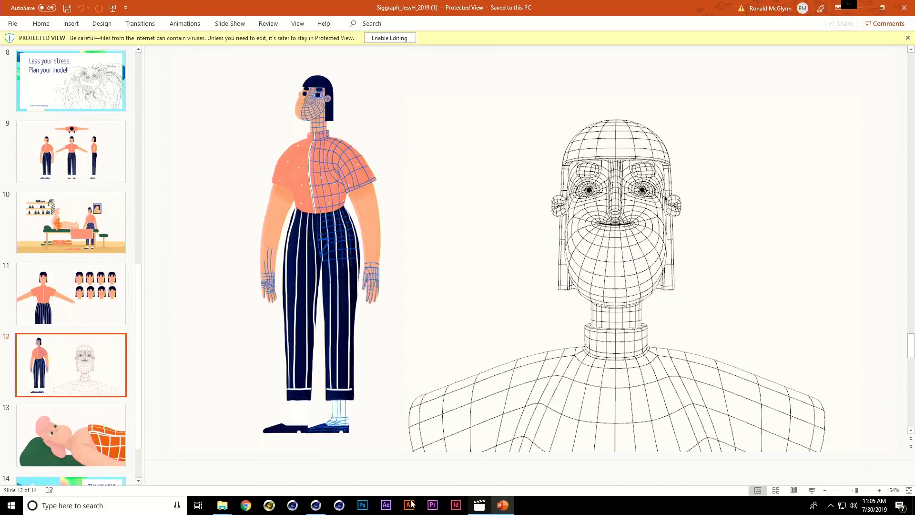
# - Switch to Cinema 4D and bring up the Slide_02_V01.c4d document
pyautogui.moveTo(316, 504)
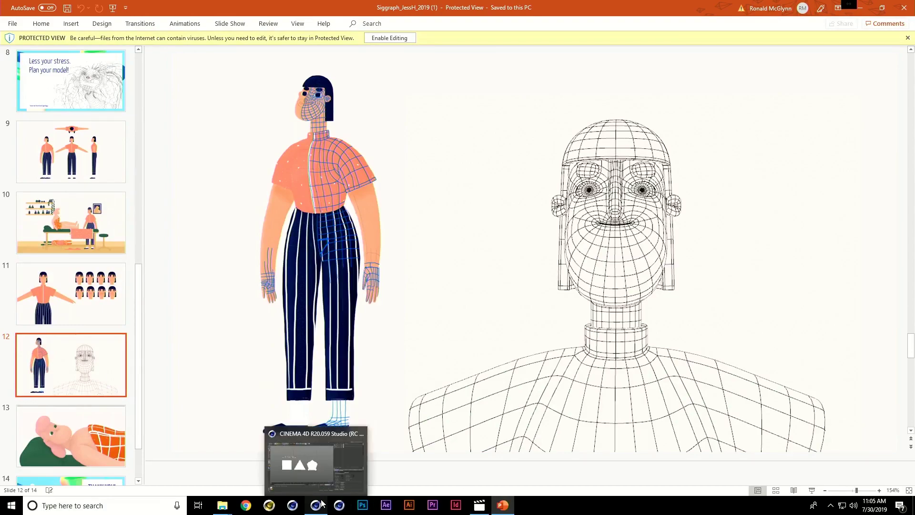
pyautogui.click(323, 476)
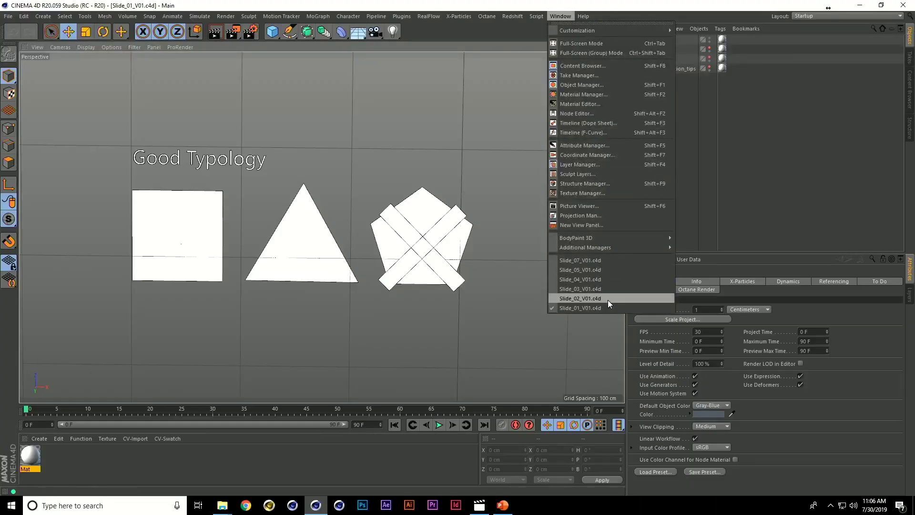
pyautogui.click(607, 298)
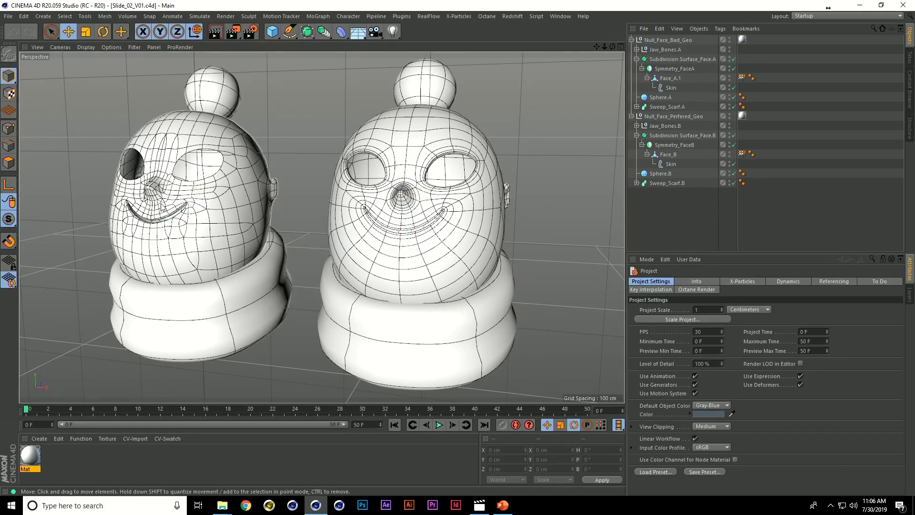
# - Select the bad-geometry face and examine its edge flow around the eyes, nose and mouth up close
pyautogui.click(205, 208)
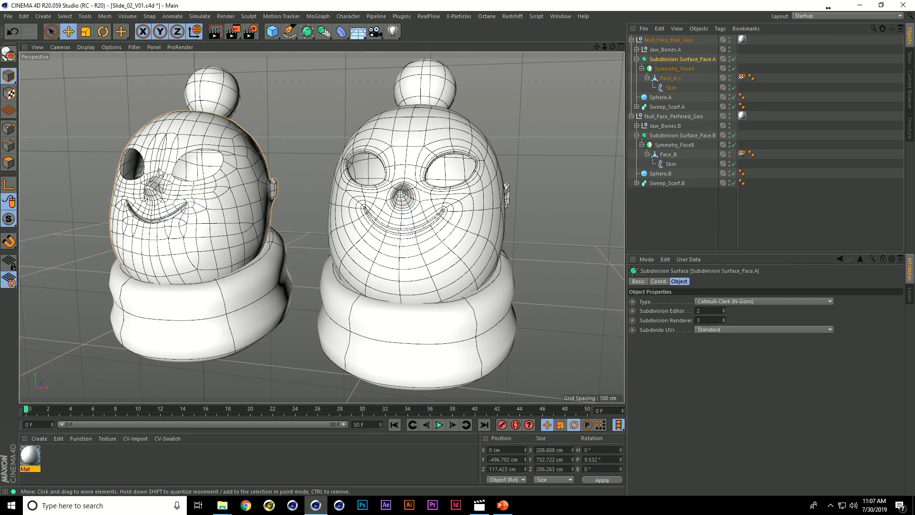
pyautogui.keyDown('alt'); pyautogui.moveTo(159, 168); pyautogui.dragTo(185, 238, button='right'); pyautogui.keyUp('alt')
pyautogui.keyDown('alt'); pyautogui.moveTo(186, 238); pyautogui.dragTo(249, 262, button='middle'); pyautogui.keyUp('alt')
pyautogui.keyDown('alt'); pyautogui.moveTo(251, 265); pyautogui.dragTo(274, 214, button='right'); pyautogui.keyUp('alt')
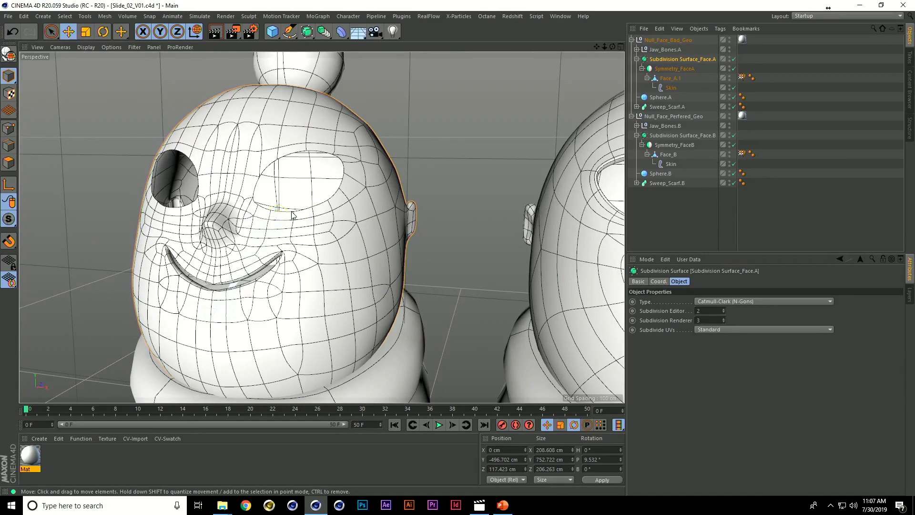
pyautogui.keyDown('alt'); pyautogui.moveTo(299, 215); pyautogui.dragTo(266, 258, button='right'); pyautogui.keyUp('alt')
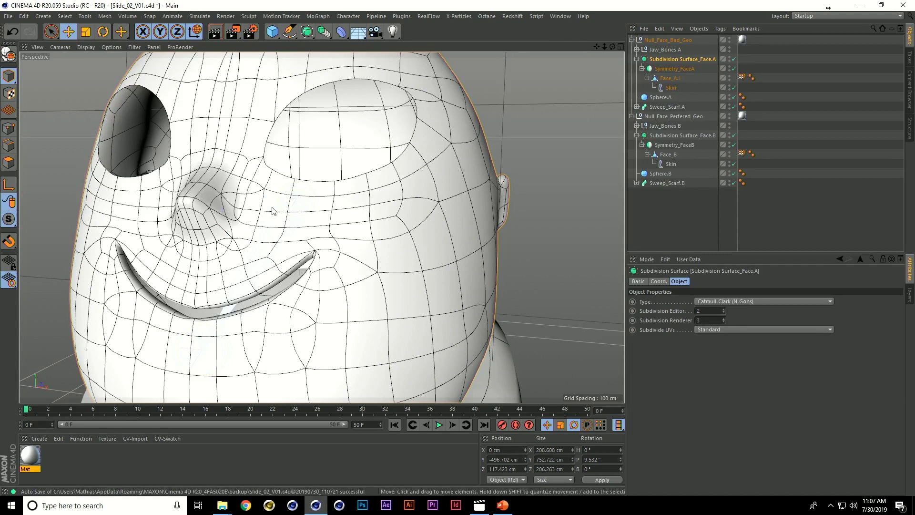
# - View the bad face in plain Gouraud Shading, then return to Gouraud Shading (Lines) and inspect the mouth corner
pyautogui.click(81, 47)
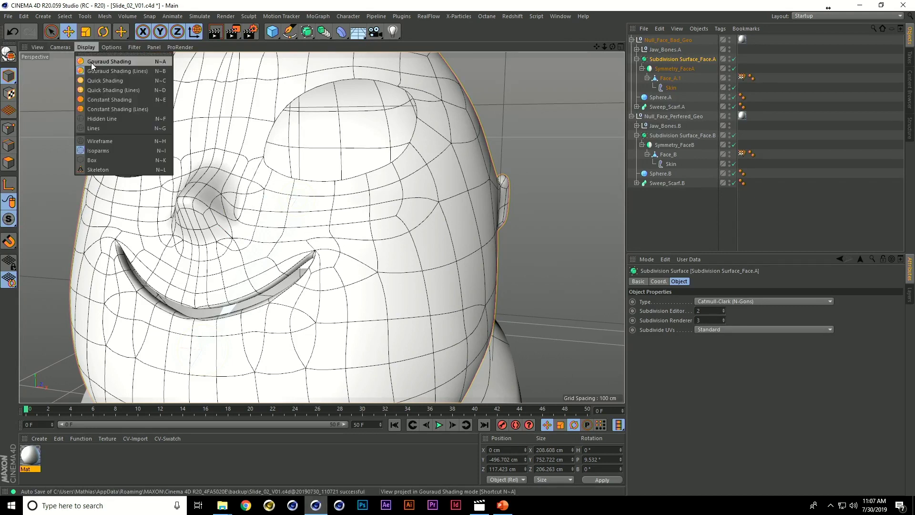
pyautogui.click(92, 63)
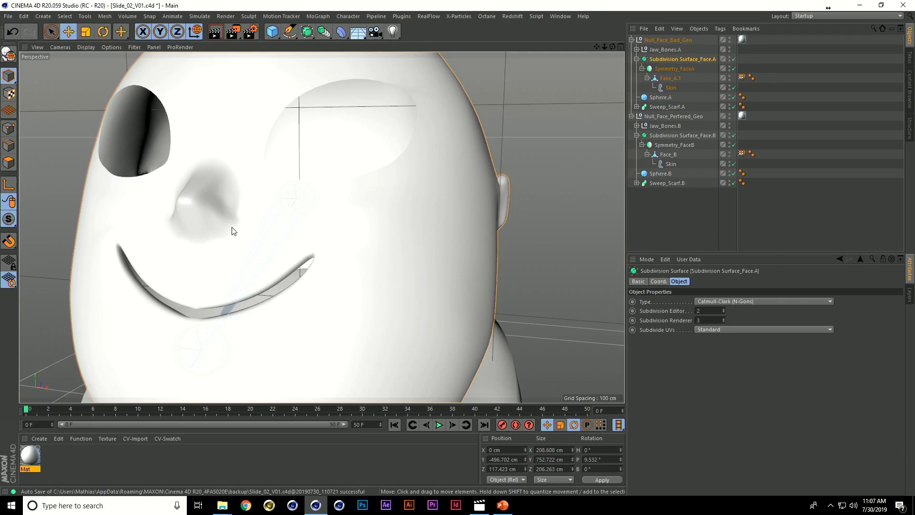
pyautogui.click(93, 47)
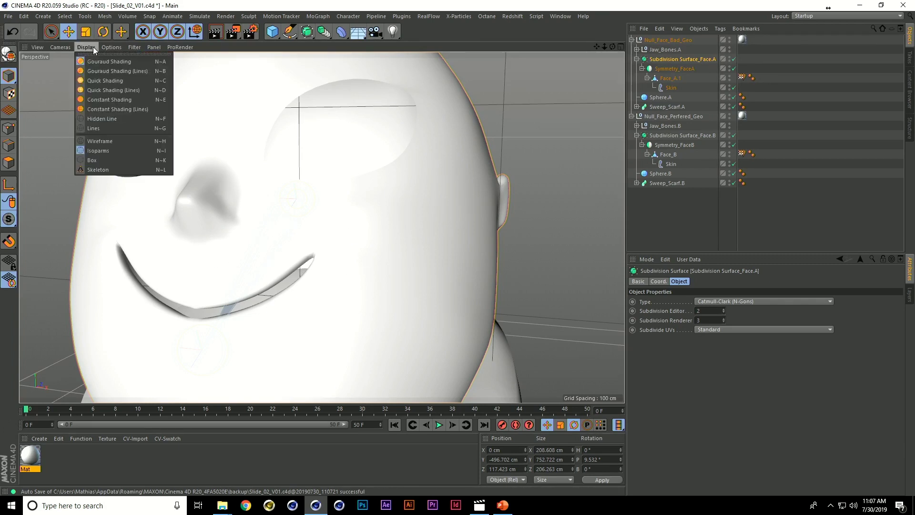
pyautogui.click(99, 71)
pyautogui.scroll(5, 239, 246)
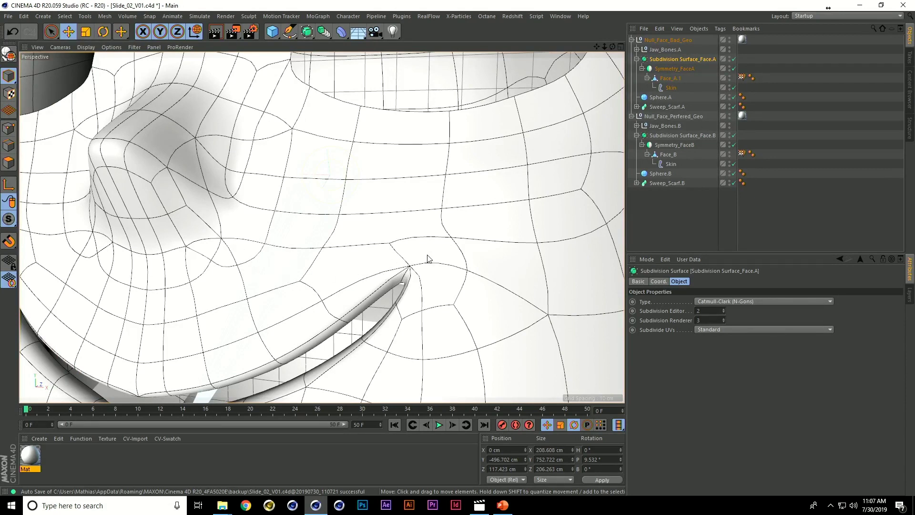
# - Bring up the Slide_01_V01.c4d document and make the Bending group visible in the viewport
pyautogui.click(561, 16)
pyautogui.click(592, 308)
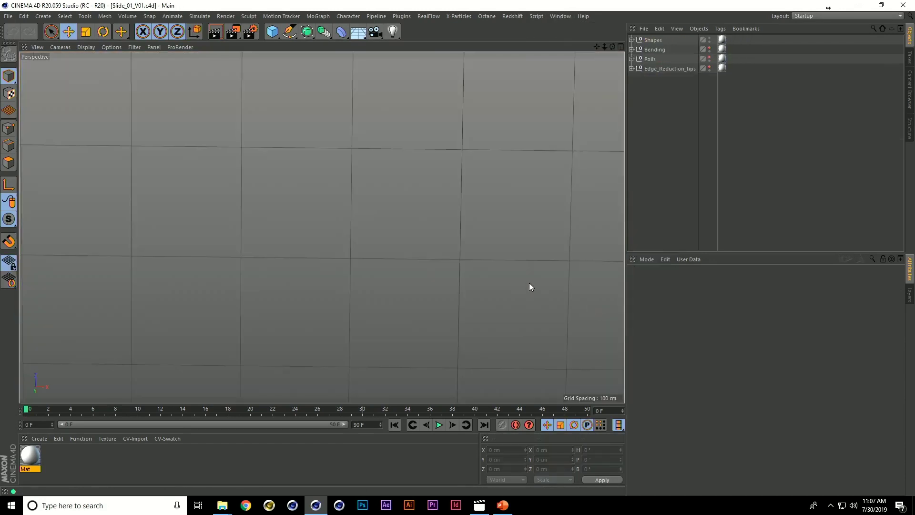
pyautogui.click(709, 50)
pyautogui.keyDown('alt'); pyautogui.moveTo(431, 310); pyautogui.dragTo(437, 163, button='middle'); pyautogui.keyUp('alt')
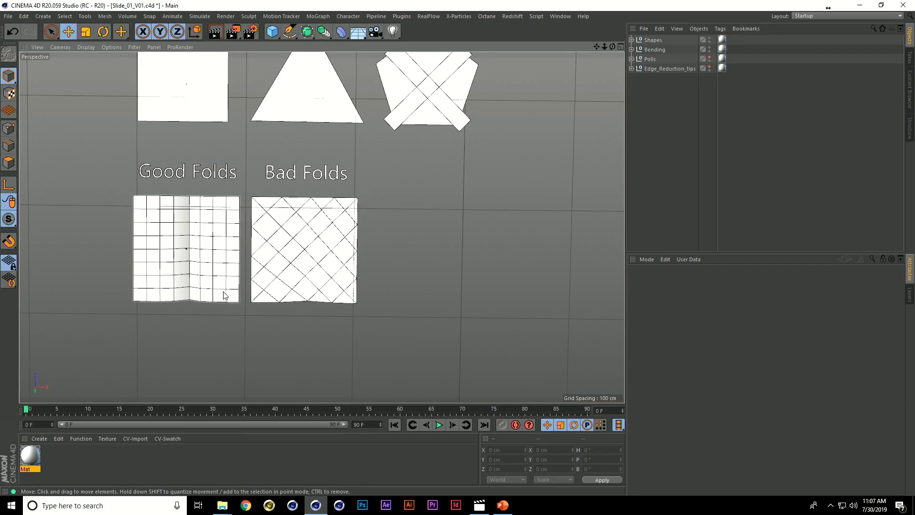
# - Select the Bad Folds mesh and examine its crease from a low side angle
pyautogui.click(285, 281)
pyautogui.keyDown('alt'); pyautogui.moveTo(287, 307); pyautogui.dragTo(297, 153); pyautogui.keyUp('alt')
pyautogui.scroll(3, 328, 211)
pyautogui.scroll(3, 328, 211)
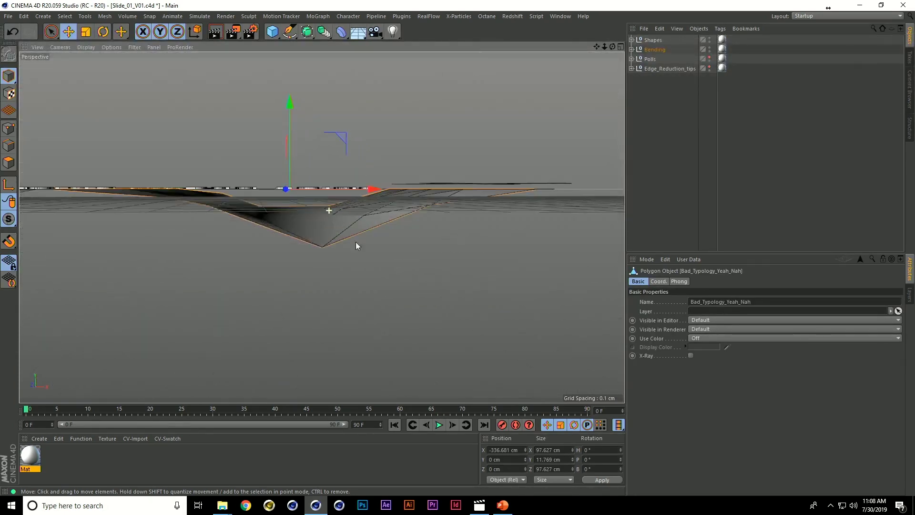
pyautogui.keyDown('alt'); pyautogui.moveTo(356, 242); pyautogui.dragTo(355, 262); pyautogui.keyUp('alt')
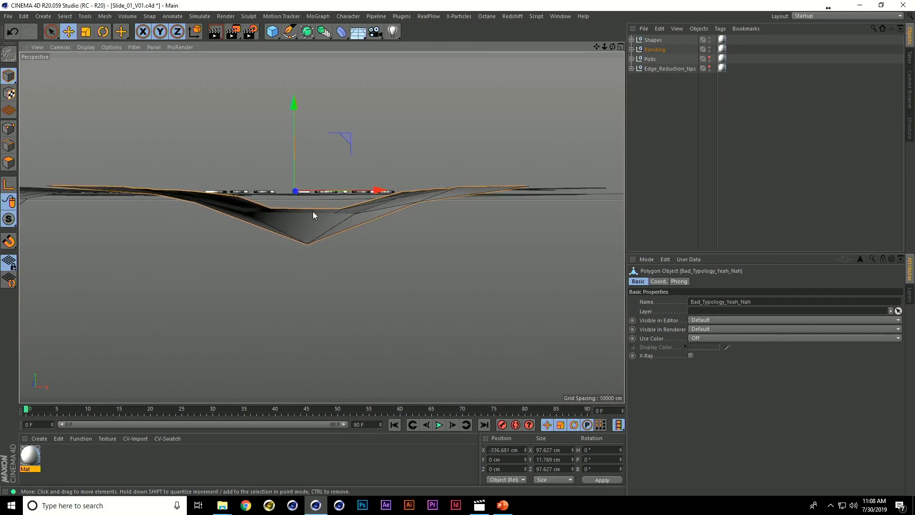
pyautogui.keyDown('alt'); pyautogui.moveTo(313, 211); pyautogui.dragTo(304, 267); pyautogui.keyUp('alt')
# - Select the Good Folds mesh and examine how its crease follows the edges compared with the Bad Folds mesh
pyautogui.keyDown('alt'); pyautogui.moveTo(201, 166); pyautogui.dragTo(597, 168, button='middle'); pyautogui.keyUp('alt')
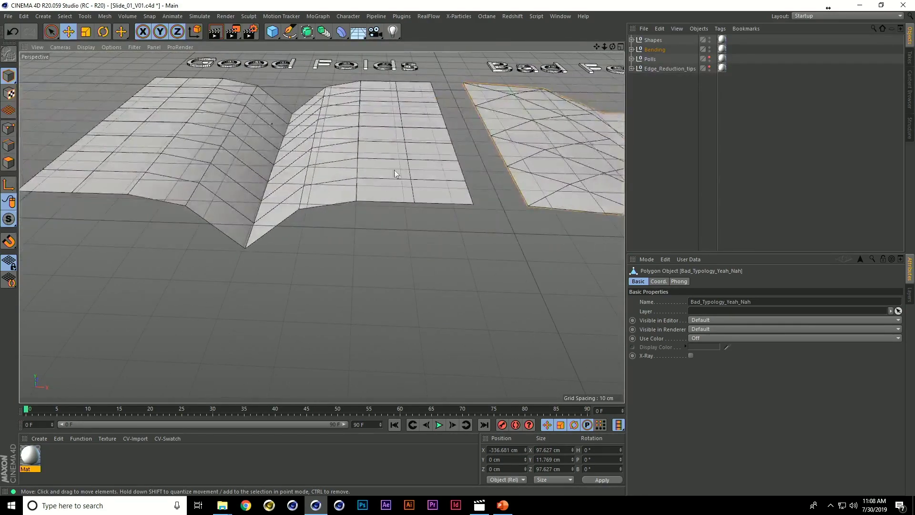
pyautogui.click(323, 199)
pyautogui.keyDown('alt'); pyautogui.moveTo(384, 208); pyautogui.dragTo(403, 176); pyautogui.keyUp('alt')
pyautogui.keyDown('alt'); pyautogui.moveTo(260, 207); pyautogui.dragTo(308, 209); pyautogui.keyUp('alt')
pyautogui.scroll(-5, 308, 209)
pyautogui.keyDown('alt'); pyautogui.moveTo(433, 190); pyautogui.dragTo(423, 210); pyautogui.keyUp('alt')
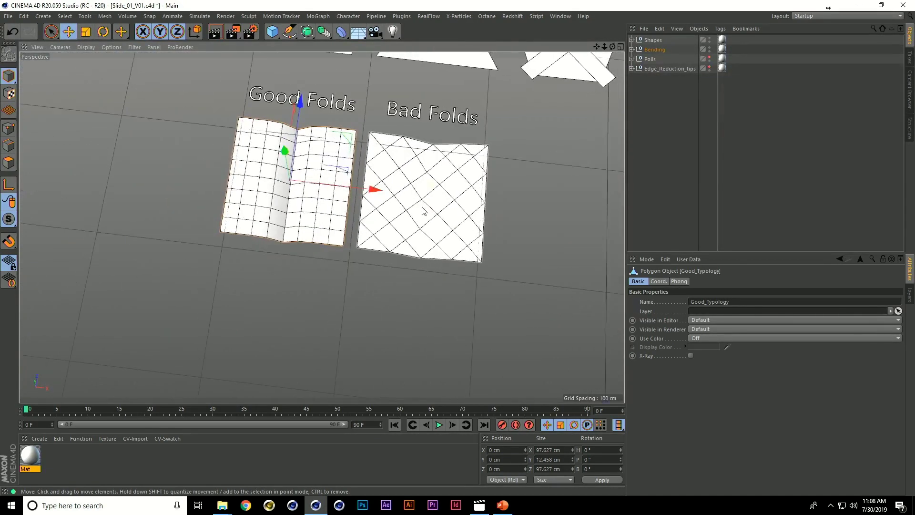
pyautogui.keyDown('alt'); pyautogui.moveTo(420, 191); pyautogui.dragTo(399, 255, button='middle'); pyautogui.keyUp('alt')
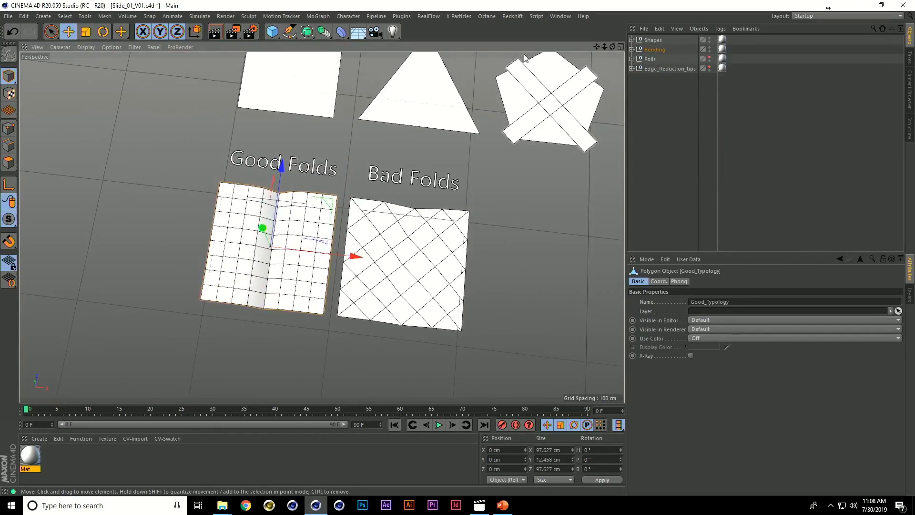
# - Return to Slide_02_V01.c4d and examine the bad face's edge flow around the nose, mouth and cheek
pyautogui.click(567, 17)
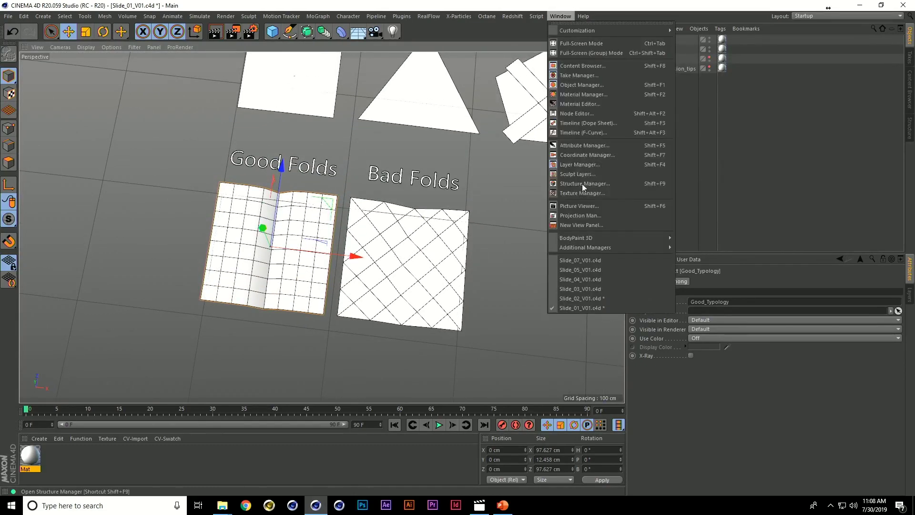
pyautogui.click(588, 299)
pyautogui.scroll(-1, 405, 242)
pyautogui.keyDown('alt'); pyautogui.moveTo(274, 157); pyautogui.dragTo(278, 180); pyautogui.keyUp('alt')
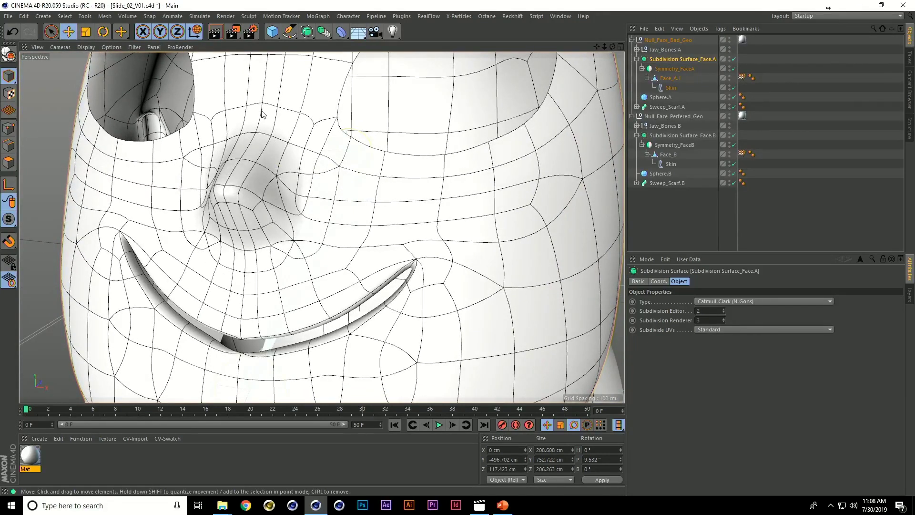
pyautogui.keyDown('alt'); pyautogui.moveTo(494, 251); pyautogui.dragTo(127, 176, button='middle'); pyautogui.keyUp('alt')
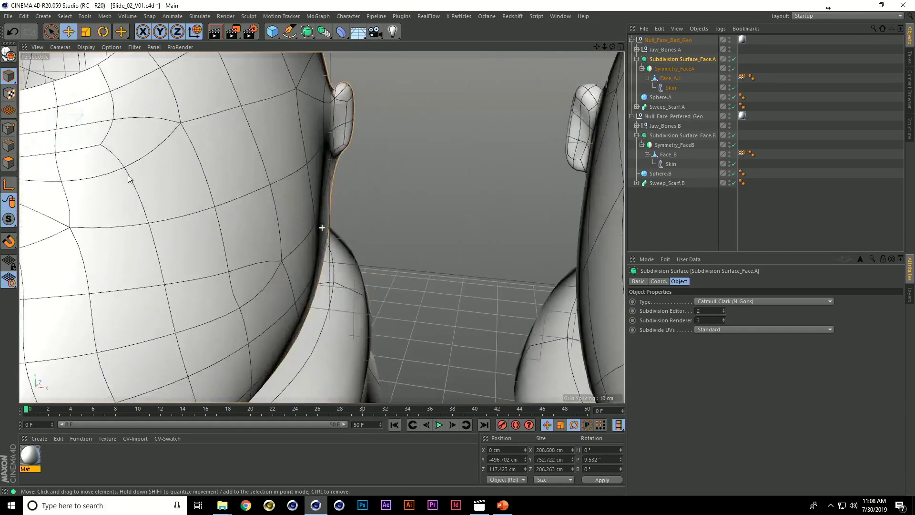
# - Select the preferred-geometry face and examine the edge loops around its mouth and nose
pyautogui.scroll(-2, 412, 225)
pyautogui.keyDown('alt'); pyautogui.moveTo(596, 255); pyautogui.dragTo(399, 258, button='middle'); pyautogui.keyUp('alt')
pyautogui.click(408, 255)
pyautogui.keyDown('alt'); pyautogui.moveTo(441, 249); pyautogui.dragTo(411, 245); pyautogui.keyUp('alt')
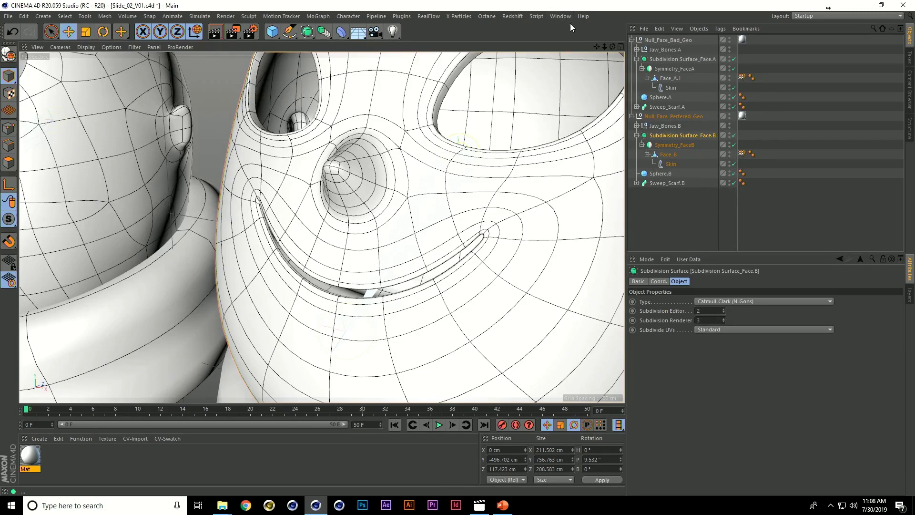
# - Switch back to Slide_01_V01.c4d and make the Polls group visible, framed from above
pyautogui.click(560, 16)
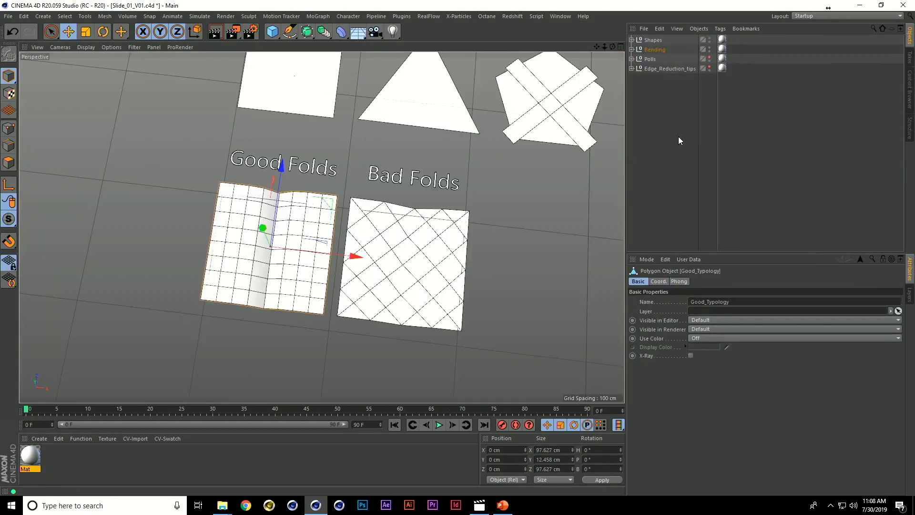
pyautogui.keyDown('alt'); pyautogui.click(710, 58); pyautogui.keyUp('alt')
pyautogui.keyDown('alt'); pyautogui.moveTo(394, 337); pyautogui.dragTo(332, 241, button='middle'); pyautogui.keyUp('alt')
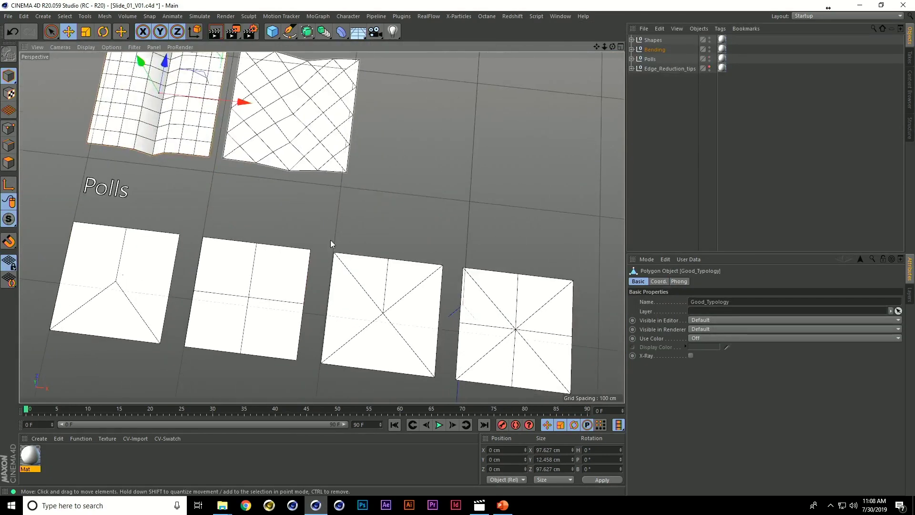
pyautogui.keyDown('alt'); pyautogui.moveTo(333, 241); pyautogui.dragTo(379, 293); pyautogui.keyUp('alt')
# - Select the 3-, 4-, 5- and 6-poll example squares one after another to compare their edge junctions
pyautogui.click(124, 310)
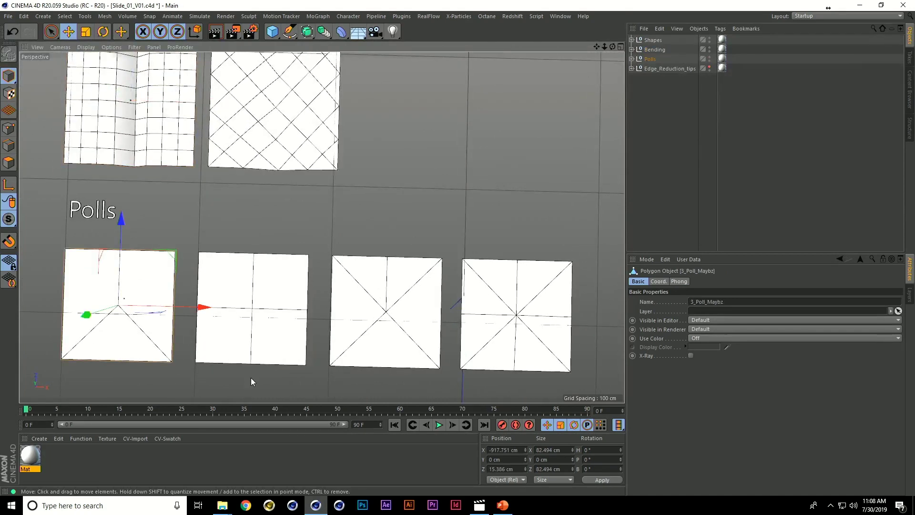
pyautogui.keyDown('alt'); pyautogui.moveTo(353, 364); pyautogui.dragTo(414, 279, button='middle'); pyautogui.keyUp('alt')
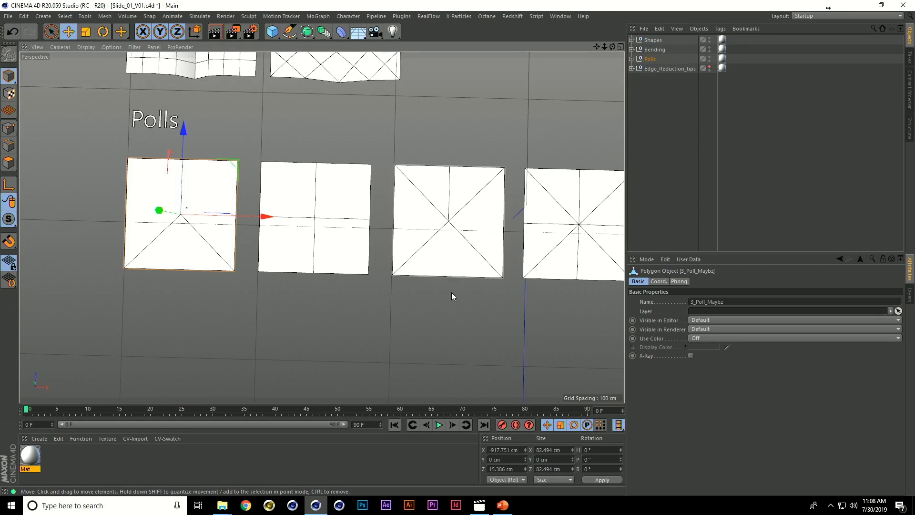
pyautogui.keyDown('alt'); pyautogui.moveTo(476, 273); pyautogui.dragTo(413, 282, button='middle'); pyautogui.keyUp('alt')
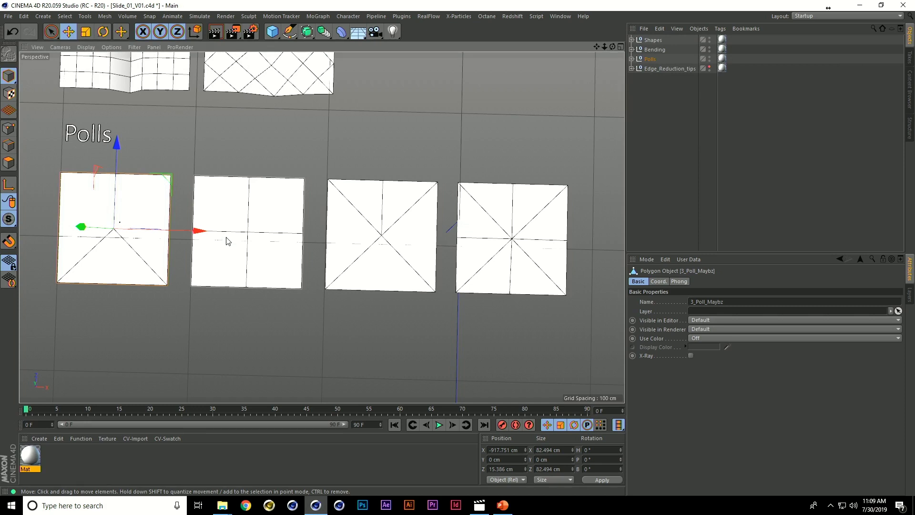
pyautogui.click(281, 259)
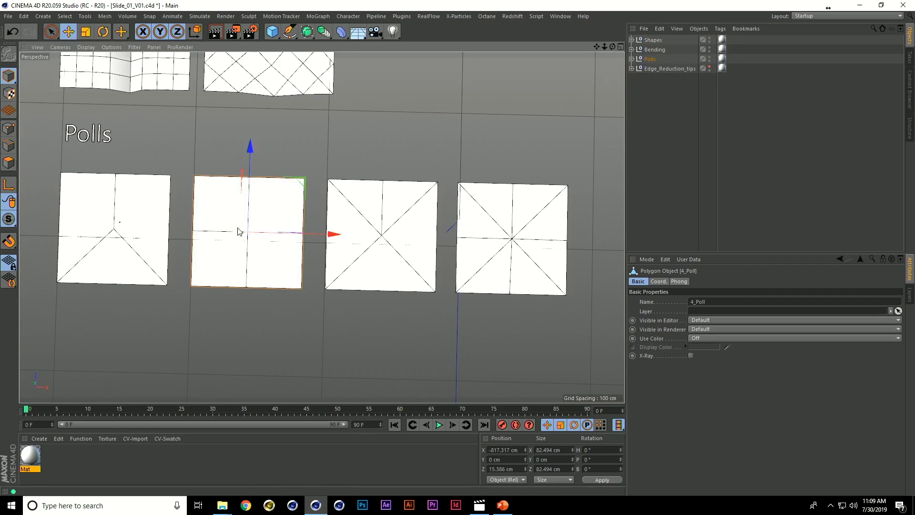
pyautogui.click(423, 248)
pyautogui.keyDown('alt'); pyautogui.moveTo(400, 247); pyautogui.dragTo(350, 231, button='middle'); pyautogui.keyUp('alt')
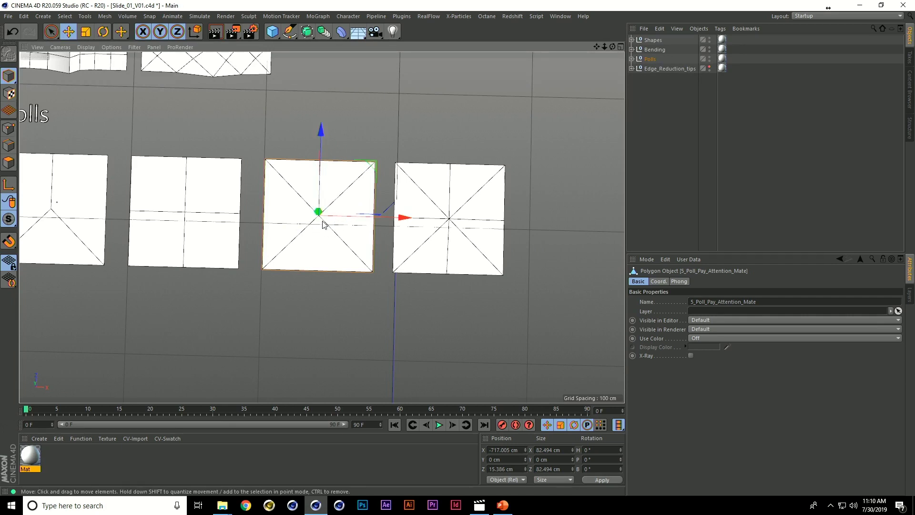
pyautogui.click(466, 228)
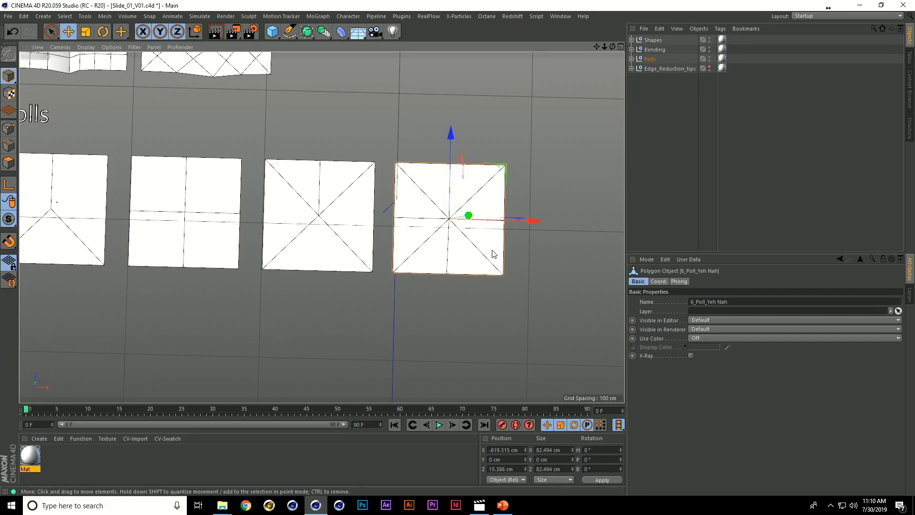
# - Make the Edge_Reduction_tips group visible and frame its example squares below the polls
pyautogui.click(272, 31)
pyautogui.scroll(-3, 317, 277)
pyautogui.keyDown('alt'); pyautogui.moveTo(499, 336); pyautogui.dragTo(505, 267, button='middle'); pyautogui.keyUp('alt')
pyautogui.scroll(-1, 518, 290)
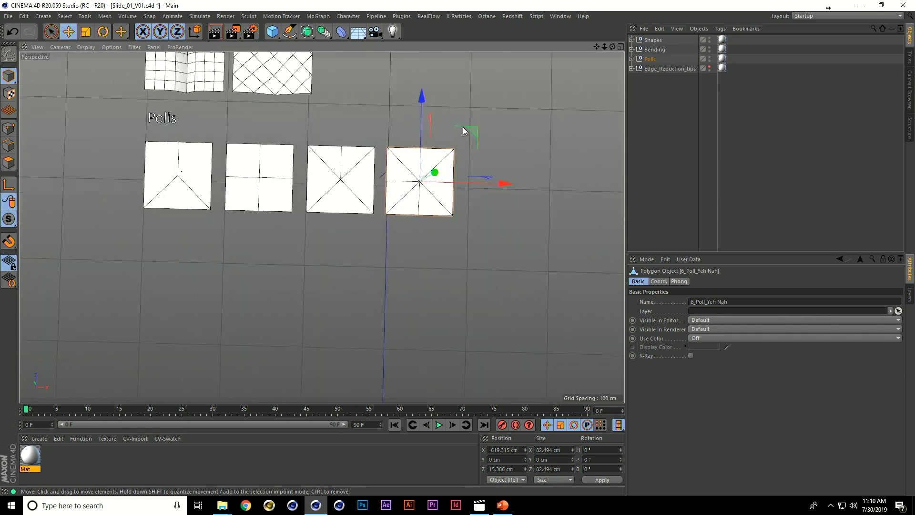
pyautogui.click(709, 68)
pyautogui.keyDown('alt'); pyautogui.moveTo(489, 251); pyautogui.dragTo(431, 201, button='middle'); pyautogui.keyUp('alt')
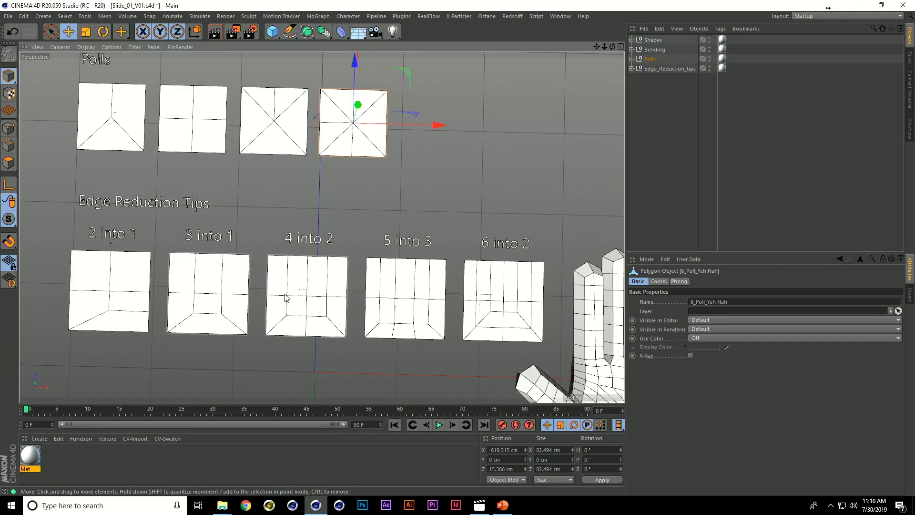
# - Select the hand mesh beside the edge reduction examples and examine the edge flow across its palm and fingers
pyautogui.keyDown('alt'); pyautogui.moveTo(285, 294); pyautogui.dragTo(275, 258, button='middle'); pyautogui.keyUp('alt')
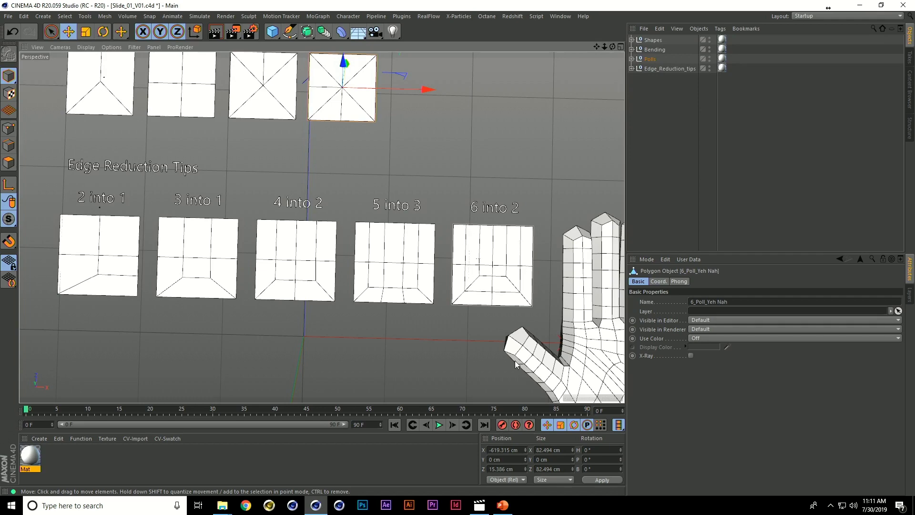
pyautogui.keyDown('alt'); pyautogui.moveTo(501, 297); pyautogui.dragTo(403, 261, button='middle'); pyautogui.keyUp('alt')
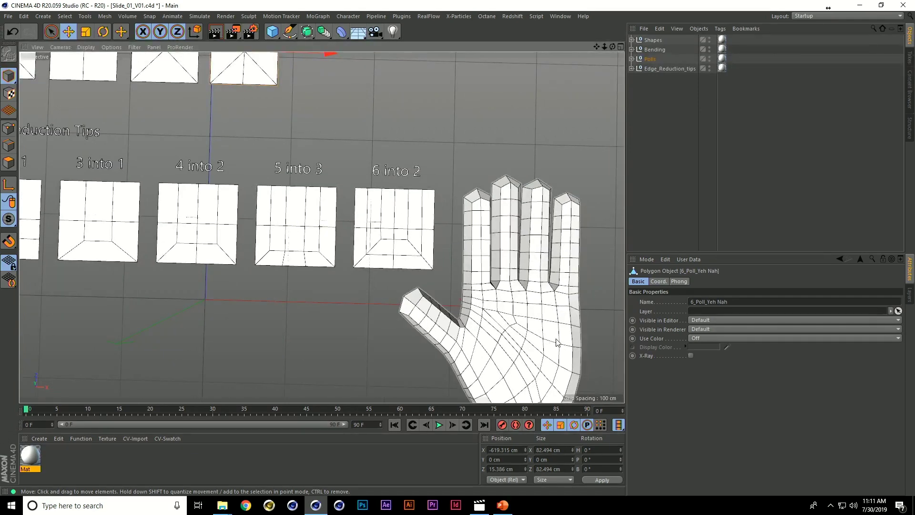
pyautogui.keyDown('alt'); pyautogui.moveTo(547, 332); pyautogui.dragTo(388, 257, button='middle'); pyautogui.keyUp('alt')
pyautogui.click(380, 263)
pyautogui.keyDown('alt'); pyautogui.moveTo(412, 309); pyautogui.dragTo(363, 257, button='middle'); pyautogui.keyUp('alt')
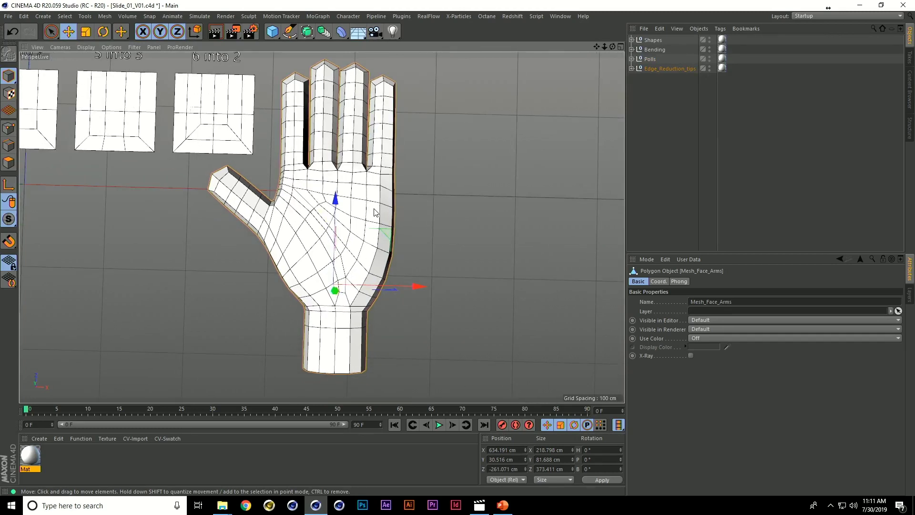
pyautogui.scroll(2, 374, 209)
pyautogui.keyDown('alt'); pyautogui.moveTo(452, 220); pyautogui.dragTo(453, 240, button='middle'); pyautogui.keyUp('alt')
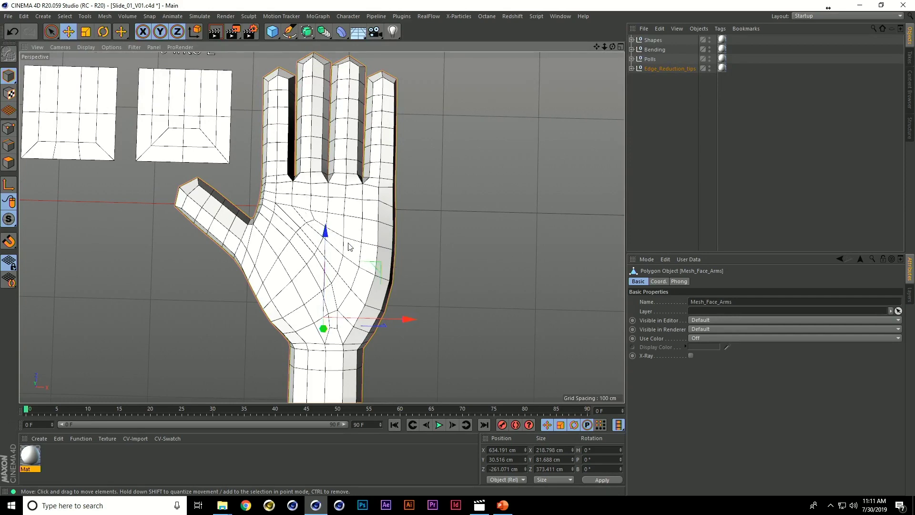
# - Examine how the hand's edge loops reduce from the palm to the wrist, alongside the edge reduction example squares
pyautogui.keyDown('alt'); pyautogui.moveTo(309, 206); pyautogui.dragTo(526, 248, button='middle'); pyautogui.keyUp('alt')
pyautogui.keyDown('alt'); pyautogui.moveTo(605, 300); pyautogui.dragTo(439, 238, button='middle'); pyautogui.keyUp('alt')
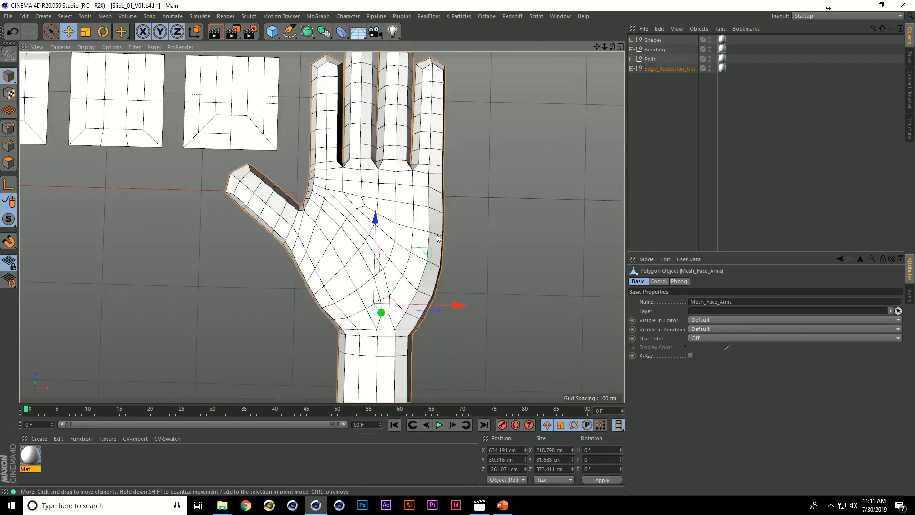
pyautogui.keyDown('alt'); pyautogui.moveTo(446, 329); pyautogui.dragTo(424, 213, button='middle'); pyautogui.keyUp('alt')
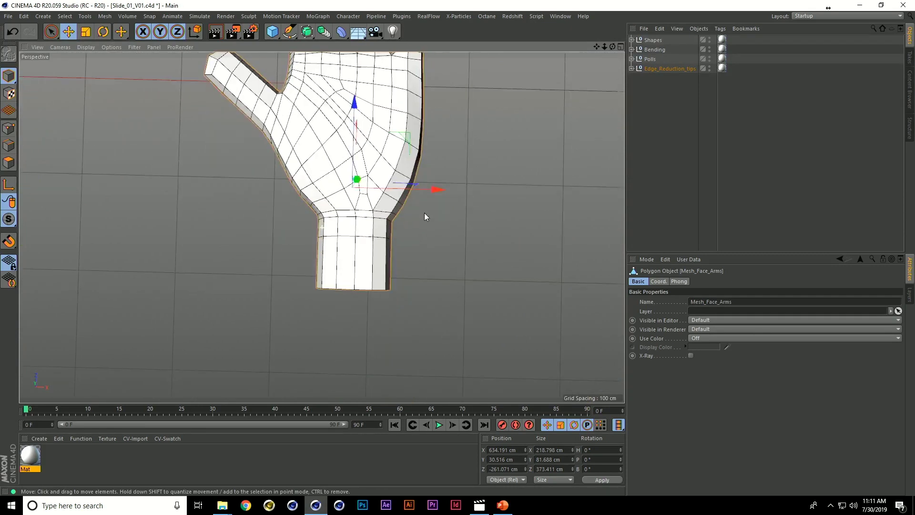
pyautogui.keyDown('alt'); pyautogui.moveTo(377, 180); pyautogui.dragTo(377, 237, button='middle'); pyautogui.keyUp('alt')
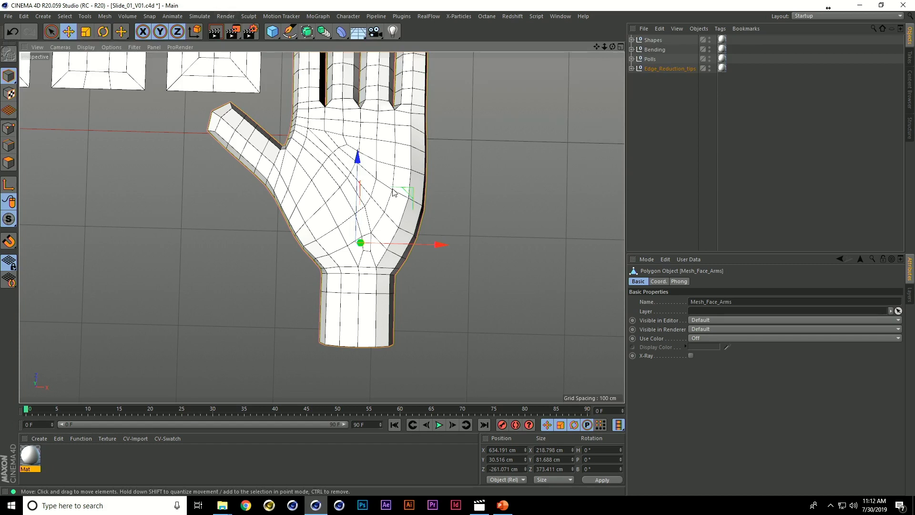
pyautogui.keyDown('alt'); pyautogui.moveTo(389, 188); pyautogui.dragTo(414, 283, button='middle'); pyautogui.keyUp('alt')
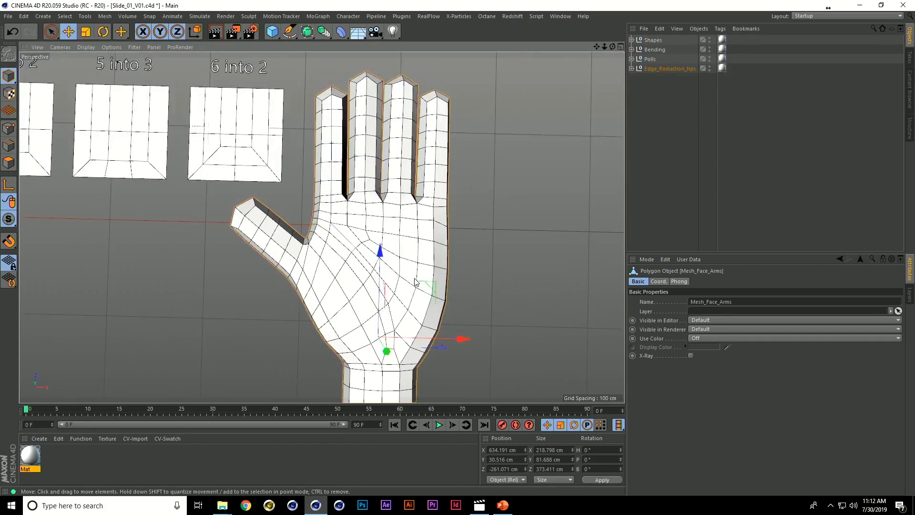
pyautogui.scroll(-3, 414, 277)
pyautogui.scroll(-2, 310, 214)
pyautogui.keyDown('alt'); pyautogui.moveTo(328, 223); pyautogui.dragTo(425, 288, button='middle'); pyautogui.keyUp('alt')
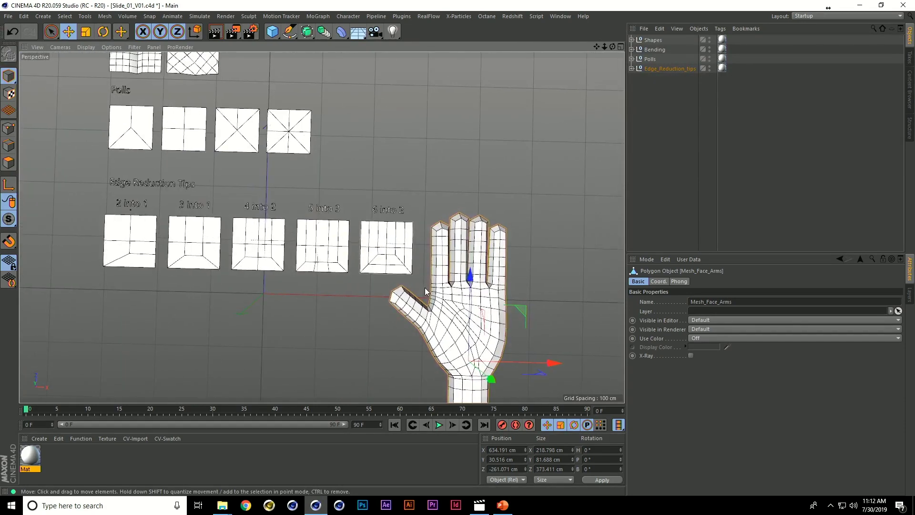
# - Switch to Slide_02_V01.c4d and select the Face_A.1 mesh of the bad-geometry face
pyautogui.click(561, 16)
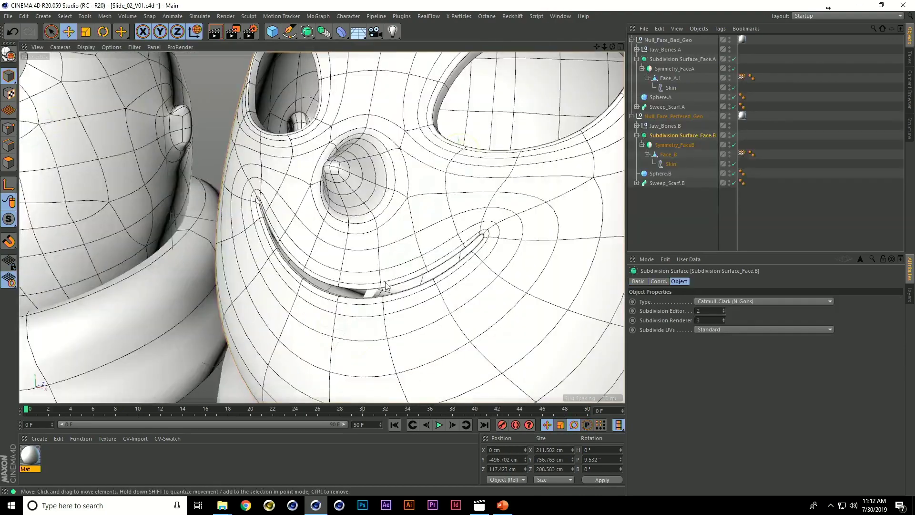
pyautogui.scroll(-5, 250, 226)
pyautogui.keyDown('alt'); pyautogui.moveTo(250, 225); pyautogui.dragTo(448, 282, button='middle'); pyautogui.keyUp('alt')
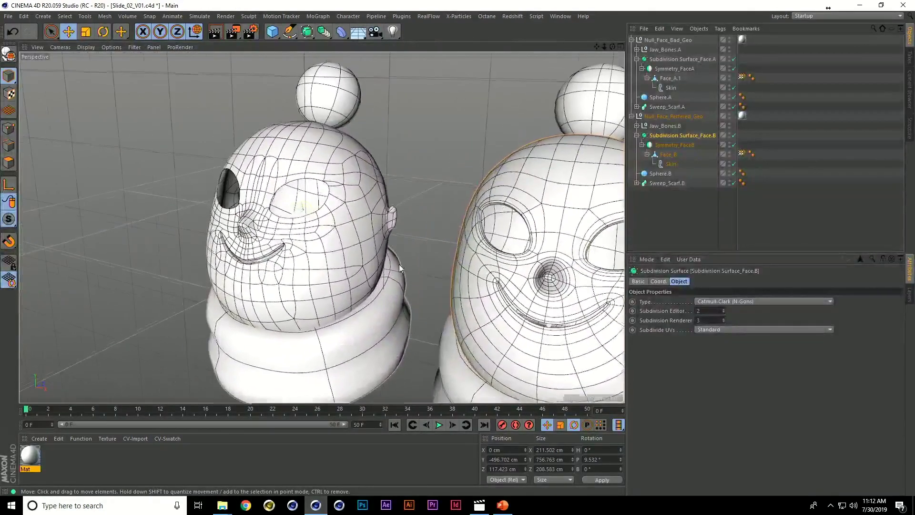
pyautogui.click(320, 268)
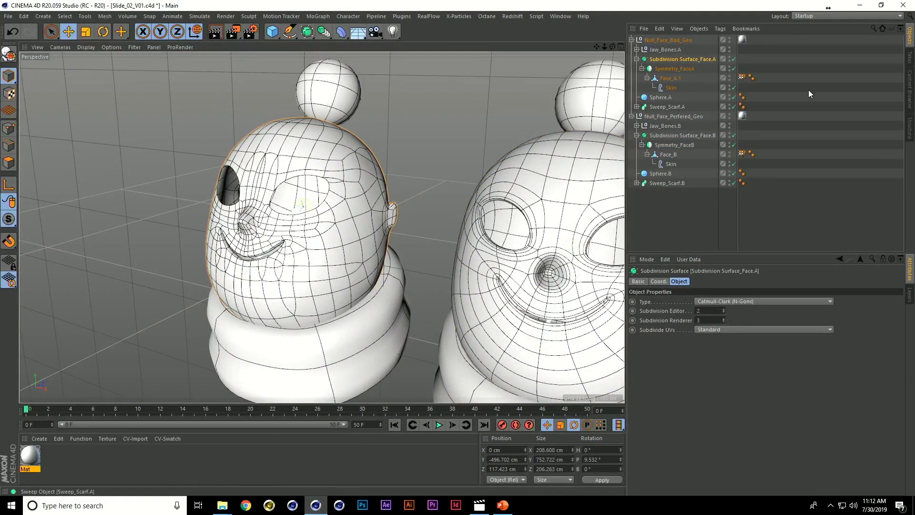
pyautogui.click(670, 79)
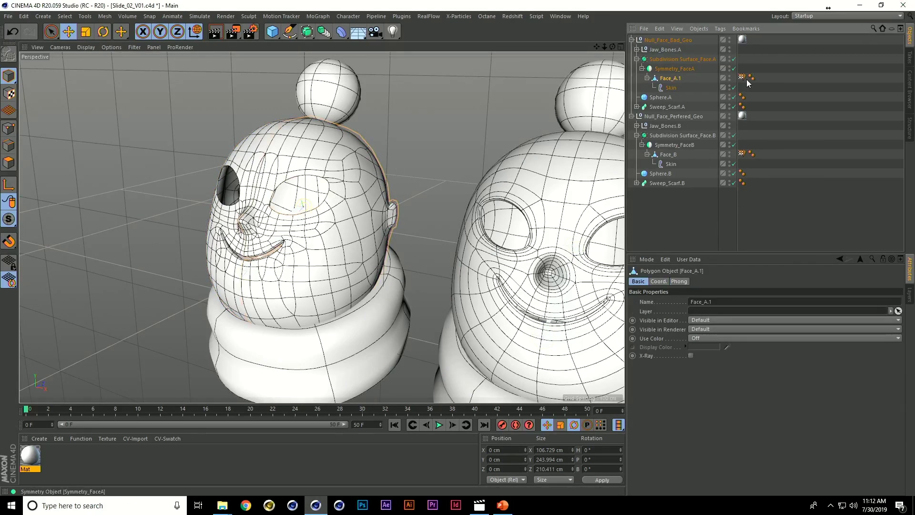
# - Disable Subdivision Surface_Face.A and frame the bad face's cheek between the mouth corner, eye opening and ear
pyautogui.click(734, 59)
pyautogui.scroll(10, 239, 153)
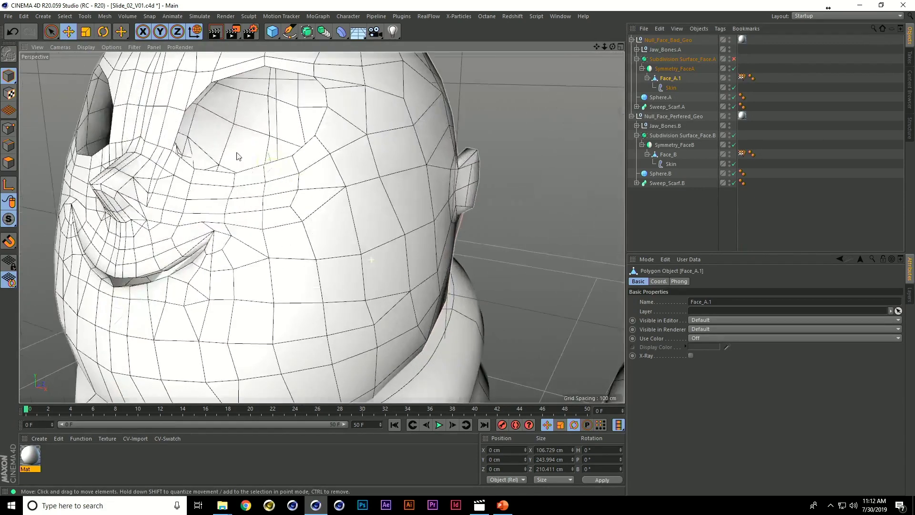
pyautogui.scroll(8, 315, 220)
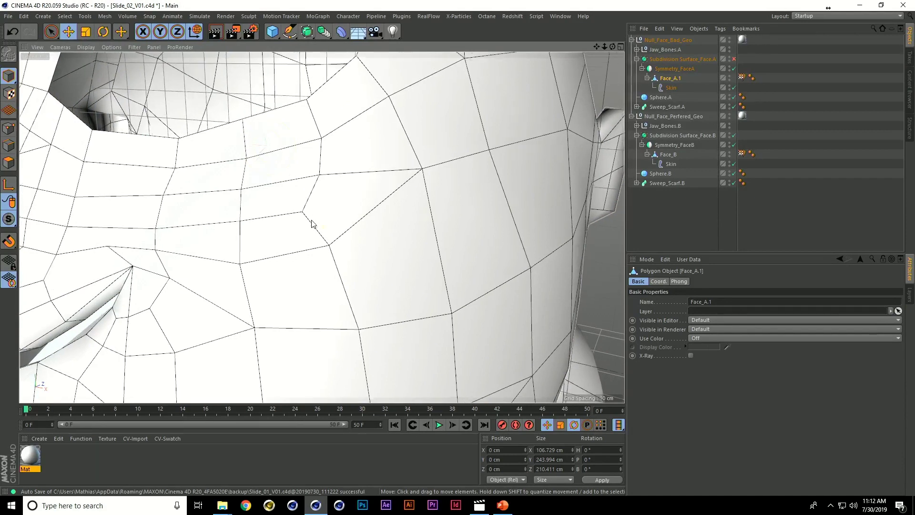
pyautogui.scroll(2, 314, 224)
pyautogui.click(9, 164)
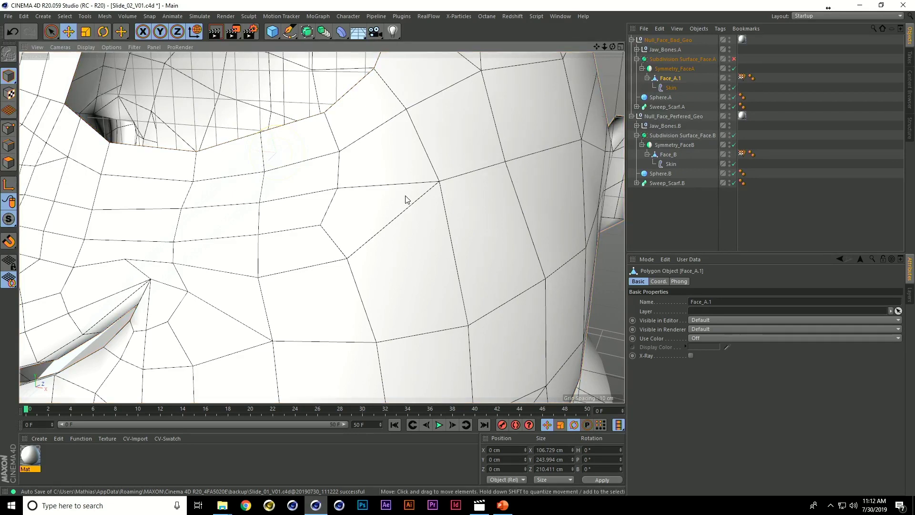
# - Line-cut a new edge path in point mode from the mid-cheek vertex, bending up to the eye opening's outer corner
pyautogui.press('m')
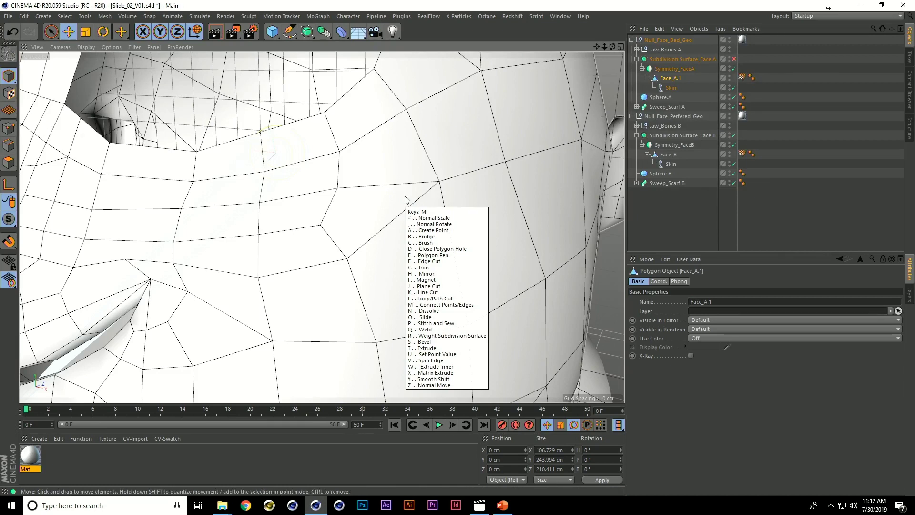
pyautogui.press('k')
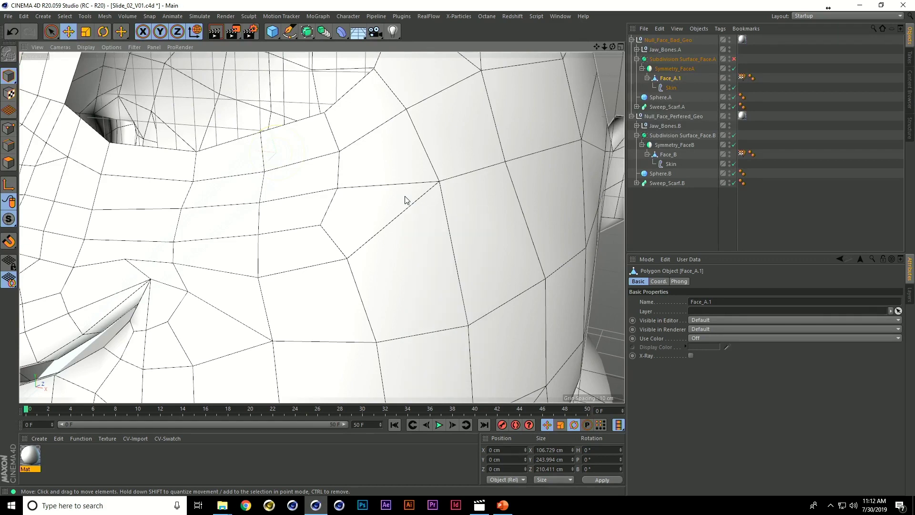
pyautogui.press('k')
pyautogui.press('k')
pyautogui.press('m')
pyautogui.press('k')
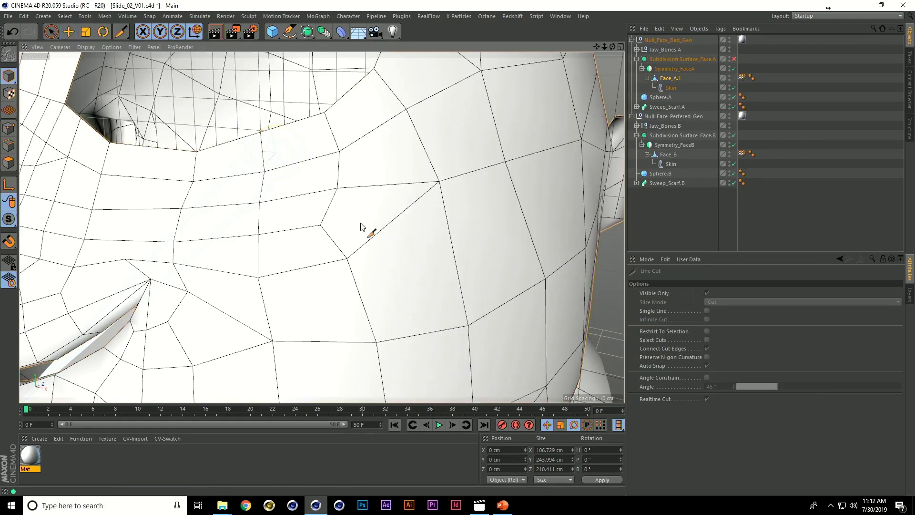
pyautogui.click(9, 128)
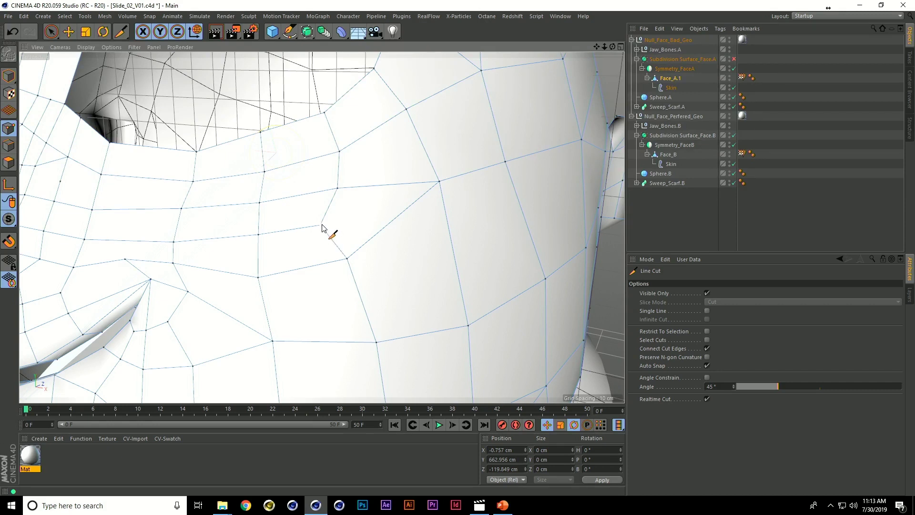
pyautogui.click(321, 226)
pyautogui.click(382, 186)
pyautogui.click(375, 129)
pyautogui.click(354, 92)
pyautogui.press('Escape')
pyautogui.hotkey('ctrl', 'z')
pyautogui.hotkey('ctrl', 'z')
pyautogui.hotkey('ctrl', 'z')
pyautogui.press('e')
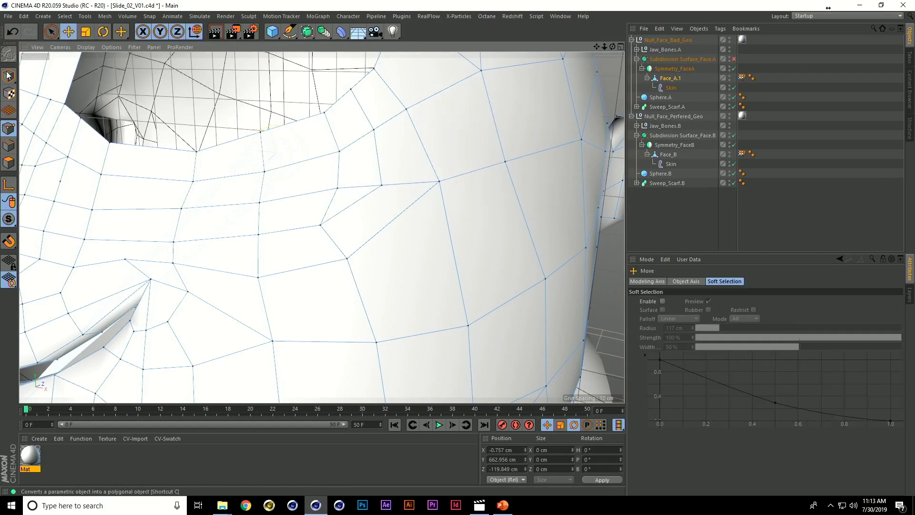
# - Select the horizontal edge row running from the new cut across the cheek towards the nose and dissolve it
pyautogui.press('Return')
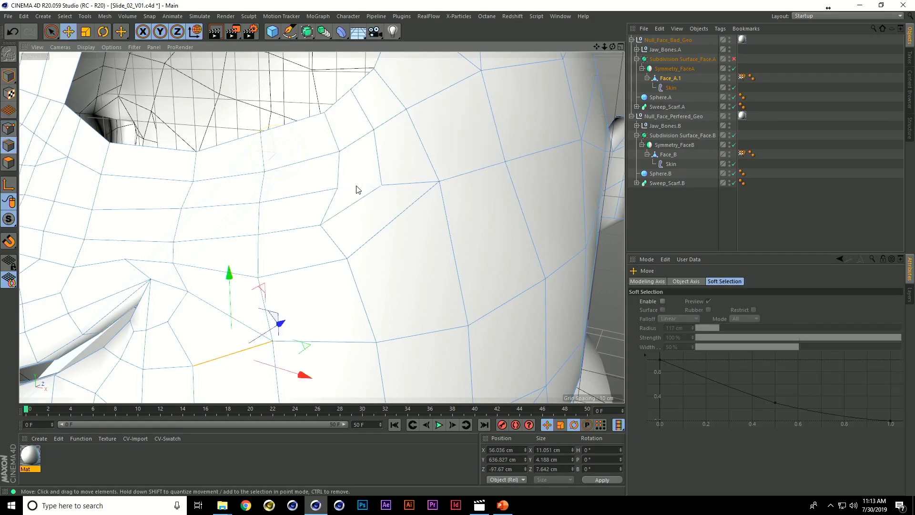
pyautogui.click(357, 186)
pyautogui.keyDown('shift'); pyautogui.click(294, 197); pyautogui.keyUp('shift')
pyautogui.keyDown('shift'); pyautogui.click(218, 207); pyautogui.keyUp('shift')
pyautogui.keyDown('shift'); pyautogui.click(157, 210); pyautogui.keyUp('shift')
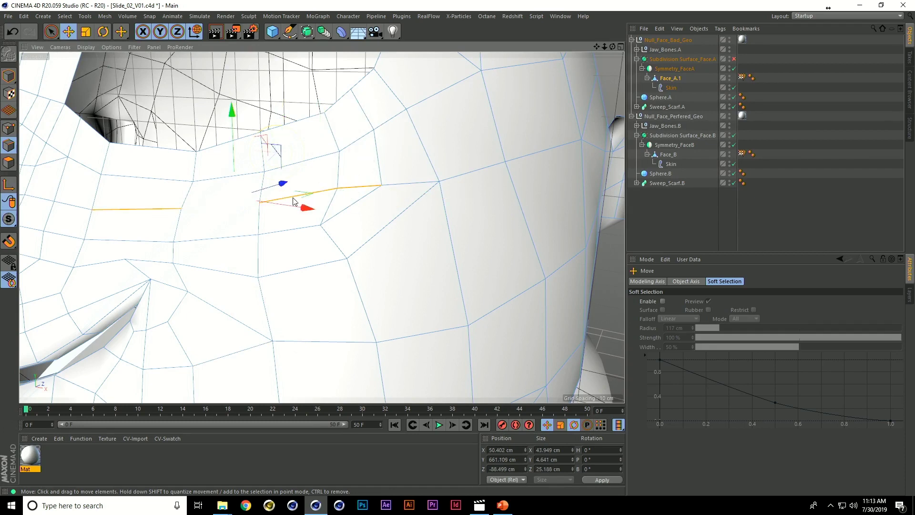
pyautogui.keyDown('shift'); pyautogui.click(220, 204); pyautogui.keyUp('shift')
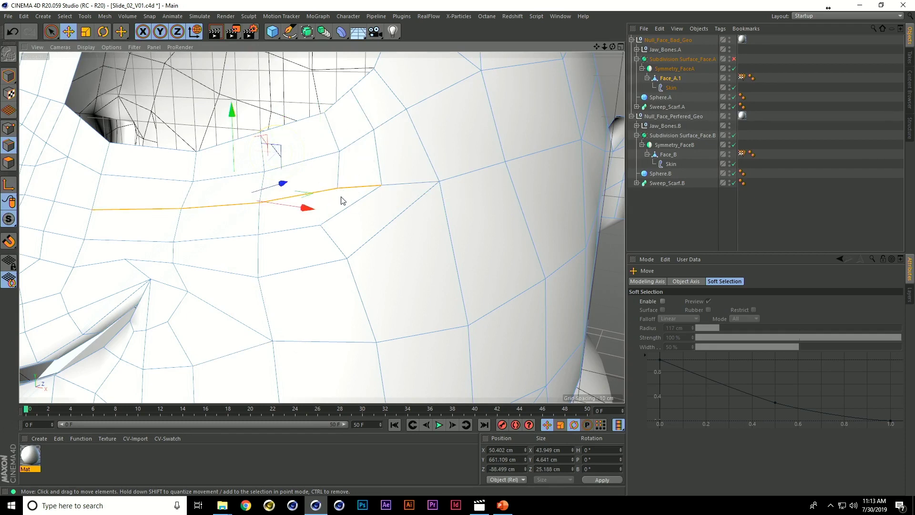
pyautogui.keyDown('shift'); pyautogui.click(71, 208); pyautogui.keyUp('shift')
pyautogui.keyDown('shift'); pyautogui.click(48, 201); pyautogui.keyUp('shift')
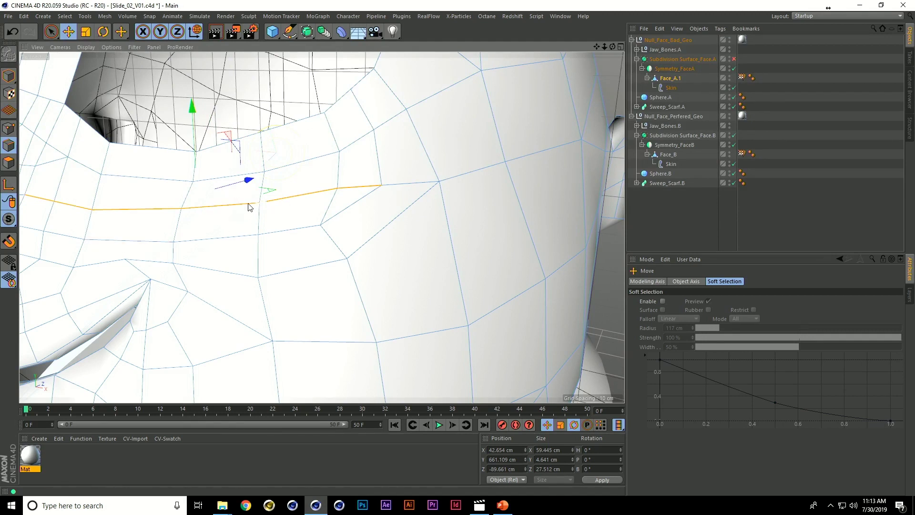
pyautogui.keyDown('ctrl'); pyautogui.click(310, 196); pyautogui.keyUp('ctrl')
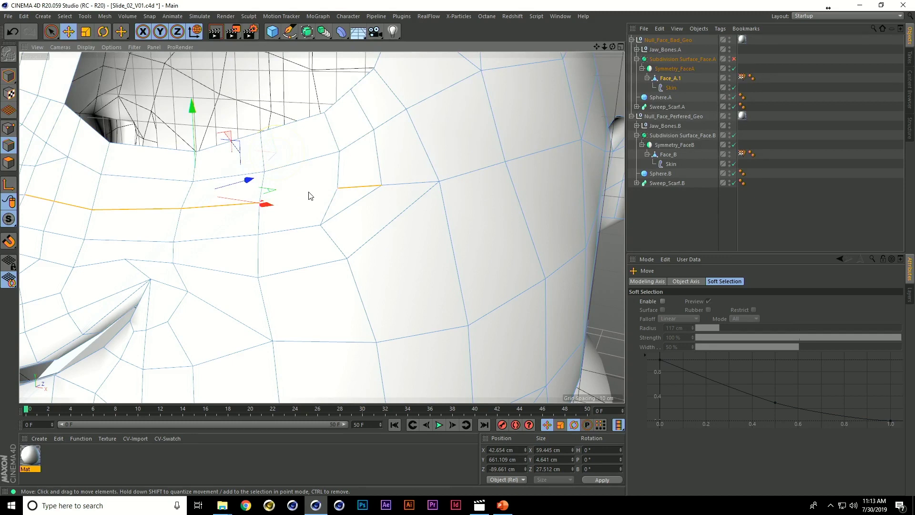
pyautogui.keyDown('shift'); pyautogui.click(309, 195); pyautogui.keyUp('shift')
pyautogui.press('m')
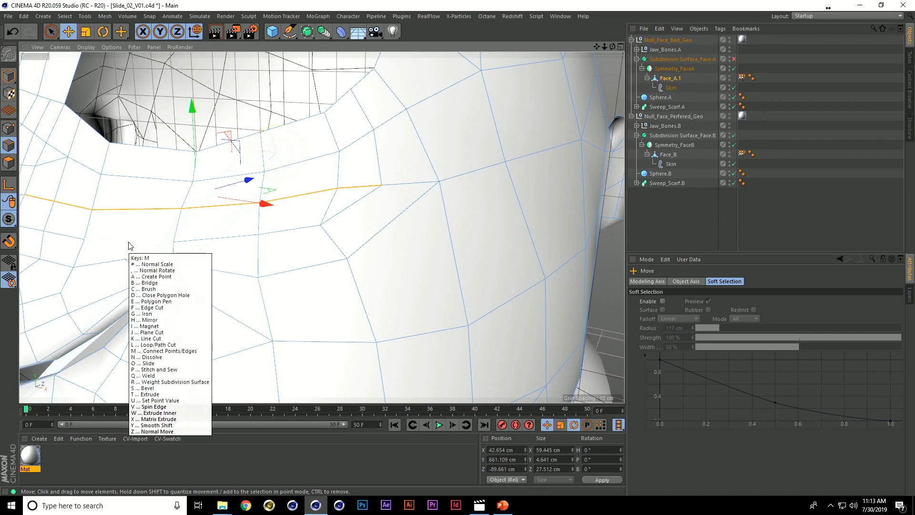
pyautogui.press('n')
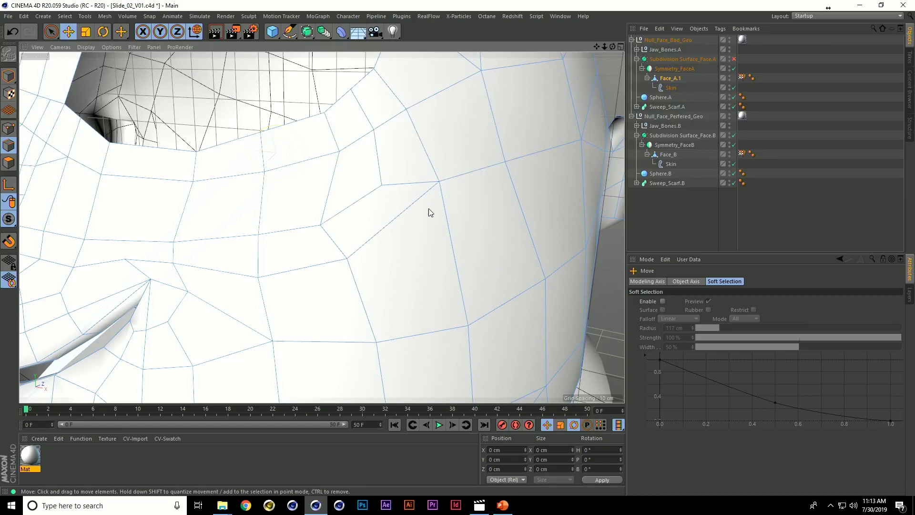
# - Undo the edge row dissolve and the line cut on the cheek
pyautogui.click(391, 205)
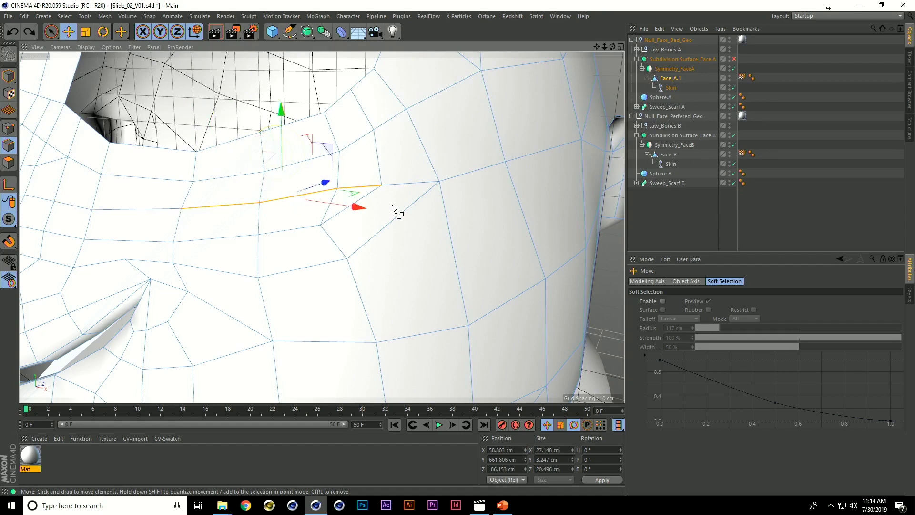
pyautogui.hotkey('ctrl', 'z')
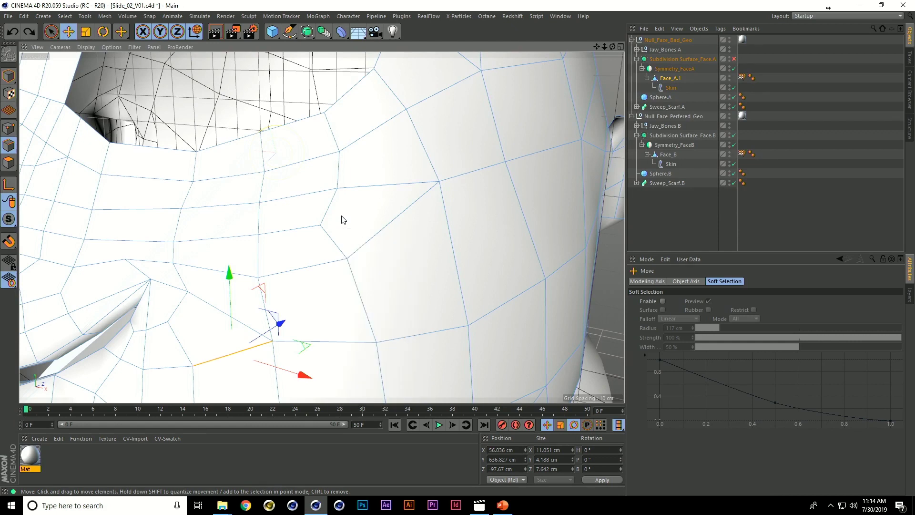
# - Line-cut the path again from the mid-cheek vertex up to the eye opening, on the ear side
pyautogui.press('k')
pyautogui.press('k')
pyautogui.click(321, 226)
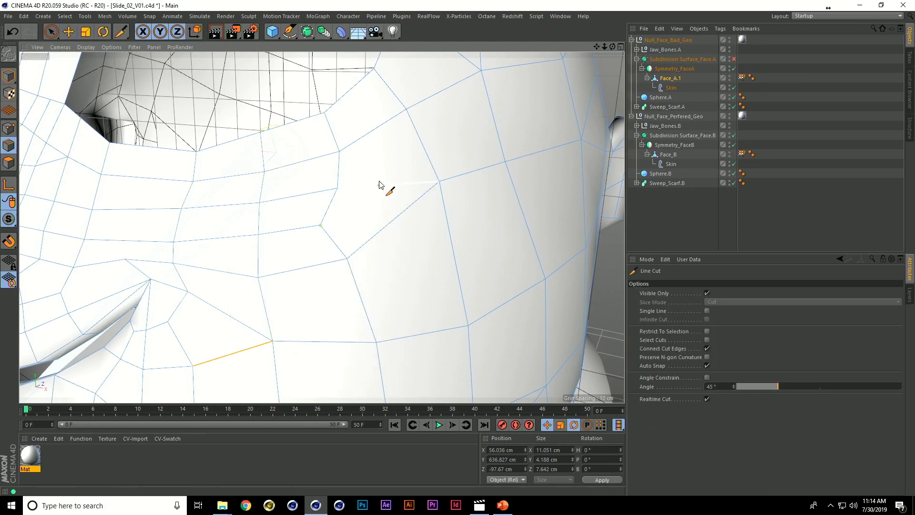
pyautogui.click(380, 185)
pyautogui.click(376, 128)
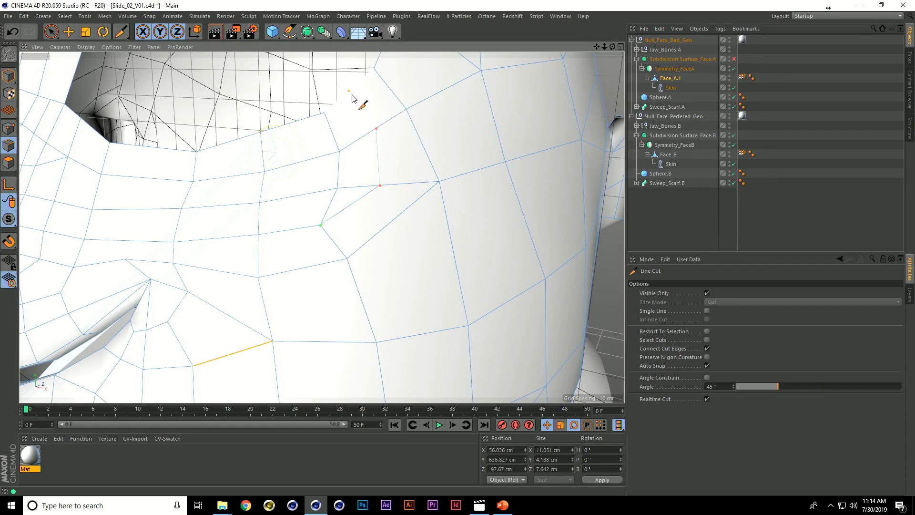
pyautogui.click(350, 92)
pyautogui.press('Escape')
# - Line-cut a second path from the mid-cheek vertex to the eye opening on the nose side, and dissolve the edge between both cuts
pyautogui.click(322, 224)
pyautogui.click(304, 161)
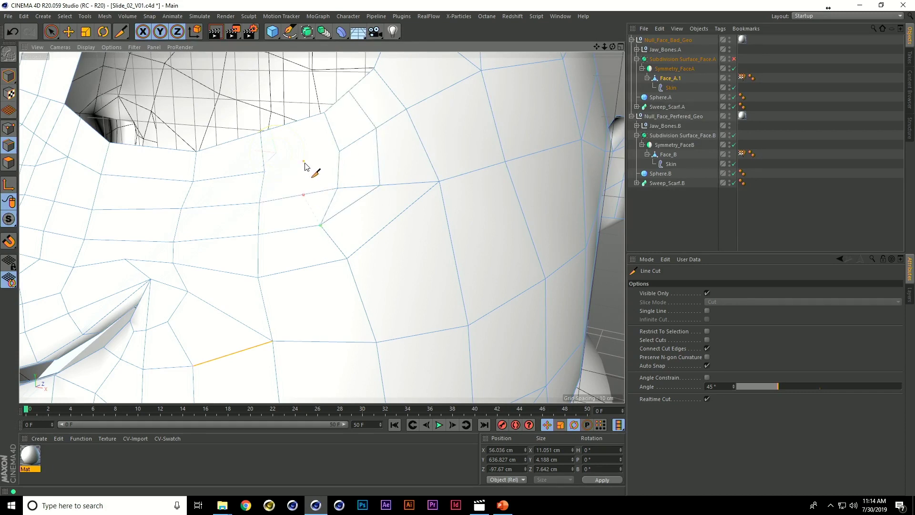
pyautogui.click(292, 123)
pyautogui.press('Escape')
pyautogui.press('e')
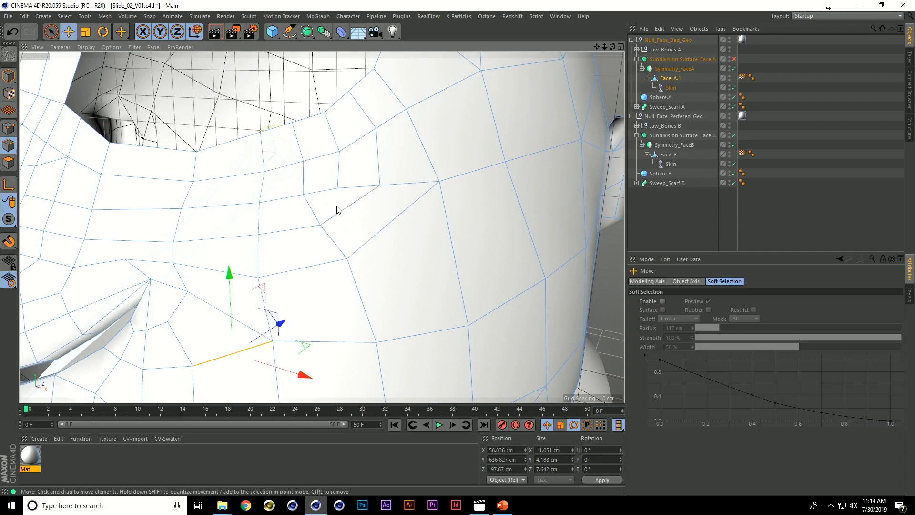
pyautogui.click(331, 205)
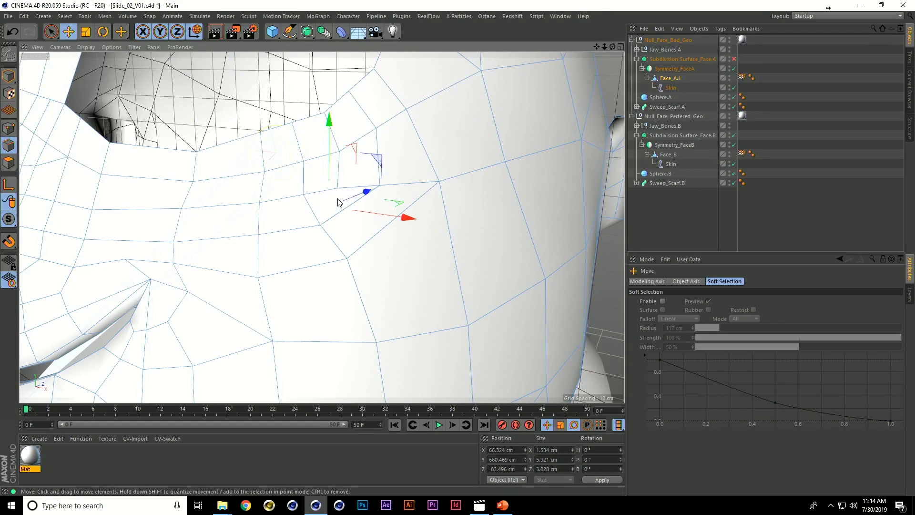
pyautogui.press('m')
pyautogui.press('n')
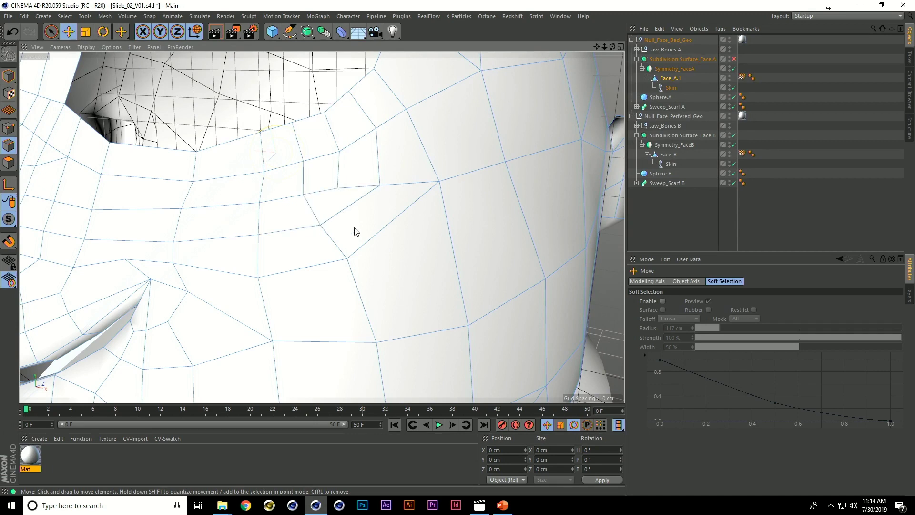
# - Undo the dissolved edge and both line cuts around the mid-cheek vertex
pyautogui.hotkey('ctrl', 'z')
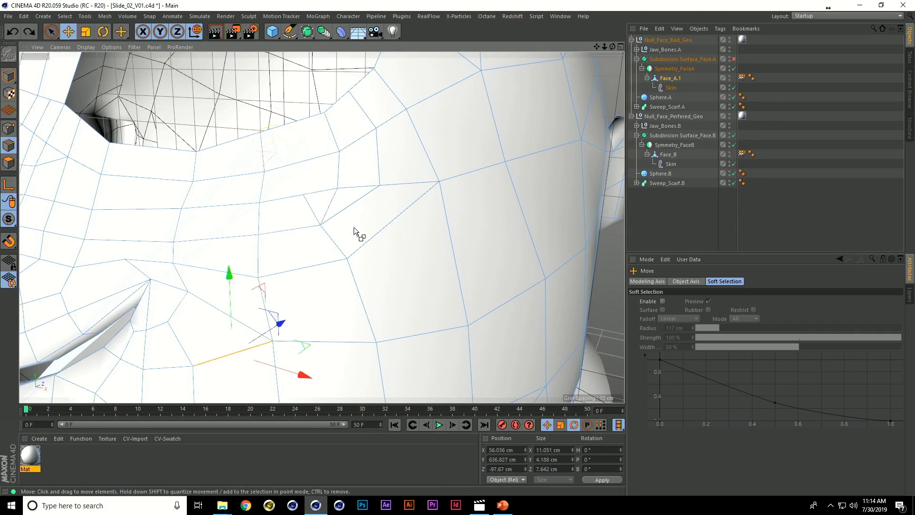
pyautogui.hotkey('ctrl', 'z')
pyautogui.hotkey('ctrl', 'z')
pyautogui.hotkey('ctrl', 'z')
# - Line-cut diagonal edges from the mid-cheek vertex to the outer cheek junction and to the lower vertex towards the mouth
pyautogui.press('m')
pyautogui.press('k')
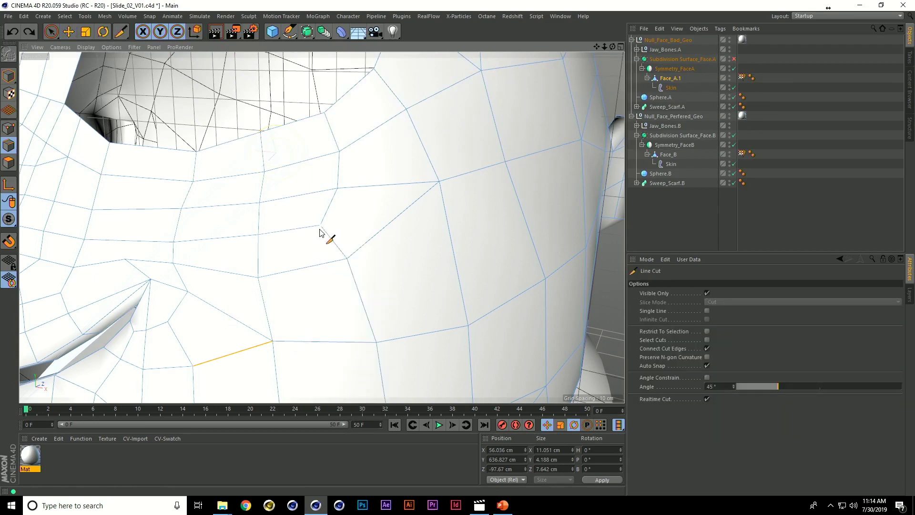
pyautogui.click(319, 226)
pyautogui.click(438, 183)
pyautogui.click(258, 277)
pyautogui.keyDown('ctrl'); pyautogui.click(328, 248); pyautogui.keyUp('ctrl')
pyautogui.press('e')
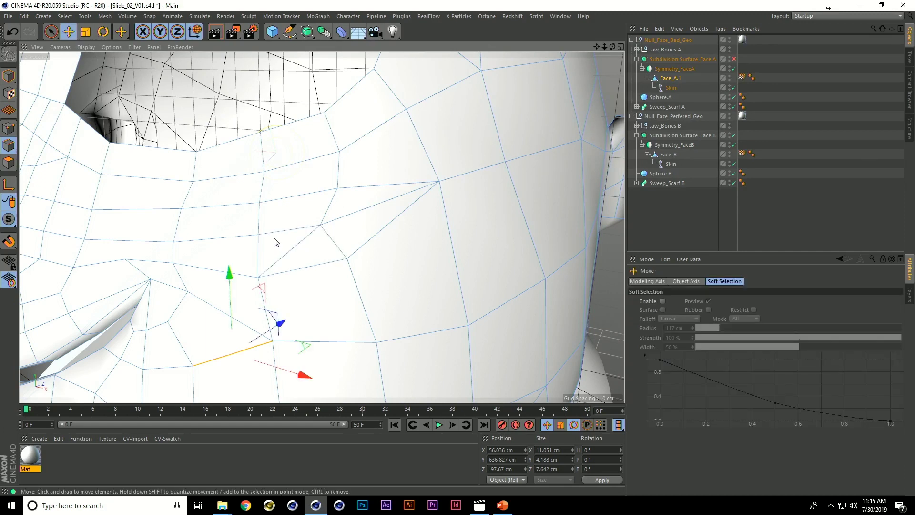
# - Dissolve the horizontal edge loop across the upper cheek and the vertical edge column running down from the eye opening
pyautogui.hotkey('ctrl', 'z')
pyautogui.hotkey('ctrl', 'z')
pyautogui.doubleClick(368, 191)
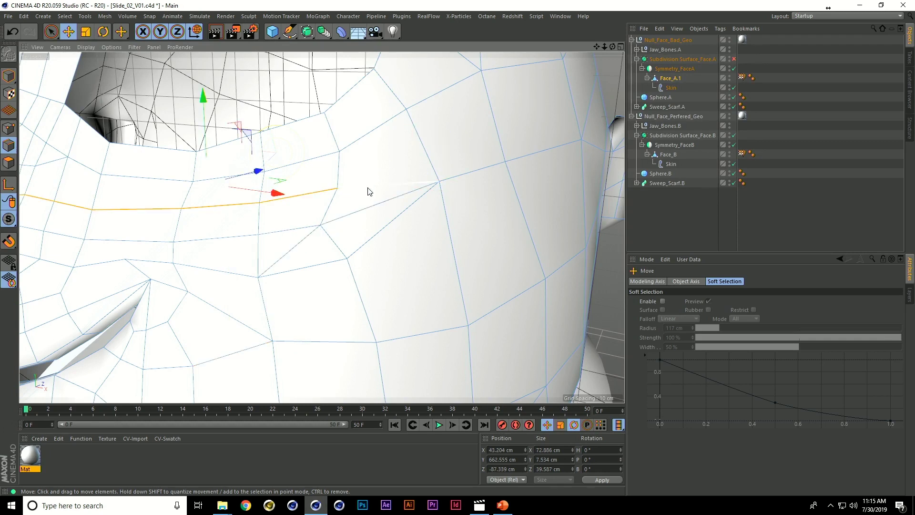
pyautogui.keyDown('shift'); pyautogui.doubleClick(257, 253); pyautogui.keyUp('shift')
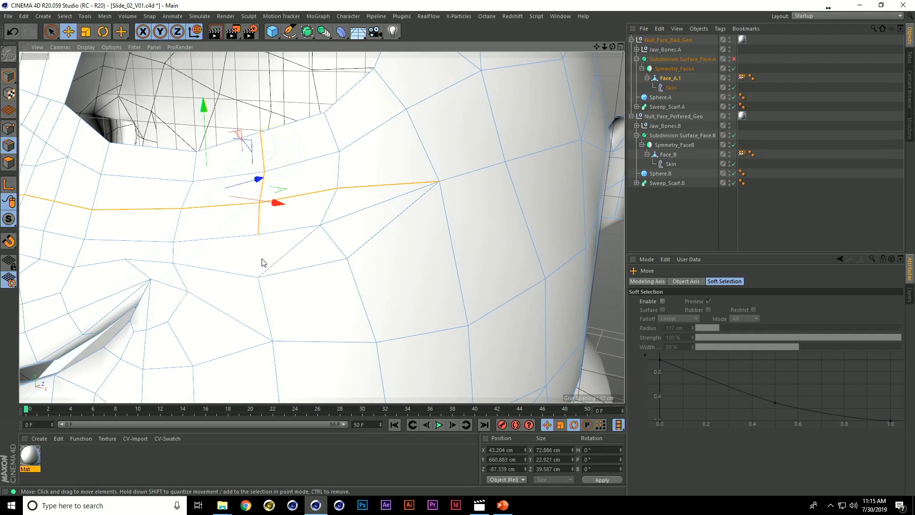
pyautogui.rightClick(262, 267)
pyautogui.click(310, 270)
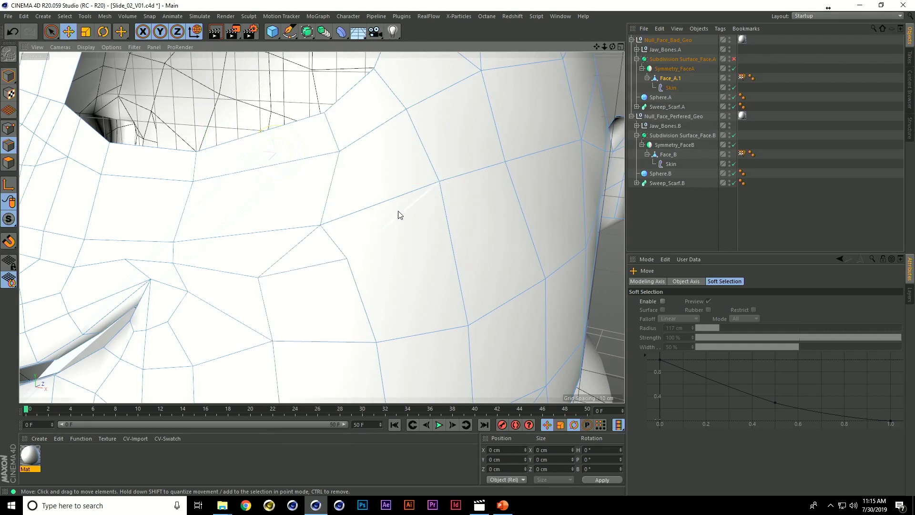
# - Dissolve the short connecting edge and the lower edge beside the diagonal cuts on the mid-cheek
pyautogui.click(332, 243)
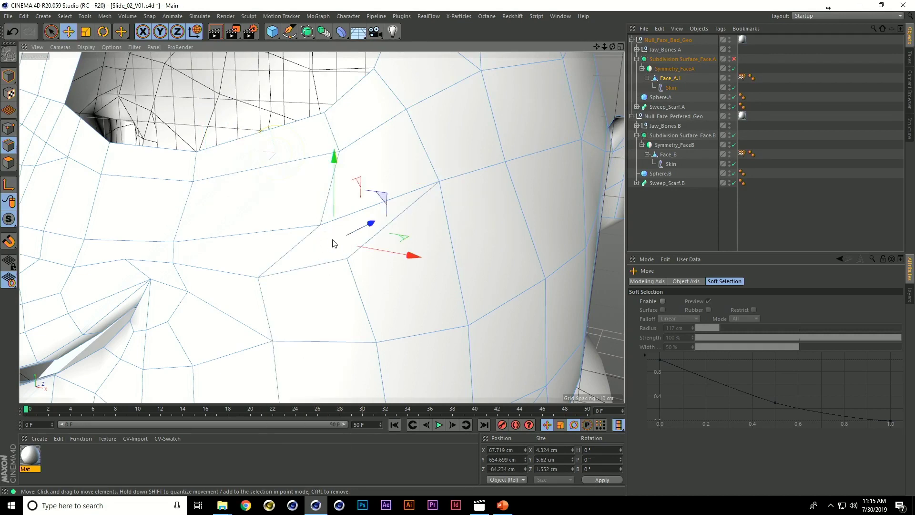
pyautogui.rightClick(332, 243)
pyautogui.click(409, 282)
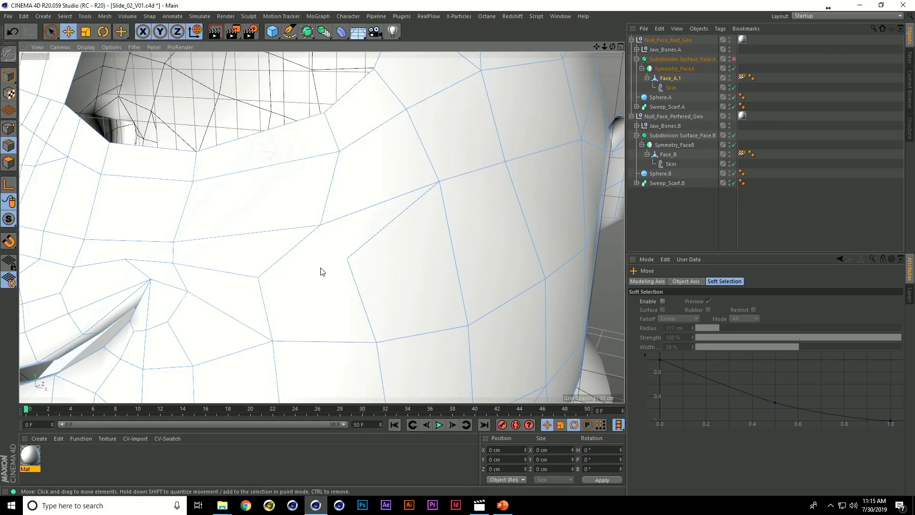
# - Toggle the dissolve for comparison, and undo the cheek edge dissolves together with the diagonal cut from the mid-cheek vertex
pyautogui.hotkey('ctrl', 'z')
pyautogui.hotkey('ctrl', 'y')
pyautogui.hotkey('ctrl', 'z')
pyautogui.hotkey('ctrl', 'y')
pyautogui.hotkey('ctrl', 'z')
pyautogui.hotkey('ctrl', 'z')
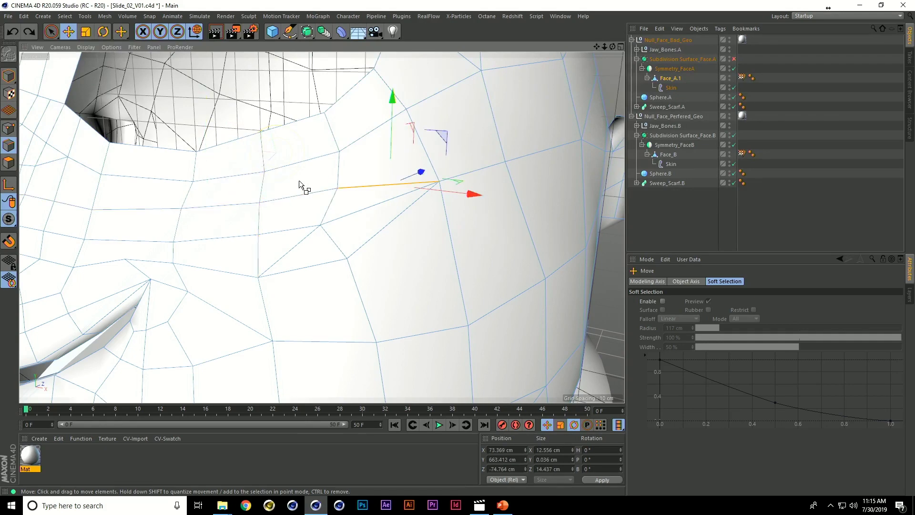
pyautogui.hotkey('ctrl', 'z')
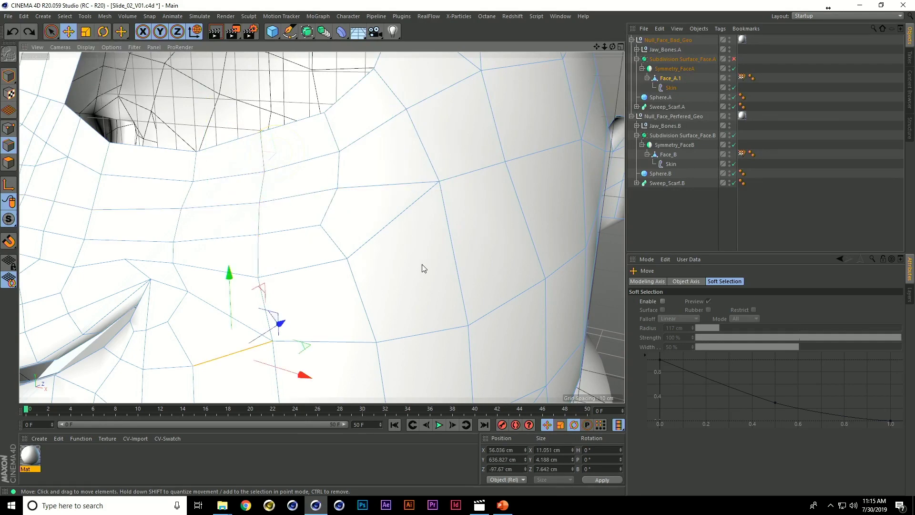
# - Line-cut an edge path from the outer cheek vertex inward below the mouth corner, ending near the lower lip
pyautogui.keyDown('alt'); pyautogui.moveTo(373, 300); pyautogui.dragTo(429, 168, button='middle'); pyautogui.keyUp('alt')
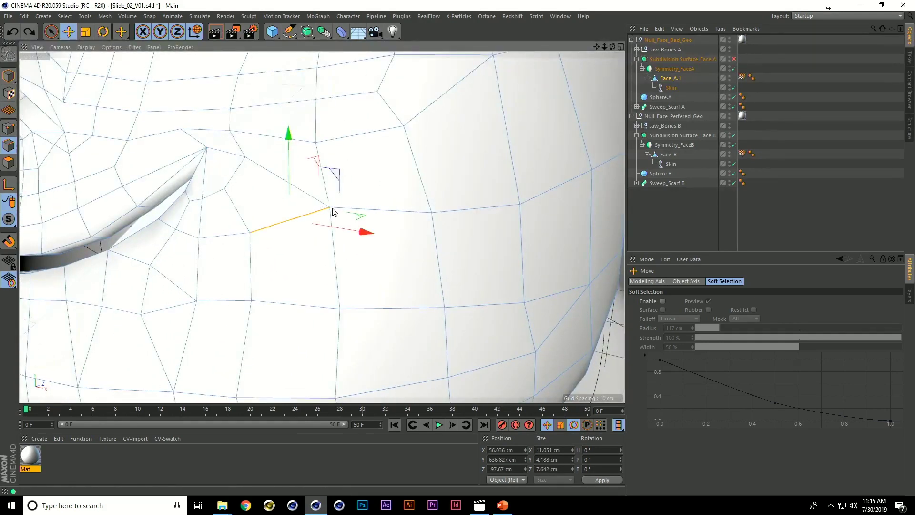
pyautogui.click(472, 208)
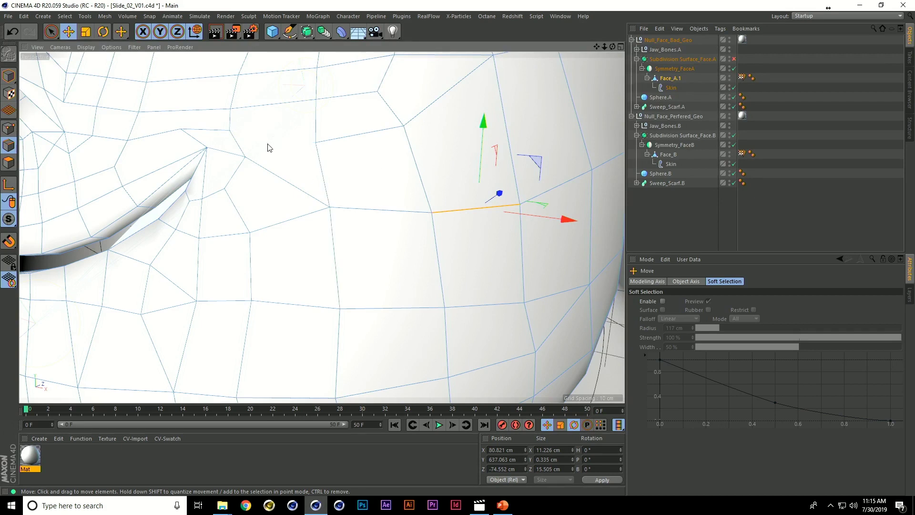
pyautogui.hotkey('ctrl', 'z')
pyautogui.press('k')
pyautogui.press('k')
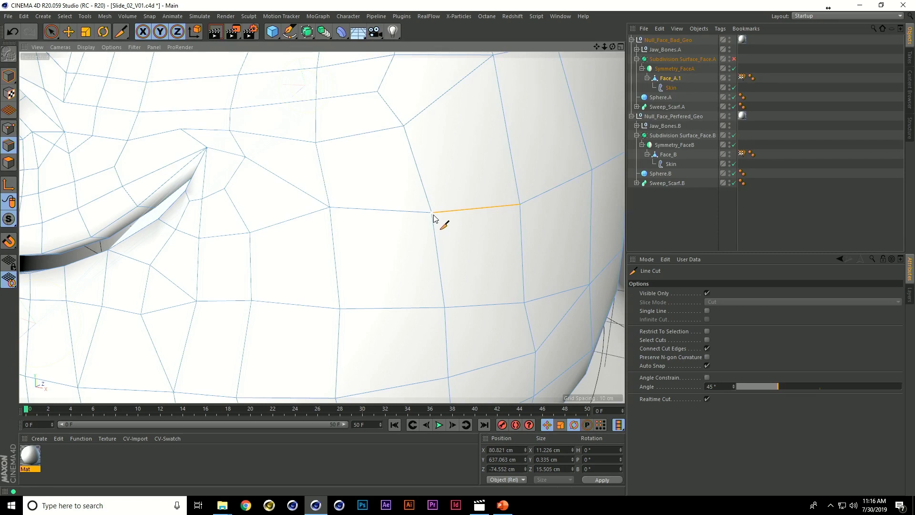
pyautogui.click(431, 212)
pyautogui.click(336, 265)
pyautogui.click(251, 268)
pyautogui.click(198, 260)
pyautogui.click(164, 246)
pyautogui.press('Escape')
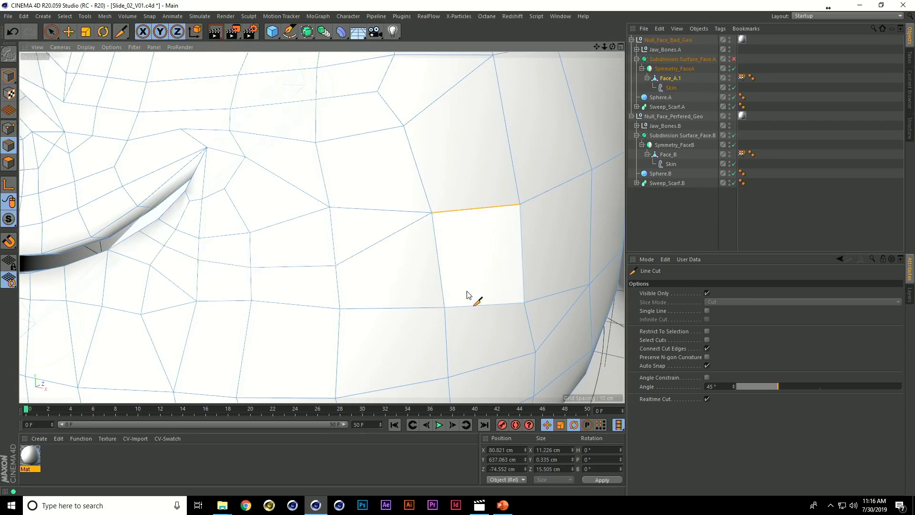
# - Weld the mid-cheek point beside the mouth corner onto the neighbouring outer cheek point
pyautogui.click(9, 129)
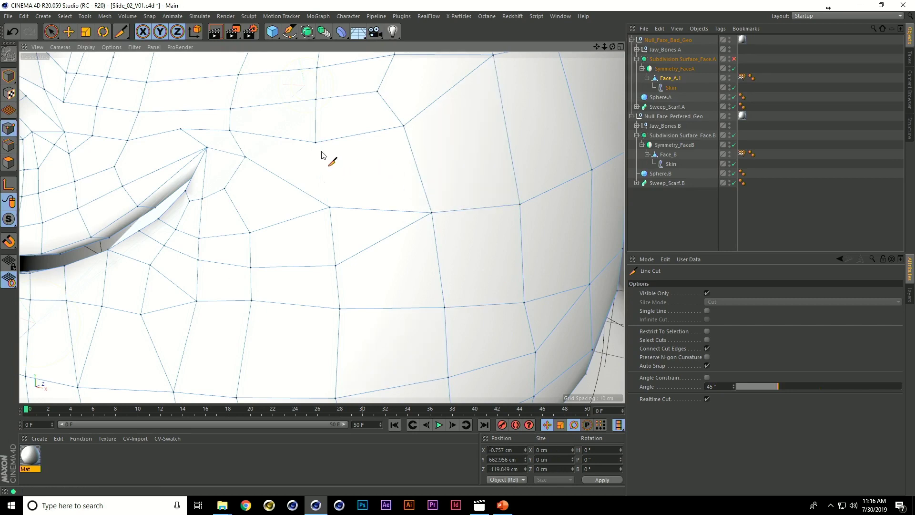
pyautogui.press('e')
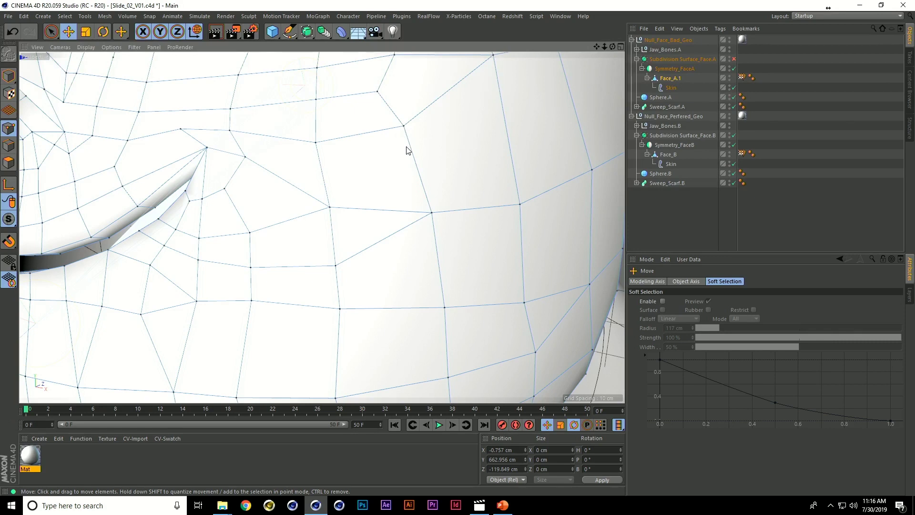
pyautogui.press('m')
pyautogui.press('q')
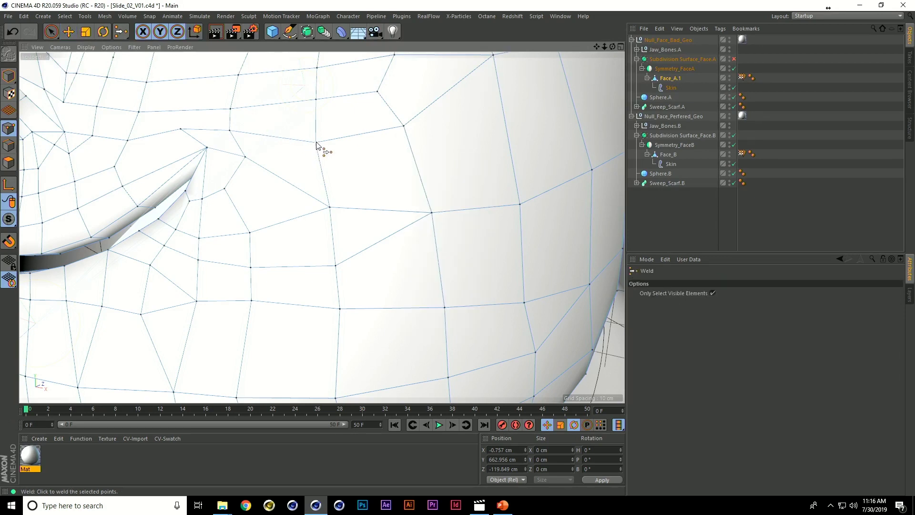
pyautogui.moveTo(316, 143); pyautogui.dragTo(424, 124)
pyautogui.click(409, 129)
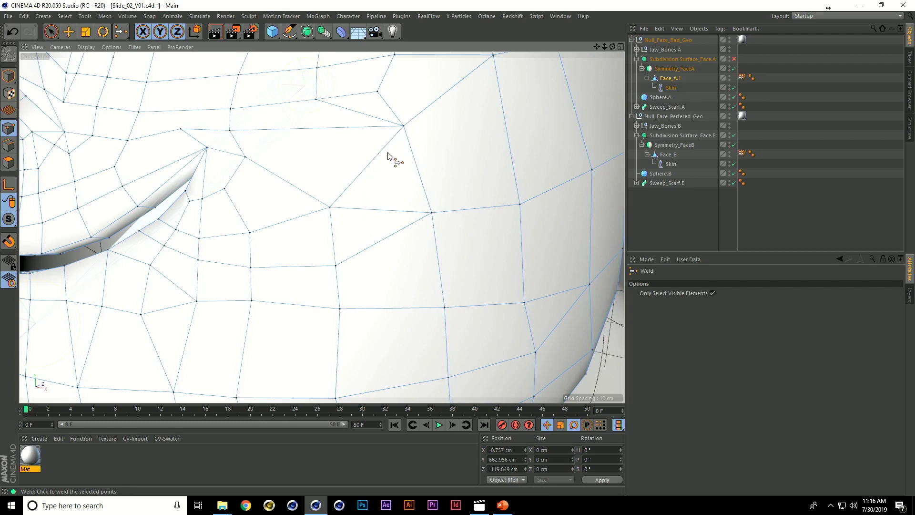
# - Dissolve the edge column running from the eye opening down to the welded cheek point
pyautogui.keyDown('alt'); pyautogui.moveTo(395, 138); pyautogui.dragTo(404, 224, button='middle'); pyautogui.keyUp('alt')
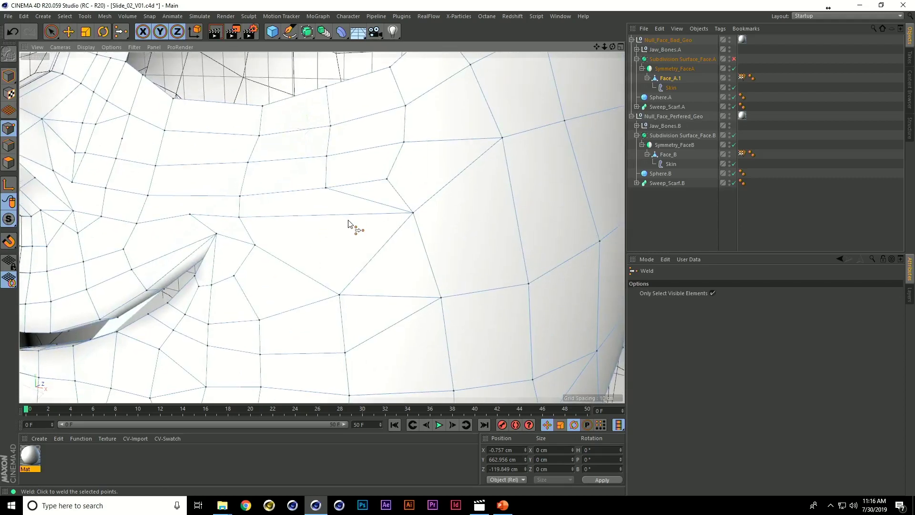
pyautogui.click(8, 145)
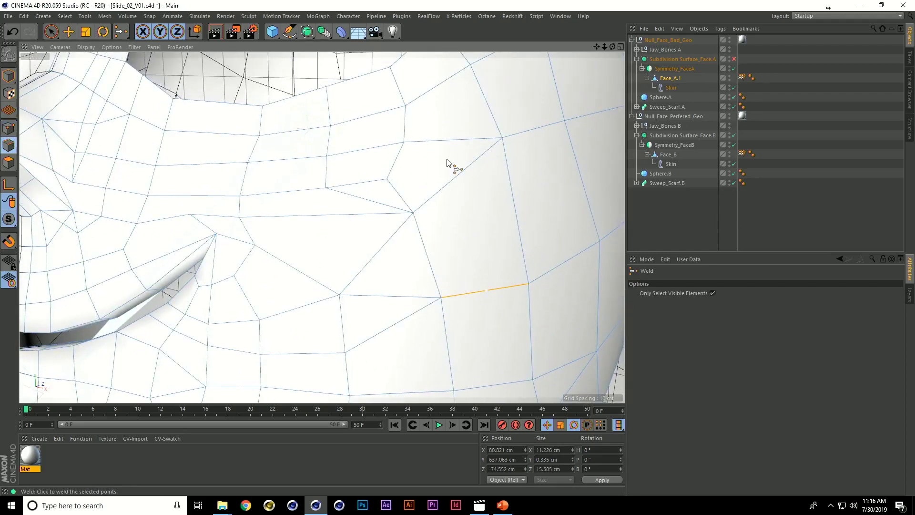
pyautogui.press('e')
pyautogui.click(327, 169)
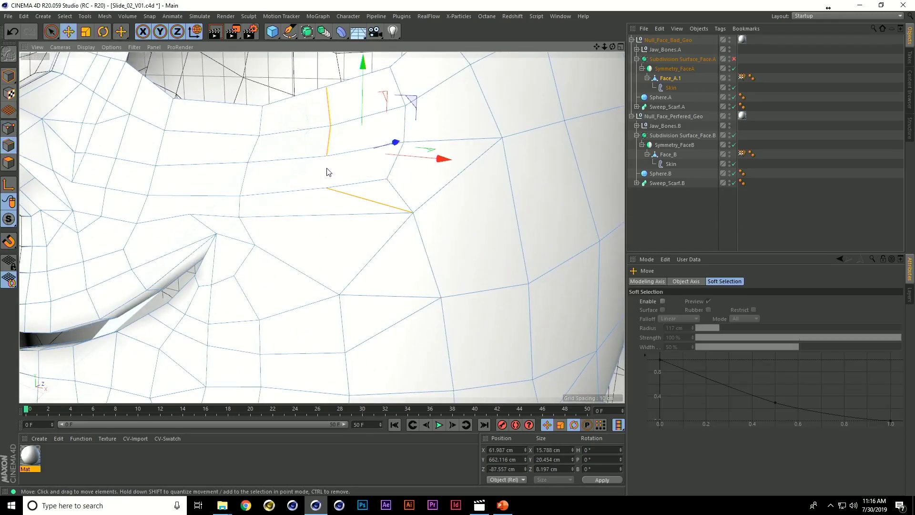
pyautogui.press('m')
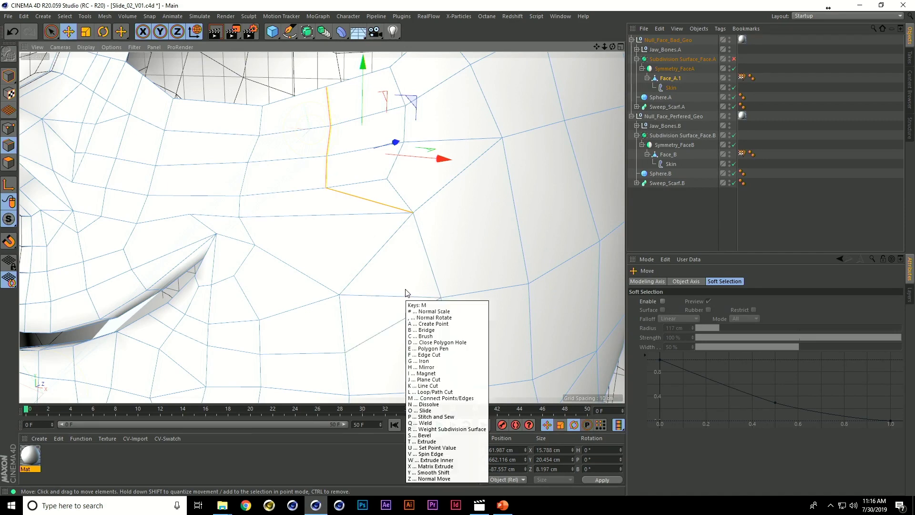
pyautogui.press('n')
# - Dissolve the horizontal edge between the two cheek vertices beside the mouth corner
pyautogui.keyDown('alt'); pyautogui.moveTo(424, 264); pyautogui.dragTo(393, 121, button='middle'); pyautogui.keyUp('alt')
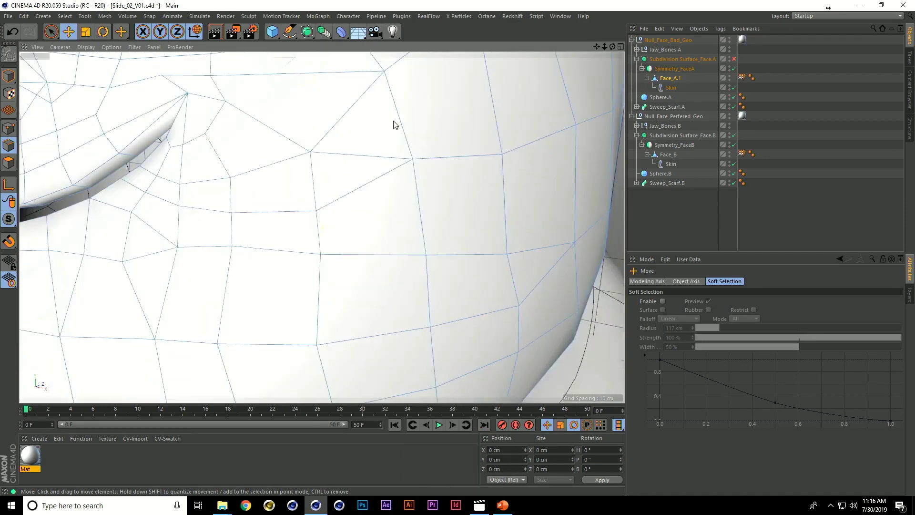
pyautogui.click(359, 155)
pyautogui.rightClick(359, 158)
pyautogui.click(379, 240)
pyautogui.keyDown('alt'); pyautogui.moveTo(479, 204); pyautogui.dragTo(266, 259); pyautogui.keyUp('alt')
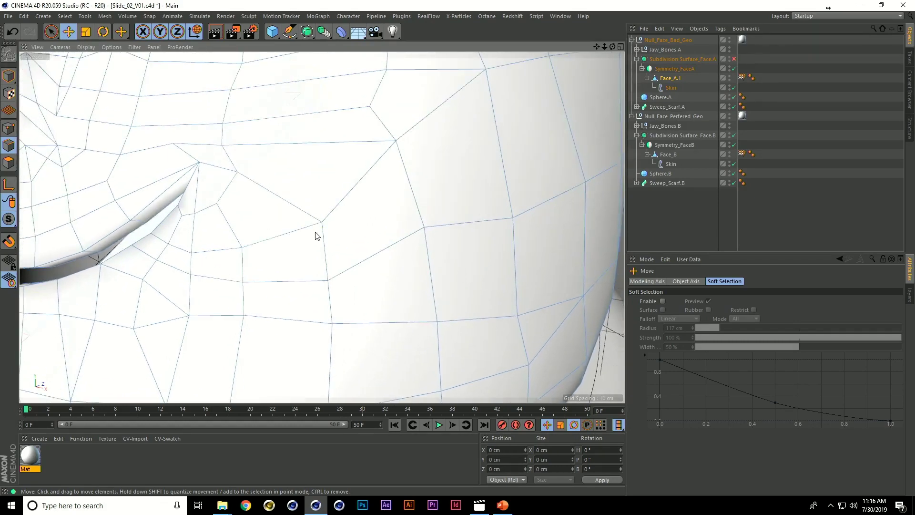
# - Undo and redo the cheek edge dissolves to compare the edge flow, and restore the horizontal edge beside the mouth corner
pyautogui.hotkey('ctrl', 'z')
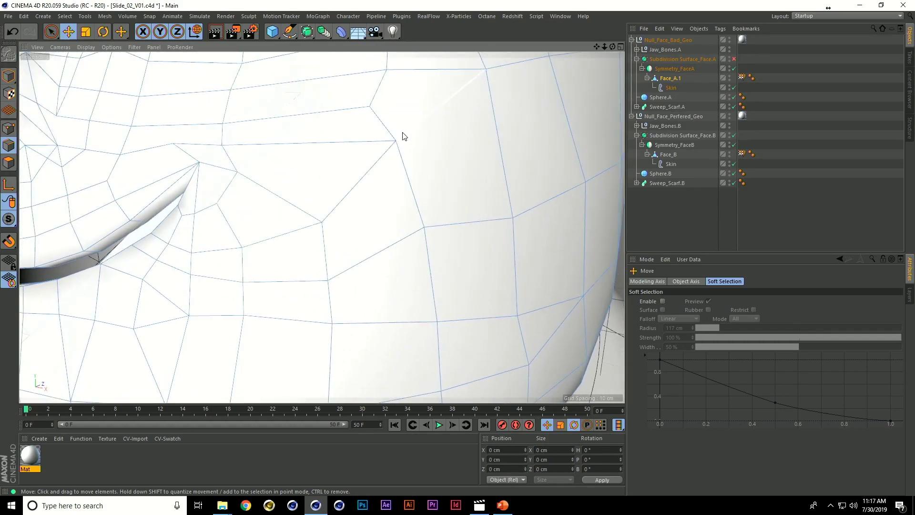
pyautogui.hotkey('ctrl', 'z')
pyautogui.hotkey('ctrl', 'z')
pyautogui.hotkey('ctrl', 'y')
pyautogui.hotkey('ctrl', 'y')
pyautogui.hotkey('ctrl', 'z')
pyautogui.hotkey('ctrl', 'z')
pyautogui.hotkey('ctrl', 'z')
pyautogui.hotkey('ctrl', 'y')
pyautogui.hotkey('ctrl', 'z')
pyautogui.hotkey('ctrl', 'z')
pyautogui.hotkey('ctrl', 'z')
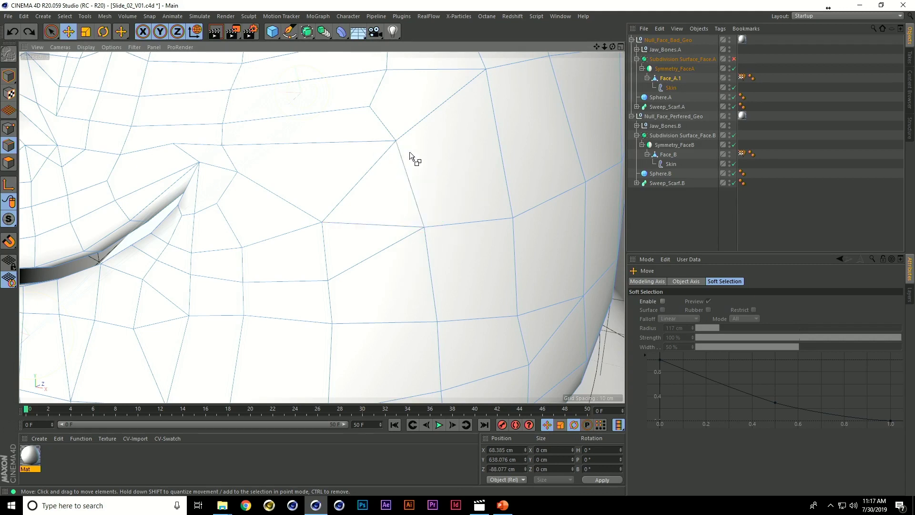
# - Undo the edge column dissolve, the point weld and the line cut below the mouth corner
pyautogui.hotkey('ctrl', 'z')
pyautogui.hotkey('ctrl', 'z')
pyautogui.hotkey('ctrl', 'z')
pyautogui.hotkey('ctrl', 'z')
pyautogui.hotkey('ctrl', 'z')
pyautogui.hotkey('ctrl', 'z')
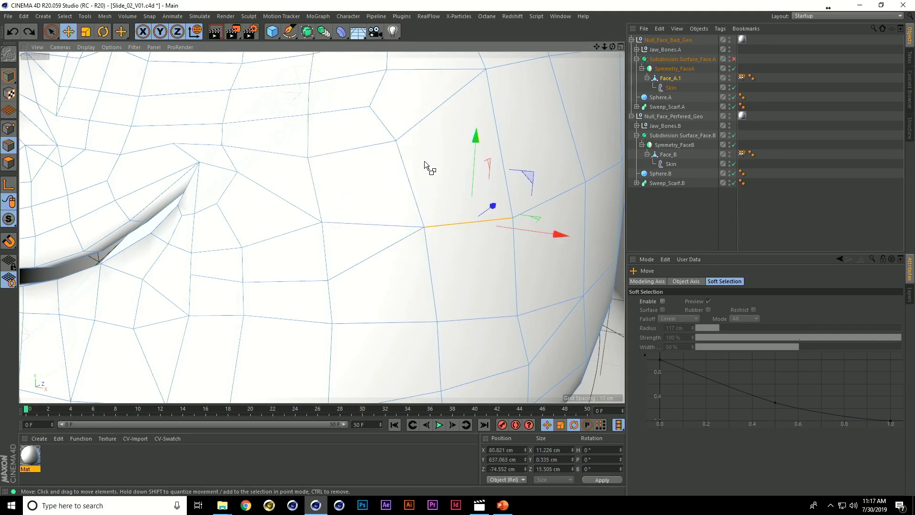
# - Line-cut an edge path from the outer cheek vertex over the mouth corner to the upper lip
pyautogui.press('k')
pyautogui.press('k')
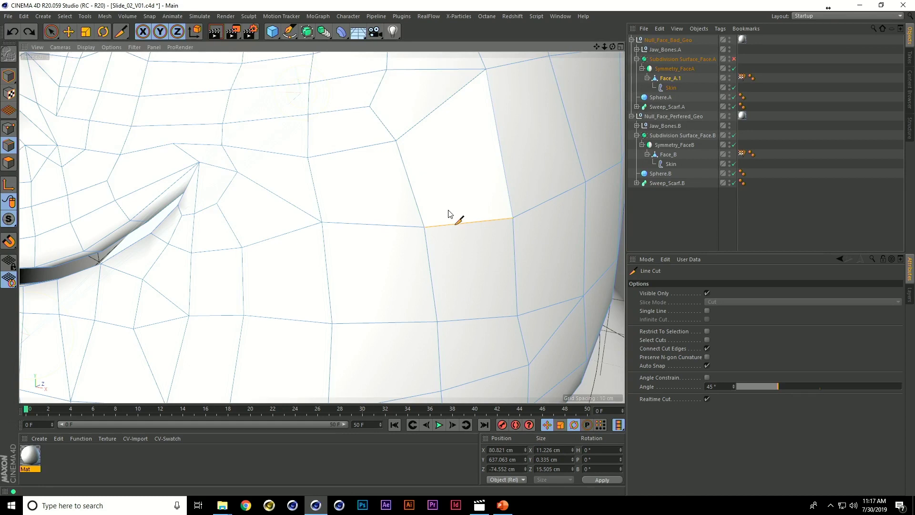
pyautogui.click(425, 228)
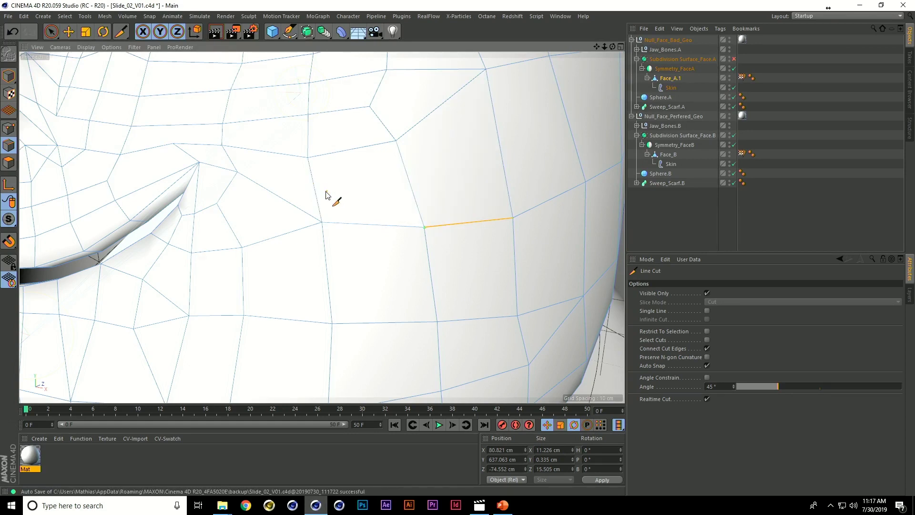
pyautogui.click(312, 179)
pyautogui.click(229, 157)
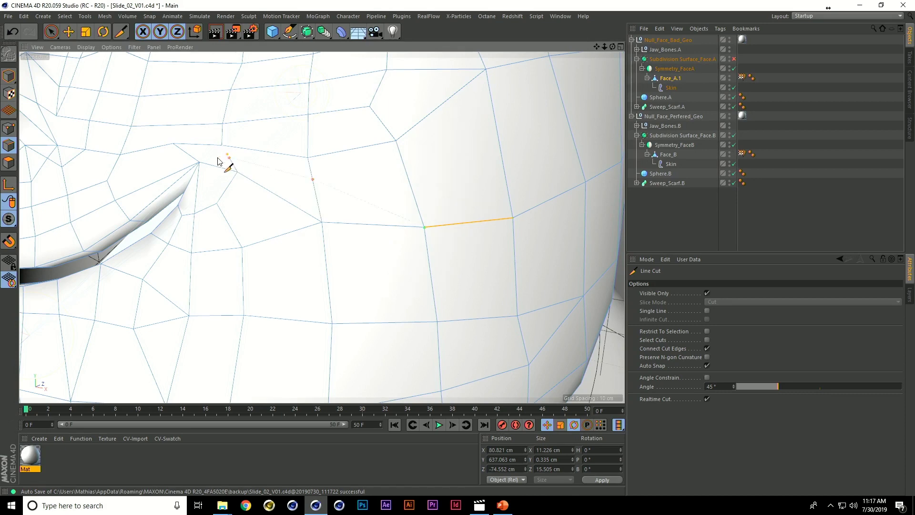
pyautogui.click(184, 151)
pyautogui.click(107, 181)
pyautogui.press('Escape')
# - Line-cut a second path from the same outer cheek vertex below the mouth corner towards the lower lip
pyautogui.click(423, 226)
pyautogui.click(327, 270)
pyautogui.click(243, 279)
pyautogui.click(190, 277)
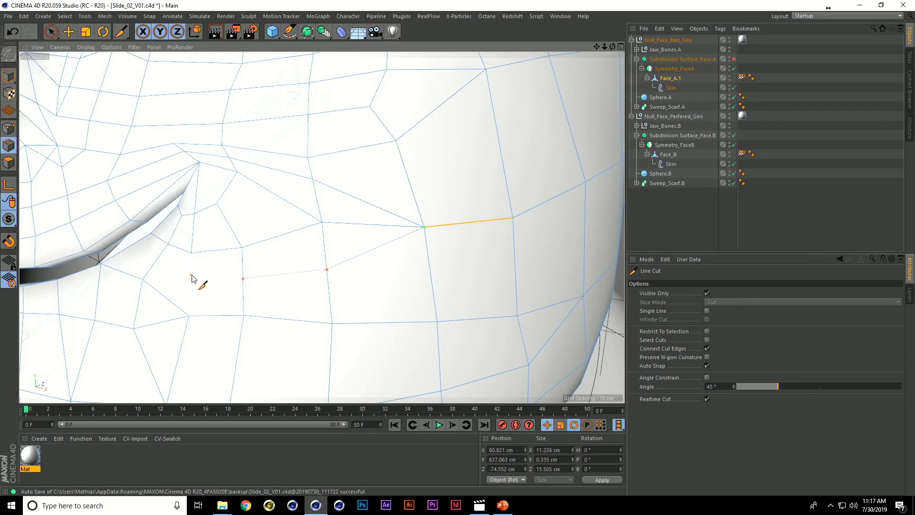
pyautogui.click(152, 266)
pyautogui.press('Escape')
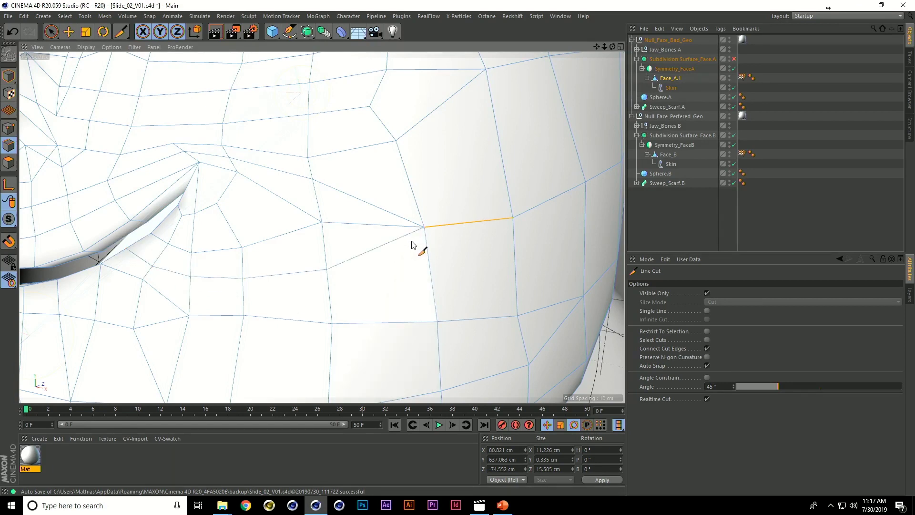
# - Dissolve the cheek edge lying between the two line cuts at the outer cheek vertex
pyautogui.press('e')
pyautogui.click(363, 227)
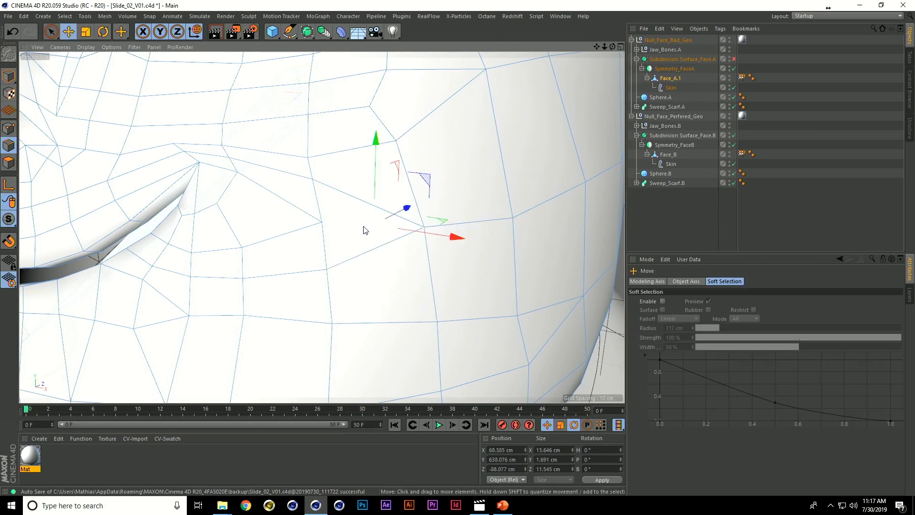
pyautogui.press('m')
pyautogui.press('n')
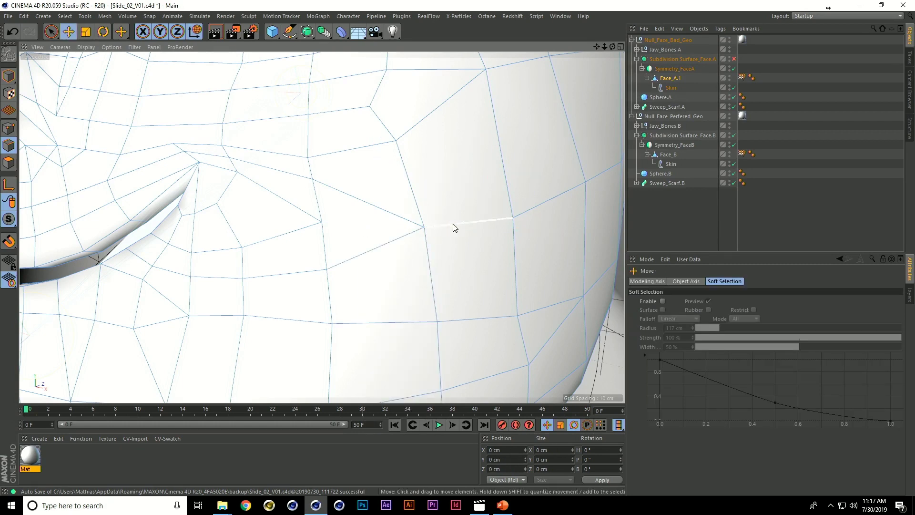
# - Undo the dissolved edge and both line cuts around the mouth corner
pyautogui.click(426, 229)
pyautogui.hotkey('ctrl', 'z')
pyautogui.hotkey('ctrl', 'z')
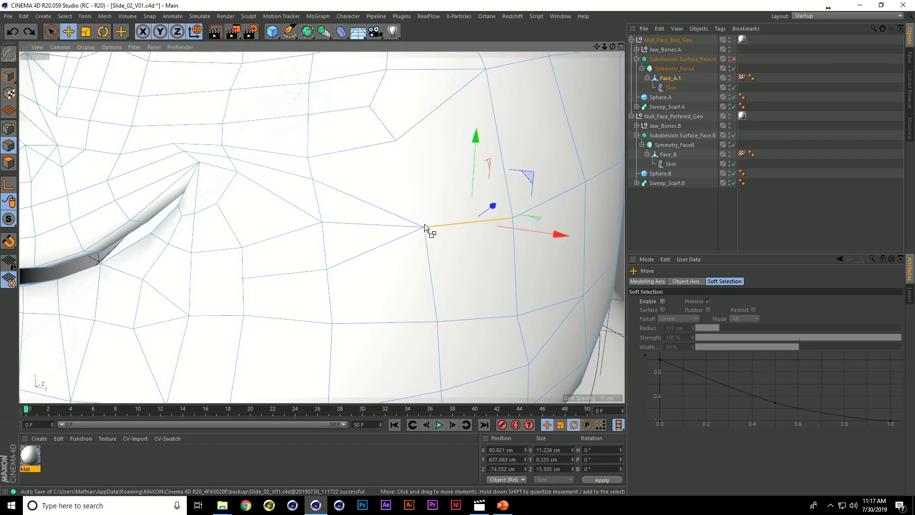
pyautogui.hotkey('ctrl', 'z')
pyautogui.hotkey('ctrl', 'z')
pyautogui.hotkey('ctrl', 'z')
pyautogui.hotkey('ctrl', 'z')
pyautogui.hotkey('ctrl', 'z')
# - Line-cut a diagonal edge across the cheek quad, from the vertex beside the mouth corner to the lower outer vertex
pyautogui.rightClick(393, 270)
pyautogui.press('k')
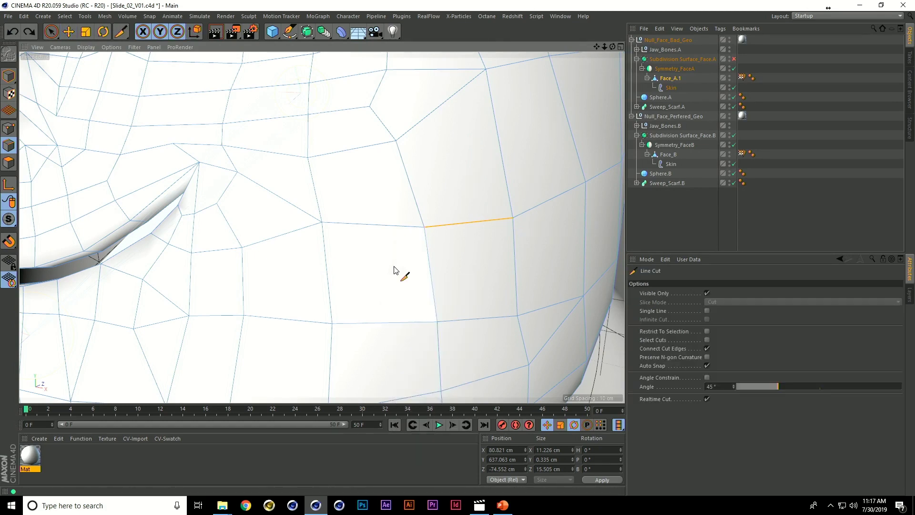
pyautogui.click(322, 222)
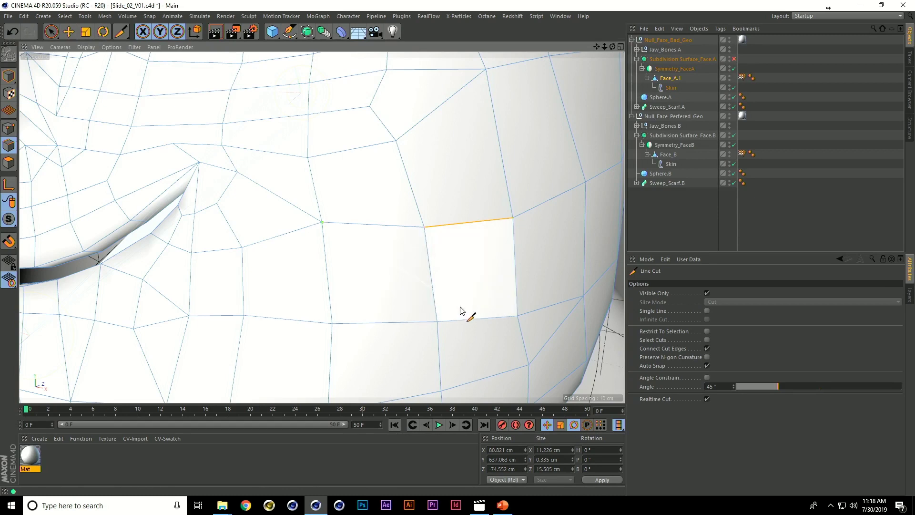
pyautogui.click(436, 322)
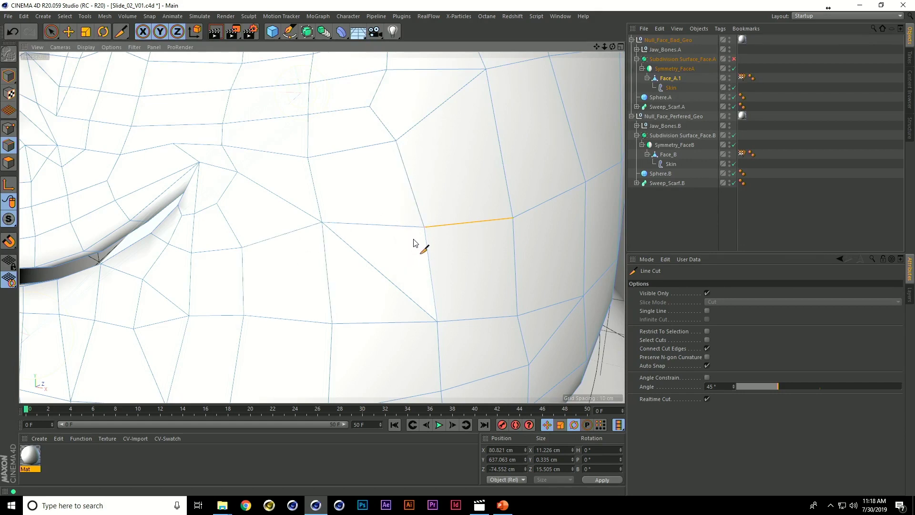
# - Compare the mesh with and without the diagonal cheek cut, and dissolve the two edge paths running outwards and downwards from the vertex beside the mouth corner
pyautogui.hotkey('ctrl', 'z')
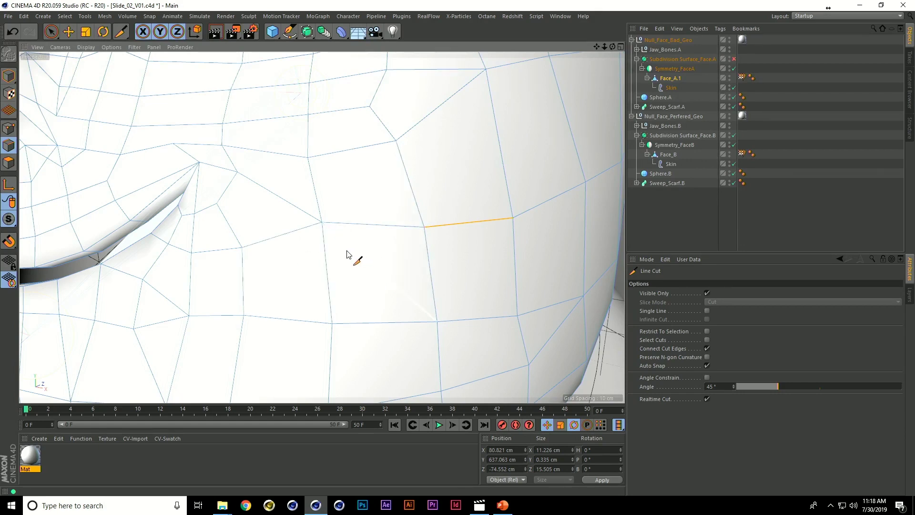
pyautogui.hotkey('ctrl', 'y')
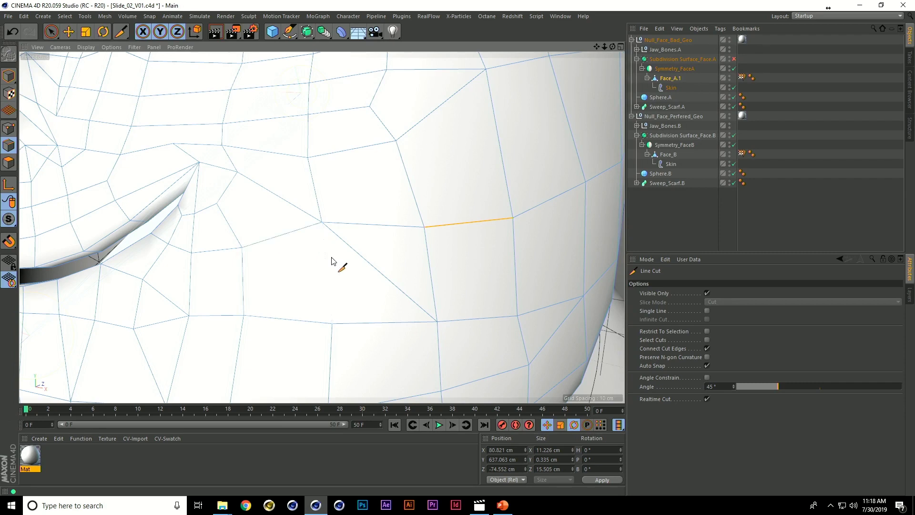
pyautogui.press('e')
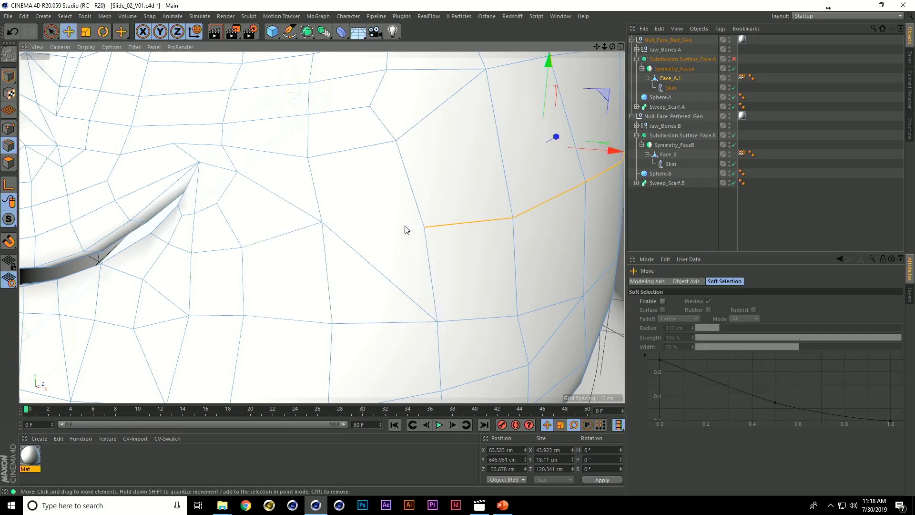
pyautogui.keyDown('shift'); pyautogui.click(405, 226); pyautogui.keyUp('shift')
pyautogui.keyDown('shift'); pyautogui.click(328, 292); pyautogui.keyUp('shift')
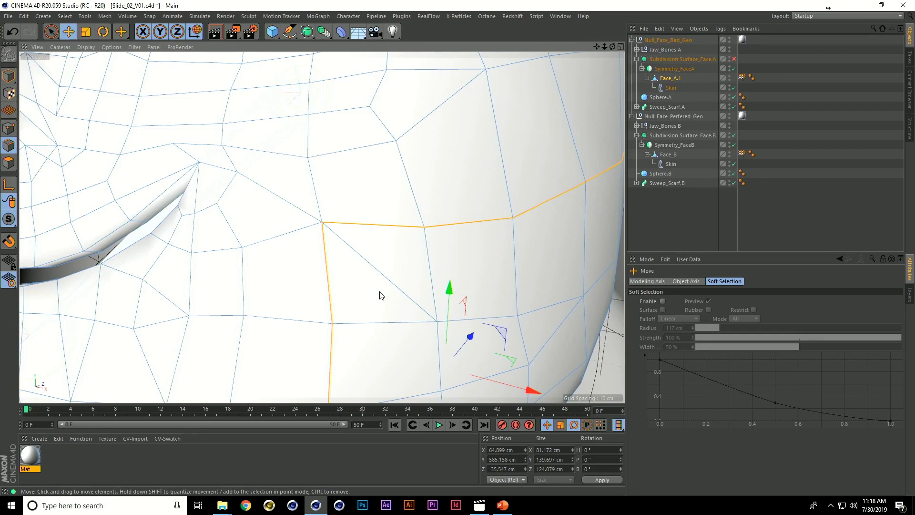
pyautogui.press('Delete')
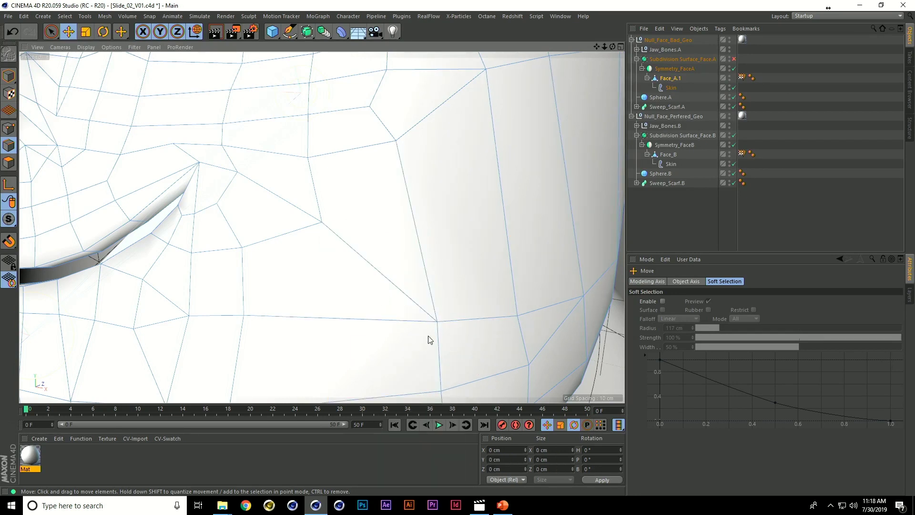
# - Undo the dissolved edge paths on the bad face's cheek and jaw
pyautogui.scroll(-6, 476, 299)
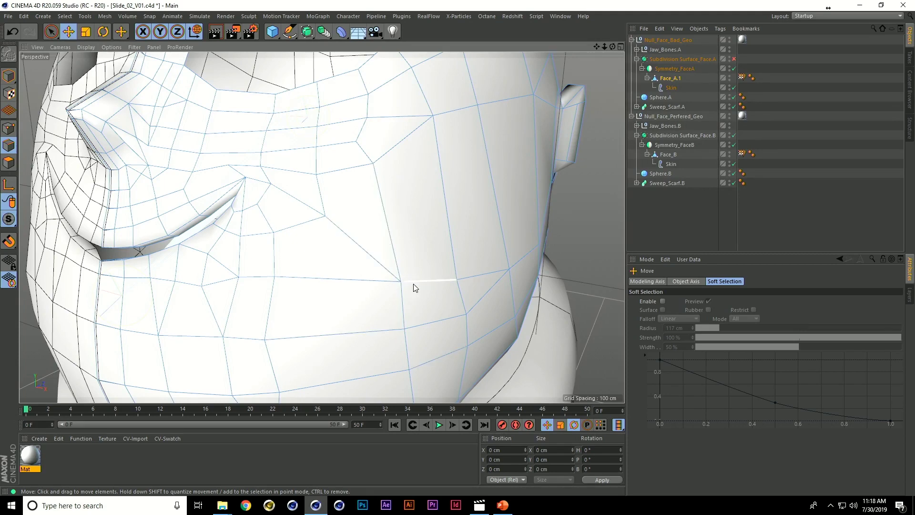
pyautogui.scroll(-6, 431, 195)
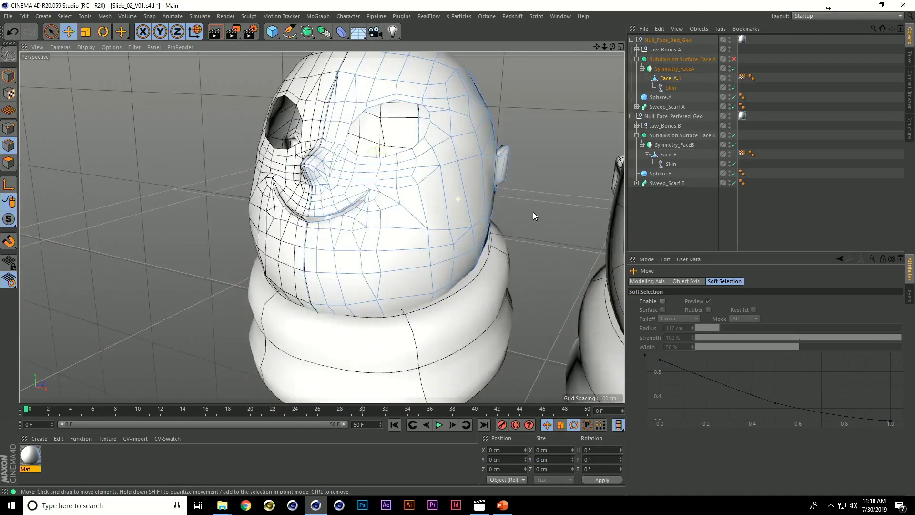
pyautogui.keyDown('alt'); pyautogui.moveTo(533, 212); pyautogui.dragTo(296, 227, button='middle'); pyautogui.keyUp('alt')
pyautogui.scroll(-4, 296, 227)
pyautogui.keyDown('alt'); pyautogui.moveTo(352, 257); pyautogui.dragTo(362, 251); pyautogui.keyUp('alt')
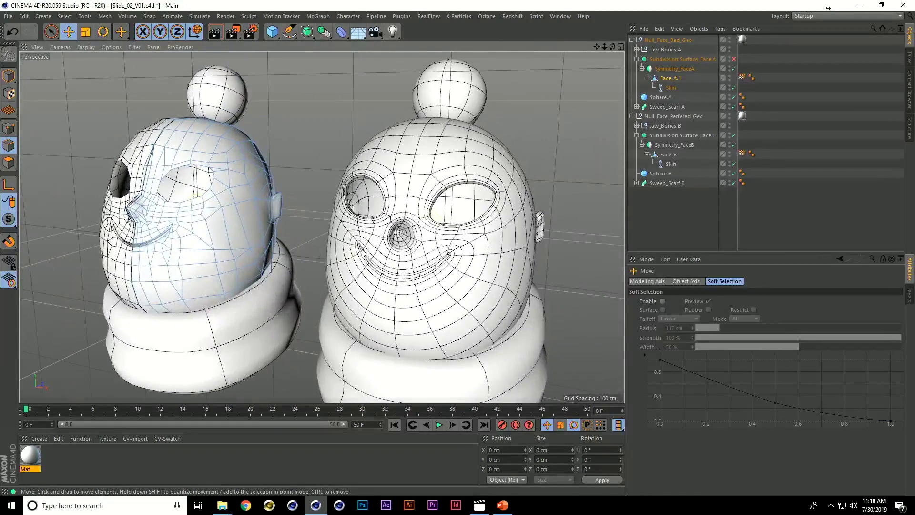
pyautogui.scroll(2, 362, 254)
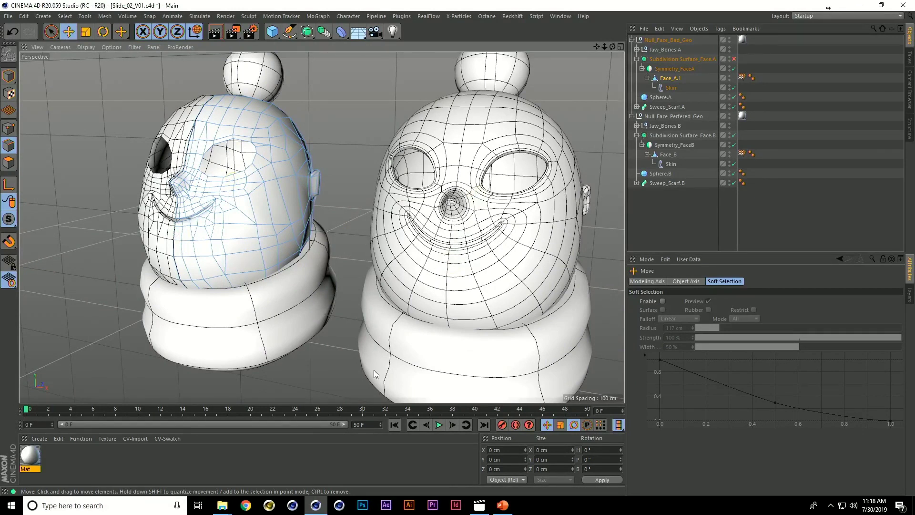
pyautogui.hotkey('ctrl', 'z')
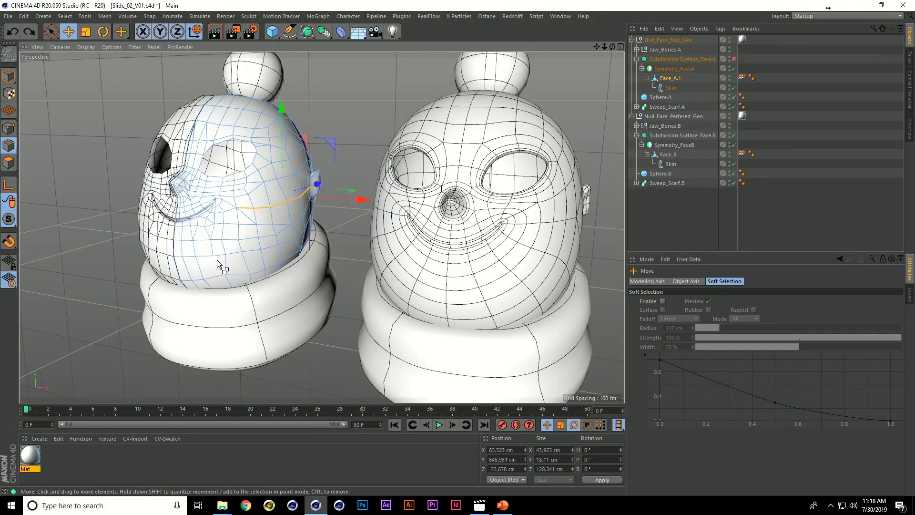
pyautogui.hotkey('ctrl', 'z')
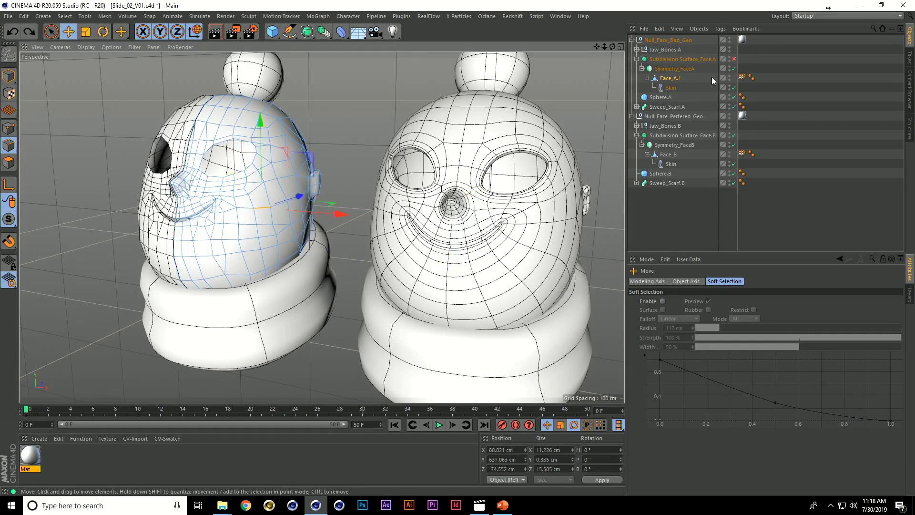
# - Re-enable the bad face's subdivision surface, return to model mode, set the viewport to Gouraud Shading without lines and deselect everything
pyautogui.click(734, 59)
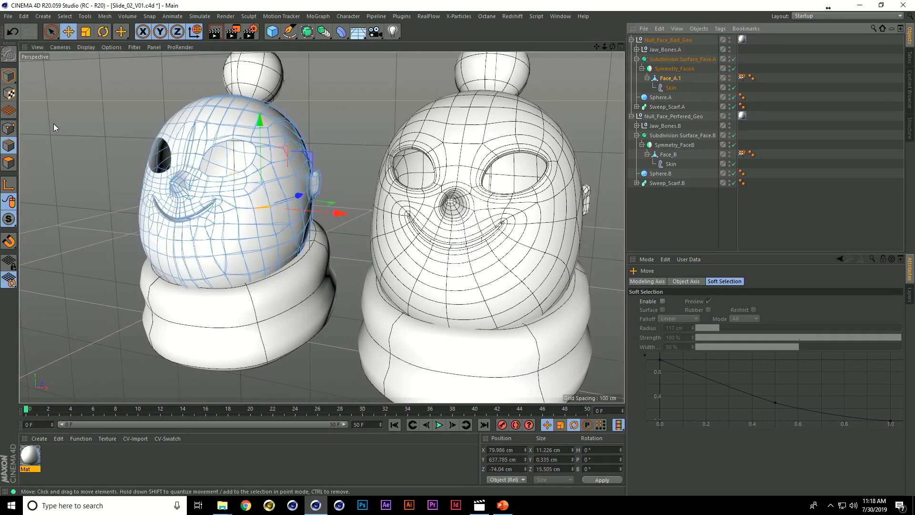
pyautogui.click(8, 76)
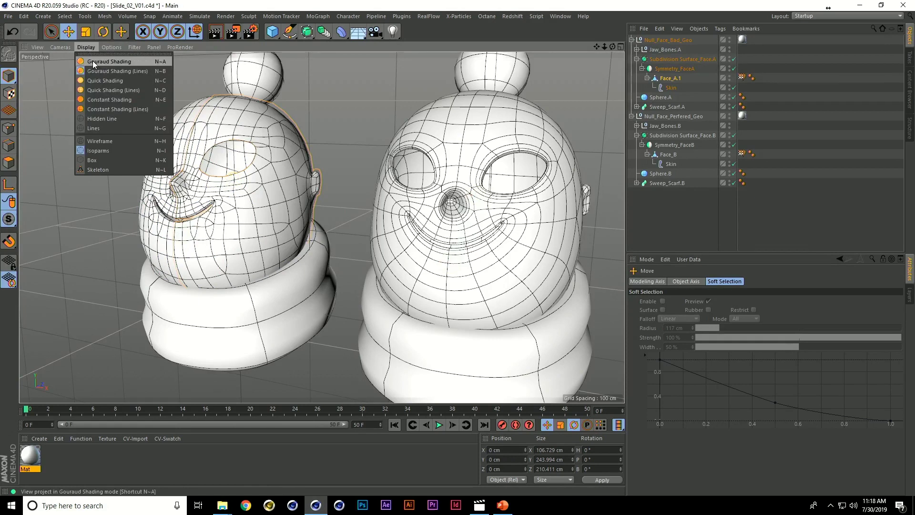
pyautogui.click(94, 62)
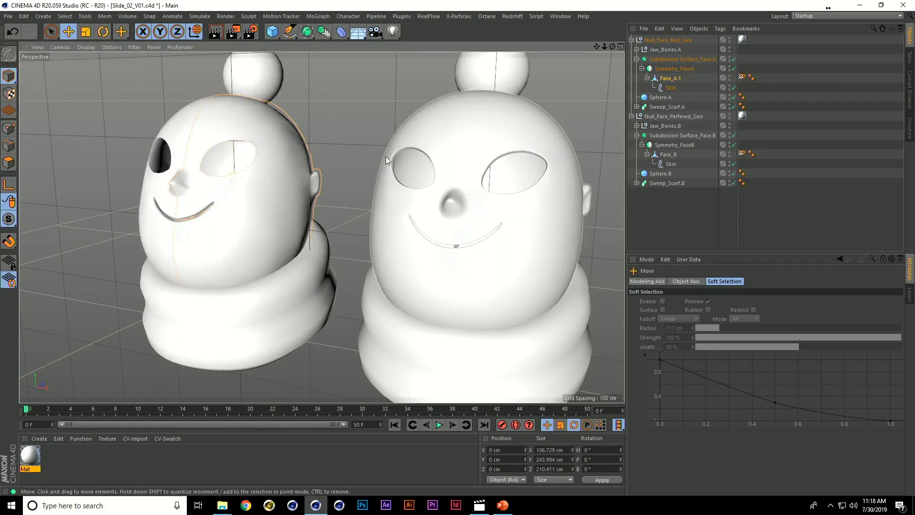
pyautogui.hotkey('ctrl', 'shift', 'a')
# - Play the jaw animation and examine how the preferred face's mouth corner and cheek deform from the front and side
pyautogui.click(440, 425)
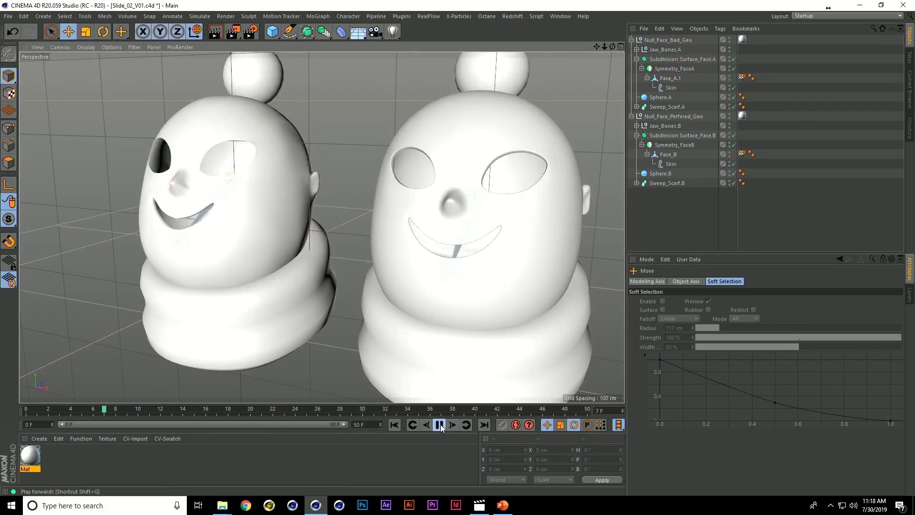
pyautogui.scroll(3, 168, 208)
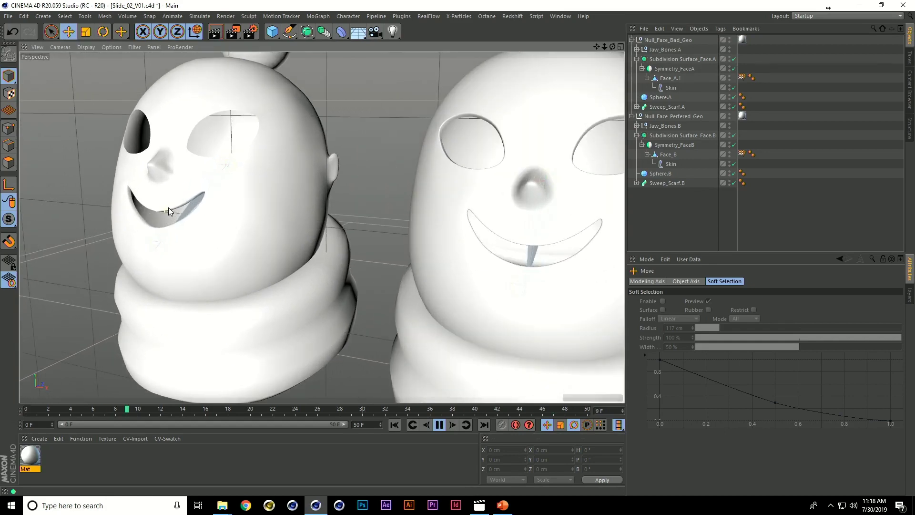
pyautogui.keyDown('alt'); pyautogui.moveTo(571, 243); pyautogui.dragTo(465, 232, button='middle'); pyautogui.keyUp('alt')
pyautogui.scroll(4, 476, 219)
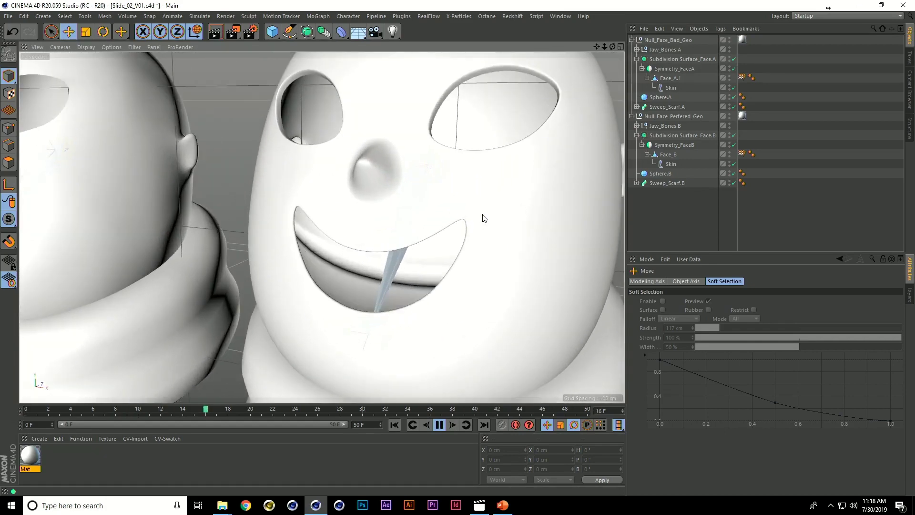
pyautogui.scroll(-2, 489, 200)
pyautogui.keyDown('alt'); pyautogui.moveTo(491, 206); pyautogui.dragTo(497, 187); pyautogui.keyUp('alt')
pyautogui.keyDown('alt'); pyautogui.moveTo(497, 187); pyautogui.dragTo(333, 212, button='middle'); pyautogui.keyUp('alt')
pyautogui.scroll(-3, 315, 229)
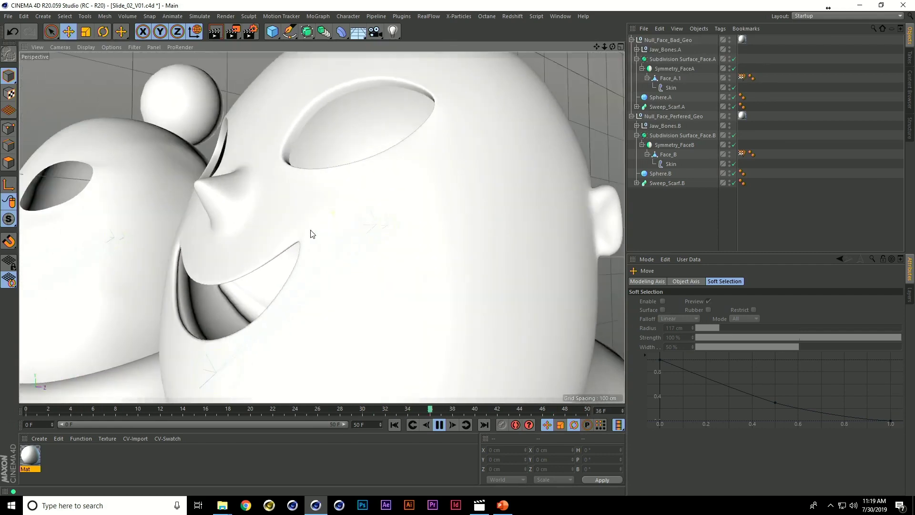
pyautogui.scroll(4, 311, 232)
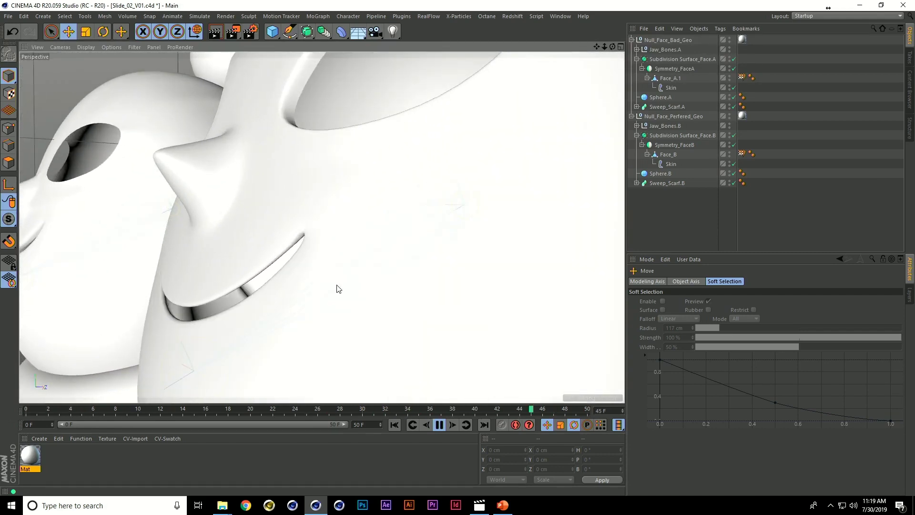
# - Examine the bad face's mouth corner up close from several angles while the jaw animation plays
pyautogui.scroll(-2, 359, 267)
pyautogui.scroll(-3, 355, 264)
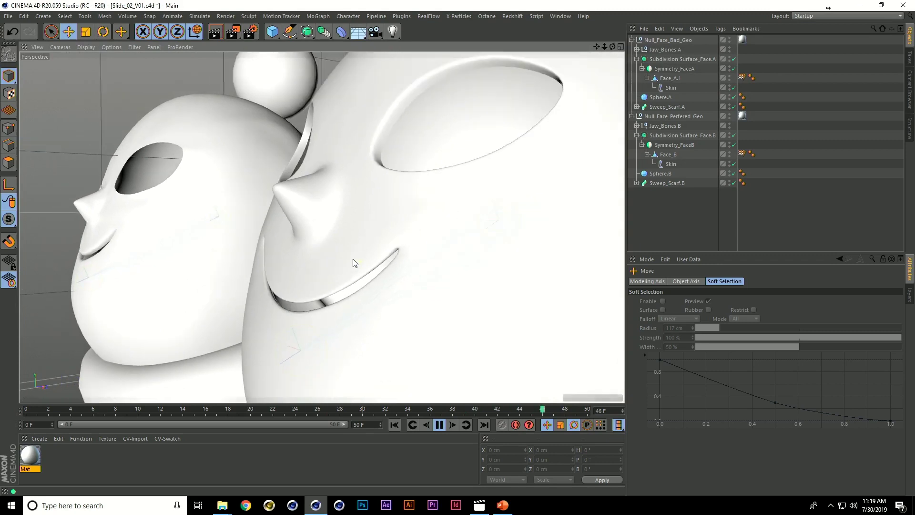
pyautogui.scroll(3, 321, 226)
pyautogui.scroll(2, 517, 235)
pyautogui.scroll(4, 517, 236)
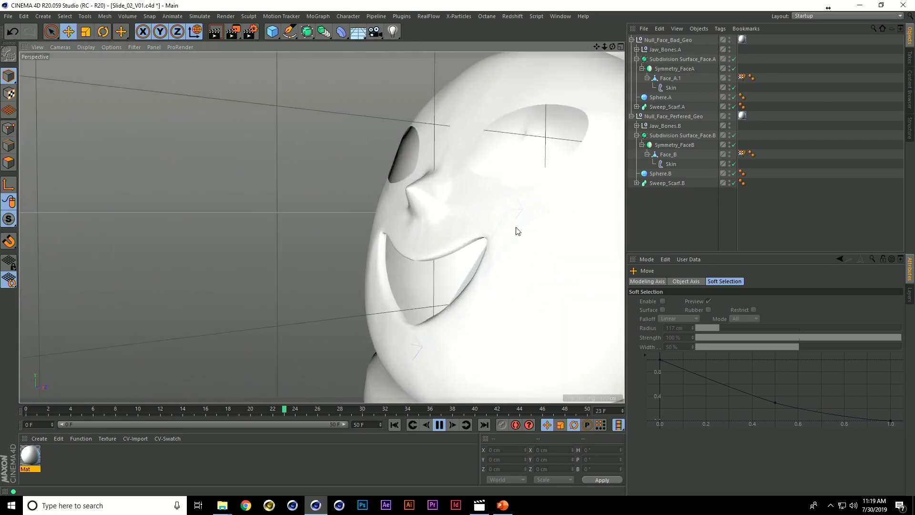
pyautogui.scroll(3, 434, 290)
pyautogui.keyDown('alt'); pyautogui.moveTo(460, 301); pyautogui.dragTo(468, 306); pyautogui.keyUp('alt')
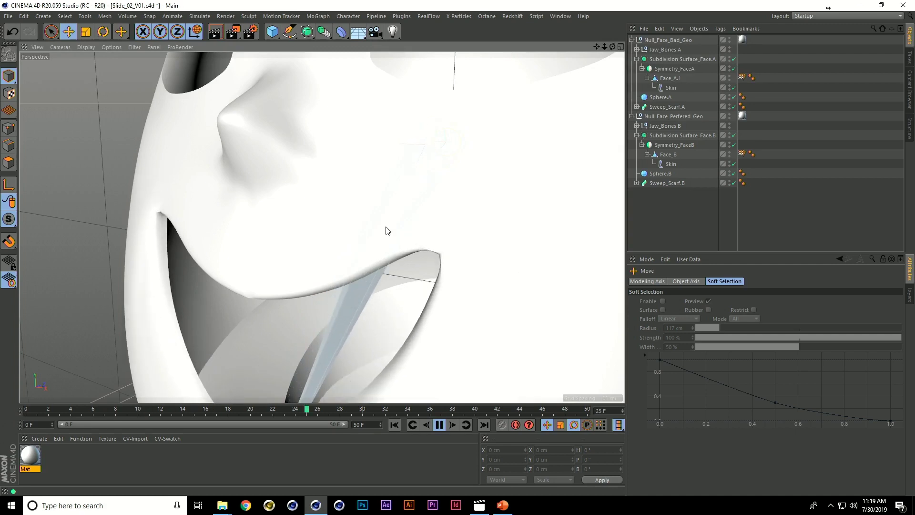
pyautogui.scroll(-3, 461, 209)
pyautogui.keyDown('alt'); pyautogui.moveTo(465, 219); pyautogui.dragTo(380, 265); pyautogui.keyUp('alt')
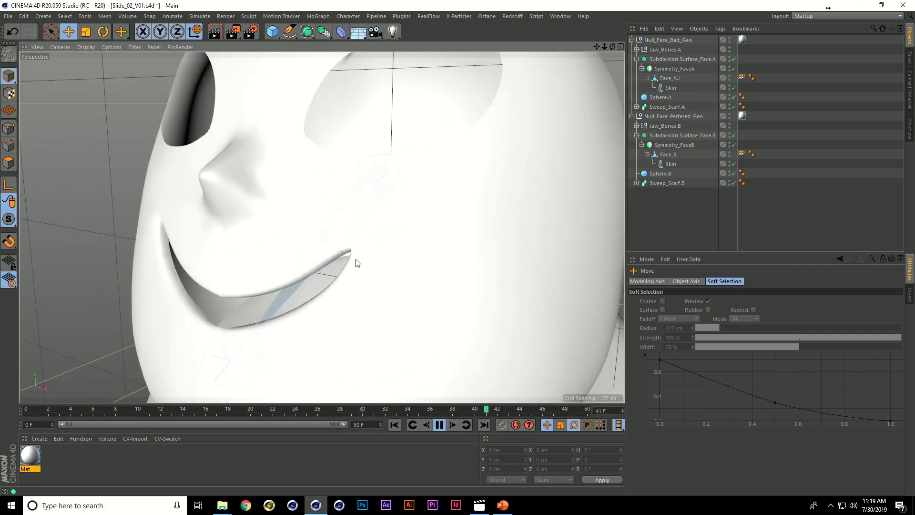
pyautogui.keyDown('alt'); pyautogui.moveTo(352, 245); pyautogui.dragTo(373, 245); pyautogui.keyUp('alt')
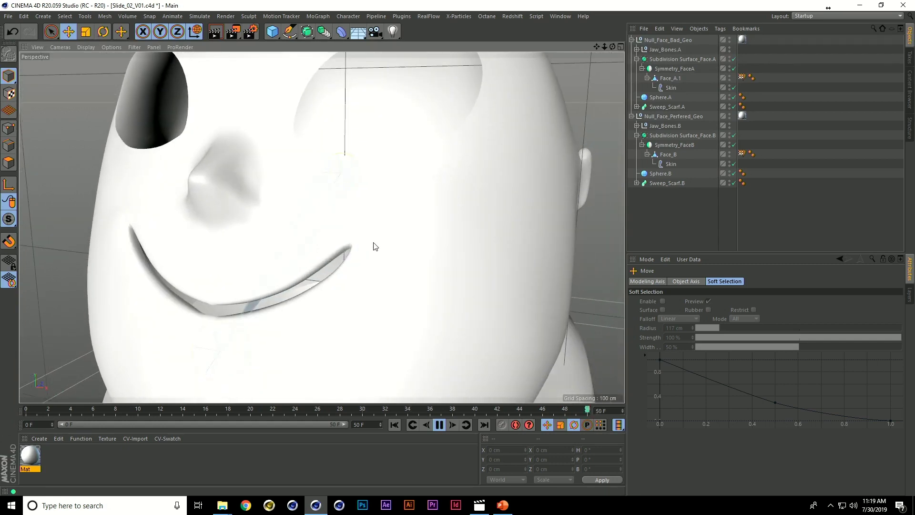
# - Switch to the open Slide_03_V01.c4d project
pyautogui.scroll(-6, 455, 236)
pyautogui.keyDown('alt'); pyautogui.moveTo(461, 244); pyautogui.dragTo(260, 217, button='middle'); pyautogui.keyUp('alt')
pyautogui.scroll(-2, 259, 217)
pyautogui.keyDown('alt'); pyautogui.moveTo(259, 220); pyautogui.dragTo(354, 297); pyautogui.keyUp('alt')
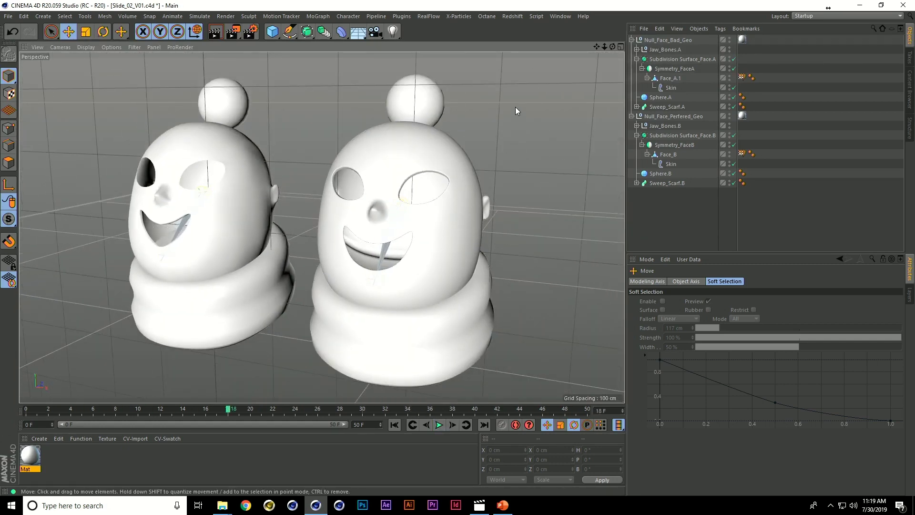
pyautogui.click(564, 13)
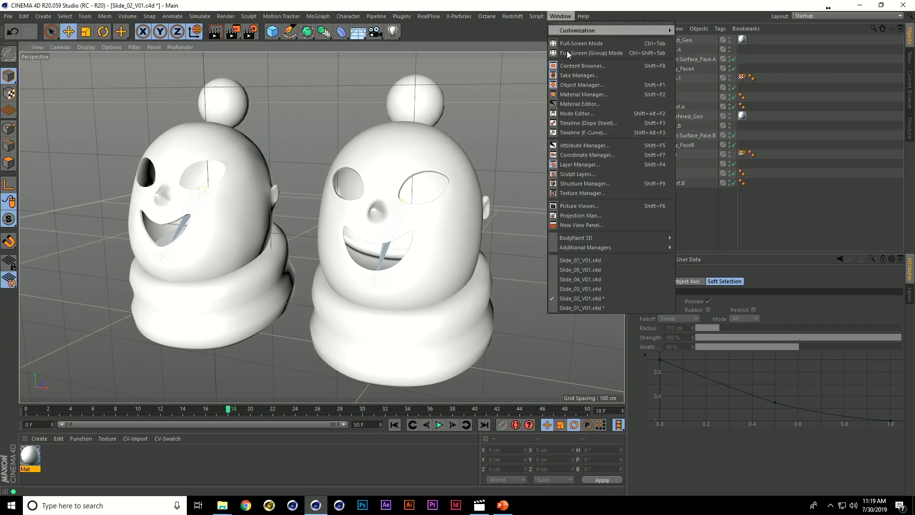
pyautogui.click(588, 288)
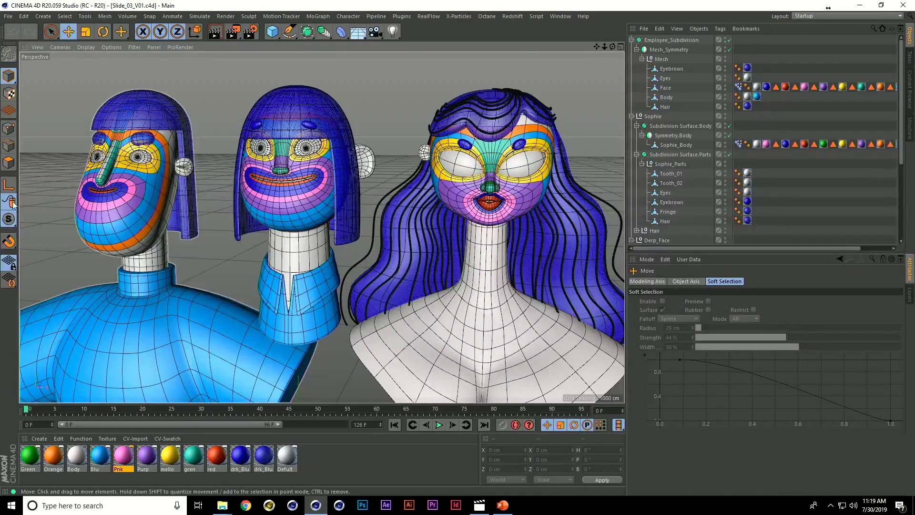
# - Examine the colour-coded edge loops around the eyes, nose and mouth on the three character heads
pyautogui.scroll(5, 143, 144)
pyautogui.keyDown('alt'); pyautogui.moveTo(172, 240); pyautogui.dragTo(283, 282, button='middle'); pyautogui.keyUp('alt')
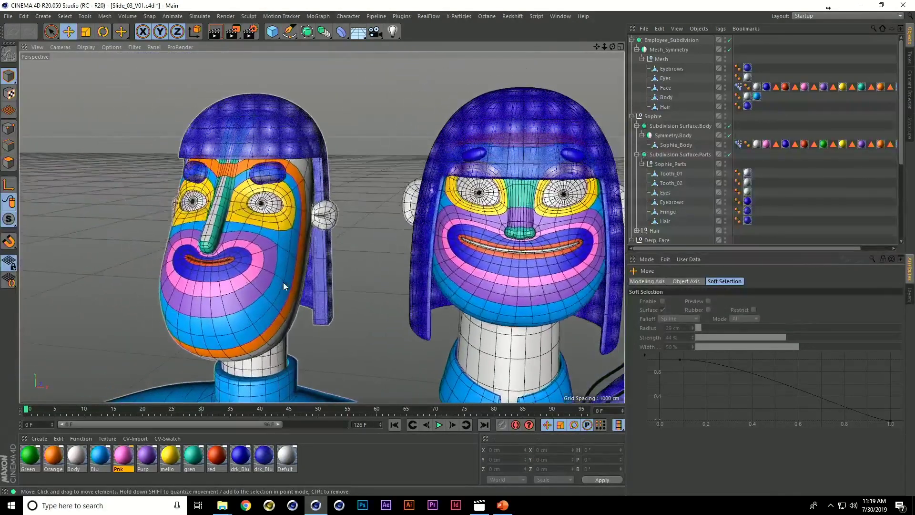
pyautogui.scroll(3, 222, 256)
pyautogui.keyDown('alt'); pyautogui.moveTo(225, 255); pyautogui.dragTo(294, 296); pyautogui.keyUp('alt')
pyautogui.keyDown('alt'); pyautogui.moveTo(391, 289); pyautogui.dragTo(208, 256, button='middle'); pyautogui.keyUp('alt')
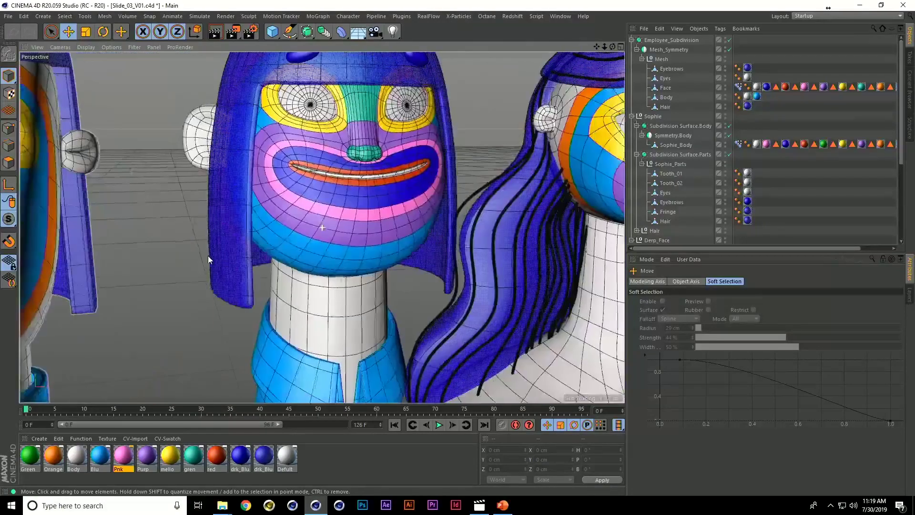
pyautogui.scroll(-5, 208, 256)
pyautogui.keyDown('alt'); pyautogui.moveTo(209, 255); pyautogui.dragTo(308, 276); pyautogui.keyUp('alt')
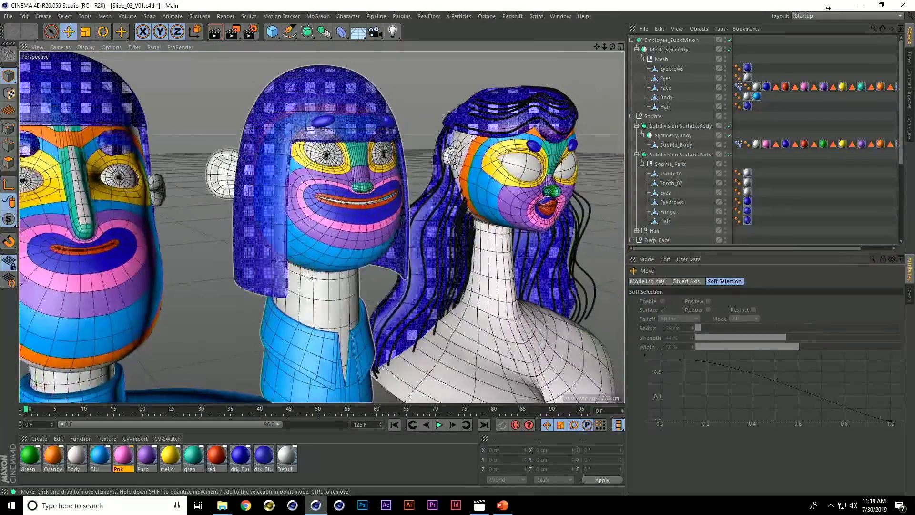
pyautogui.keyDown('alt'); pyautogui.moveTo(198, 243); pyautogui.dragTo(274, 250); pyautogui.keyUp('alt')
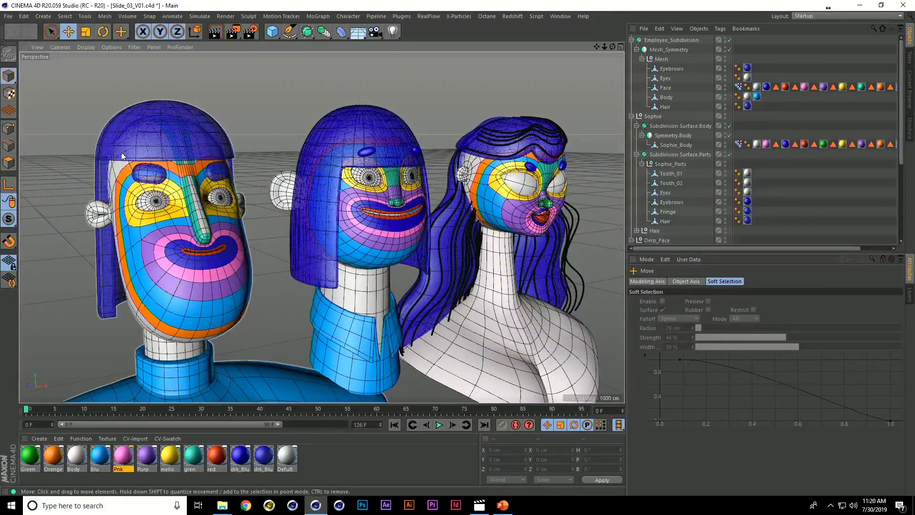
pyautogui.scroll(5, 179, 211)
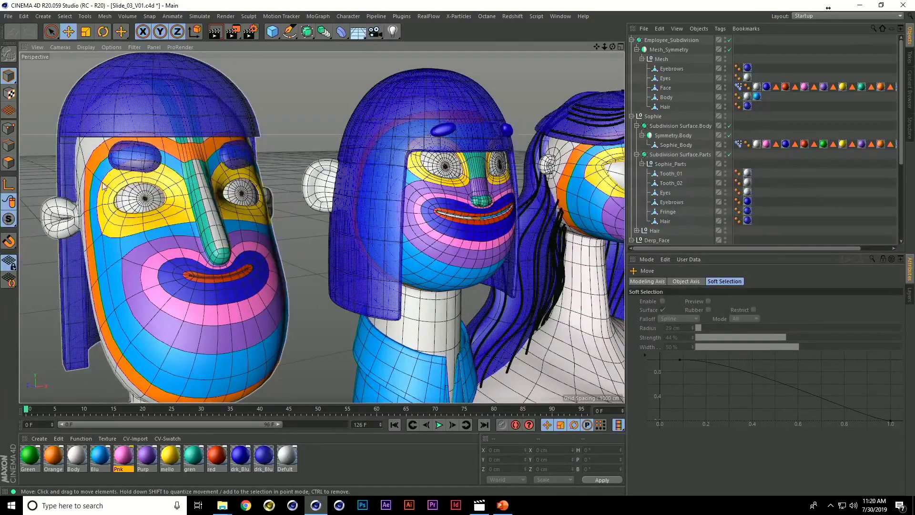
# - Play the facial animation and show the Face mesh's Pose Morph tag to observe its sliders alongside the deforming characters
pyautogui.keyDown('alt'); pyautogui.moveTo(338, 239); pyautogui.dragTo(320, 222, button='middle'); pyautogui.keyUp('alt')
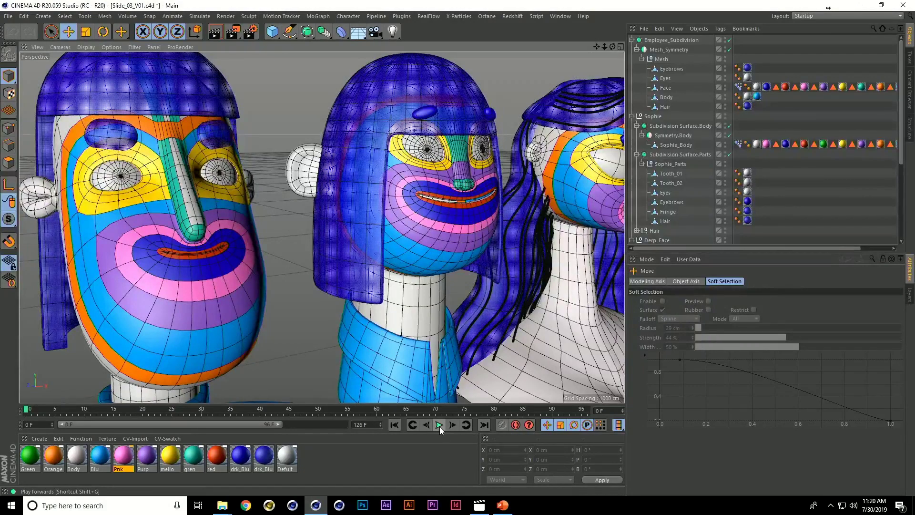
pyautogui.click(740, 87)
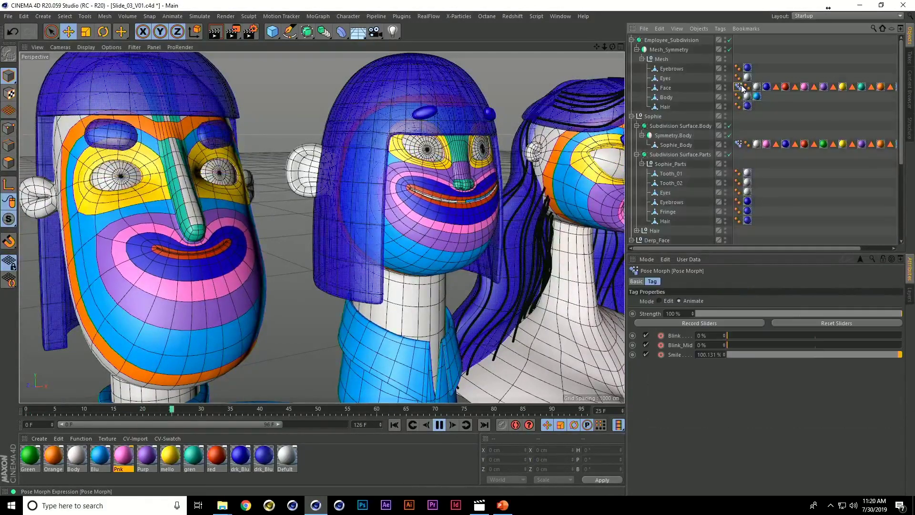
pyautogui.keyDown('alt'); pyautogui.moveTo(567, 191); pyautogui.dragTo(446, 192, button='middle'); pyautogui.keyUp('alt')
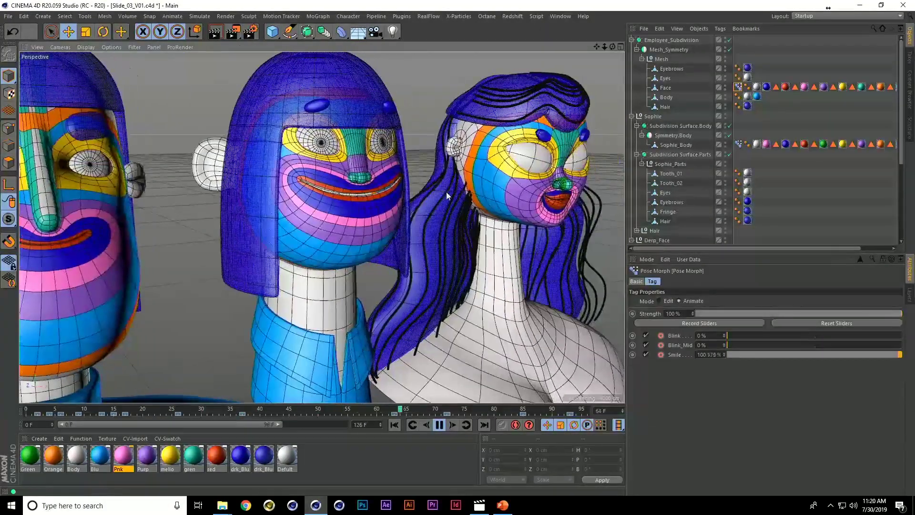
# - Examine the long-nosed character's colour-coded eye, nose and mouth loops up close while the facial animation plays
pyautogui.scroll(-3, 446, 191)
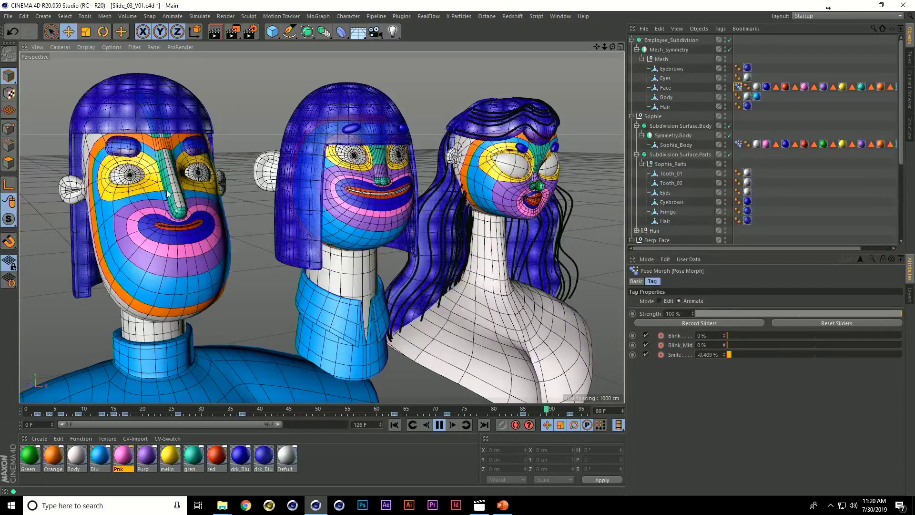
pyautogui.keyDown('alt'); pyautogui.moveTo(168, 193); pyautogui.dragTo(248, 204, button='right'); pyautogui.keyUp('alt')
pyautogui.keyDown('alt'); pyautogui.moveTo(260, 216); pyautogui.dragTo(332, 239, button='middle'); pyautogui.keyUp('alt')
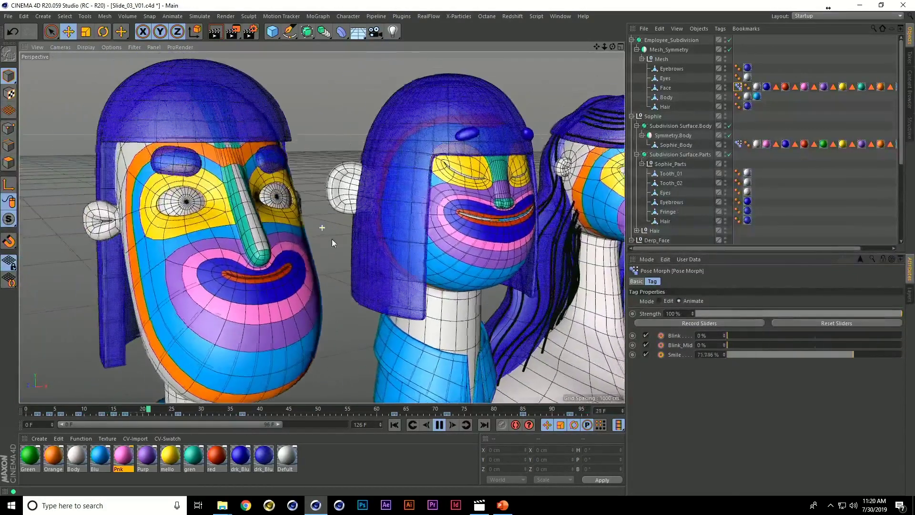
pyautogui.keyDown('alt'); pyautogui.moveTo(152, 194); pyautogui.dragTo(167, 196, button='right'); pyautogui.keyUp('alt')
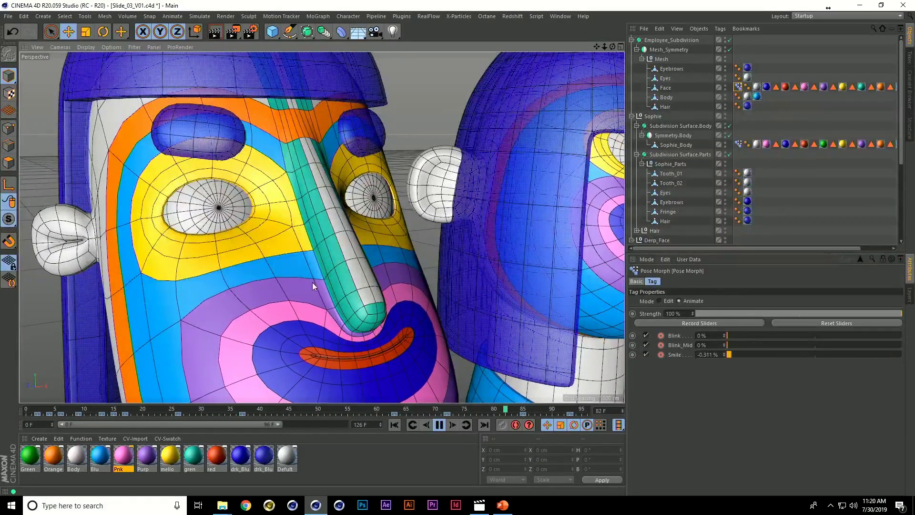
pyautogui.keyDown('alt'); pyautogui.moveTo(312, 276); pyautogui.dragTo(304, 223, button='middle'); pyautogui.keyUp('alt')
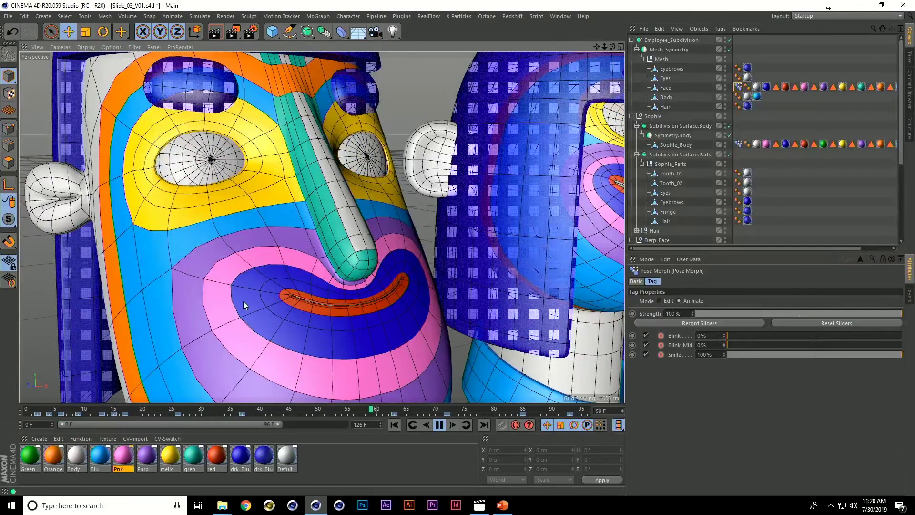
# - Examine the middle character's eye, nose and wide mouth loops from several angles during the blink and smile animation
pyautogui.keyDown('alt'); pyautogui.moveTo(367, 230); pyautogui.dragTo(310, 247); pyautogui.keyUp('alt')
pyautogui.keyDown('alt'); pyautogui.moveTo(310, 246); pyautogui.dragTo(283, 257, button='right'); pyautogui.keyUp('alt')
pyautogui.keyDown('alt'); pyautogui.moveTo(281, 257); pyautogui.dragTo(296, 249); pyautogui.keyUp('alt')
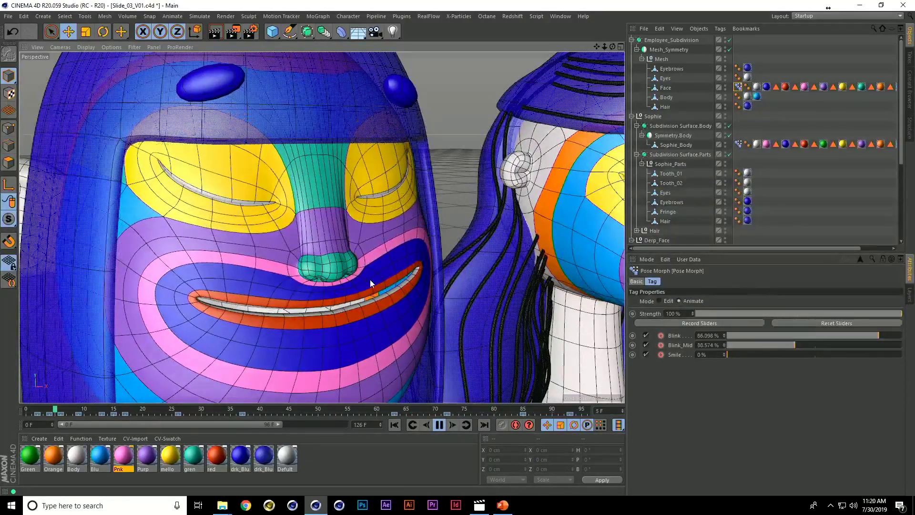
pyautogui.keyDown('alt'); pyautogui.moveTo(320, 282); pyautogui.dragTo(263, 281); pyautogui.keyUp('alt')
pyautogui.keyDown('alt'); pyautogui.moveTo(396, 263); pyautogui.dragTo(281, 249, button='middle'); pyautogui.keyUp('alt')
pyautogui.keyDown('alt'); pyautogui.moveTo(280, 246); pyautogui.dragTo(273, 247); pyautogui.keyUp('alt')
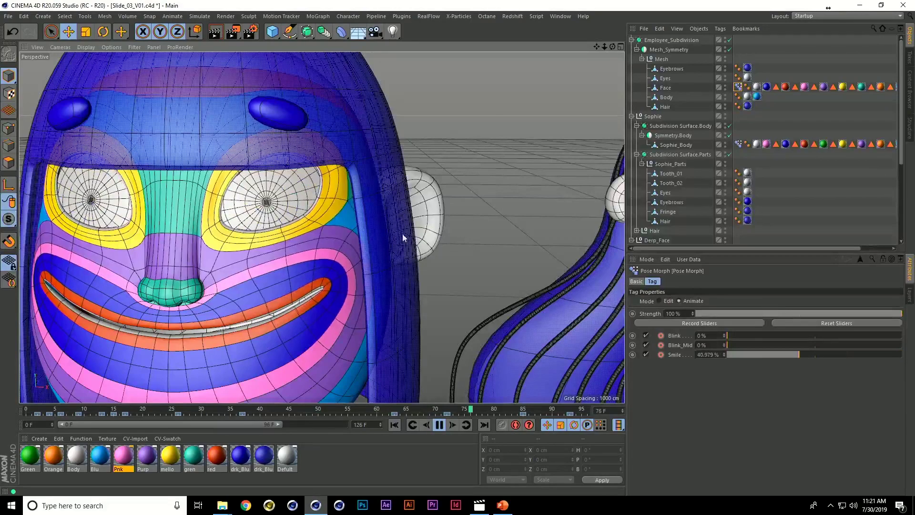
# - Examine Sophie's eye, nose, lip and cheek loops up close, finishing with all three characters in view
pyautogui.keyDown('alt'); pyautogui.moveTo(438, 234); pyautogui.dragTo(306, 238, button='middle'); pyautogui.keyUp('alt')
pyautogui.keyDown('alt'); pyautogui.moveTo(370, 203); pyautogui.dragTo(198, 147, button='middle'); pyautogui.keyUp('alt')
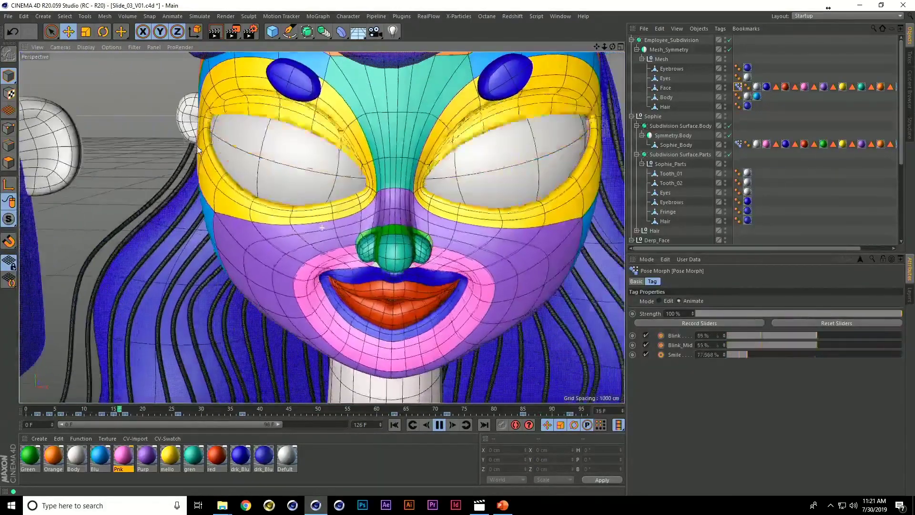
pyautogui.keyDown('alt'); pyautogui.moveTo(198, 149); pyautogui.dragTo(379, 231); pyautogui.keyUp('alt')
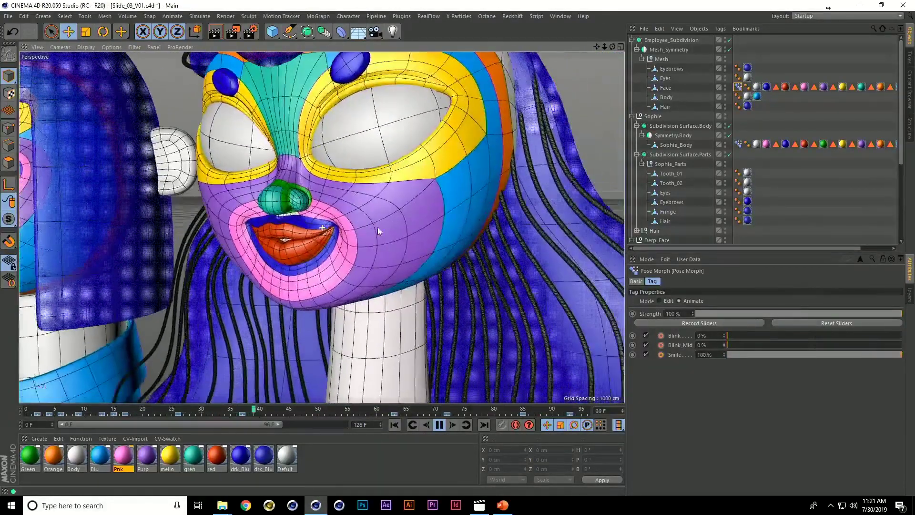
pyautogui.keyDown('alt'); pyautogui.moveTo(334, 221); pyautogui.dragTo(361, 252, button='right'); pyautogui.keyUp('alt')
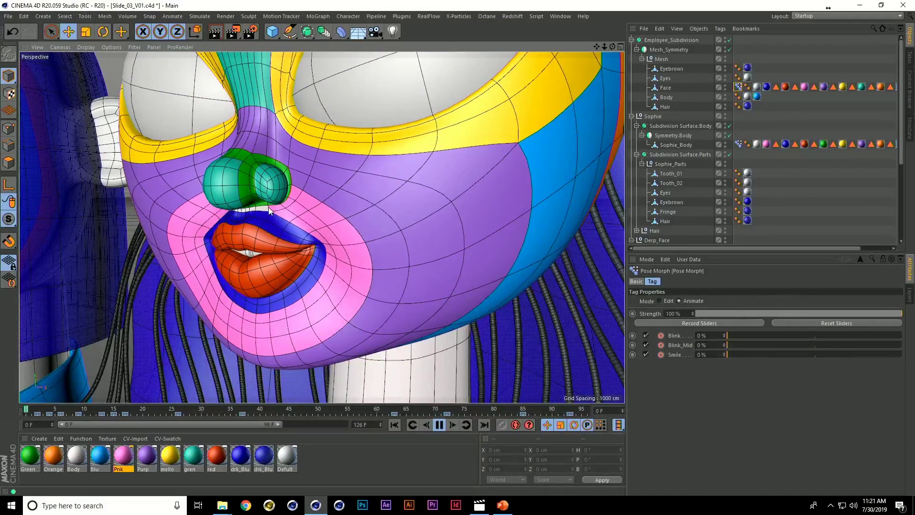
pyautogui.keyDown('alt'); pyautogui.moveTo(339, 189); pyautogui.dragTo(350, 227, button='middle'); pyautogui.keyUp('alt')
pyautogui.keyDown('alt'); pyautogui.moveTo(350, 227); pyautogui.dragTo(348, 227, button='right'); pyautogui.keyUp('alt')
pyautogui.scroll(-5, 348, 227)
pyautogui.keyDown('alt'); pyautogui.moveTo(371, 256); pyautogui.dragTo(395, 258); pyautogui.keyUp('alt')
pyautogui.scroll(-3, 412, 254)
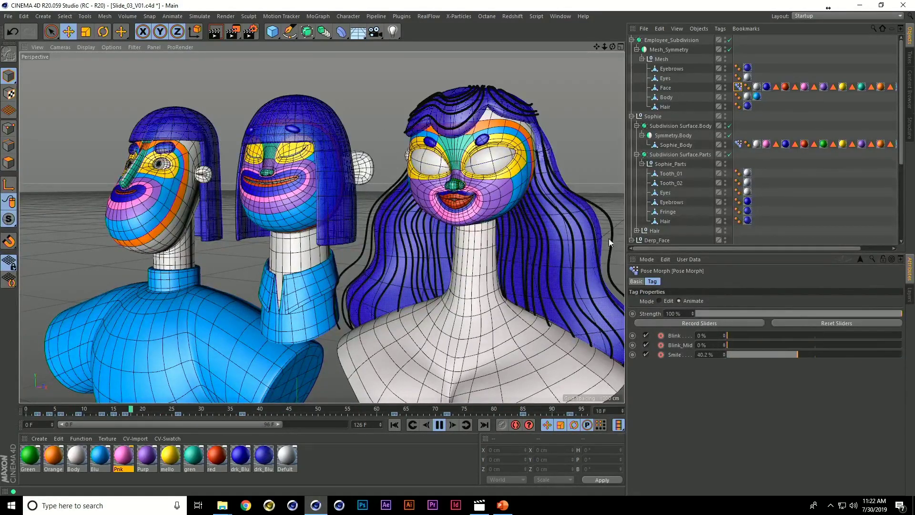
# - Switch to the open Slide_04_V01.c4d project, show the primitive Cube and hide the finished Subdivision Surface_Cat.3 head
pyautogui.click(560, 16)
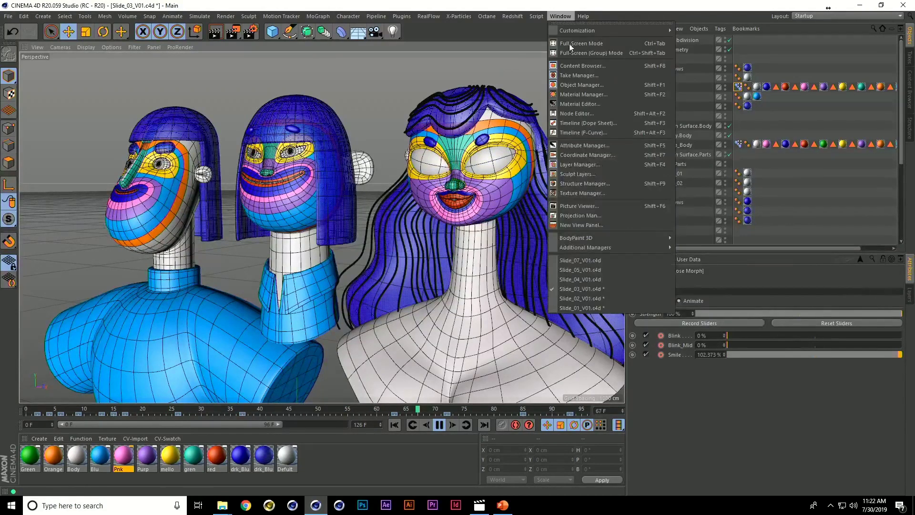
pyautogui.click(613, 279)
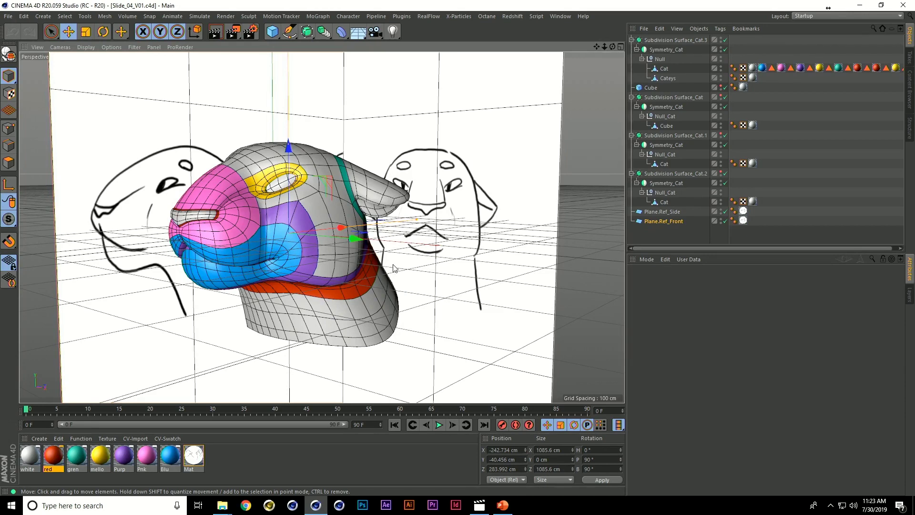
pyautogui.click(720, 87)
pyautogui.click(720, 39)
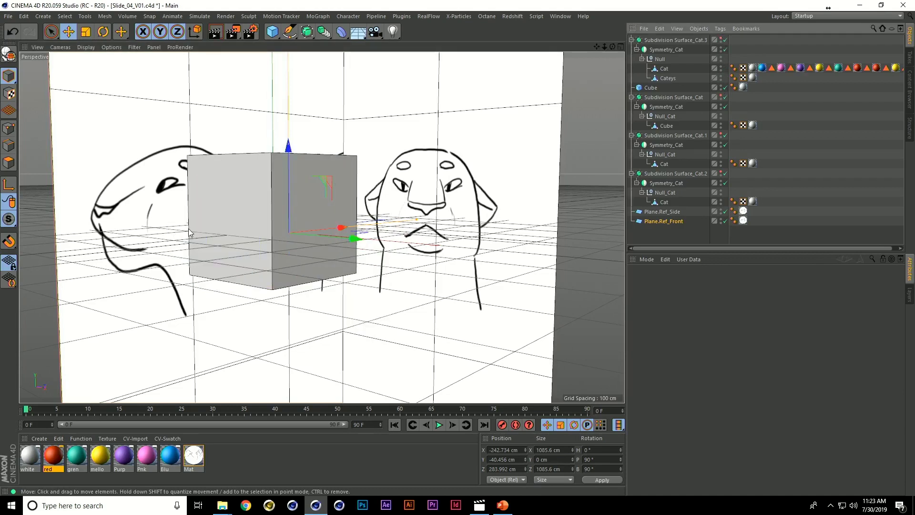
# - Set the perspective view's line display to Wireframe so the cube's segments can be seen
pyautogui.click(85, 47)
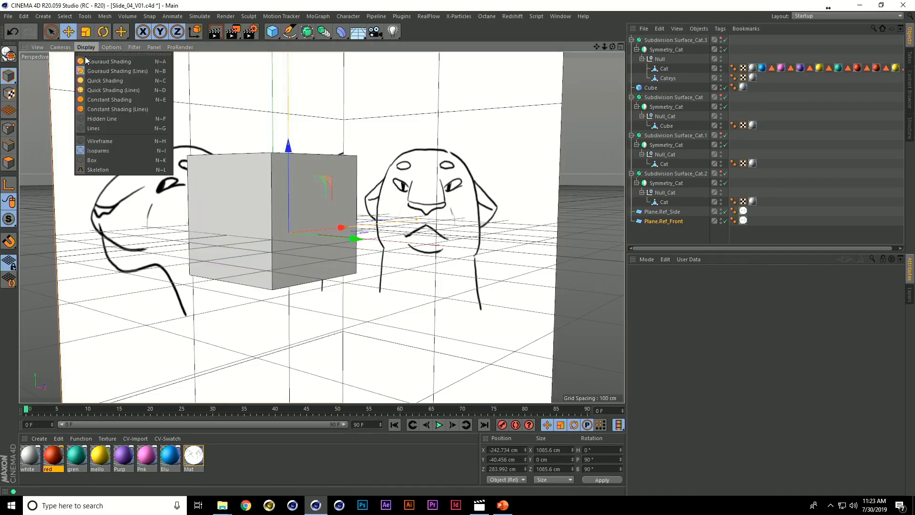
pyautogui.click(109, 140)
pyautogui.keyDown('alt'); pyautogui.moveTo(385, 251); pyautogui.dragTo(398, 280, button='middle'); pyautogui.keyUp('alt')
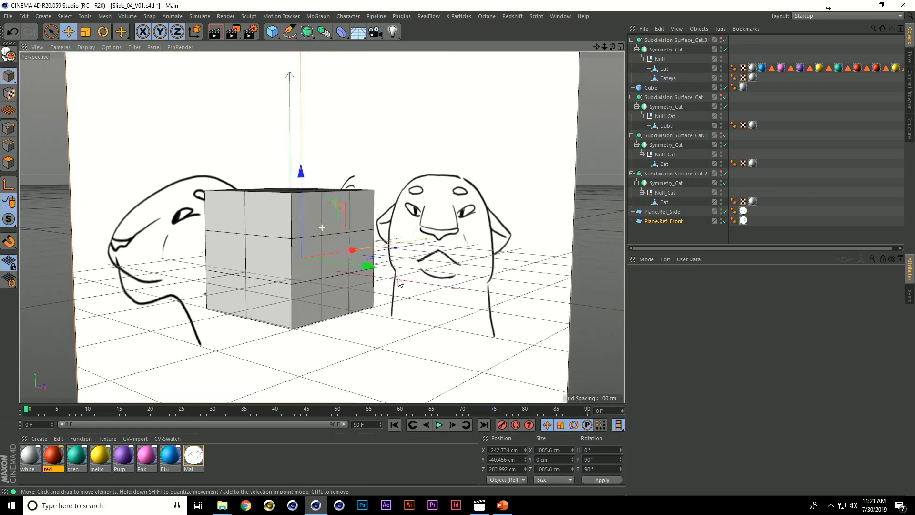
pyautogui.keyDown('alt'); pyautogui.moveTo(399, 282); pyautogui.dragTo(405, 262); pyautogui.keyUp('alt')
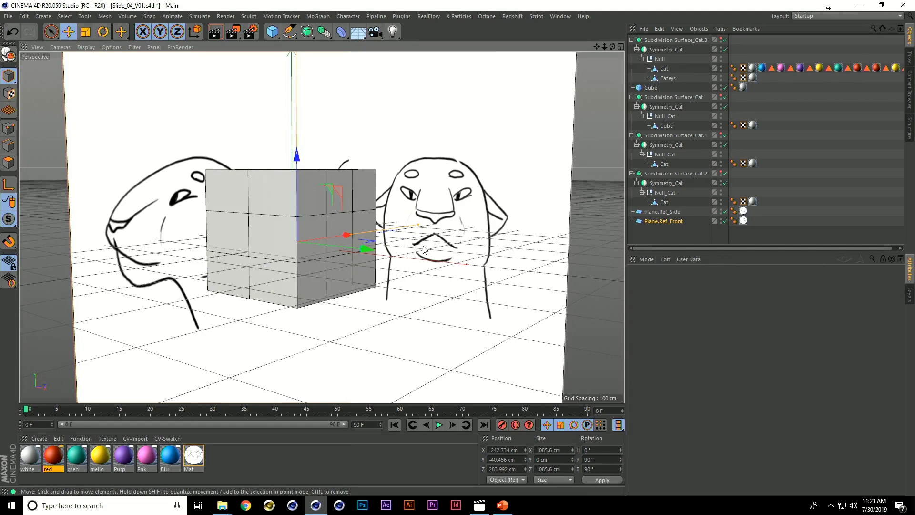
# - Compare the cube with the side and front reference drawings in all four views and undo any accidental plane move
pyautogui.middleClick(201, 281)
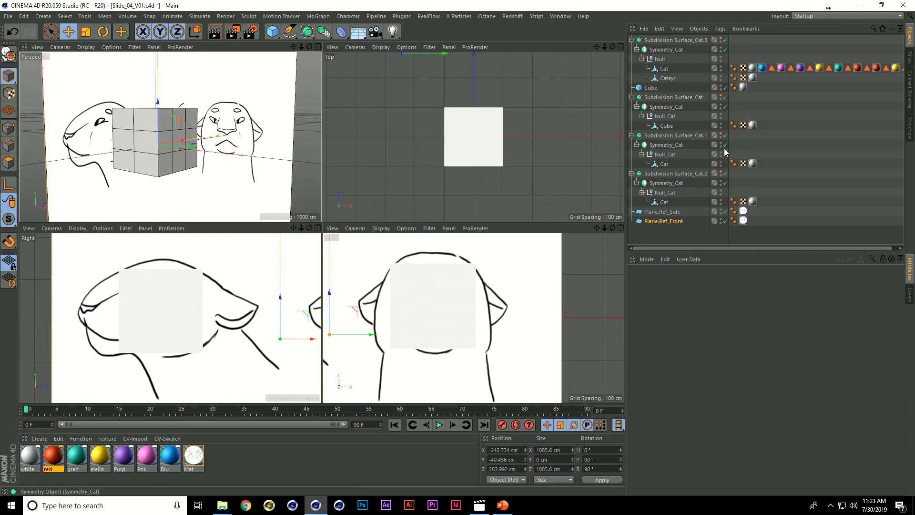
pyautogui.middleClick(164, 134)
pyautogui.moveTo(363, 262)
pyautogui.mouseDown()
pyautogui.moveTo(378, 274)
pyautogui.moveTo(371, 269)
pyautogui.mouseUp()
pyautogui.hotkey('ctrl', 'z')
pyautogui.keyDown('alt'); pyautogui.moveTo(370, 287); pyautogui.dragTo(475, 308, button='middle'); pyautogui.keyUp('alt')
pyautogui.keyDown('alt'); pyautogui.moveTo(476, 308); pyautogui.dragTo(490, 316); pyautogui.keyUp('alt')
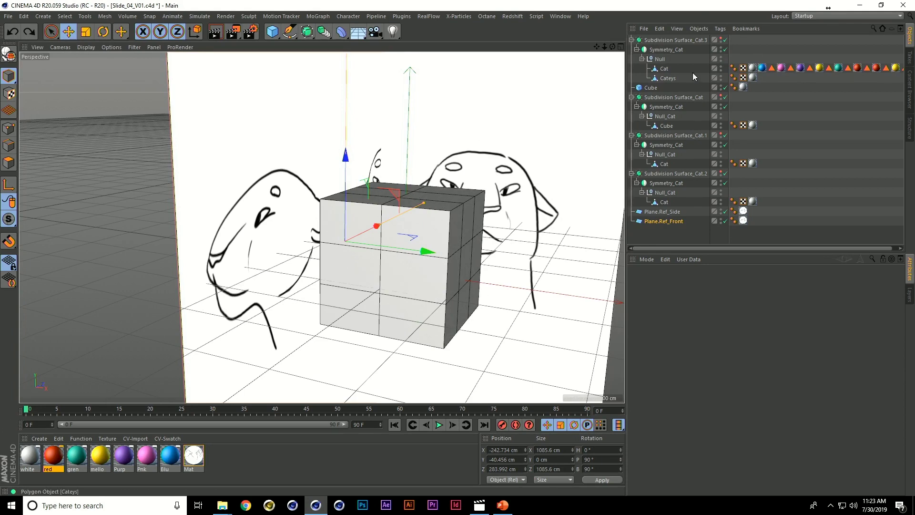
# - Hide the primitive Cube, then show and select the Subdivision Surface_Cat head blockout
pyautogui.click(721, 87)
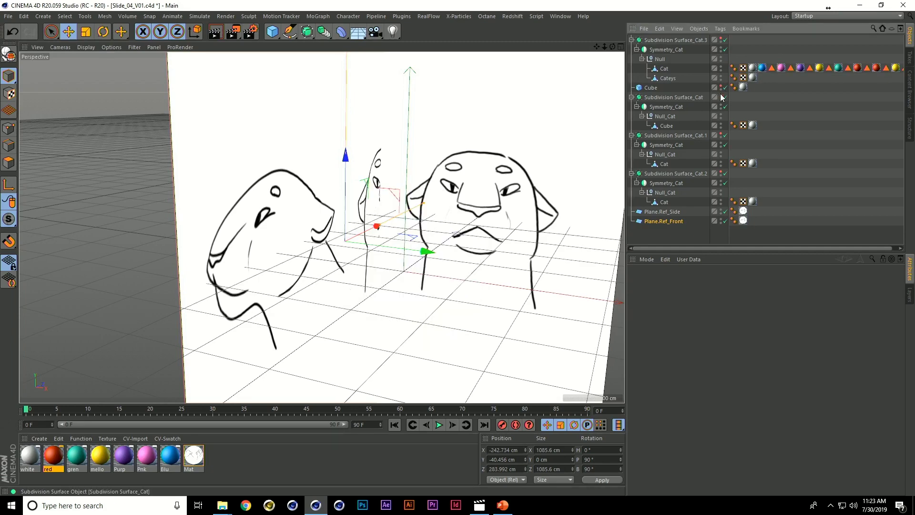
pyautogui.click(721, 95)
pyautogui.click(685, 98)
pyautogui.keyDown('alt'); pyautogui.moveTo(333, 254); pyautogui.dragTo(278, 213, button='middle'); pyautogui.keyUp('alt')
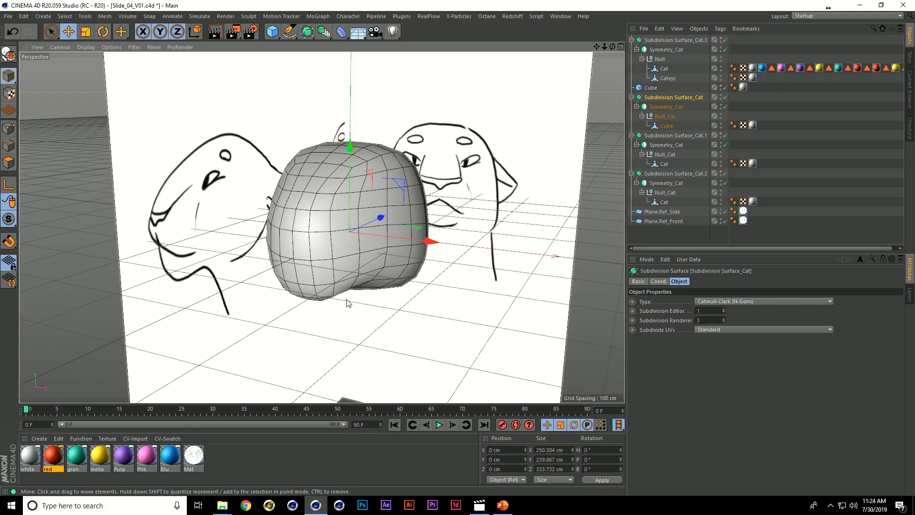
# - Turn off Subdivision Surface_Cat to expose the blockout's low-poly mesh
pyautogui.click(724, 97)
pyautogui.moveTo(443, 268)
pyautogui.keyDown('alt'); pyautogui.mouseDown()
pyautogui.moveTo(380, 266)
pyautogui.moveTo(443, 259)
pyautogui.moveTo(425, 262)
pyautogui.moveTo(431, 257)
pyautogui.moveTo(445, 286)
pyautogui.mouseUp(); pyautogui.keyUp('alt')
pyautogui.click(430, 266)
# - Inspect the Symmetry_Cat settings, the available Symmetry generator, and the Null_Cat and Cube objects nested beneath it
pyautogui.click(671, 106)
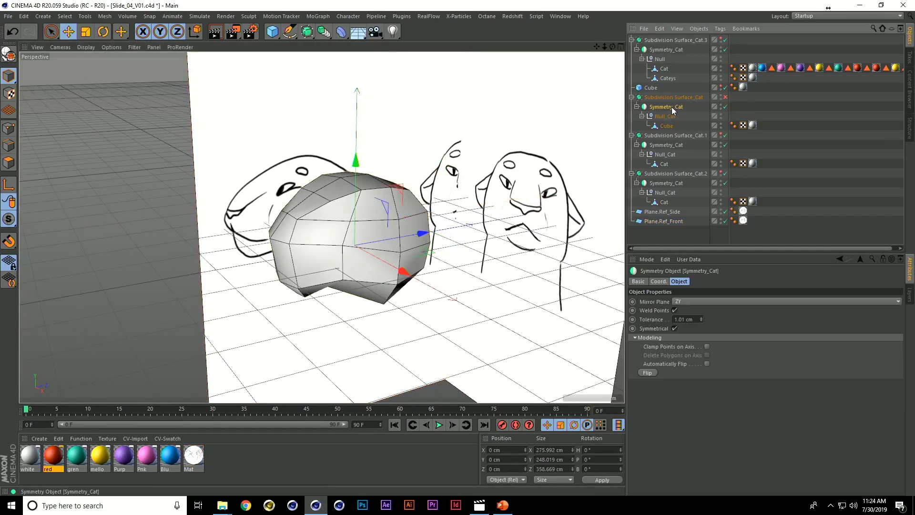
pyautogui.click(326, 35)
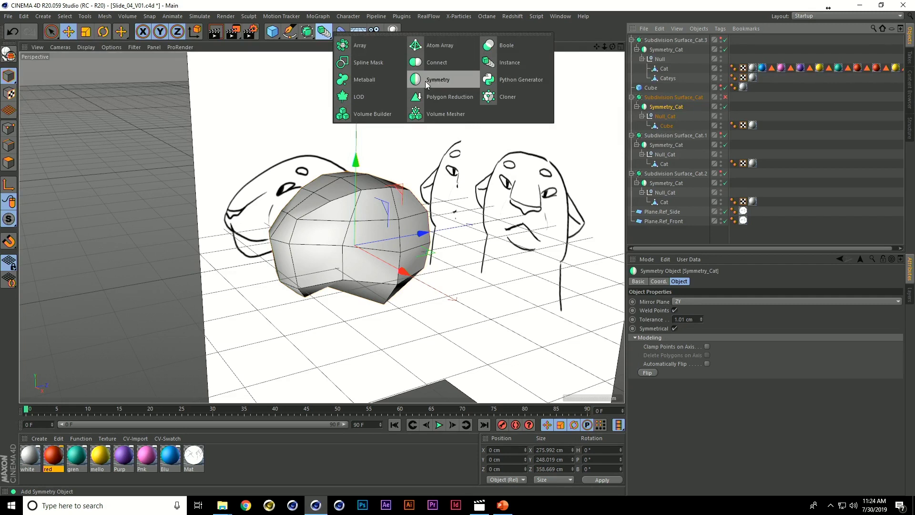
pyautogui.click(848, 113)
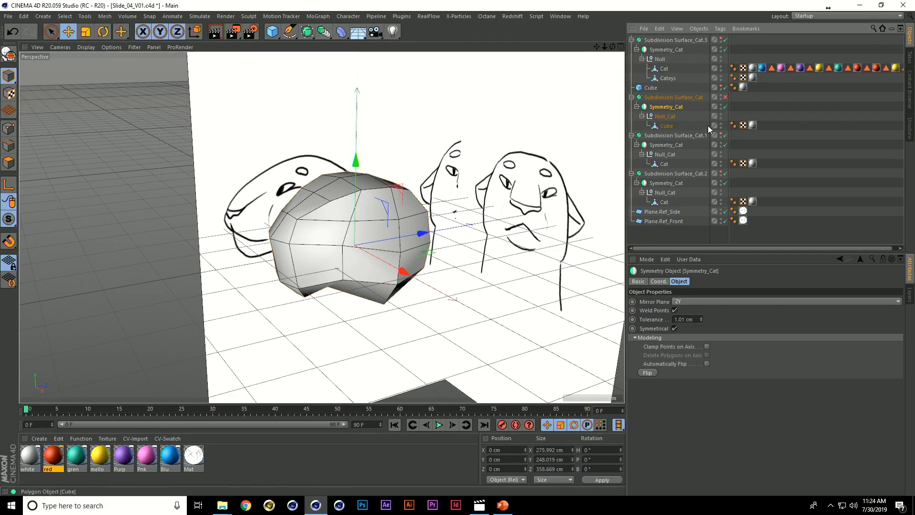
pyautogui.click(670, 117)
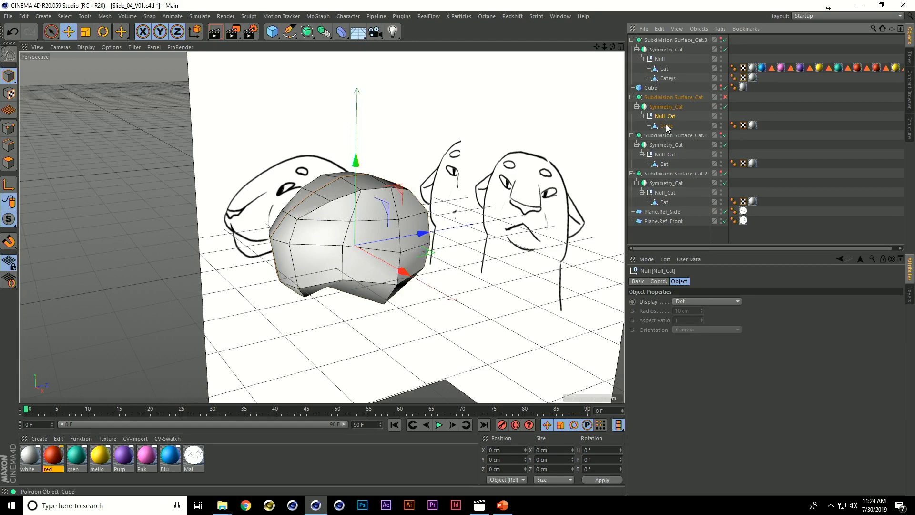
pyautogui.click(668, 127)
pyautogui.scroll(5, 339, 254)
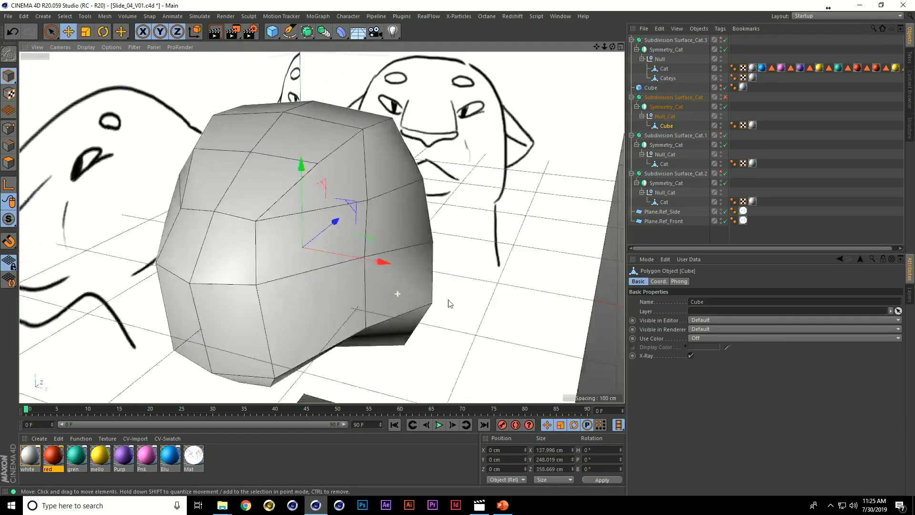
# - Turn off Symmetry_Cat to view the half head mesh on its own, and turn the symmetry back on
pyautogui.click(725, 106)
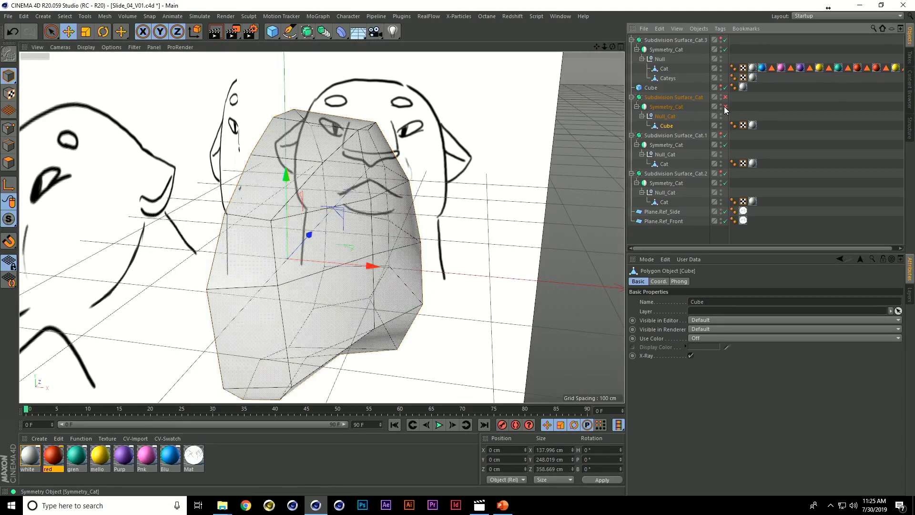
pyautogui.scroll(-5, 441, 214)
pyautogui.keyDown('alt'); pyautogui.moveTo(401, 257); pyautogui.dragTo(286, 248); pyautogui.keyUp('alt')
pyautogui.click(725, 108)
# - Compare the low-poly head with the side and front reference drawings in all four views and return to perspective
pyautogui.middleClick(238, 277)
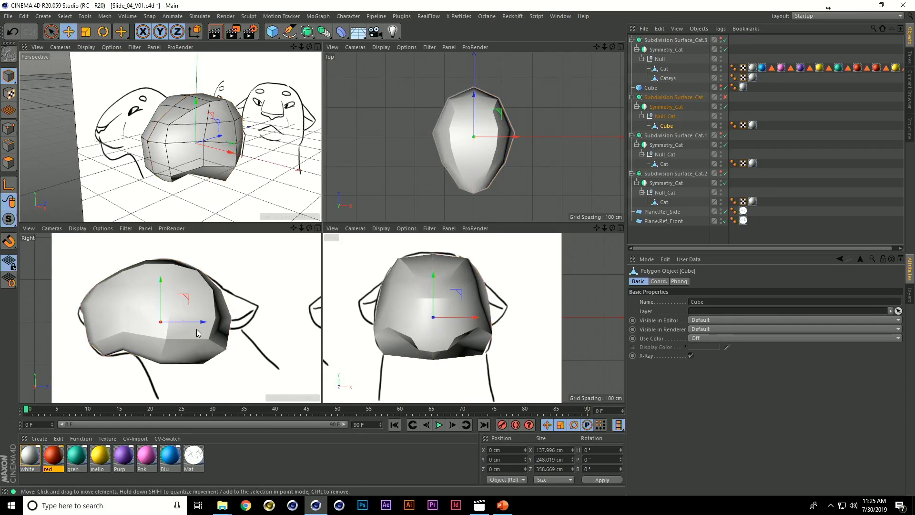
pyautogui.middleClick(227, 172)
pyautogui.scroll(3, 444, 244)
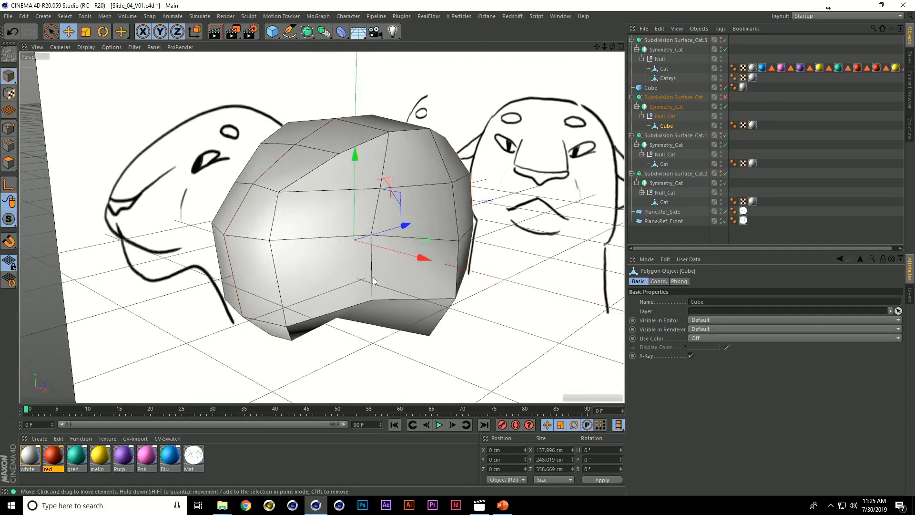
pyautogui.keyDown('alt'); pyautogui.moveTo(377, 281); pyautogui.dragTo(375, 274, button='middle'); pyautogui.keyUp('alt')
# - Switch the Cube mesh to point mode, try moving a point on the upper head, and undo the move
pyautogui.click(9, 128)
pyautogui.click(335, 144)
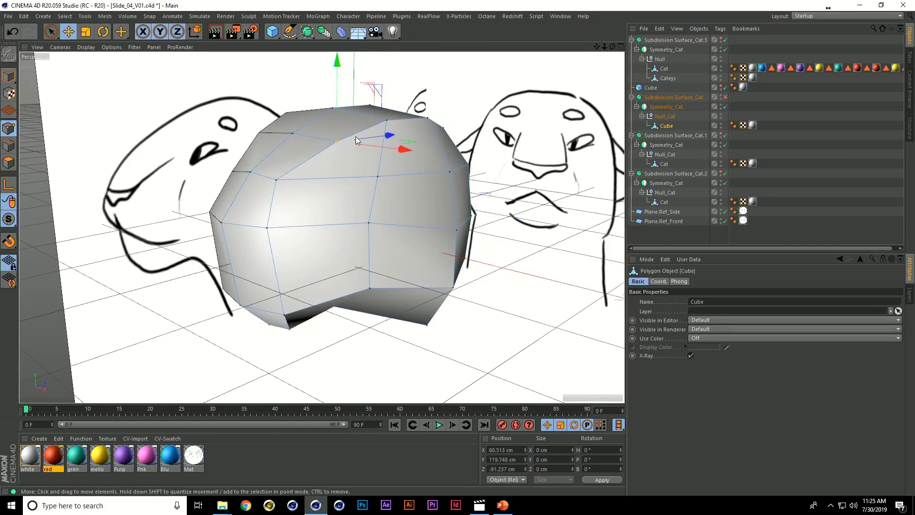
pyautogui.moveTo(336, 139)
pyautogui.mouseDown()
pyautogui.moveTo(340, 103)
pyautogui.moveTo(333, 146)
pyautogui.mouseUp()
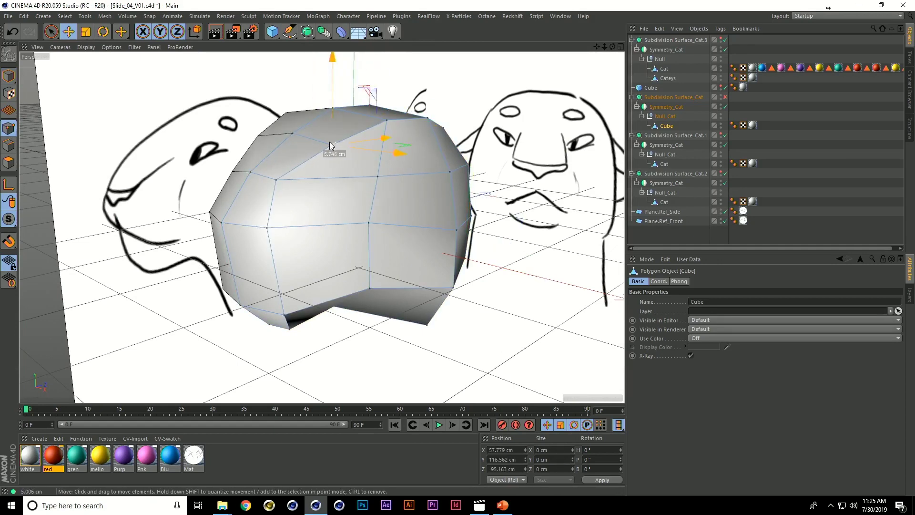
pyautogui.hotkey('ctrl', 'z')
# - Find the Smooth sculpting brush with the search "smoo" and relax the points on the upper side of the head
pyautogui.keyDown('alt'); pyautogui.moveTo(335, 190); pyautogui.dragTo(287, 205, button='middle'); pyautogui.keyUp('alt')
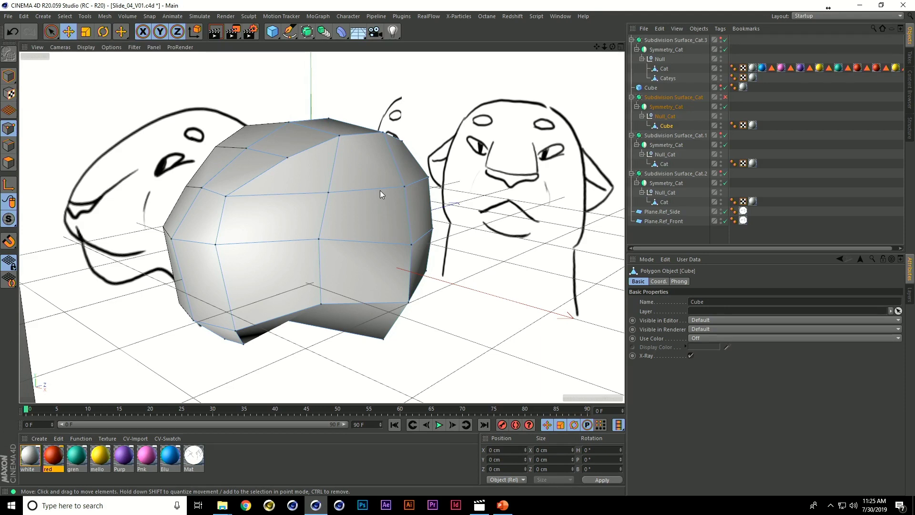
pyautogui.hotkey('shift', 'c')
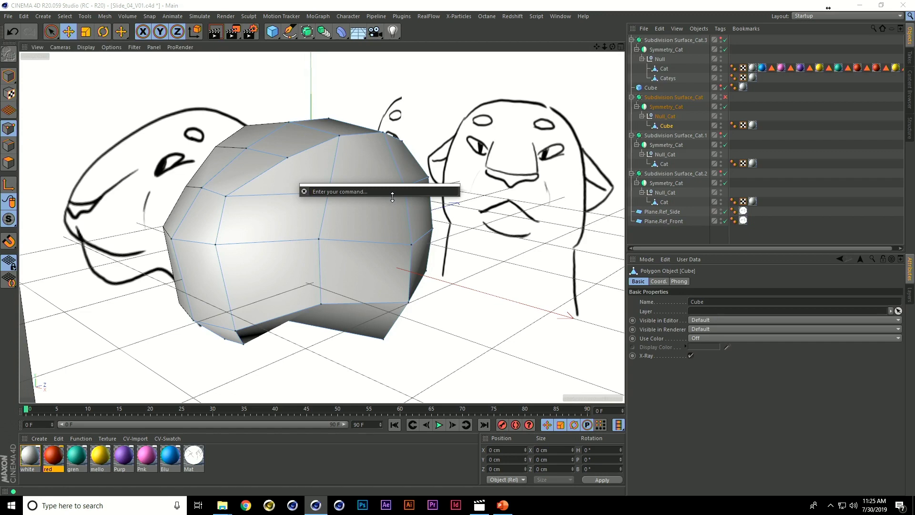
pyautogui.write('smoo')
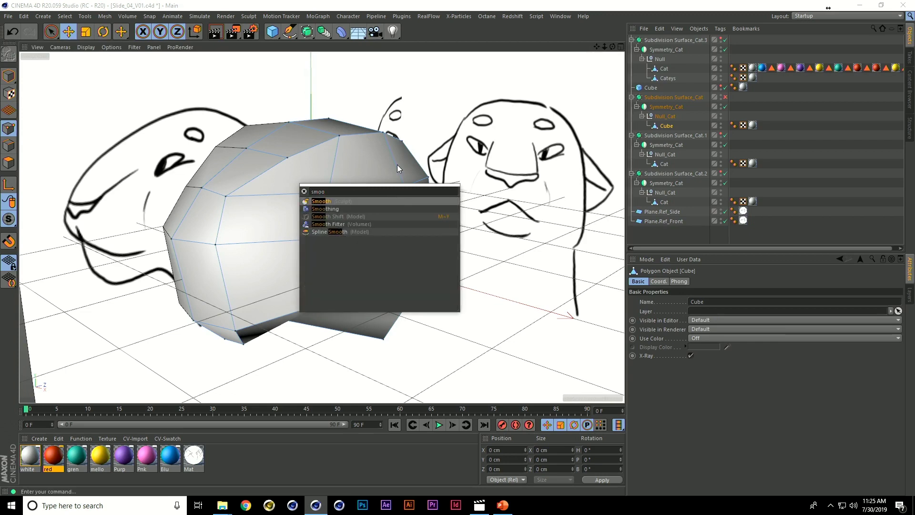
pyautogui.click(328, 201)
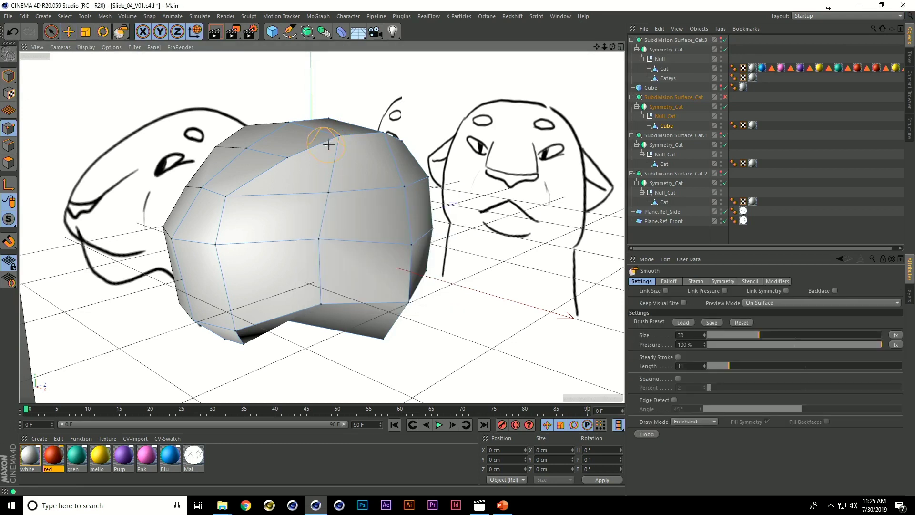
pyautogui.moveTo(329, 143)
pyautogui.mouseDown()
pyautogui.moveTo(331, 153)
pyautogui.moveTo(256, 174)
pyautogui.moveTo(327, 194)
pyautogui.mouseUp()
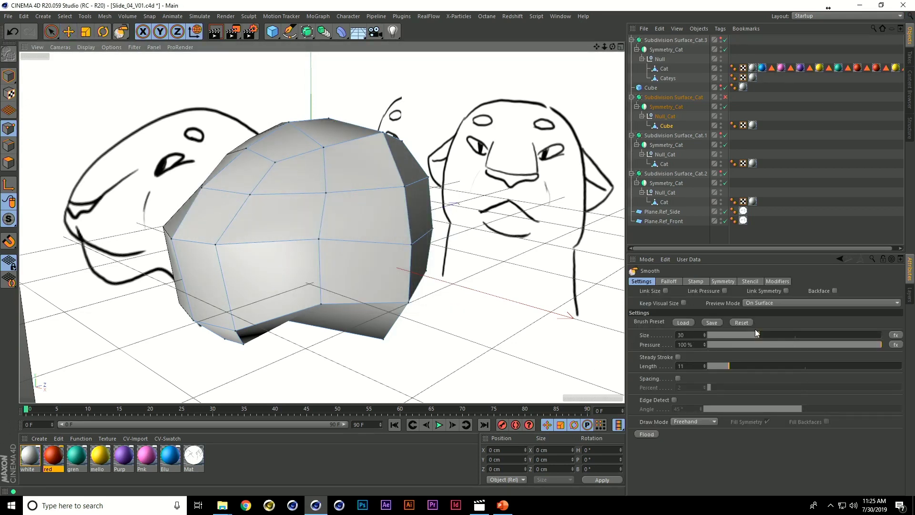
# - Resize the Smooth brush to 41 and undo the smoothing on the upper side of the head
pyautogui.moveTo(729, 334); pyautogui.dragTo(757, 334)
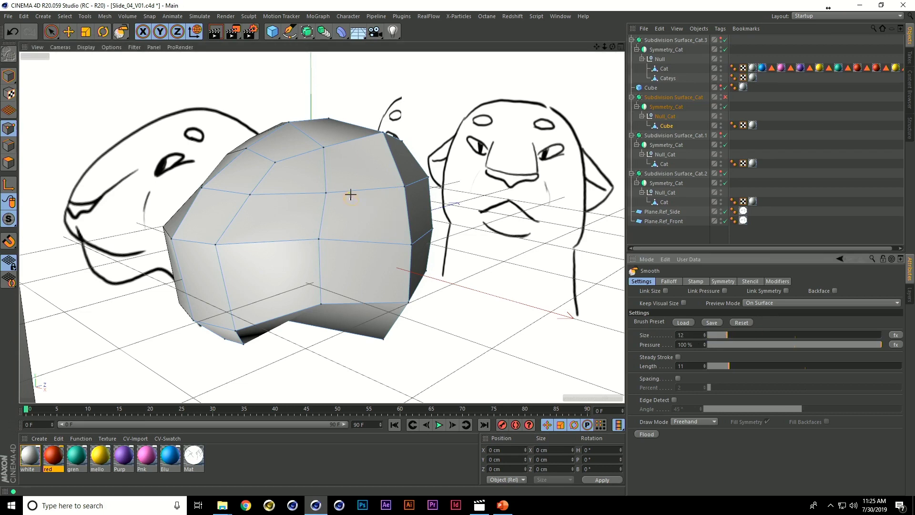
pyautogui.moveTo(352, 204); pyautogui.dragTo(352, 204, button='middle')
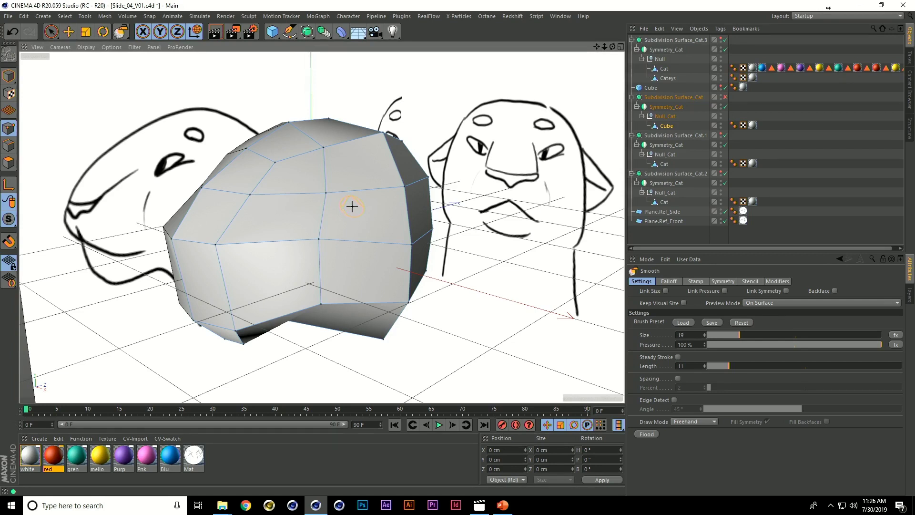
pyautogui.moveTo(330, 151); pyautogui.dragTo(327, 150, button='middle')
pyautogui.hotkey('ctrl', 'z')
pyautogui.hotkey('ctrl', 'z')
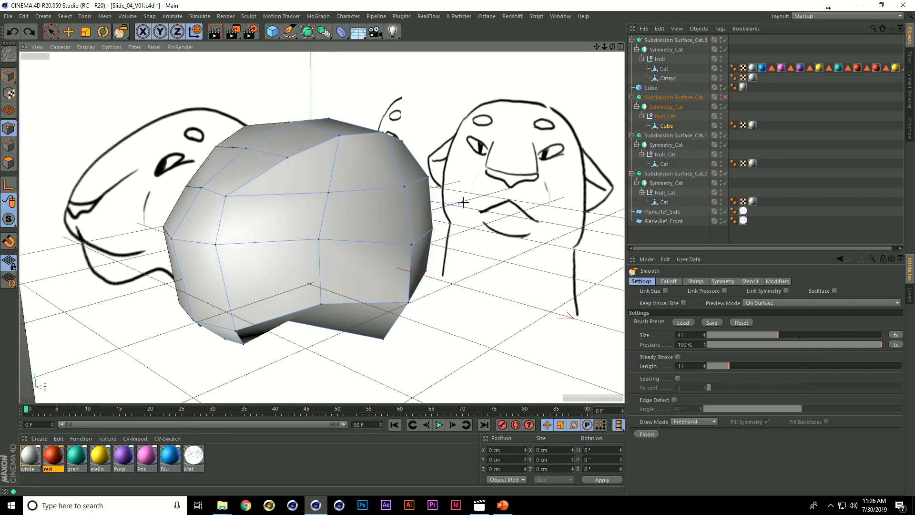
# - Detach the list of sculpting brushes as a floating palette beside the cat head
pyautogui.keyDown('alt'); pyautogui.moveTo(463, 202); pyautogui.dragTo(496, 231, button='middle'); pyautogui.keyUp('alt')
pyautogui.keyDown('alt'); pyautogui.moveTo(487, 230); pyautogui.dragTo(470, 224); pyautogui.keyUp('alt')
pyautogui.keyDown('alt'); pyautogui.moveTo(509, 246); pyautogui.dragTo(486, 231); pyautogui.keyUp('alt')
pyautogui.click(202, 18)
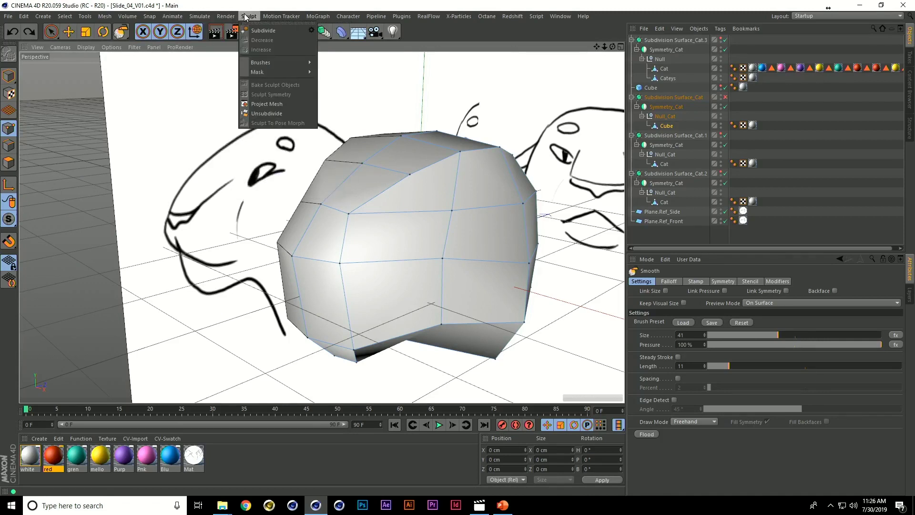
pyautogui.moveTo(254, 65)
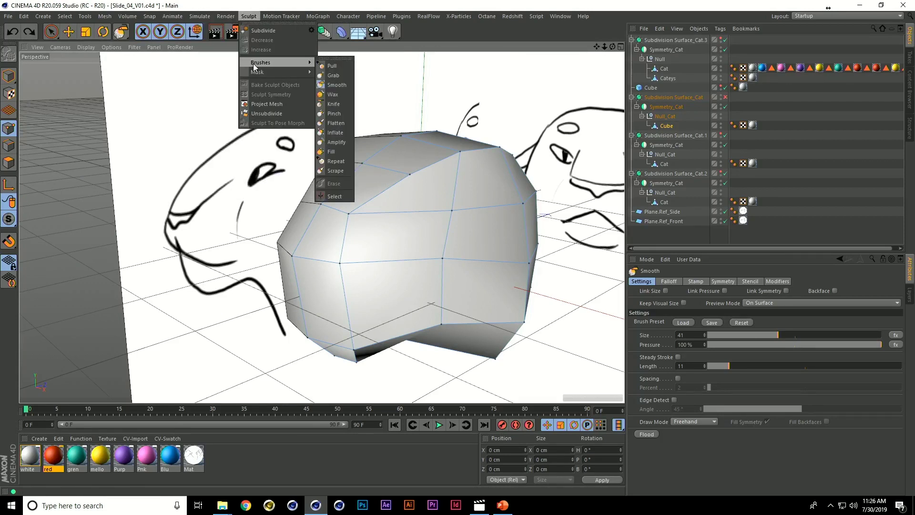
pyautogui.click(325, 60)
pyautogui.moveTo(329, 61)
pyautogui.mouseDown()
pyautogui.moveTo(215, 86)
pyautogui.moveTo(38, 70)
pyautogui.mouseUp()
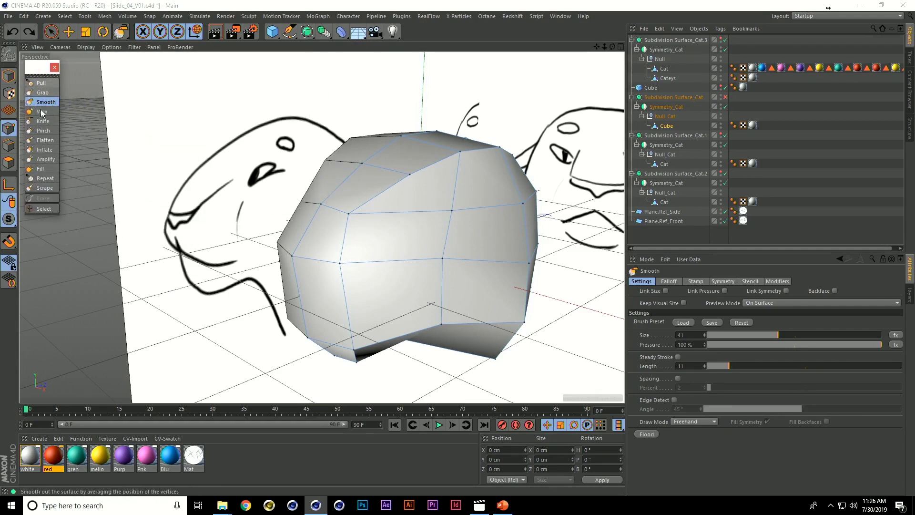
# - Try the Pull and Grab sculpting brushes on the upper side of the head and undo both strokes
pyautogui.click(41, 83)
pyautogui.moveTo(459, 154)
pyautogui.mouseDown()
pyautogui.moveTo(480, 133)
pyautogui.moveTo(425, 185)
pyautogui.moveTo(486, 121)
pyautogui.mouseUp()
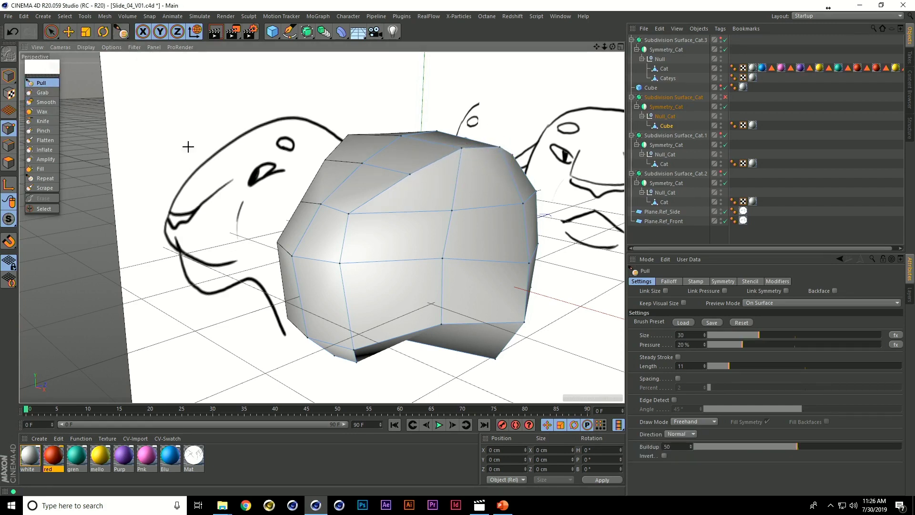
pyautogui.click(43, 93)
pyautogui.moveTo(477, 165)
pyautogui.mouseDown()
pyautogui.moveTo(529, 92)
pyautogui.moveTo(523, 143)
pyautogui.moveTo(517, 114)
pyautogui.moveTo(516, 139)
pyautogui.mouseUp()
pyautogui.hotkey('ctrl', 'z')
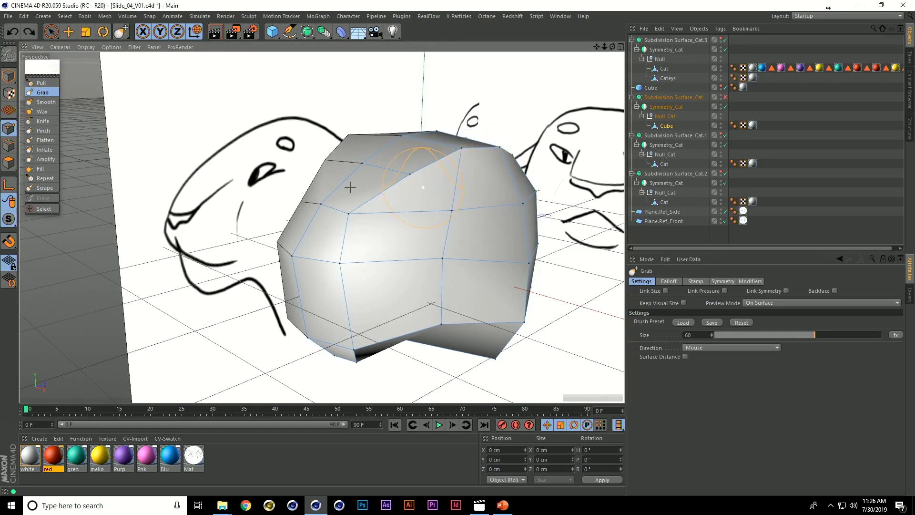
pyautogui.hotkey('ctrl', 'z')
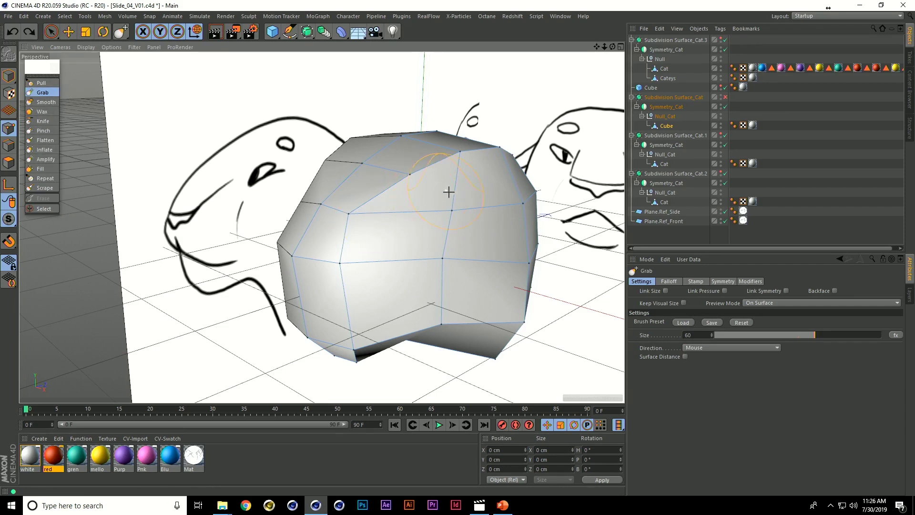
# - Try moving a single point on the upper front side of the head with the Move tool and undo it
pyautogui.moveTo(449, 192)
pyautogui.keyDown('alt'); pyautogui.mouseDown()
pyautogui.moveTo(412, 208)
pyautogui.moveTo(491, 192)
pyautogui.moveTo(357, 198)
pyautogui.moveTo(298, 229)
pyautogui.mouseUp(); pyautogui.keyUp('alt')
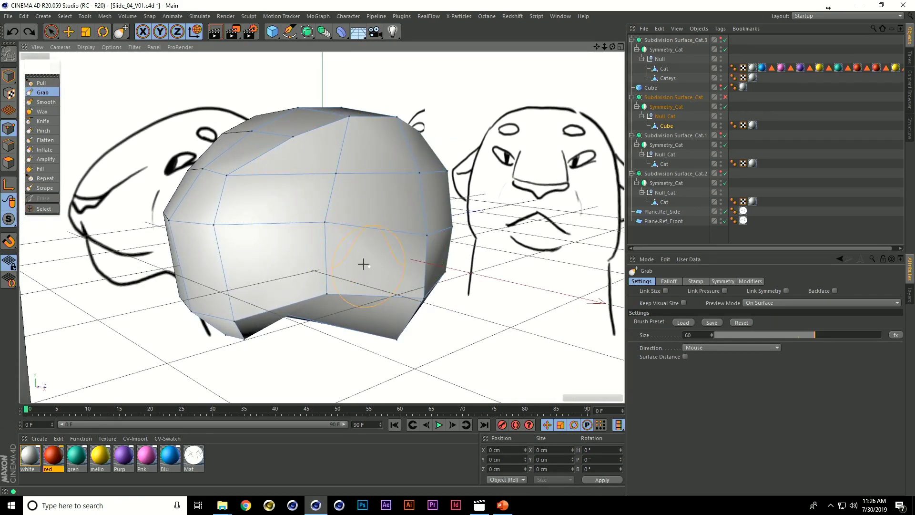
pyautogui.click(67, 35)
pyautogui.click(226, 176)
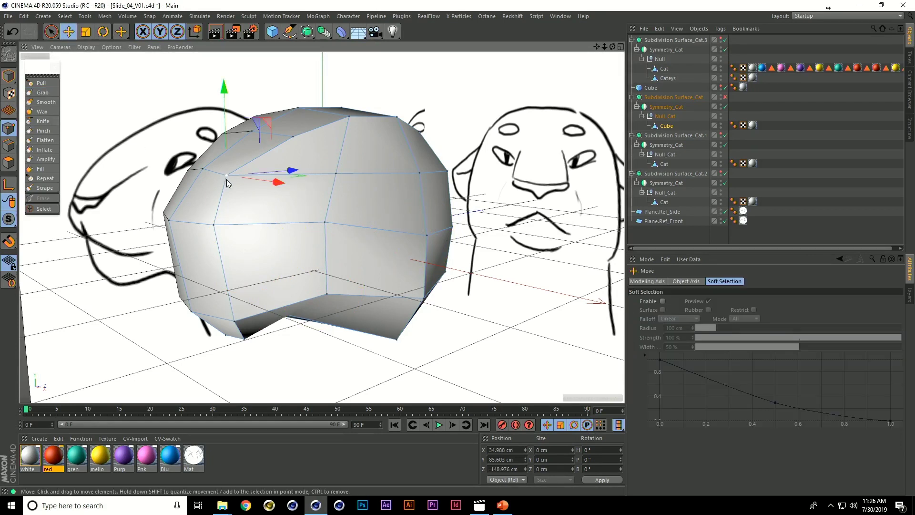
pyautogui.keyDown('alt'); pyautogui.moveTo(287, 204); pyautogui.dragTo(244, 238); pyautogui.keyUp('alt')
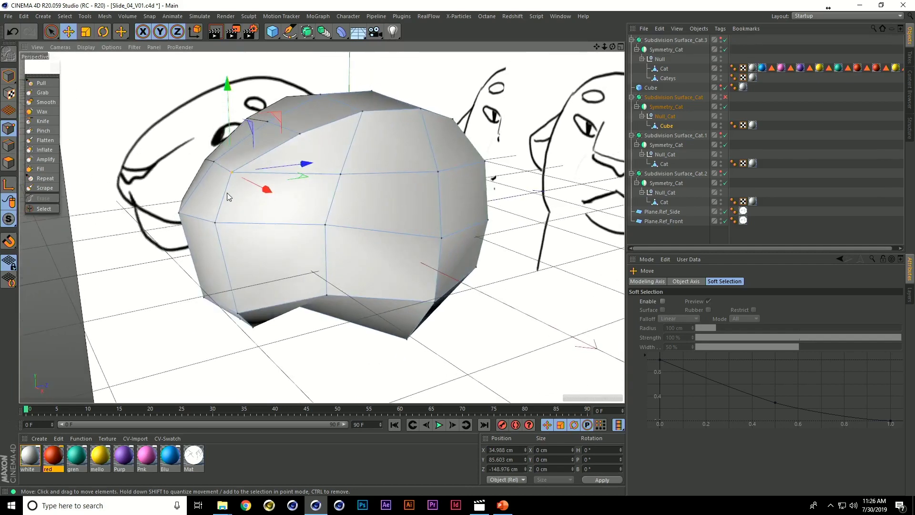
pyautogui.moveTo(238, 176); pyautogui.dragTo(254, 174)
pyautogui.hotkey('ctrl', 'z')
# - Cut two crossing diagonals between the opposite corners of the upper rear side polygon with Line Cut
pyautogui.keyDown('alt'); pyautogui.moveTo(407, 164); pyautogui.dragTo(391, 197, button='middle'); pyautogui.keyUp('alt')
pyautogui.keyDown('alt'); pyautogui.moveTo(391, 197); pyautogui.dragTo(406, 191); pyautogui.keyUp('alt')
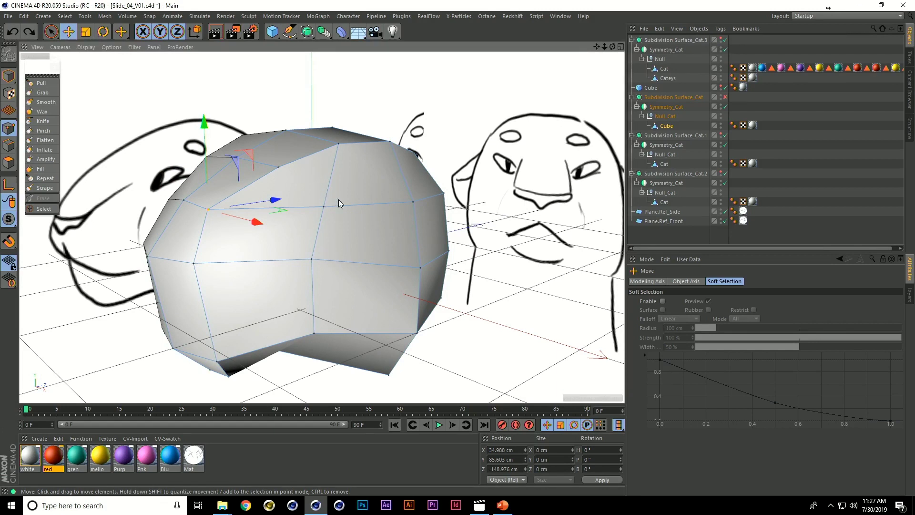
pyautogui.press('m')
pyautogui.press('k')
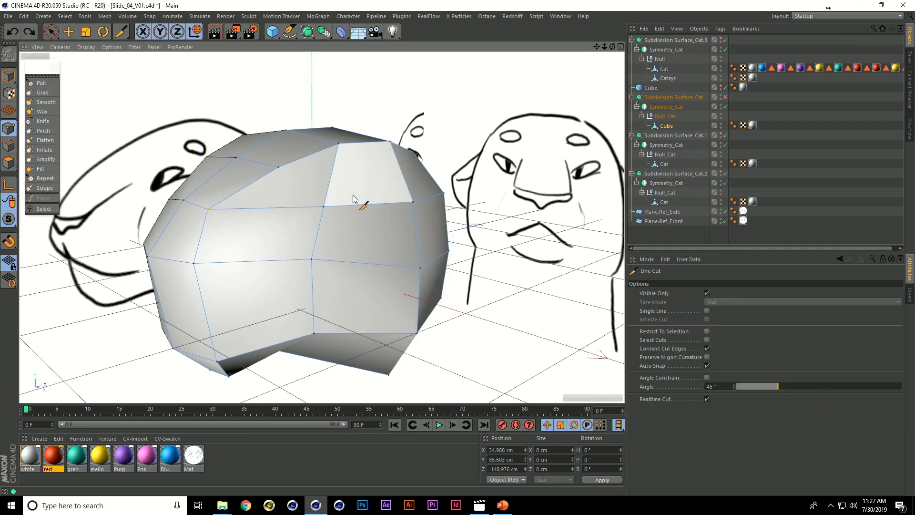
pyautogui.keyDown('alt'); pyautogui.moveTo(420, 207); pyautogui.dragTo(320, 217); pyautogui.keyUp('alt')
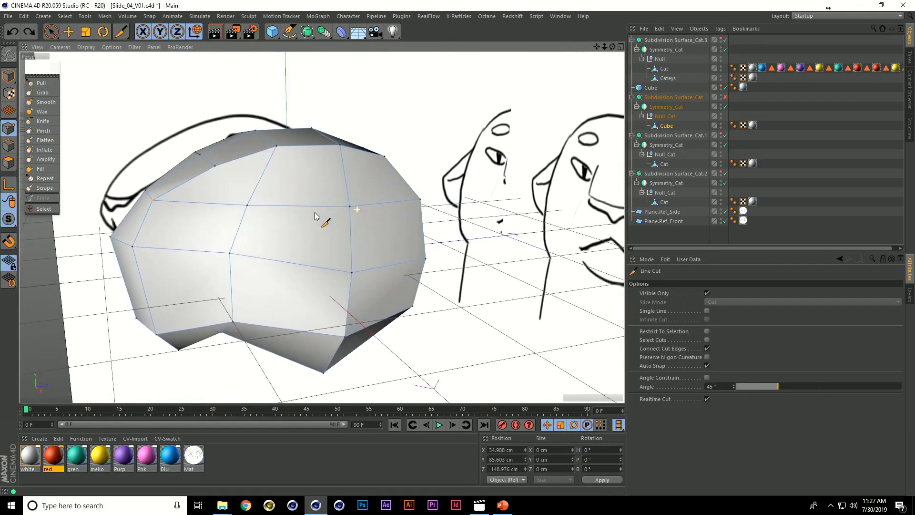
pyautogui.click(276, 146)
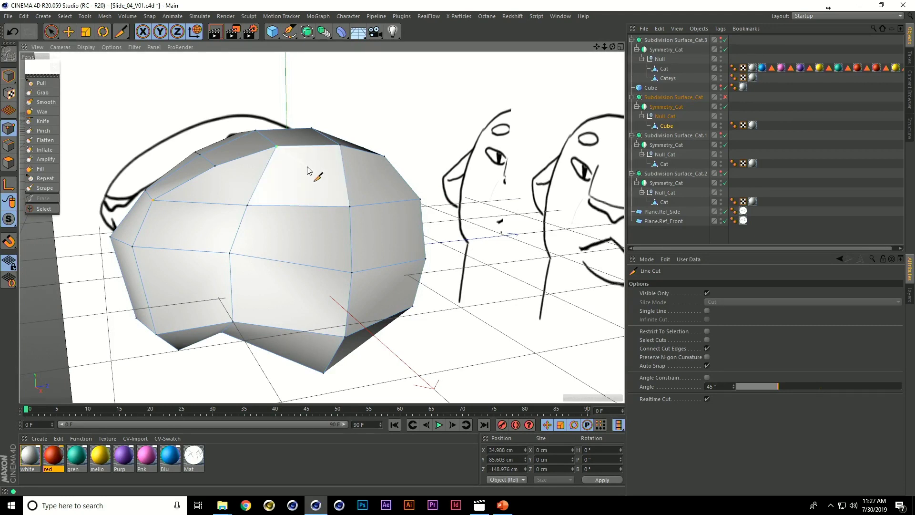
pyautogui.click(349, 206)
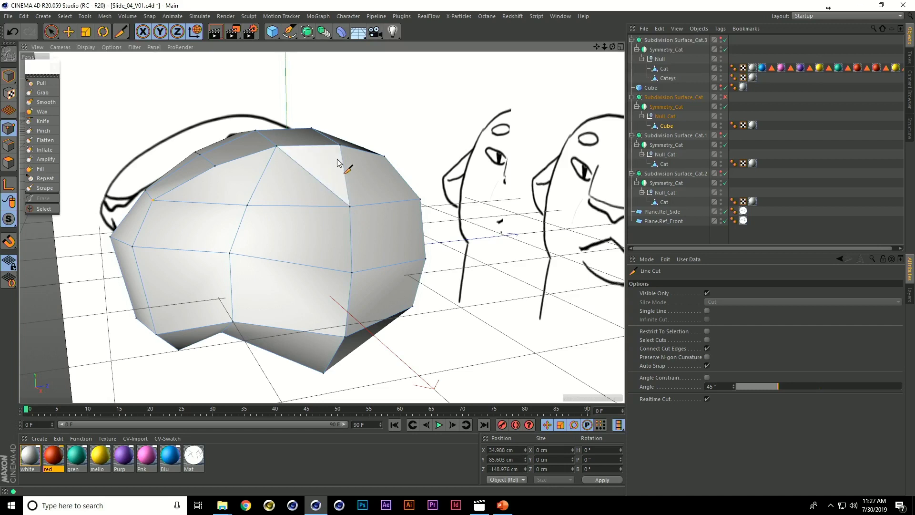
pyautogui.click(340, 144)
pyautogui.click(254, 205)
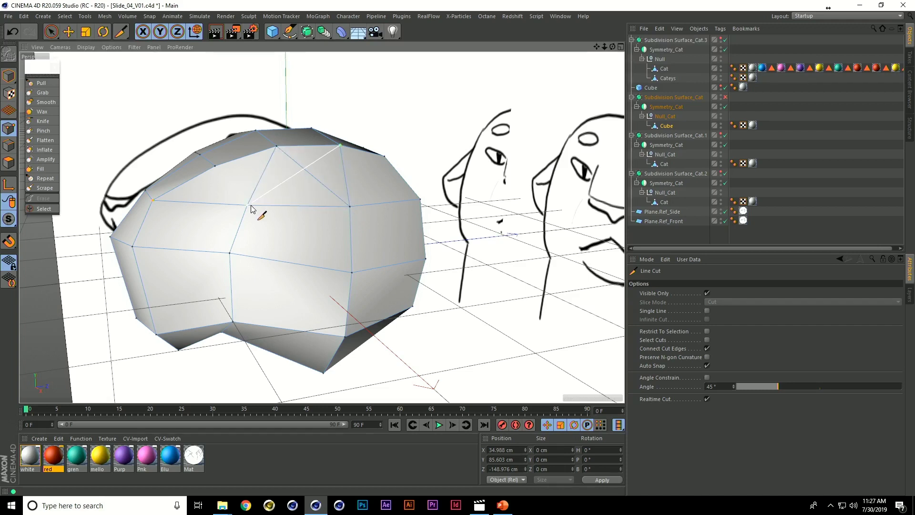
pyautogui.press('Escape')
pyautogui.keyDown('alt'); pyautogui.moveTo(327, 202); pyautogui.dragTo(352, 203); pyautogui.keyUp('alt')
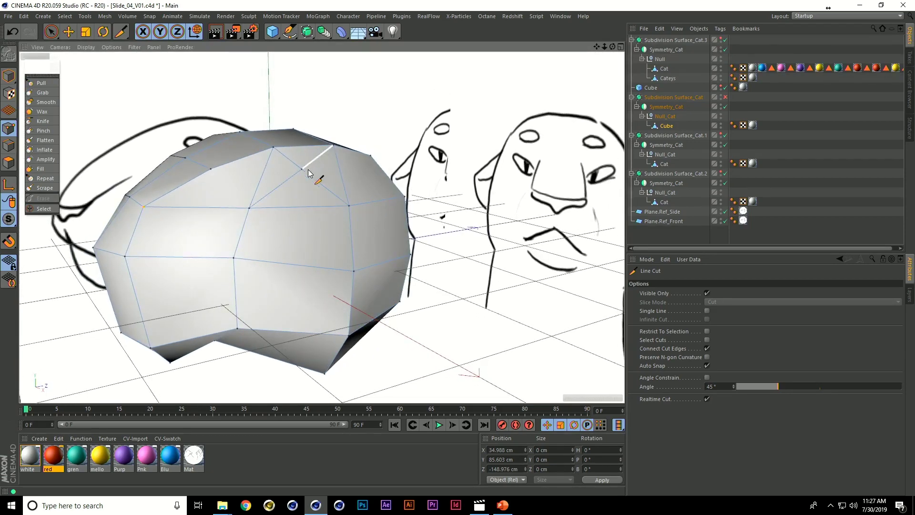
pyautogui.click(303, 170)
# - Slide the point where the two diagonals cross by 9% along its edge towards the lower rear corner
pyautogui.scroll(3, 312, 170)
pyautogui.keyDown('alt'); pyautogui.moveTo(356, 202); pyautogui.dragTo(375, 233, button='middle'); pyautogui.keyUp('alt')
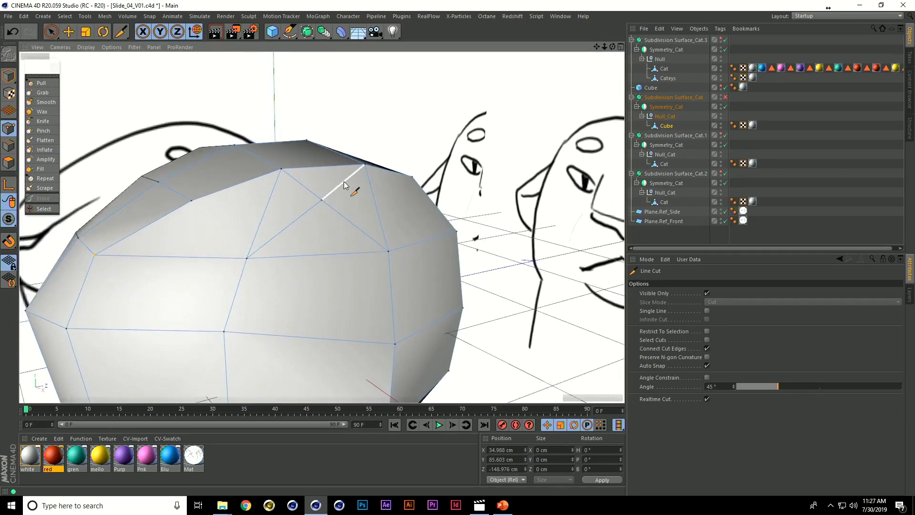
pyautogui.keyDown('alt'); pyautogui.moveTo(348, 187); pyautogui.dragTo(312, 231); pyautogui.keyUp('alt')
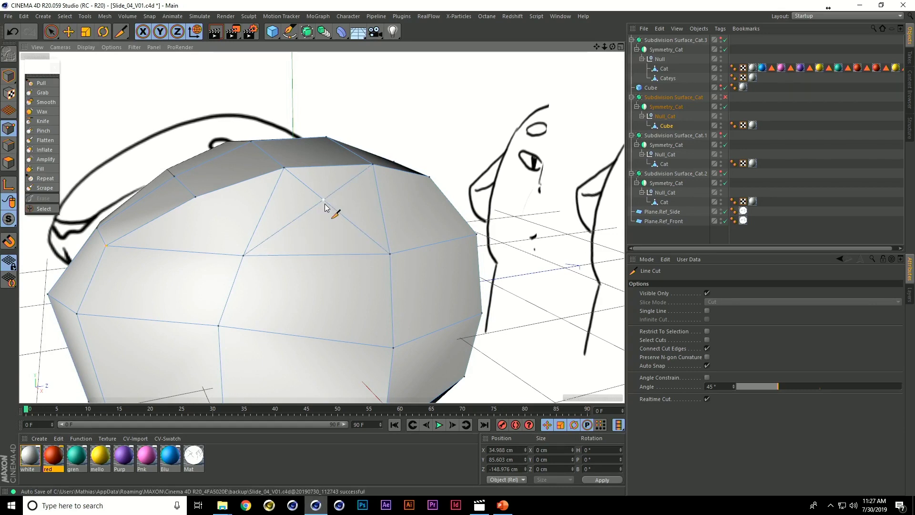
pyautogui.press('m')
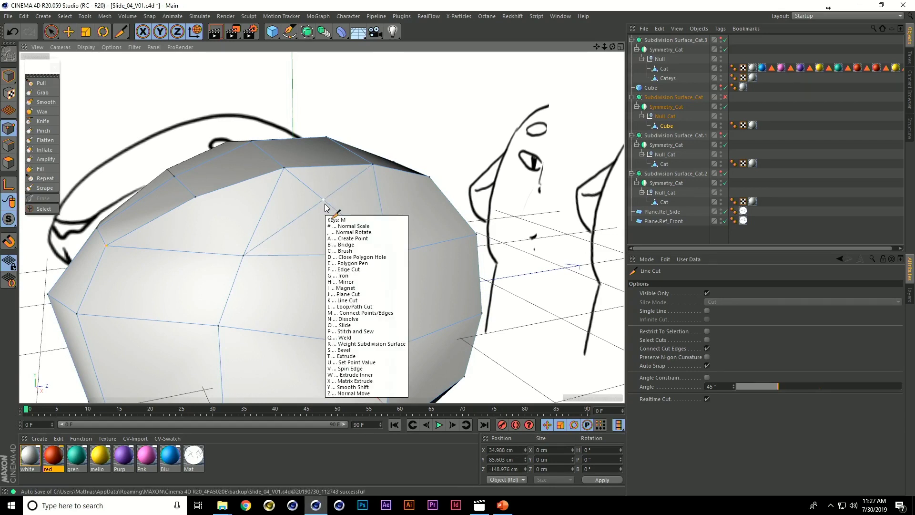
pyautogui.press('o')
pyautogui.moveTo(326, 206)
pyautogui.mouseDown()
pyautogui.moveTo(349, 224)
pyautogui.moveTo(317, 201)
pyautogui.moveTo(329, 209)
pyautogui.mouseUp()
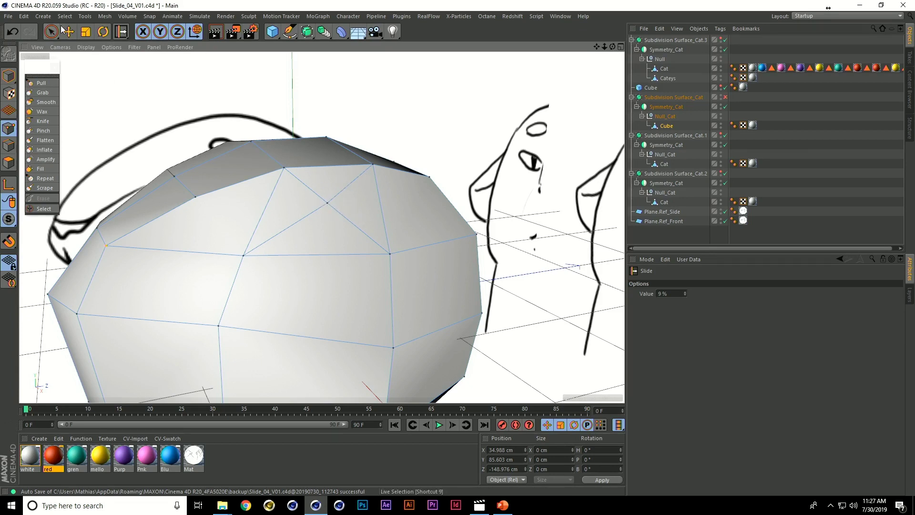
# - Try moving the crossing point of the diagonals with the Move tool and undo the move
pyautogui.click(67, 31)
pyautogui.click(327, 204)
pyautogui.keyDown('alt'); pyautogui.moveTo(348, 243); pyautogui.dragTo(455, 232); pyautogui.keyUp('alt')
pyautogui.moveTo(323, 205)
pyautogui.mouseDown()
pyautogui.moveTo(306, 174)
pyautogui.moveTo(337, 206)
pyautogui.mouseUp()
pyautogui.hotkey('ctrl', 'z')
# - Cut a closed four-sided ring around the crossing point, through all four diagonals, with Line Cut
pyautogui.keyDown('alt'); pyautogui.moveTo(423, 315); pyautogui.dragTo(327, 187); pyautogui.keyUp('alt')
pyautogui.scroll(3, 326, 187)
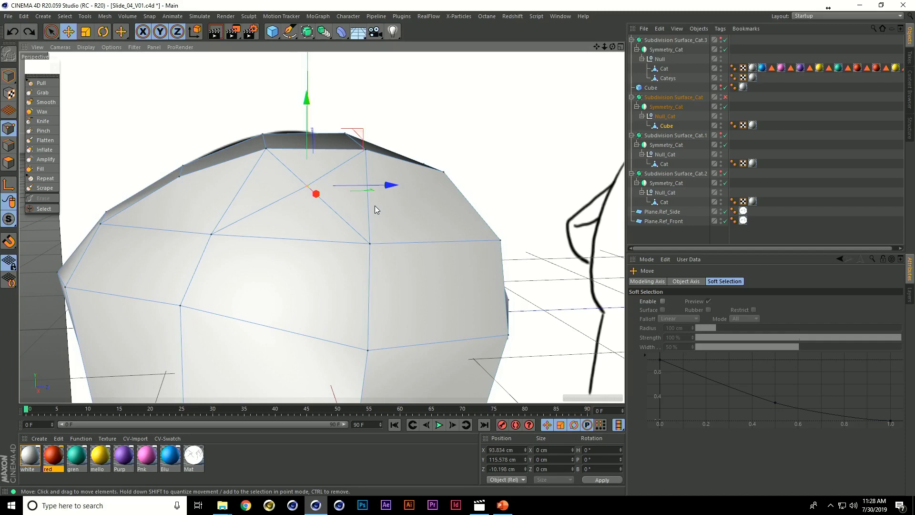
pyautogui.press('k')
pyautogui.press('k')
pyautogui.moveTo(347, 168)
pyautogui.keyDown('alt'); pyautogui.mouseDown()
pyautogui.moveTo(359, 204)
pyautogui.moveTo(349, 179)
pyautogui.mouseUp(); pyautogui.keyUp('alt')
pyautogui.click(342, 162)
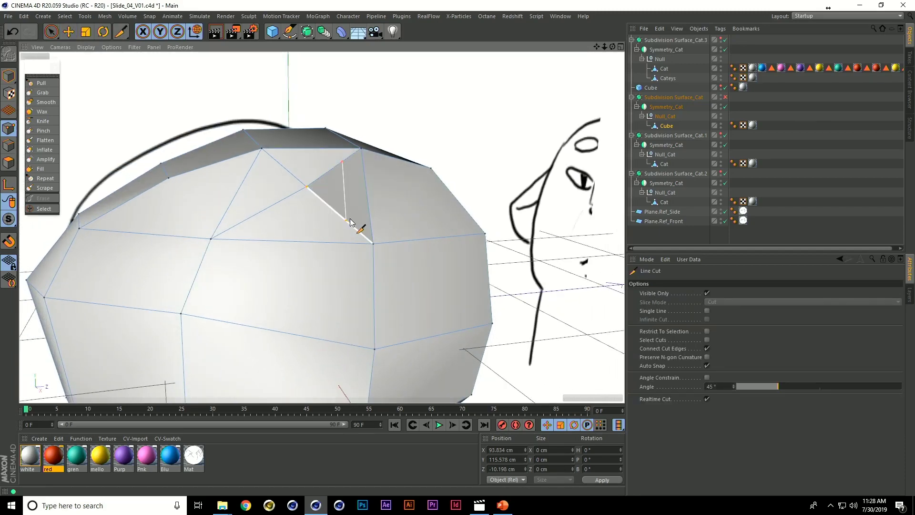
pyautogui.click(348, 222)
pyautogui.click(254, 217)
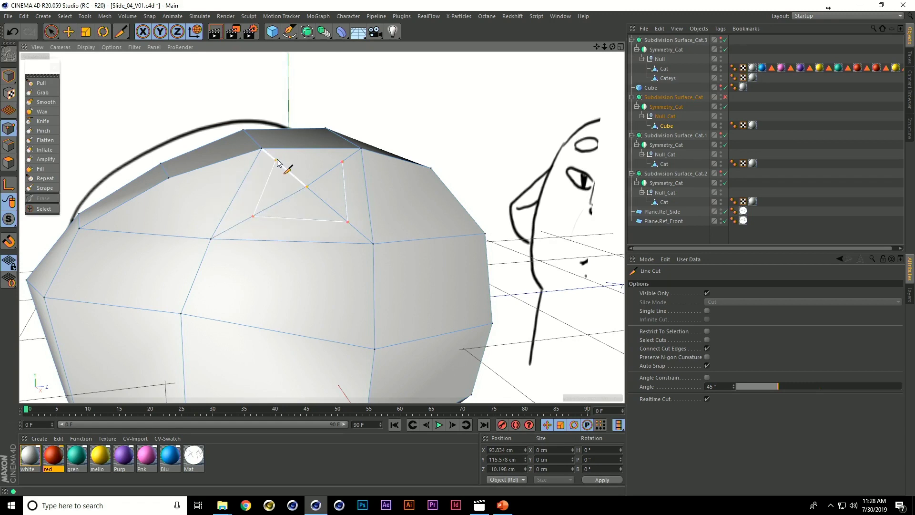
pyautogui.click(277, 163)
pyautogui.click(342, 163)
pyautogui.press('Escape')
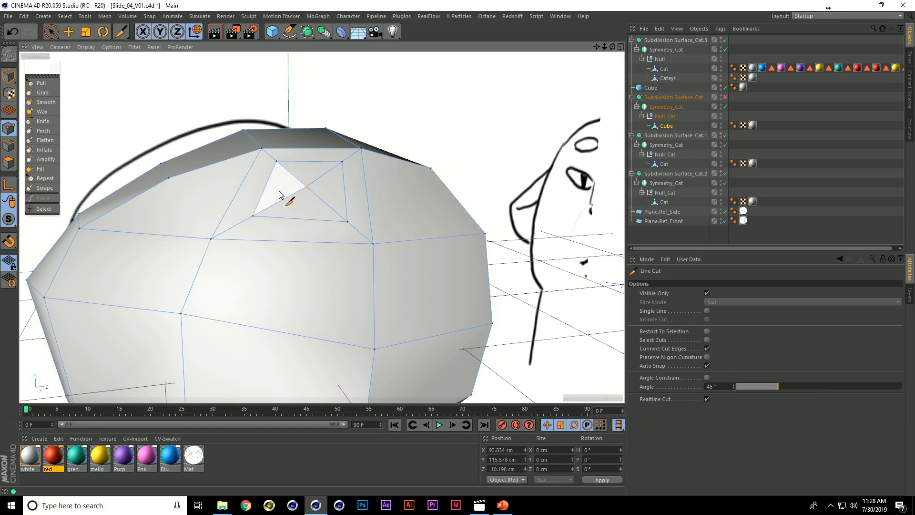
# - Cut a line from the neighbouring front point through the ring's center to the neighbouring rear point of the head
pyautogui.click(168, 179)
pyautogui.click(307, 187)
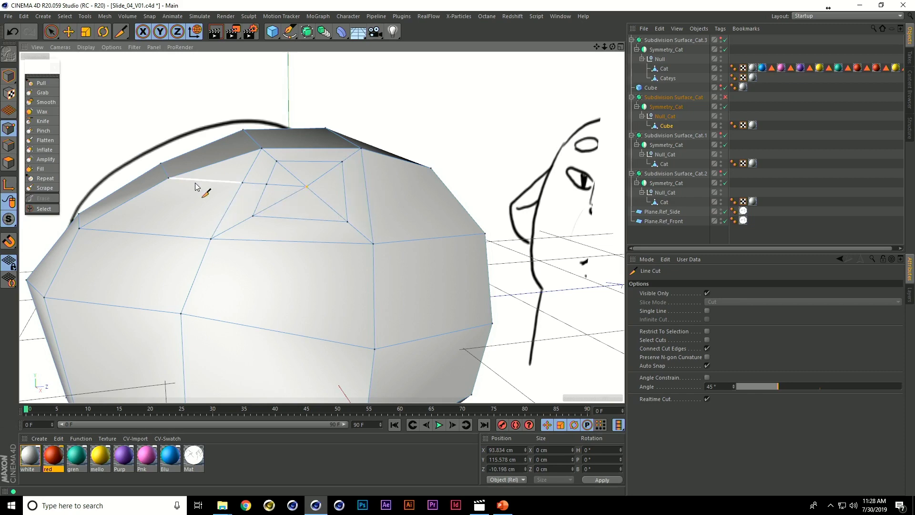
pyautogui.click(307, 187)
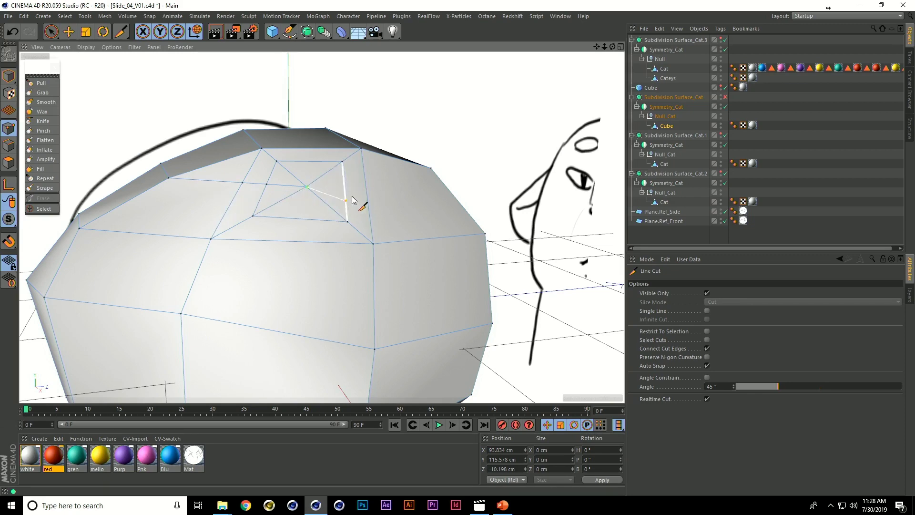
pyautogui.click(367, 191)
pyautogui.keyDown('alt'); pyautogui.moveTo(430, 206); pyautogui.dragTo(407, 237); pyautogui.keyUp('alt')
pyautogui.click(357, 171)
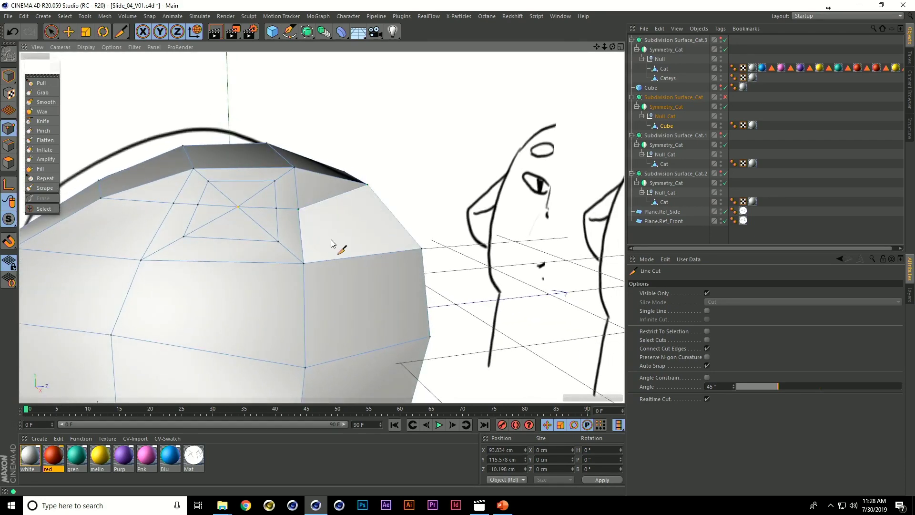
# - Slide the ring's corner points inward along their edges to shape the ring into a rough hexagon
pyautogui.keyDown('alt'); pyautogui.moveTo(332, 244); pyautogui.dragTo(268, 186); pyautogui.keyUp('alt')
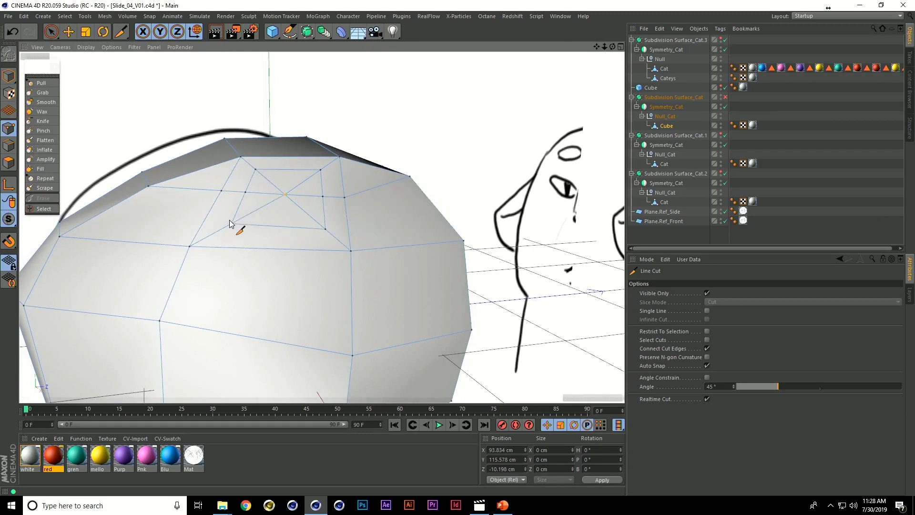
pyautogui.press('m')
pyautogui.press('o')
pyautogui.moveTo(232, 223); pyautogui.dragTo(299, 228)
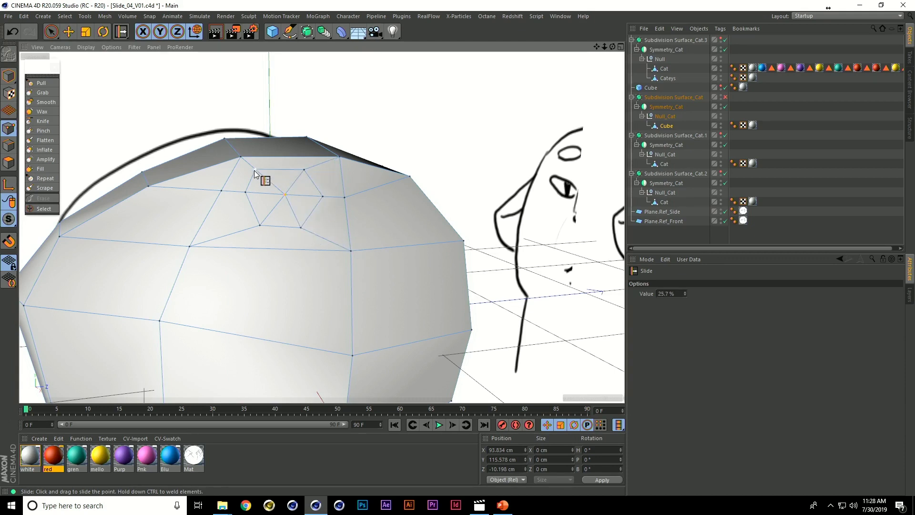
pyautogui.moveTo(261, 178); pyautogui.dragTo(280, 180)
# - Switch to edge mode and delete the spoke edges inside the hexagon, leaving only its outline
pyautogui.press('e')
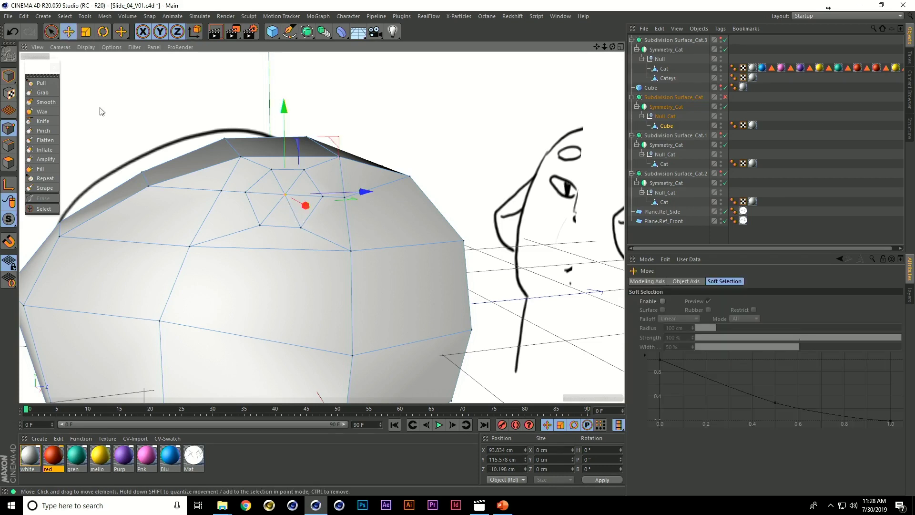
pyautogui.click(9, 146)
pyautogui.click(284, 187)
pyautogui.keyDown('shift'); pyautogui.click(296, 185); pyautogui.keyUp('shift')
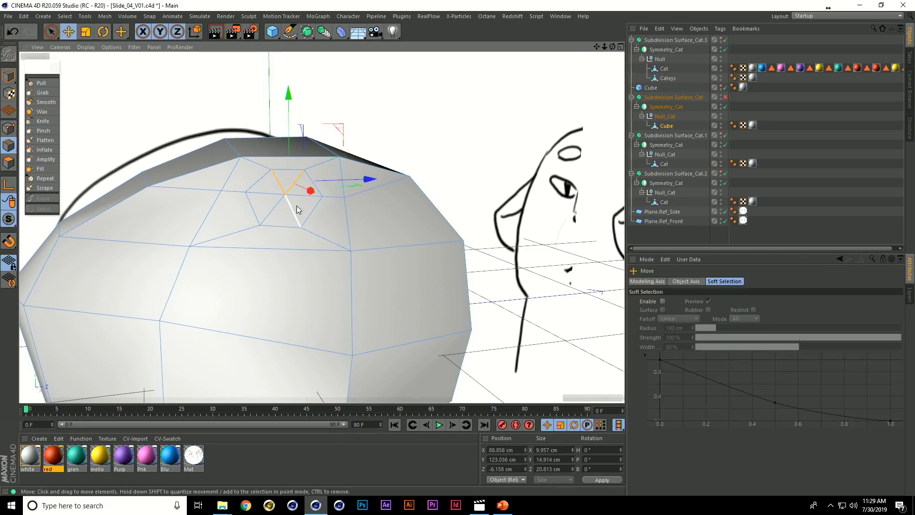
pyautogui.keyDown('shift'); pyautogui.click(295, 206); pyautogui.keyUp('shift')
pyautogui.keyDown('shift'); pyautogui.click(278, 202); pyautogui.keyUp('shift')
pyautogui.press('Delete')
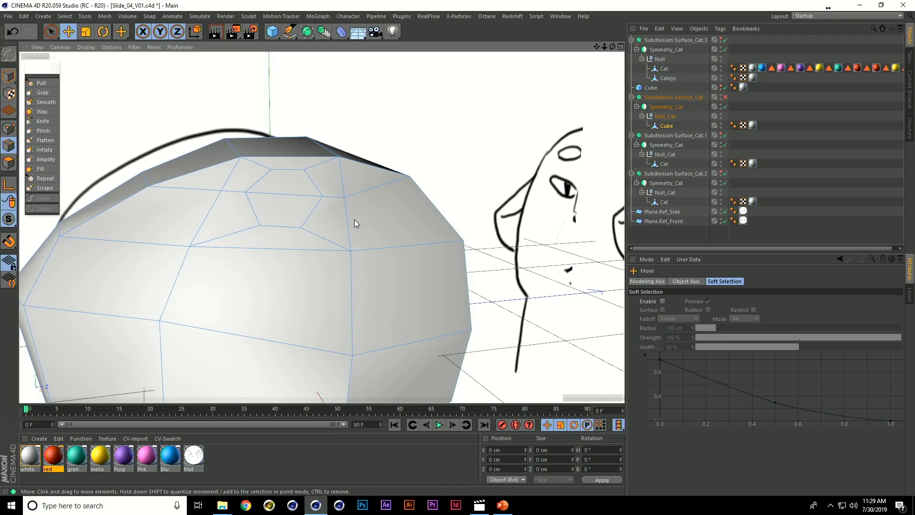
# - Add a concentric loop cut around the outside of the hexagon with Loop/Path Cut, at an offset of about 43.5 %
pyautogui.press('m')
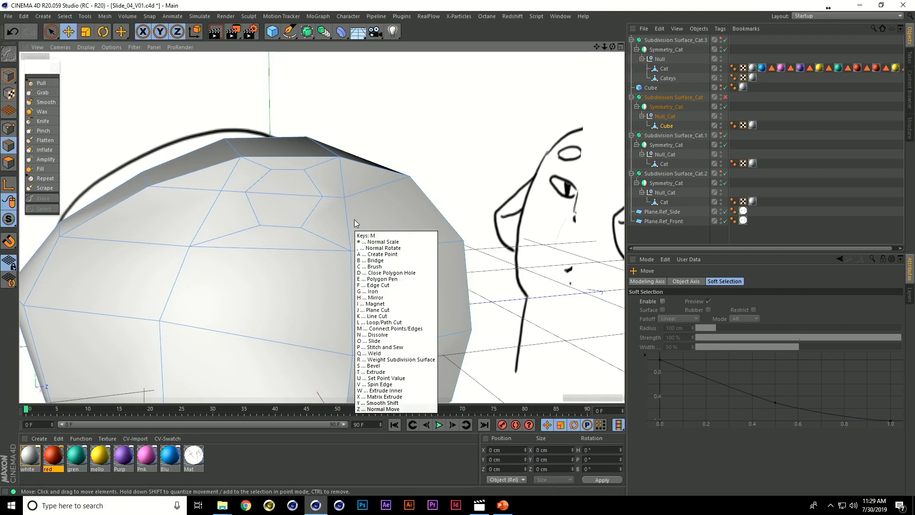
pyautogui.press('l')
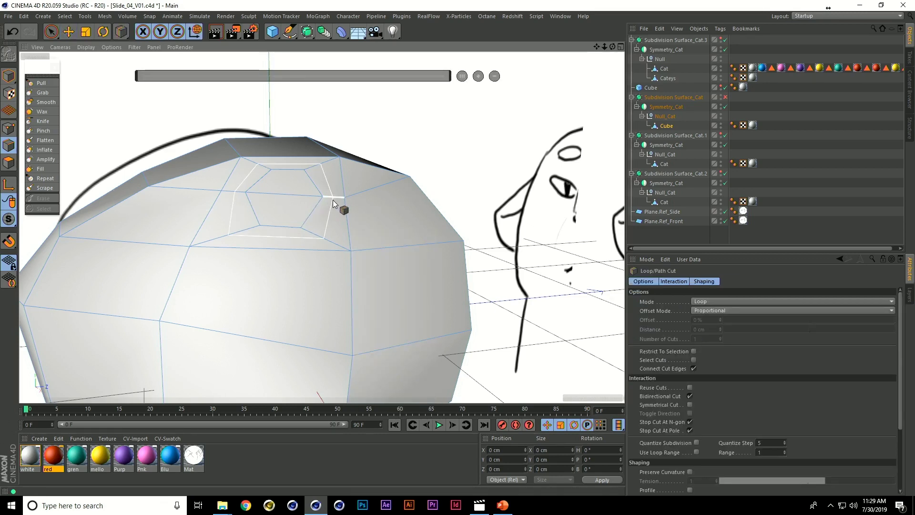
pyautogui.click(336, 200)
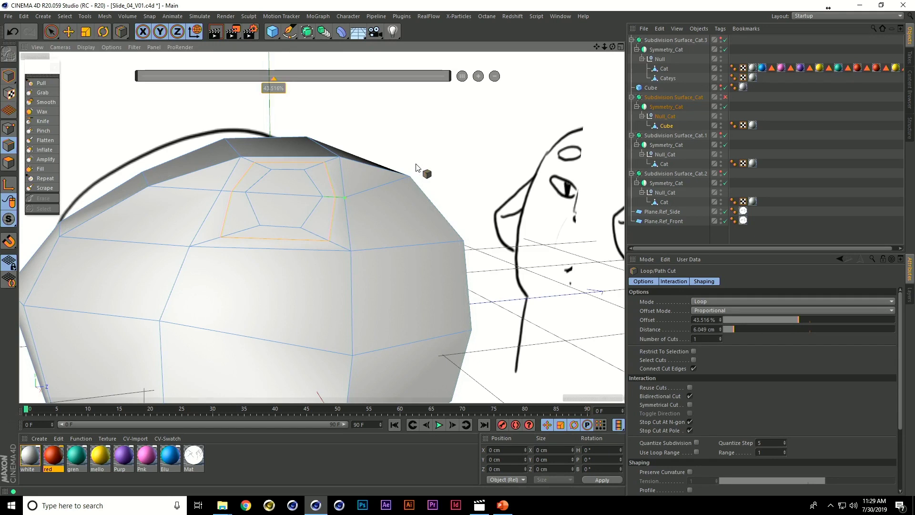
# - Cut a lengthwise loop across the hexagon's upper edge and down the side of the head, at an offset of about 44.7 %
pyautogui.click(287, 169)
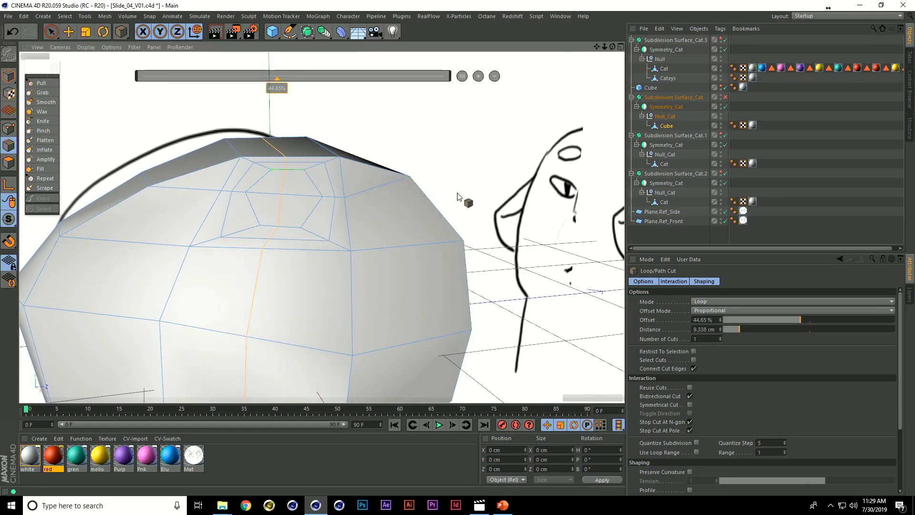
pyautogui.keyDown('alt'); pyautogui.moveTo(385, 287); pyautogui.dragTo(272, 128); pyautogui.keyUp('alt')
pyautogui.moveTo(384, 278)
pyautogui.keyDown('alt'); pyautogui.mouseDown()
pyautogui.moveTo(376, 273)
pyautogui.moveTo(383, 262)
pyautogui.mouseUp(); pyautogui.keyUp('alt')
pyautogui.moveTo(313, 161)
pyautogui.keyDown('alt'); pyautogui.mouseDown()
pyautogui.moveTo(378, 239)
pyautogui.moveTo(396, 241)
pyautogui.moveTo(310, 158)
pyautogui.mouseUp(); pyautogui.keyUp('alt')
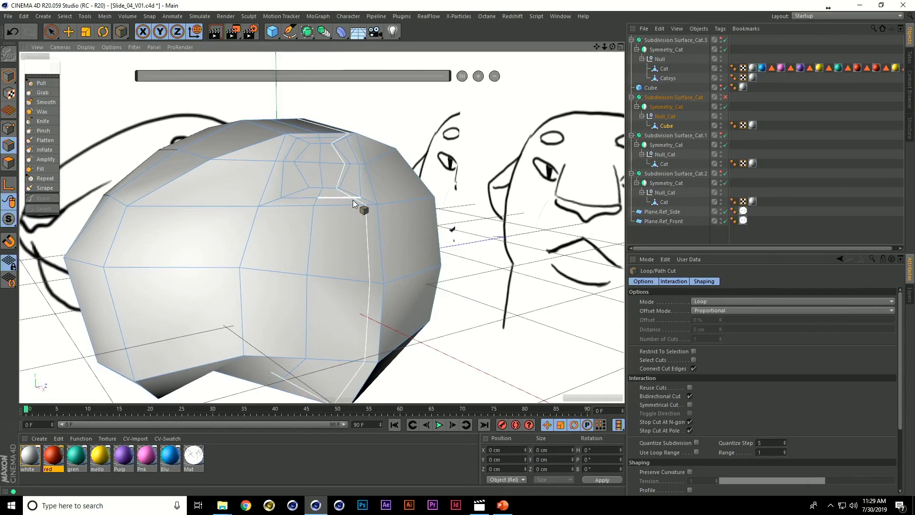
pyautogui.moveTo(305, 276)
pyautogui.keyDown('alt'); pyautogui.mouseDown()
pyautogui.moveTo(342, 213)
pyautogui.moveTo(302, 190)
pyautogui.moveTo(314, 230)
pyautogui.moveTo(326, 236)
pyautogui.mouseUp(); pyautogui.keyUp('alt')
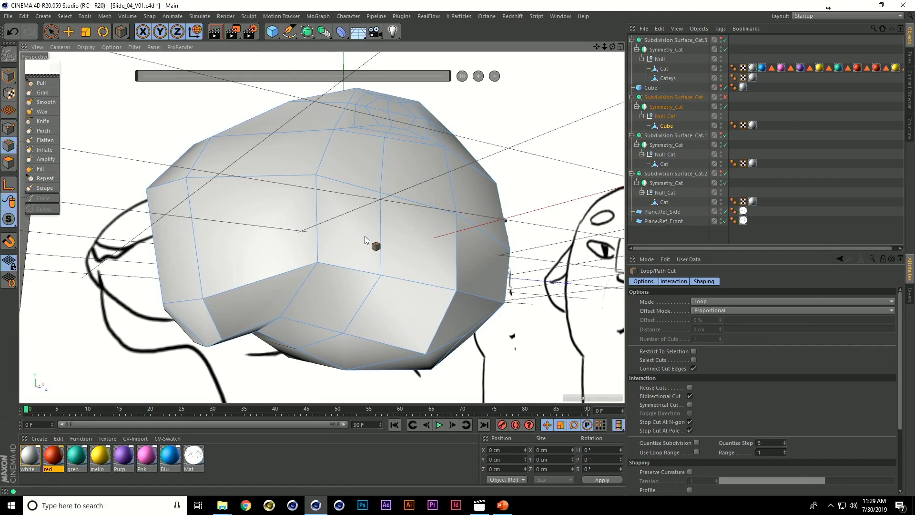
# - Line-cut a continuous edge path from the muzzle front, around the mouth corner, and back along the mouth's underside to the front
pyautogui.press('m')
pyautogui.press('k')
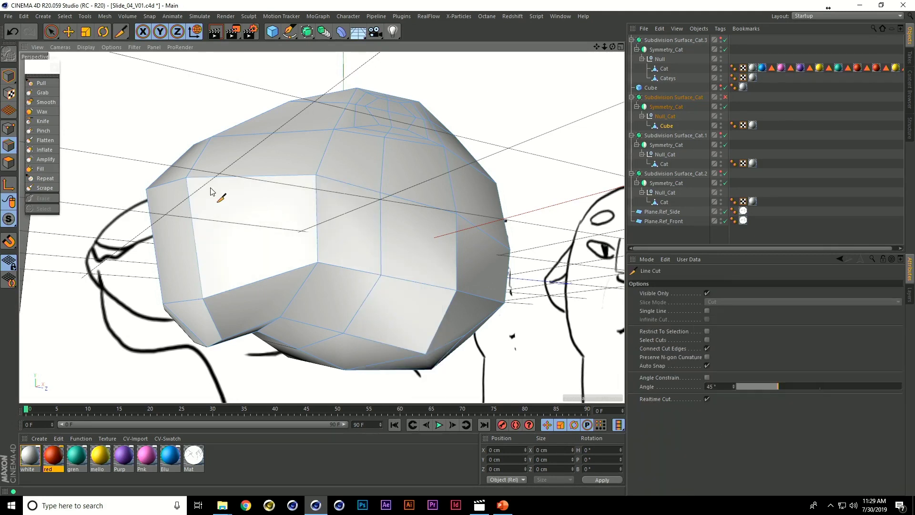
pyautogui.moveTo(341, 260)
pyautogui.keyDown('alt'); pyautogui.mouseDown()
pyautogui.moveTo(311, 278)
pyautogui.moveTo(342, 273)
pyautogui.mouseUp(); pyautogui.keyUp('alt')
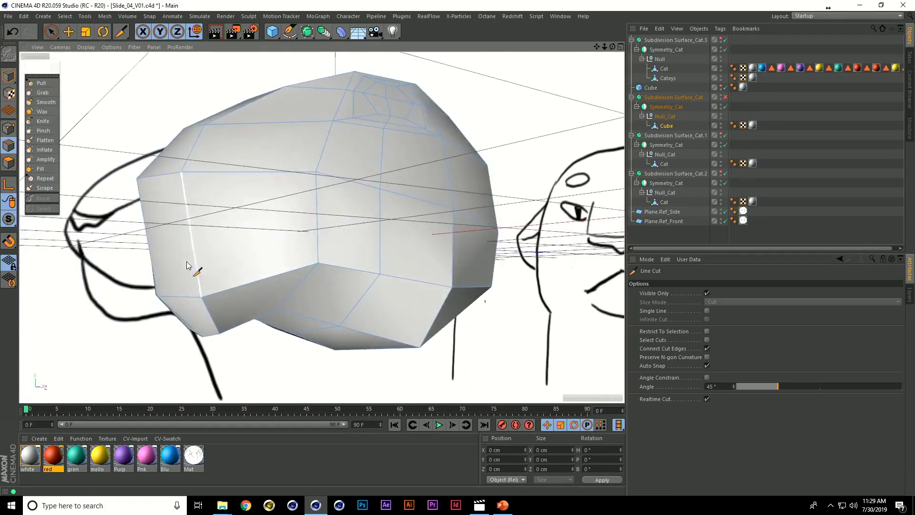
pyautogui.click(153, 268)
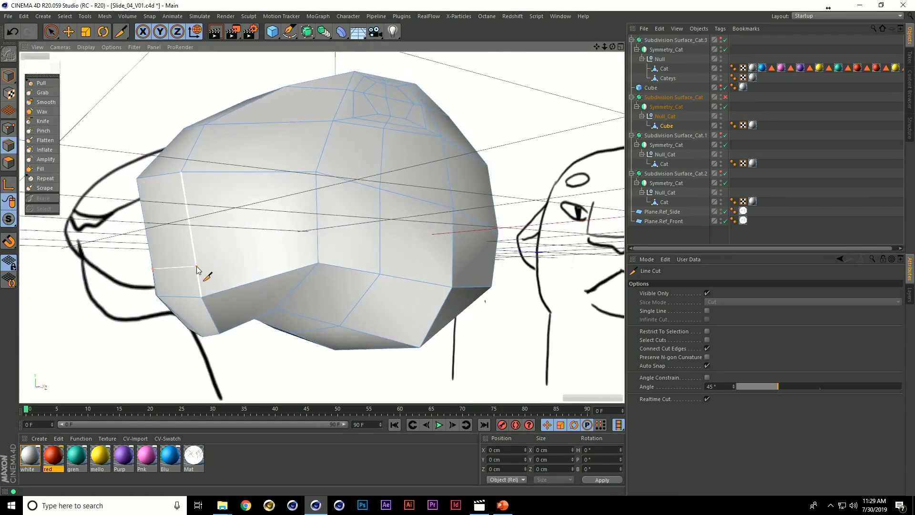
pyautogui.click(321, 242)
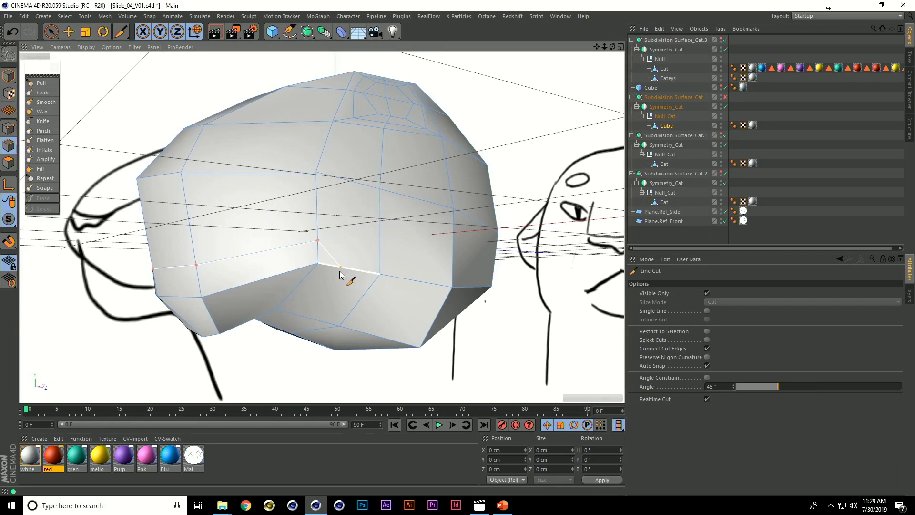
pyautogui.keyDown('alt'); pyautogui.moveTo(340, 272); pyautogui.dragTo(317, 247); pyautogui.keyUp('alt')
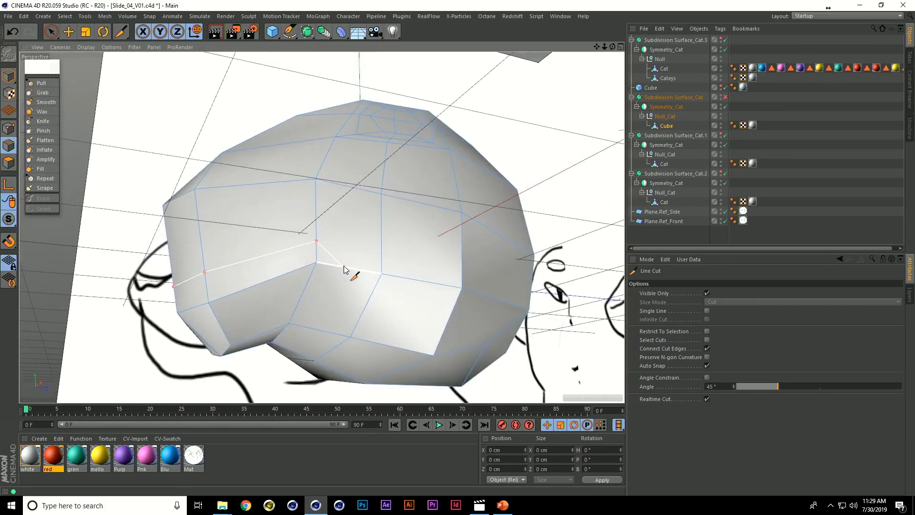
pyautogui.keyDown('alt'); pyautogui.moveTo(342, 278); pyautogui.dragTo(339, 272); pyautogui.keyUp('alt')
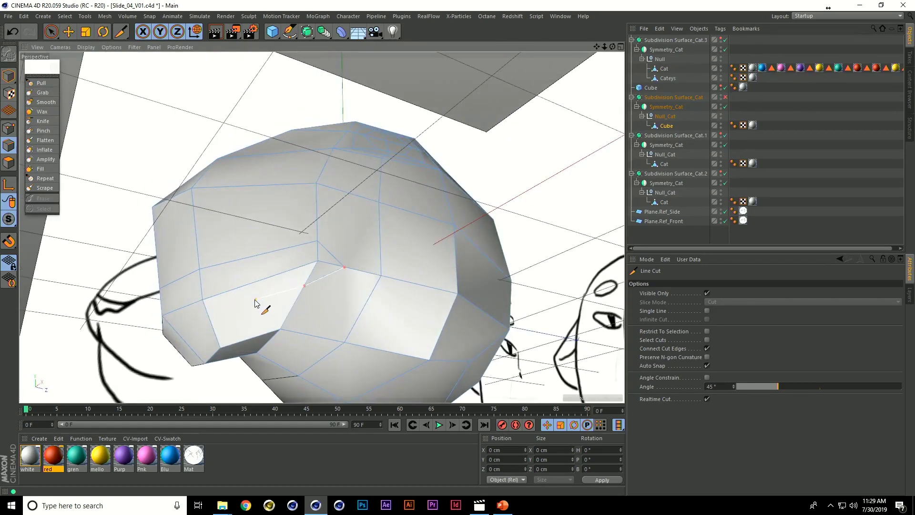
pyautogui.click(208, 315)
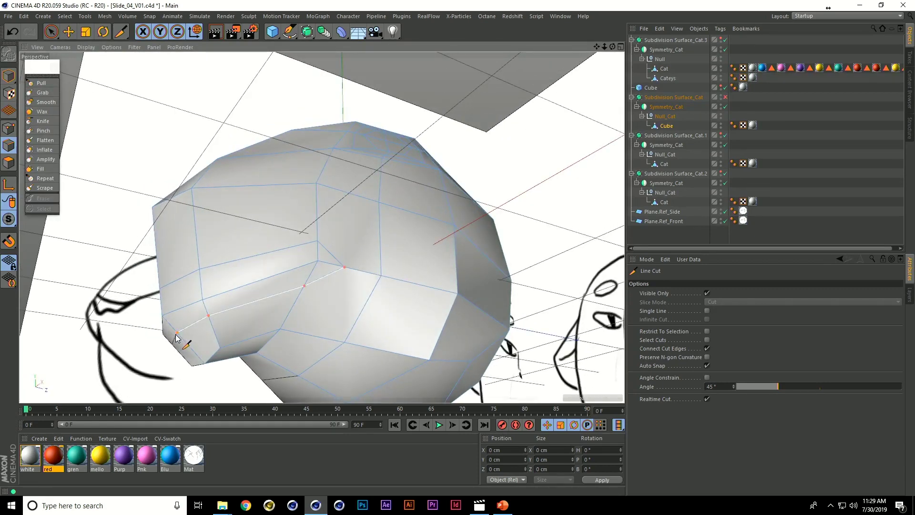
pyautogui.click(177, 332)
pyautogui.press('Escape')
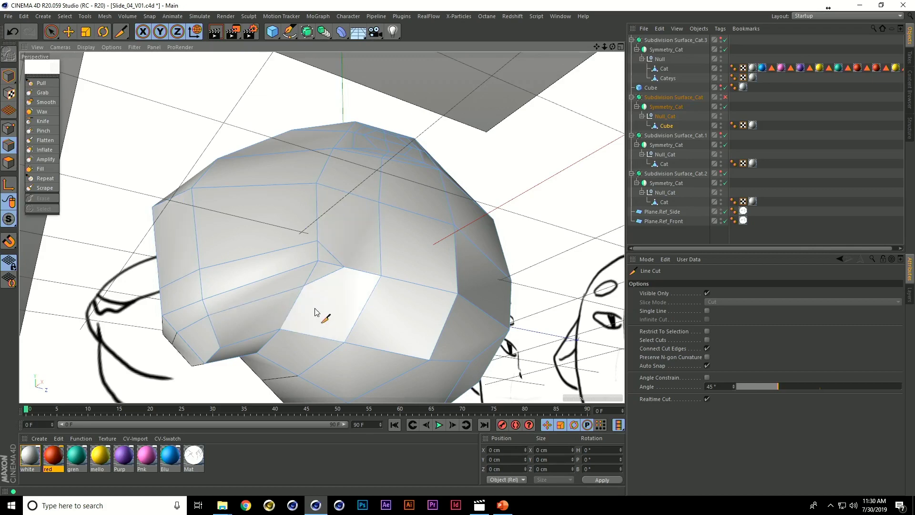
# - Line-cut two diagonal edges linking the mouth-corner cut to the cheek vertex above and the jaw vertex below
pyautogui.keyDown('alt'); pyautogui.moveTo(315, 298); pyautogui.dragTo(350, 212); pyautogui.keyUp('alt')
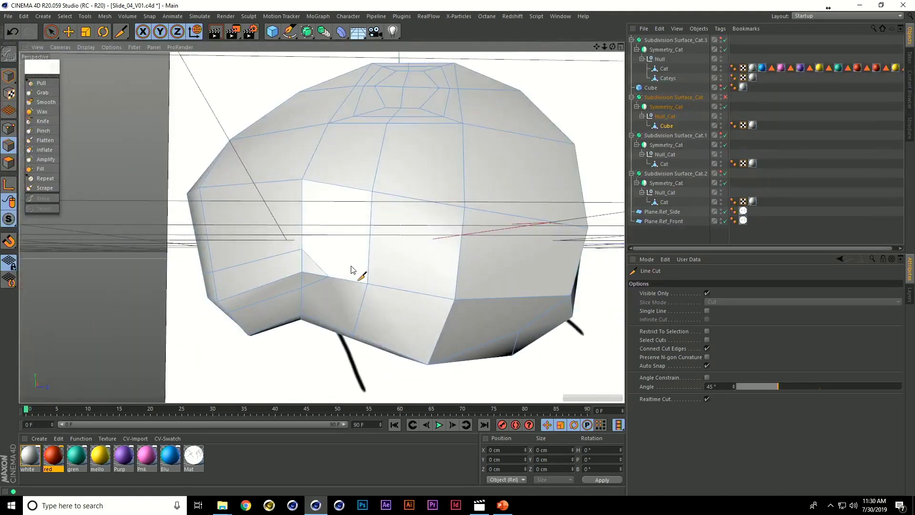
pyautogui.click(372, 191)
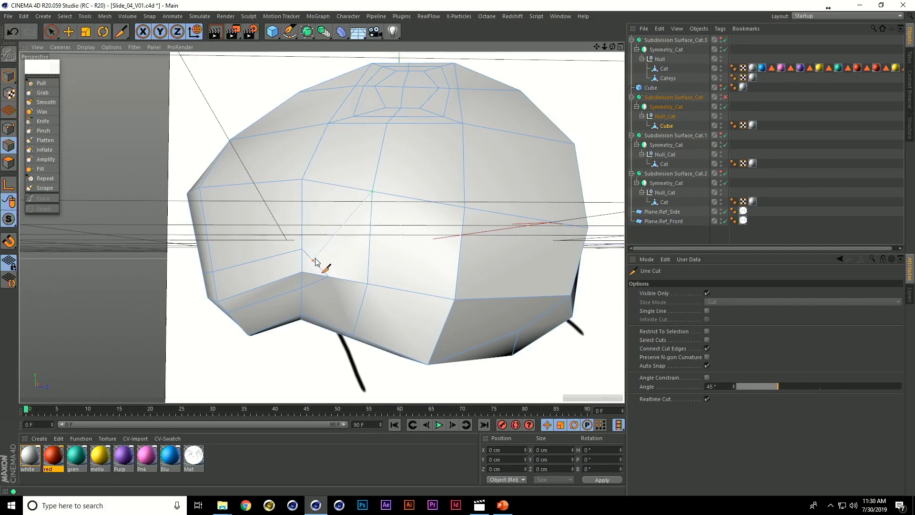
pyautogui.click(315, 261)
pyautogui.keyDown('alt'); pyautogui.moveTo(388, 301); pyautogui.dragTo(343, 298); pyautogui.keyUp('alt')
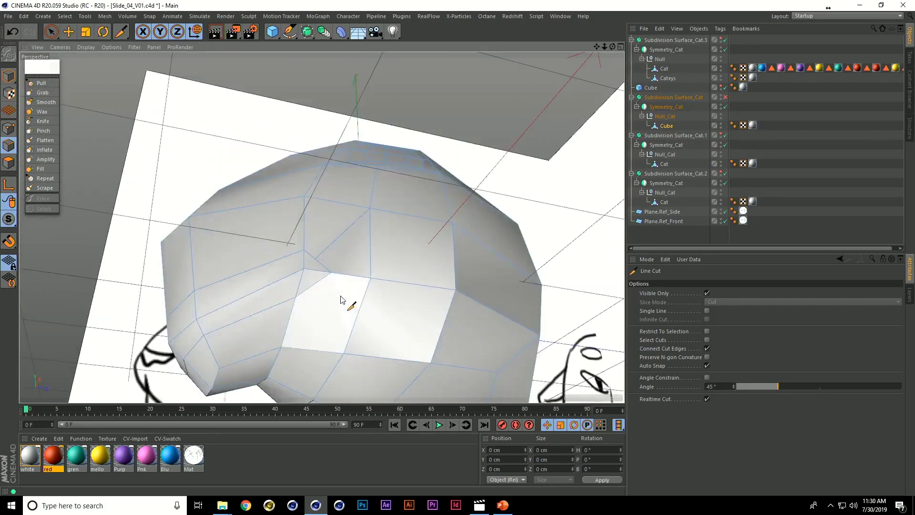
pyautogui.click(309, 287)
pyautogui.click(343, 353)
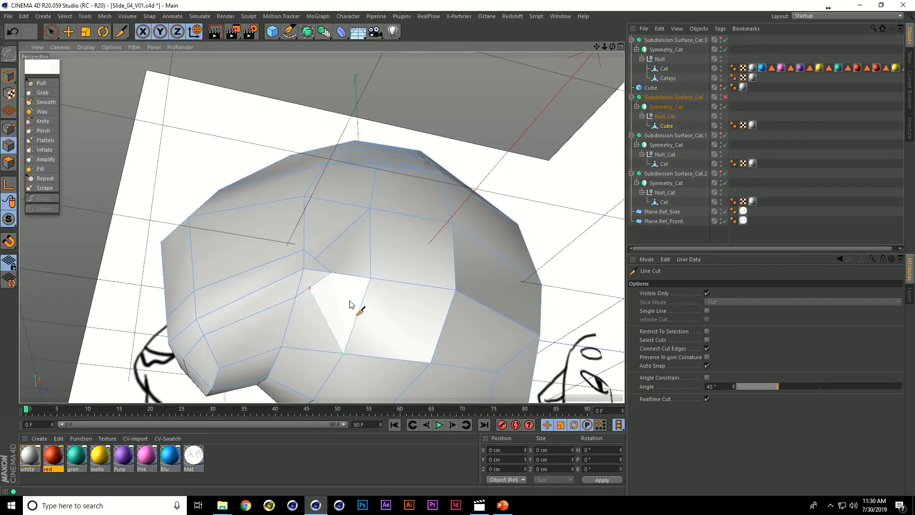
pyautogui.press('Escape')
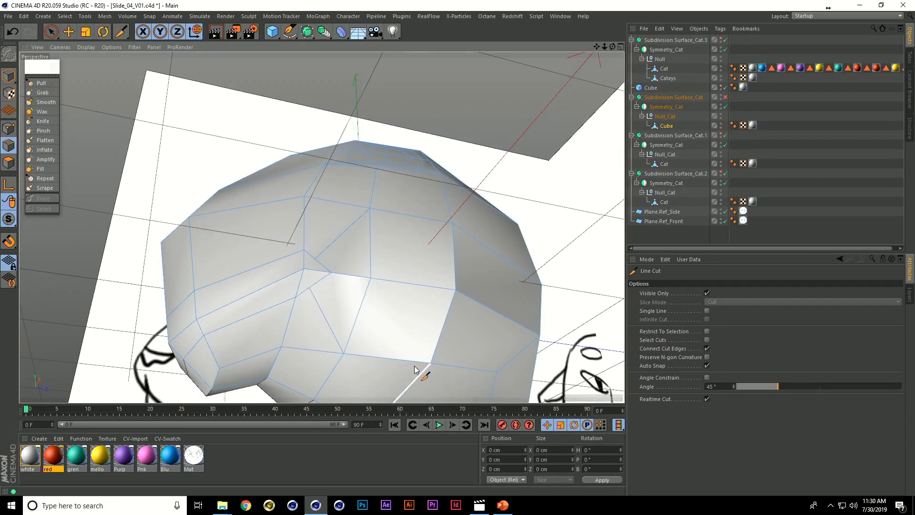
# - In point mode, slide the point where the lower diagonal meets the mouth-corner cut to adjust its spacing
pyautogui.click(6, 132)
pyautogui.rightClick(312, 389)
pyautogui.click(295, 424)
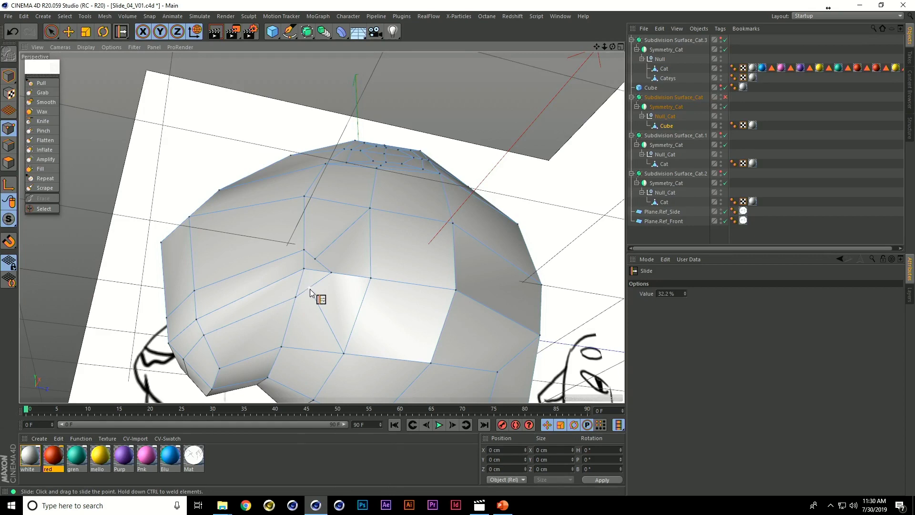
pyautogui.moveTo(310, 291)
pyautogui.mouseDown()
pyautogui.moveTo(317, 298)
pyautogui.moveTo(320, 266)
pyautogui.moveTo(331, 266)
pyautogui.moveTo(322, 290)
pyautogui.moveTo(358, 310)
pyautogui.moveTo(321, 294)
pyautogui.mouseUp()
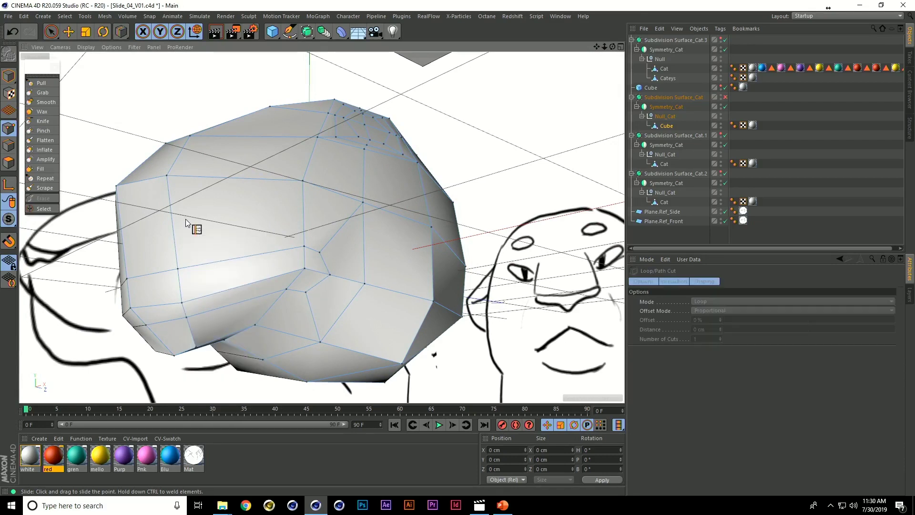
# - Add a loop cut around the mouth corner at about 21.66% offset
pyautogui.press('k')
pyautogui.press('l')
pyautogui.click(330, 241)
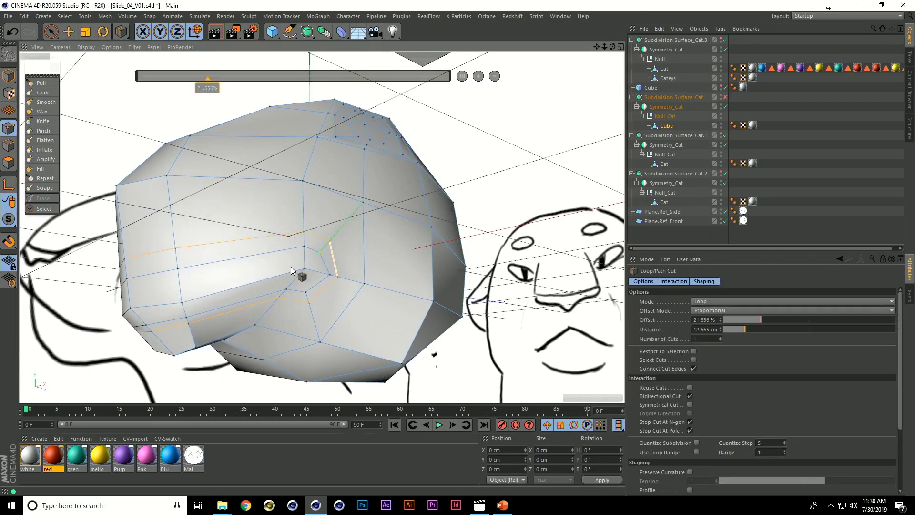
# - Hide the blocked-out head, show the Subdivision Surface_Cat.1 head in its place, and disable that head's subdivision
pyautogui.keyDown('alt'); pyautogui.moveTo(380, 264); pyautogui.dragTo(376, 292); pyautogui.keyUp('alt')
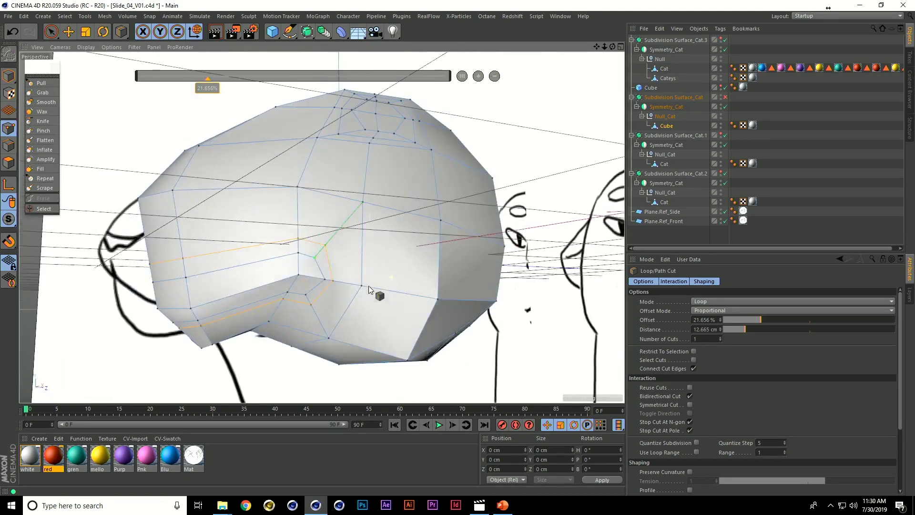
pyautogui.keyDown('alt'); pyautogui.moveTo(295, 267); pyautogui.dragTo(428, 292); pyautogui.keyUp('alt')
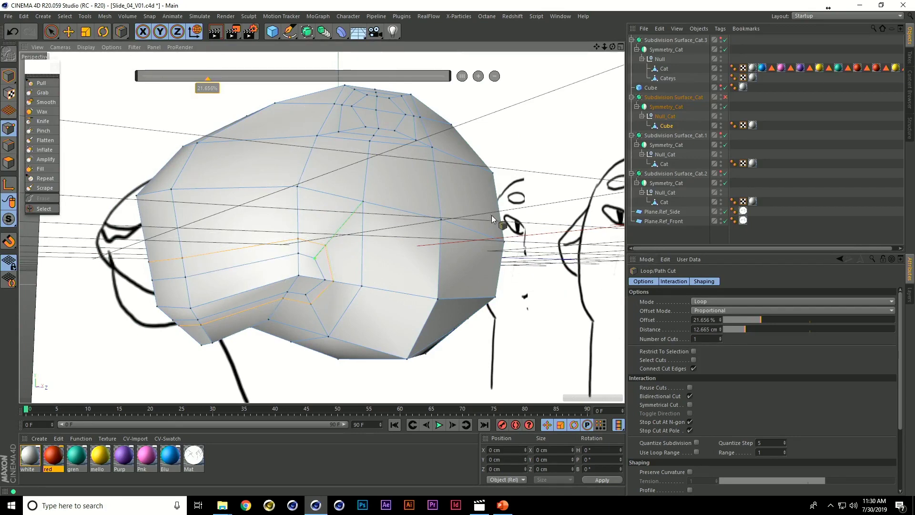
pyautogui.keyDown('alt'); pyautogui.moveTo(491, 215); pyautogui.dragTo(367, 243); pyautogui.keyUp('alt')
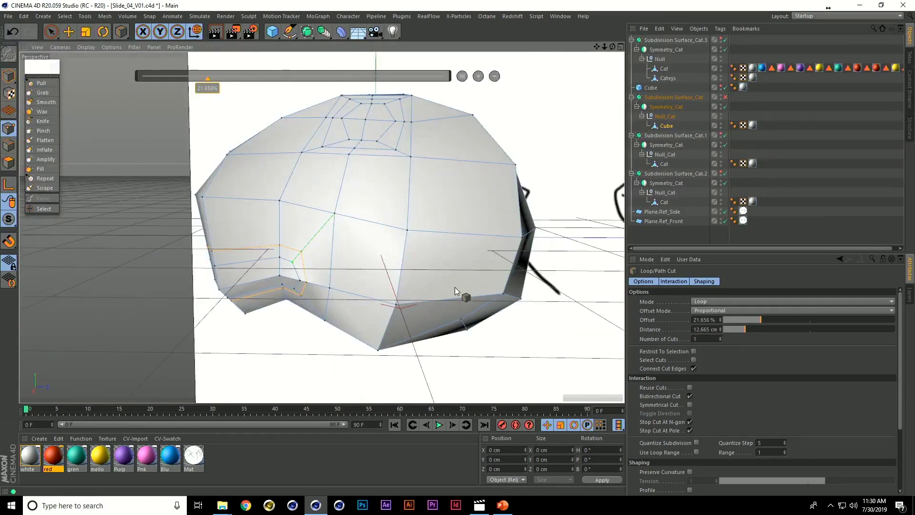
pyautogui.keyDown('alt'); pyautogui.moveTo(416, 295); pyautogui.dragTo(443, 258); pyautogui.keyUp('alt')
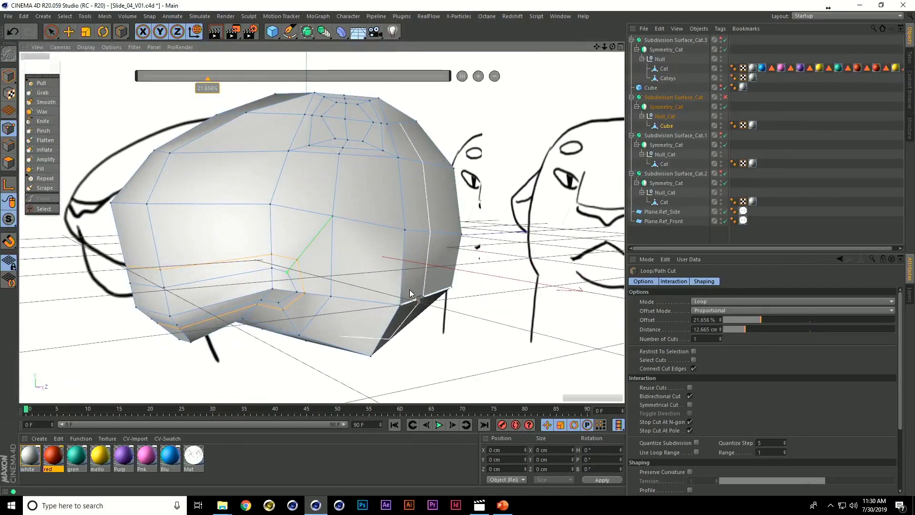
pyautogui.keyDown('alt'); pyautogui.moveTo(385, 244); pyautogui.dragTo(359, 298, button='middle'); pyautogui.keyUp('alt')
pyautogui.scroll(-5, 362, 287)
pyautogui.keyDown('alt'); pyautogui.moveTo(362, 287); pyautogui.dragTo(393, 319); pyautogui.keyUp('alt')
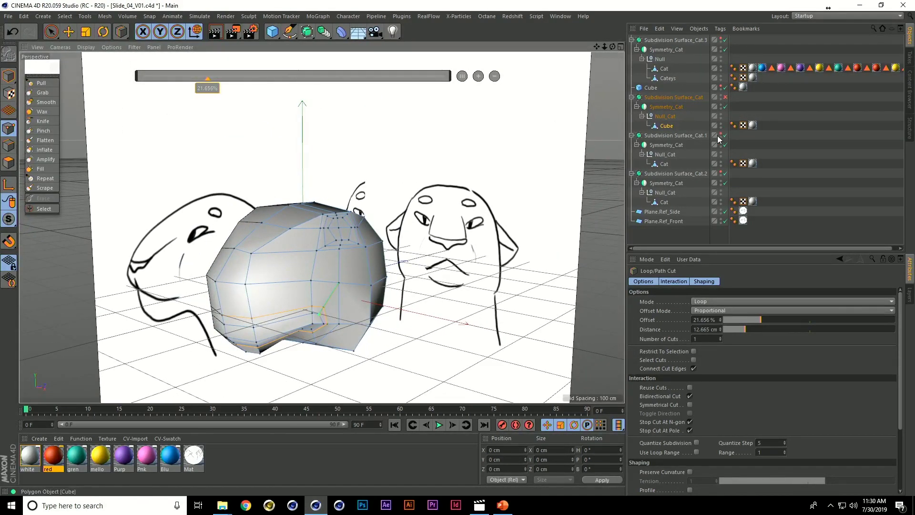
pyautogui.doubleClick(721, 96)
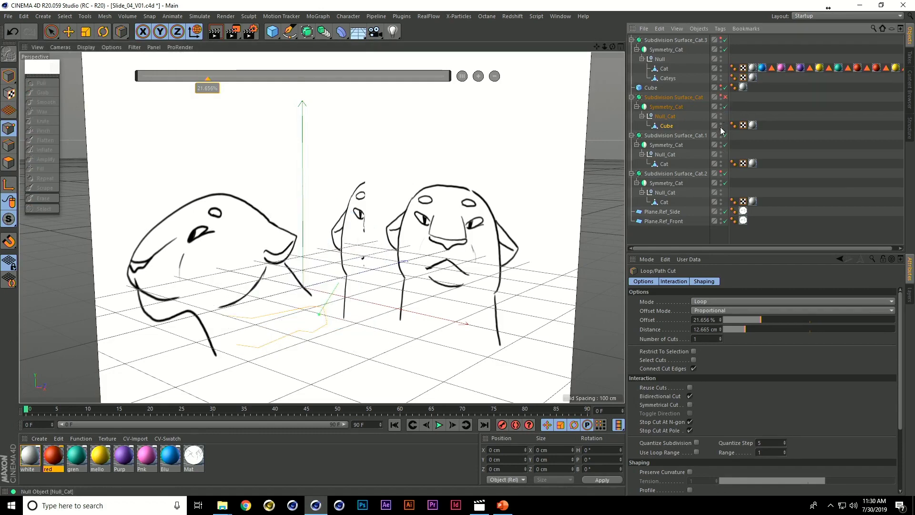
pyautogui.click(721, 134)
pyautogui.keyDown('alt'); pyautogui.moveTo(329, 269); pyautogui.dragTo(321, 209, button='middle'); pyautogui.keyUp('alt')
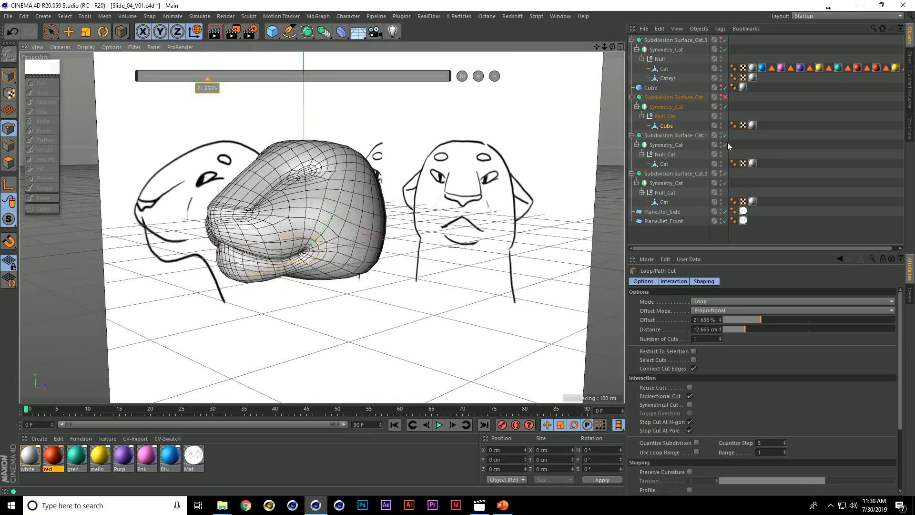
pyautogui.click(725, 135)
# - Examine the unsmoothed cat head's edge flow around the mouth, nose and eyes from the side, front and three-quarter angles
pyautogui.scroll(3, 248, 188)
pyautogui.moveTo(248, 188)
pyautogui.keyDown('alt'); pyautogui.mouseDown()
pyautogui.moveTo(431, 217)
pyautogui.moveTo(455, 210)
pyautogui.moveTo(359, 204)
pyautogui.moveTo(369, 184)
pyautogui.moveTo(372, 247)
pyautogui.mouseUp(); pyautogui.keyUp('alt')
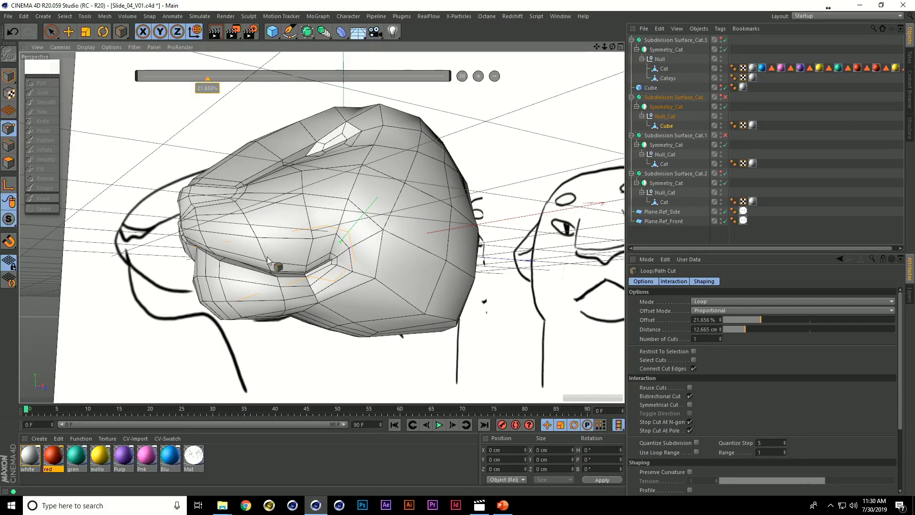
pyautogui.middleClick(417, 225)
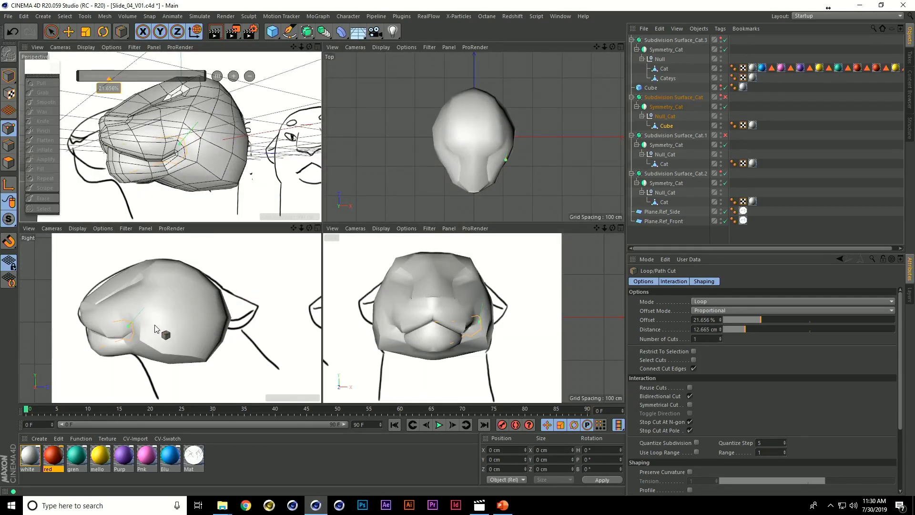
pyautogui.middleClick(222, 138)
pyautogui.keyDown('alt'); pyautogui.moveTo(531, 265); pyautogui.dragTo(533, 289); pyautogui.keyUp('alt')
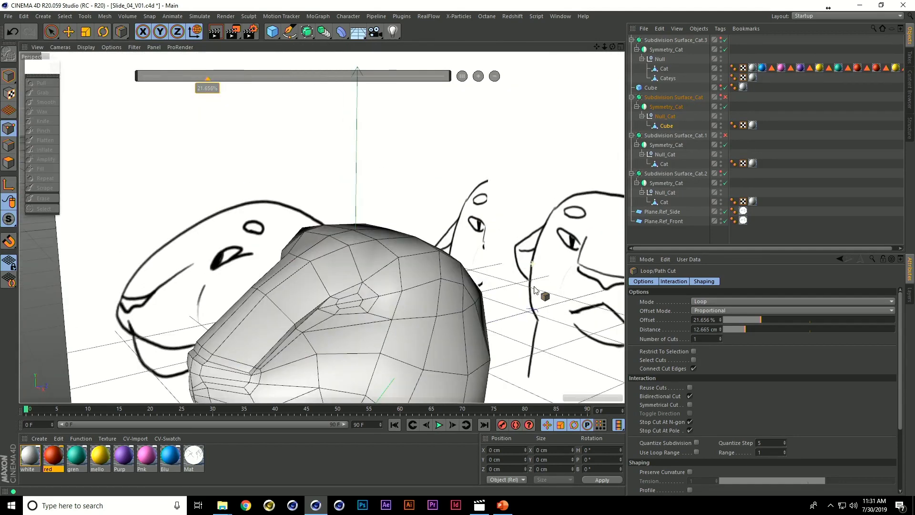
pyautogui.keyDown('alt'); pyautogui.moveTo(374, 310); pyautogui.dragTo(351, 208, button='middle'); pyautogui.keyUp('alt')
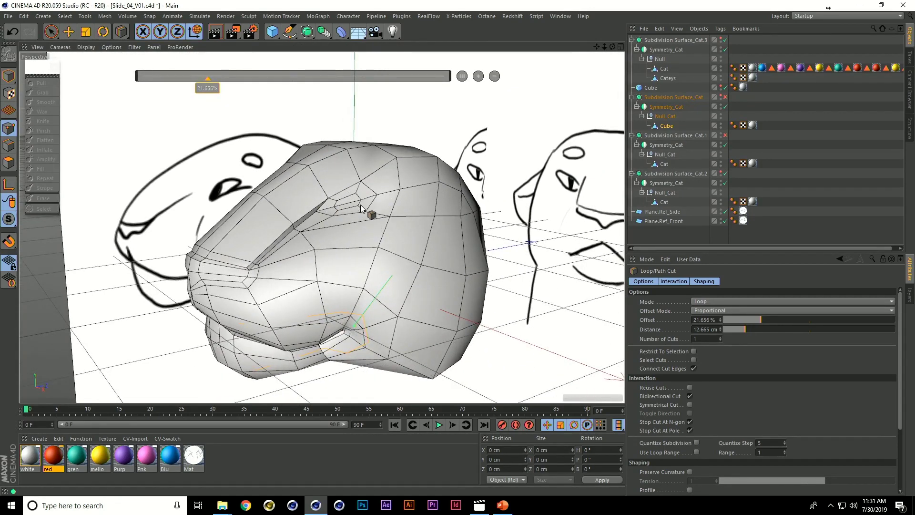
pyautogui.scroll(2, 364, 206)
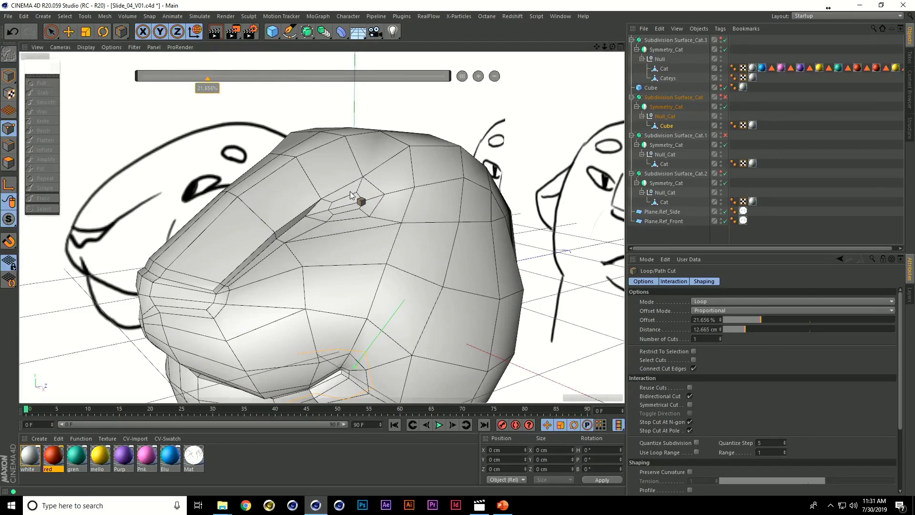
pyautogui.keyDown('alt'); pyautogui.moveTo(355, 244); pyautogui.dragTo(283, 260); pyautogui.keyUp('alt')
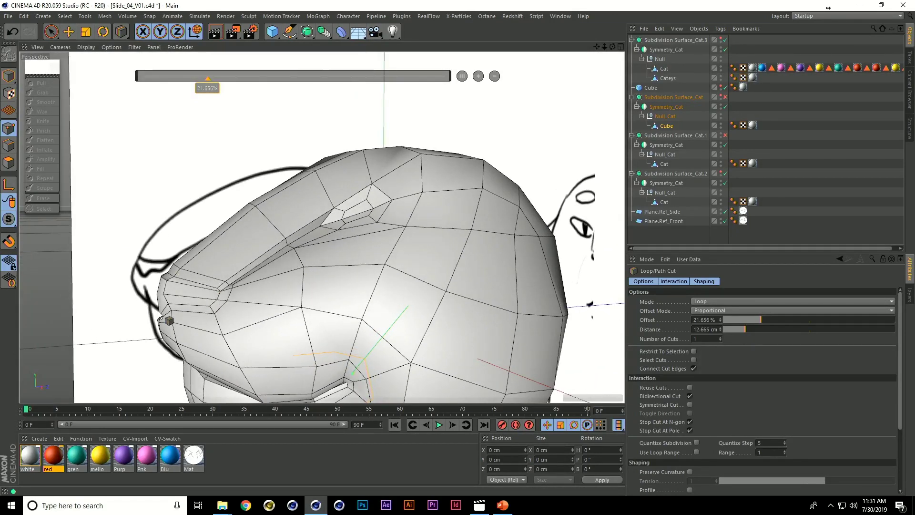
pyautogui.keyDown('alt'); pyautogui.moveTo(159, 310); pyautogui.dragTo(269, 224); pyautogui.keyUp('alt')
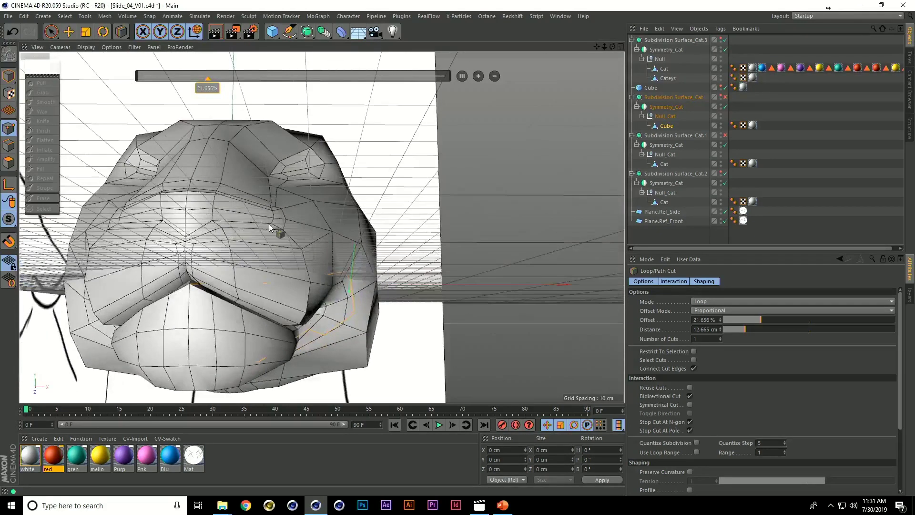
pyautogui.keyDown('alt'); pyautogui.moveTo(212, 297); pyautogui.dragTo(191, 259); pyautogui.keyUp('alt')
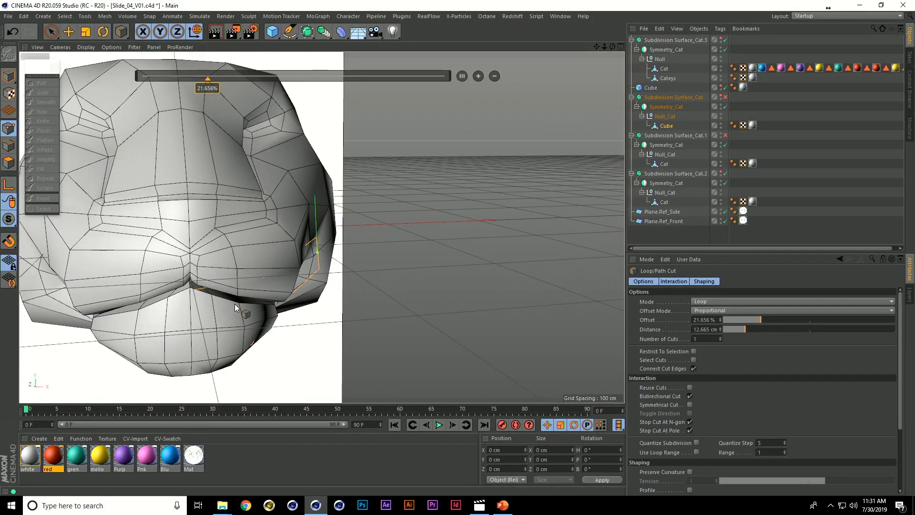
pyautogui.keyDown('alt'); pyautogui.moveTo(378, 293); pyautogui.dragTo(269, 165); pyautogui.keyUp('alt')
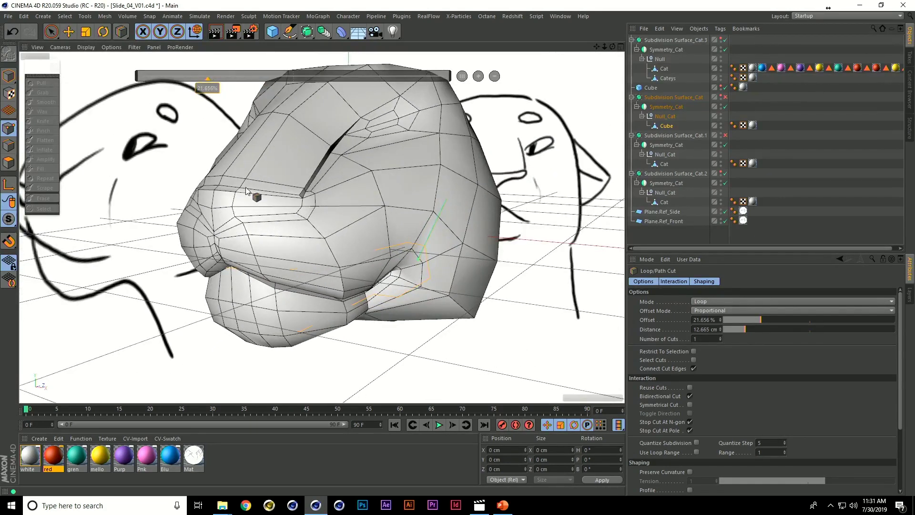
pyautogui.moveTo(424, 205)
pyautogui.keyDown('alt'); pyautogui.mouseDown()
pyautogui.moveTo(410, 204)
pyautogui.moveTo(309, 283)
pyautogui.mouseUp(); pyautogui.keyUp('alt')
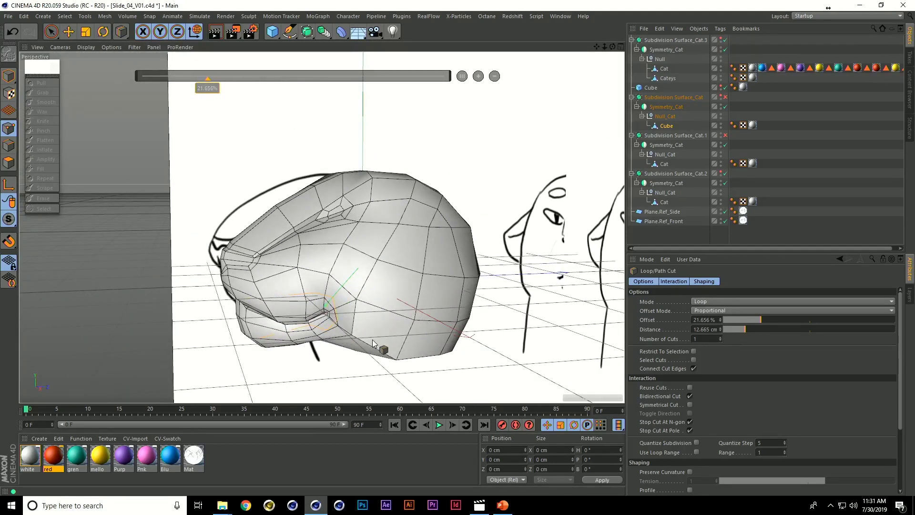
pyautogui.moveTo(373, 340)
pyautogui.keyDown('alt'); pyautogui.mouseDown()
pyautogui.moveTo(422, 335)
pyautogui.moveTo(422, 327)
pyautogui.mouseUp(); pyautogui.keyUp('alt')
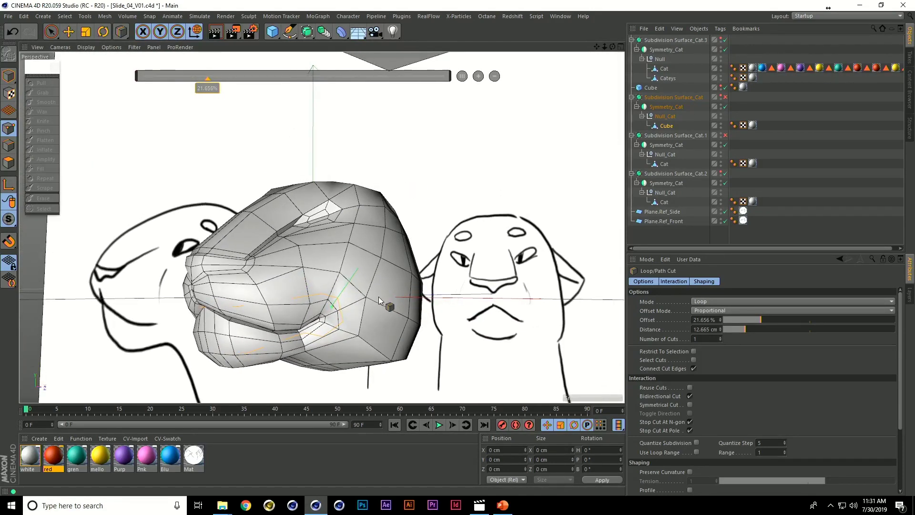
pyautogui.keyDown('alt'); pyautogui.moveTo(403, 292); pyautogui.dragTo(391, 259); pyautogui.keyUp('alt')
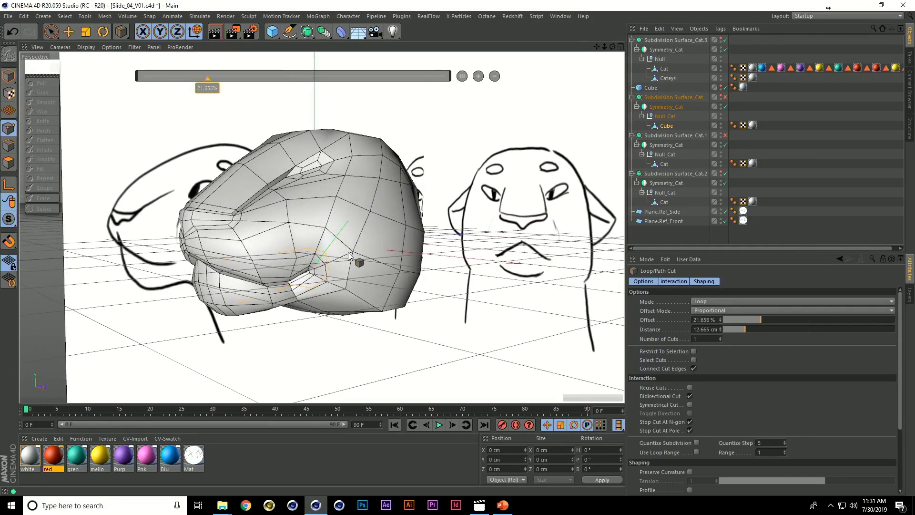
# - Re-enable subdivision on the Subdivision Surface_Cat.1 head and hide that head
pyautogui.keyDown('alt'); pyautogui.moveTo(366, 224); pyautogui.dragTo(335, 286); pyautogui.keyUp('alt')
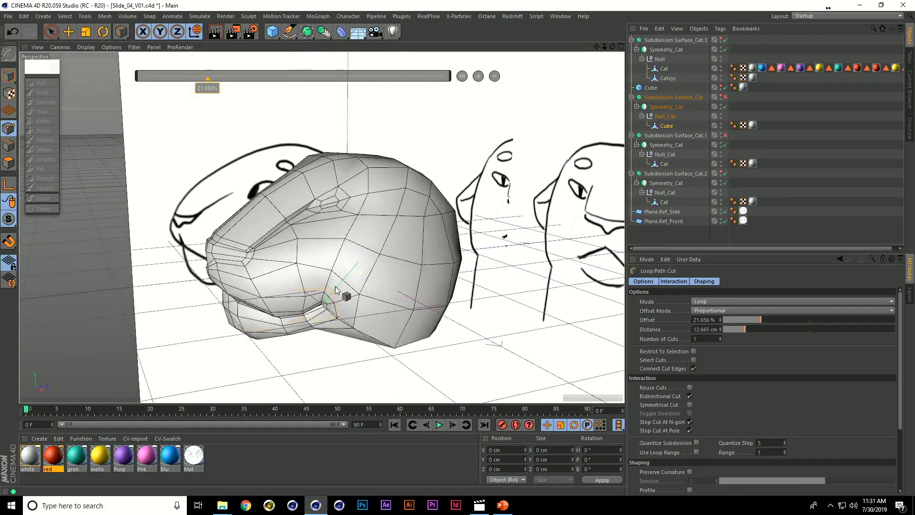
pyautogui.click(726, 136)
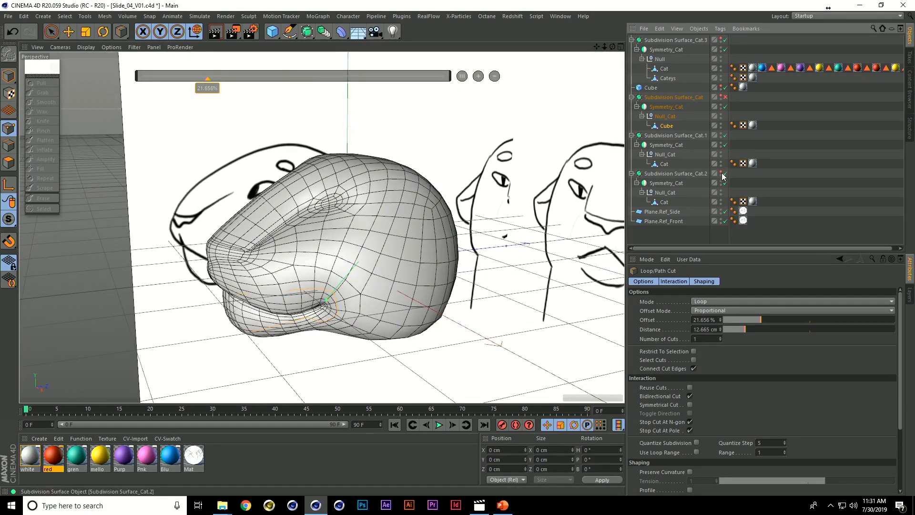
pyautogui.doubleClick(720, 134)
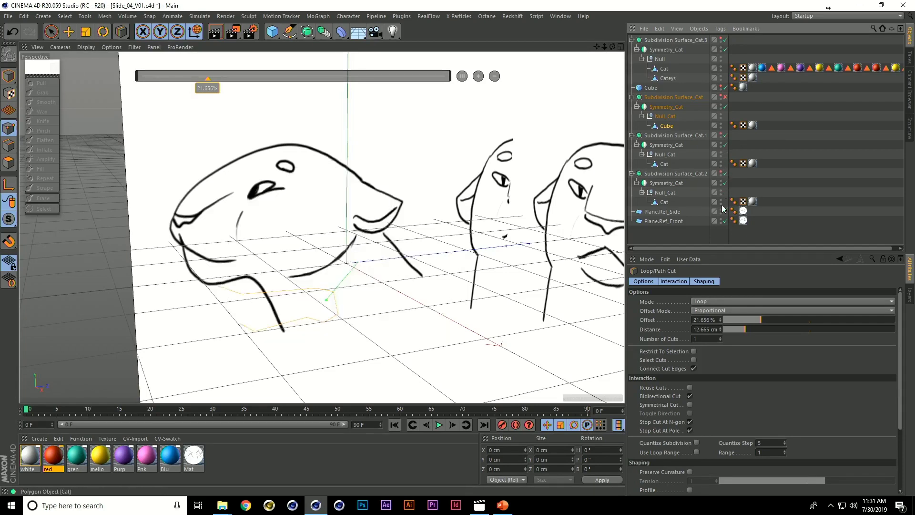
# - Show the Subdivision Surface_Cat.2 head with its subdivision disabled and examine its edge flow from the side and underneath
pyautogui.click(721, 172)
pyautogui.keyDown('alt'); pyautogui.moveTo(237, 263); pyautogui.dragTo(259, 234); pyautogui.keyUp('alt')
pyautogui.click(725, 174)
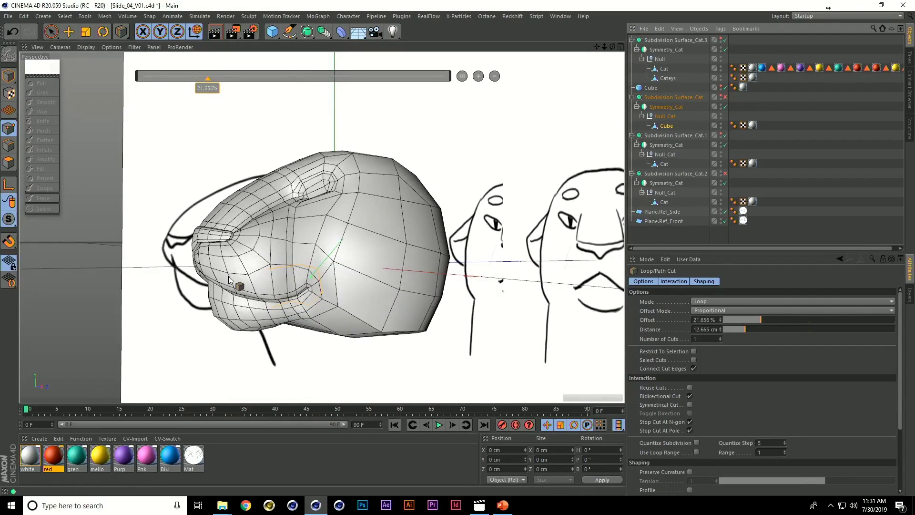
pyautogui.keyDown('alt'); pyautogui.moveTo(229, 280); pyautogui.dragTo(158, 177); pyautogui.keyUp('alt')
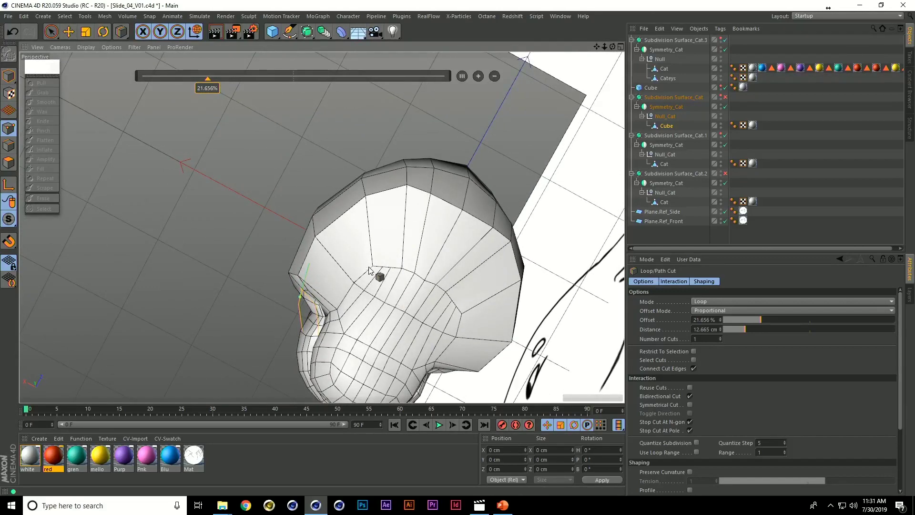
pyautogui.moveTo(370, 271)
pyautogui.keyDown('alt'); pyautogui.mouseDown()
pyautogui.moveTo(386, 208)
pyautogui.moveTo(440, 191)
pyautogui.moveTo(426, 342)
pyautogui.moveTo(481, 348)
pyautogui.moveTo(299, 285)
pyautogui.moveTo(641, 193)
pyautogui.mouseUp(); pyautogui.keyUp('alt')
pyautogui.moveTo(442, 177)
pyautogui.keyDown('alt'); pyautogui.mouseDown()
pyautogui.moveTo(427, 170)
pyautogui.moveTo(518, 278)
pyautogui.mouseUp(); pyautogui.keyUp('alt')
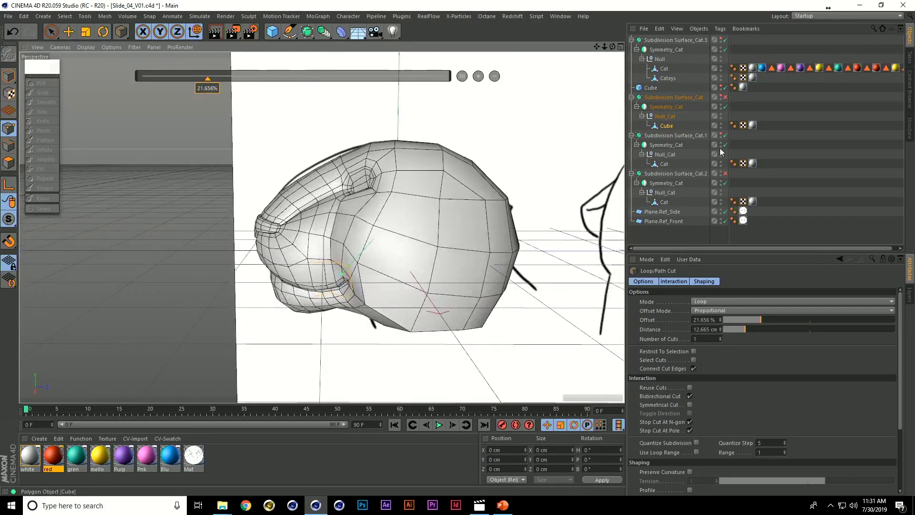
# - Hide the Subdivision Surface_Cat.2 head and show the color-coded Subdivision Surface_Cat.3 head with its subdivision disabled
pyautogui.click(725, 173)
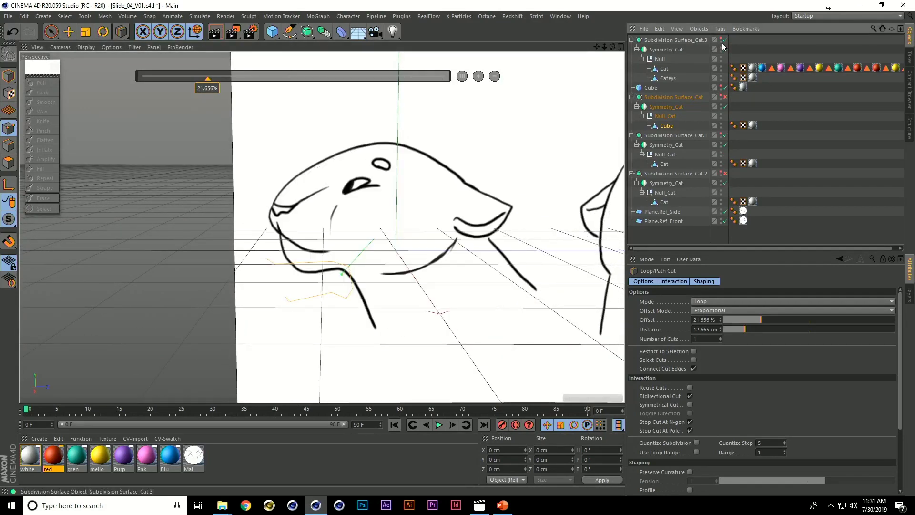
pyautogui.click(724, 40)
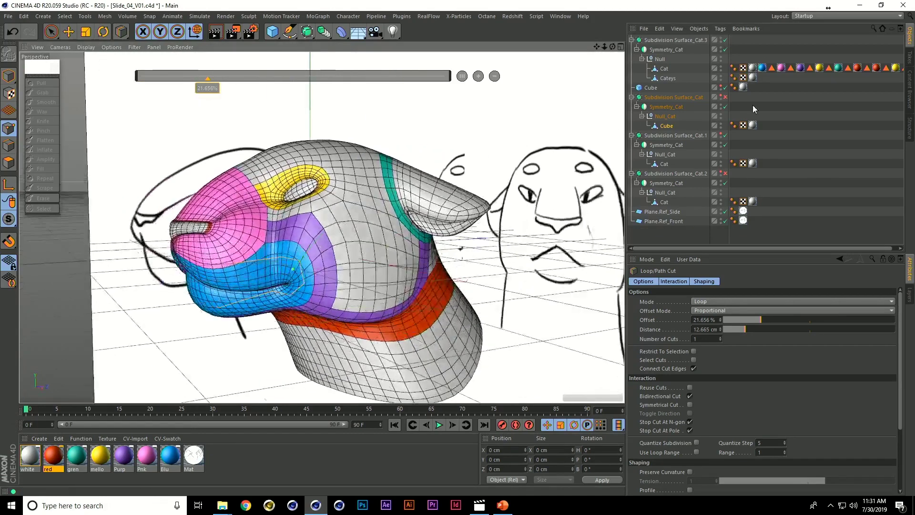
pyautogui.click(725, 41)
# - Examine the color-coded edge loops around the mouth, nose, eyes, cheek, ear and neck of the unsmoothed cat head
pyautogui.keyDown('alt'); pyautogui.moveTo(319, 308); pyautogui.dragTo(359, 280, button='middle'); pyautogui.keyUp('alt')
pyautogui.keyDown('alt'); pyautogui.moveTo(360, 280); pyautogui.dragTo(388, 281); pyautogui.keyUp('alt')
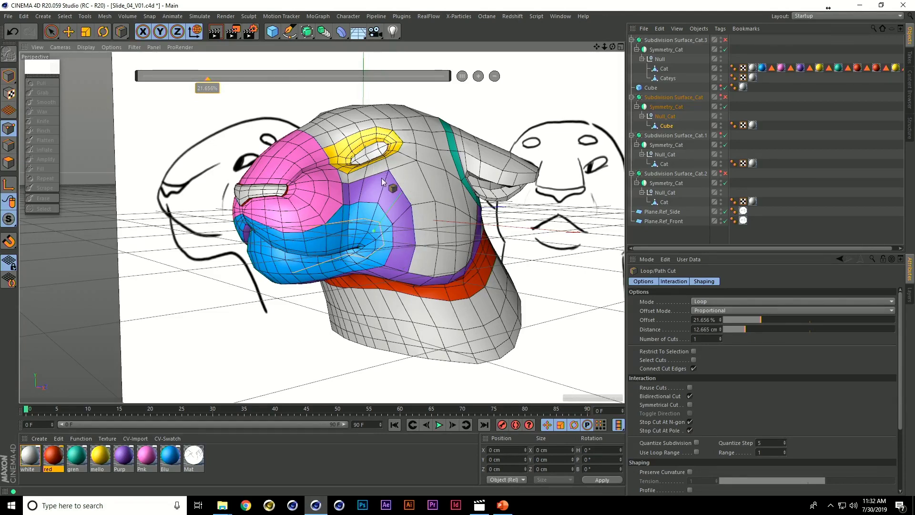
pyautogui.scroll(2, 383, 218)
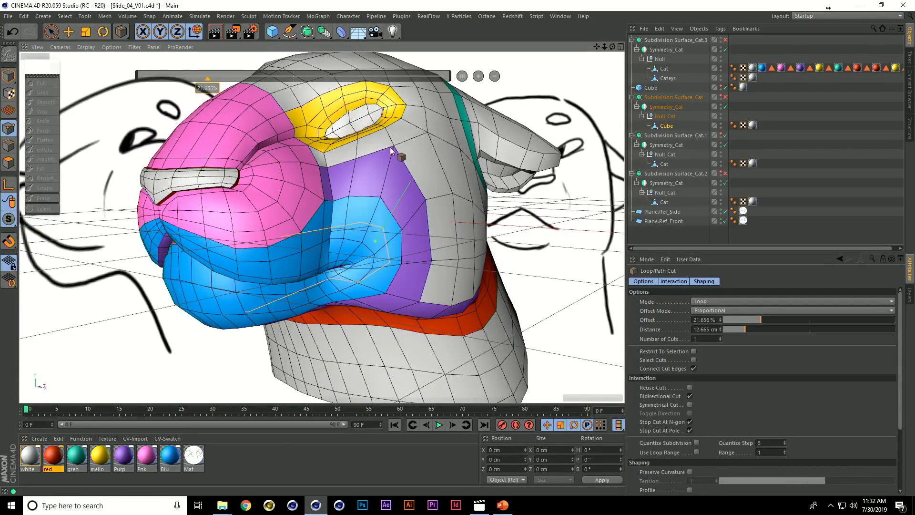
pyautogui.keyDown('alt'); pyautogui.moveTo(368, 268); pyautogui.dragTo(319, 254); pyautogui.keyUp('alt')
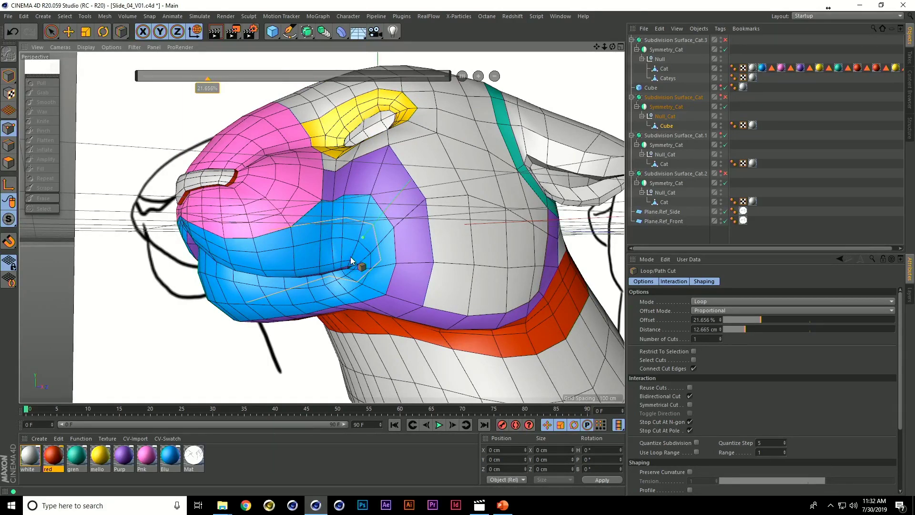
pyautogui.keyDown('alt'); pyautogui.moveTo(431, 281); pyautogui.dragTo(578, 240); pyautogui.keyUp('alt')
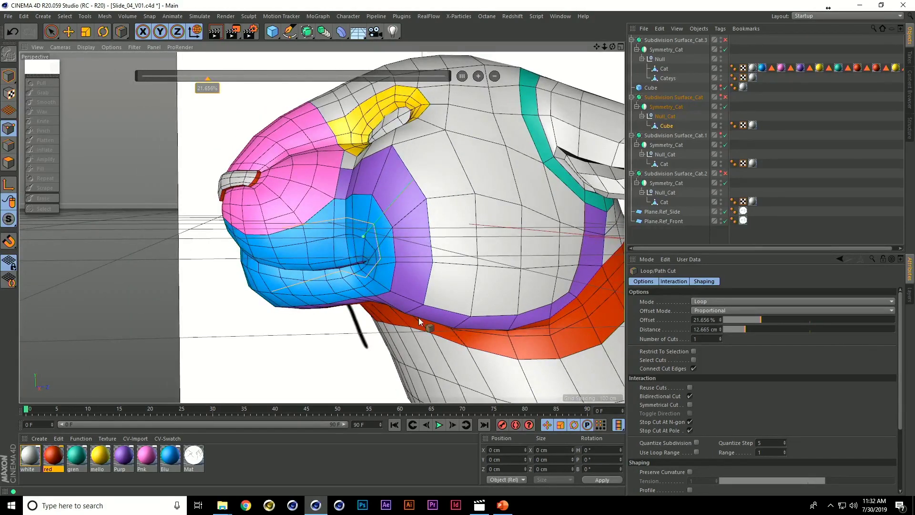
pyautogui.keyDown('alt'); pyautogui.moveTo(388, 329); pyautogui.dragTo(429, 253); pyautogui.keyUp('alt')
pyautogui.keyDown('alt'); pyautogui.moveTo(429, 298); pyautogui.dragTo(413, 244); pyautogui.keyUp('alt')
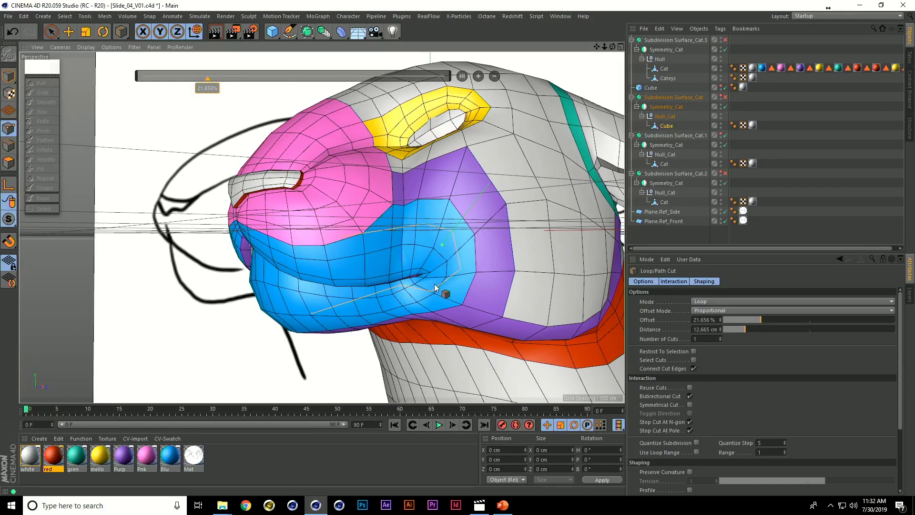
pyautogui.keyDown('alt'); pyautogui.moveTo(428, 270); pyautogui.dragTo(431, 220, button='right'); pyautogui.keyUp('alt')
pyautogui.keyDown('alt'); pyautogui.moveTo(484, 251); pyautogui.dragTo(405, 290, button='middle'); pyautogui.keyUp('alt')
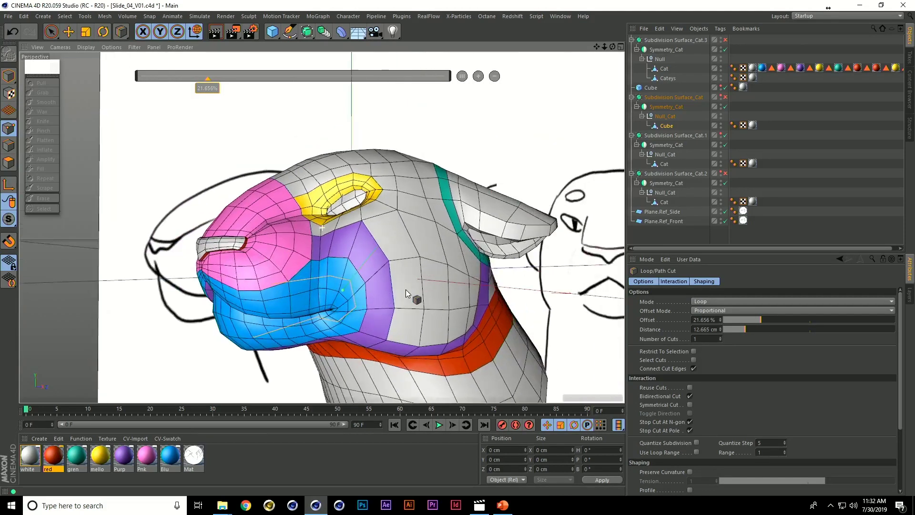
pyautogui.keyDown('alt'); pyautogui.moveTo(405, 290); pyautogui.dragTo(442, 308); pyautogui.keyUp('alt')
pyautogui.keyDown('alt'); pyautogui.moveTo(442, 307); pyautogui.dragTo(445, 305, button='right'); pyautogui.keyUp('alt')
pyautogui.keyDown('alt'); pyautogui.moveTo(446, 305); pyautogui.dragTo(427, 293, button='middle'); pyautogui.keyUp('alt')
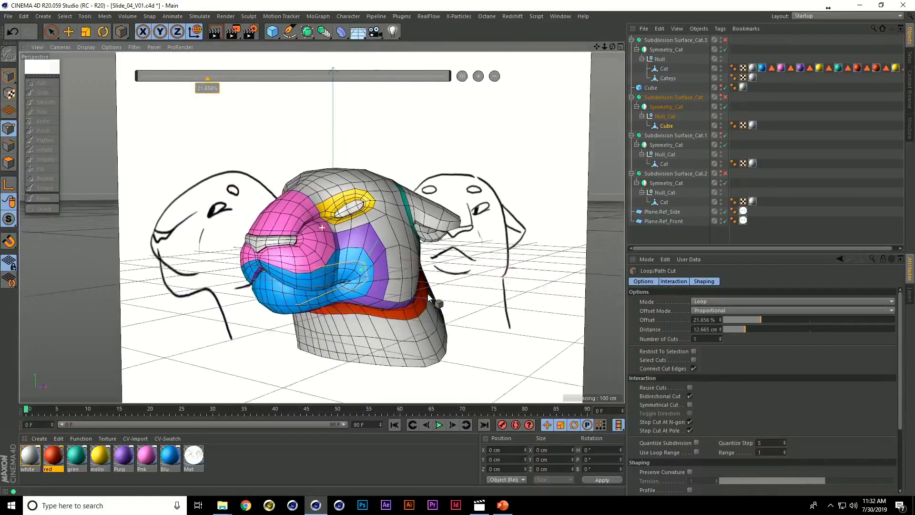
pyautogui.keyDown('alt'); pyautogui.moveTo(428, 293); pyautogui.dragTo(443, 283); pyautogui.keyUp('alt')
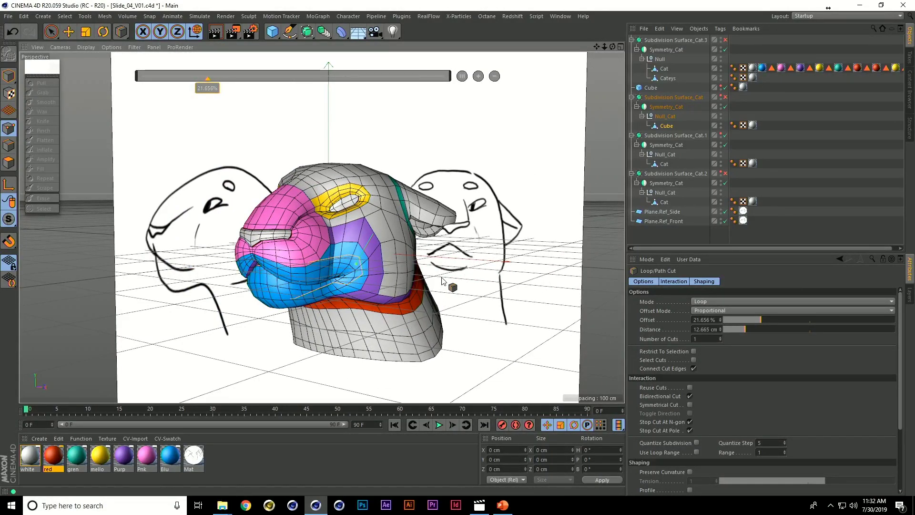
# - Switch to the Slide_05_V01.c4d scene and view the blocked-out character's upper body against the front reference
pyautogui.click(567, 18)
pyautogui.click(585, 276)
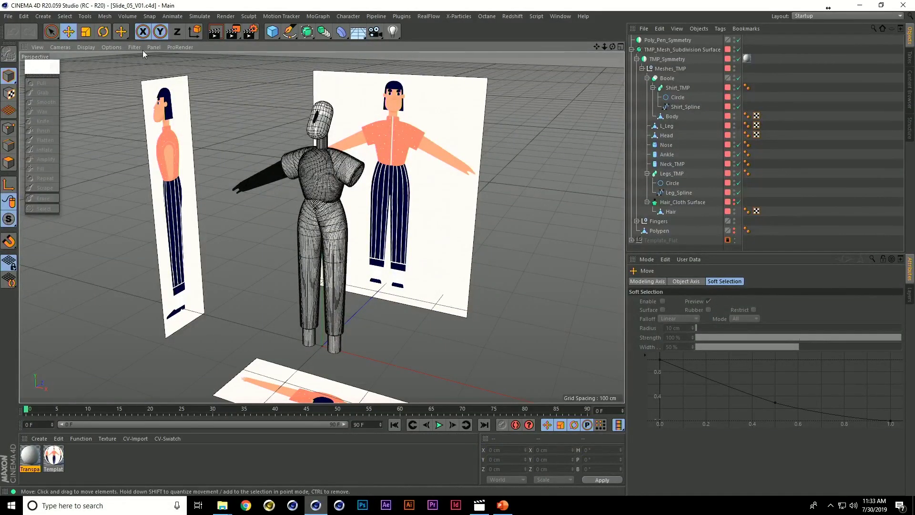
pyautogui.scroll(3, 385, 204)
pyautogui.keyDown('alt'); pyautogui.moveTo(385, 204); pyautogui.dragTo(397, 176); pyautogui.keyUp('alt')
pyautogui.keyDown('alt'); pyautogui.moveTo(396, 95); pyautogui.dragTo(356, 221, button='middle'); pyautogui.keyUp('alt')
pyautogui.scroll(6, 358, 220)
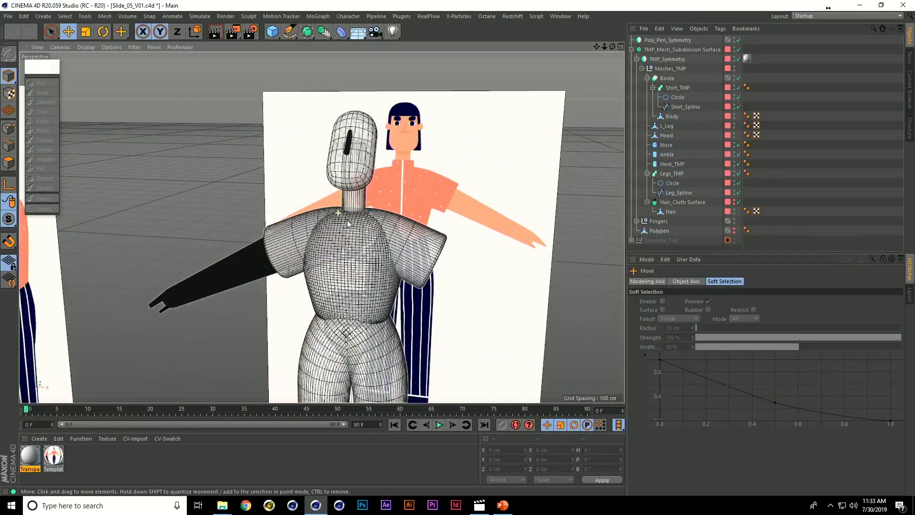
# - Select TMP_Mesh_Subdivision Surface and examine the template character's head, torso and sleeves from several angles
pyautogui.keyDown('alt'); pyautogui.moveTo(391, 281); pyautogui.dragTo(385, 254); pyautogui.keyUp('alt')
pyautogui.keyDown('alt'); pyautogui.moveTo(270, 135); pyautogui.dragTo(414, 226); pyautogui.keyUp('alt')
pyautogui.click(374, 265)
pyautogui.scroll(-3, 413, 227)
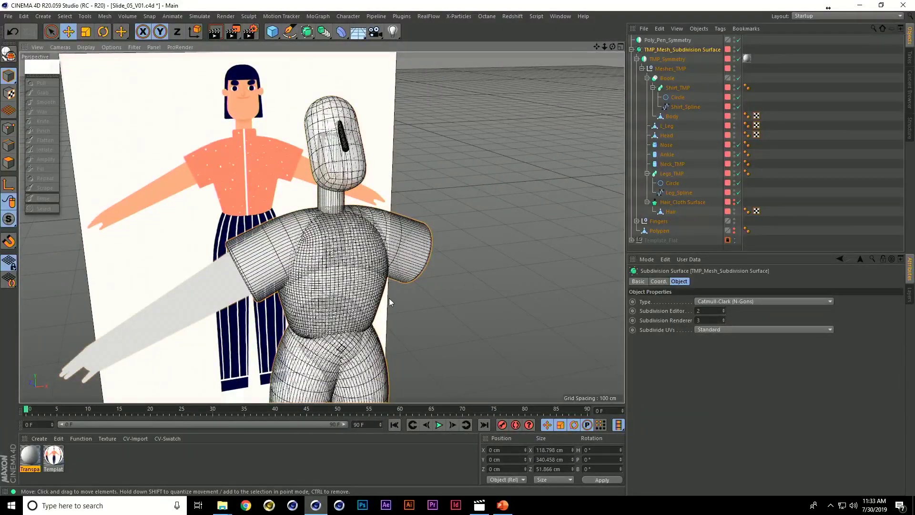
pyautogui.keyDown('alt'); pyautogui.moveTo(389, 298); pyautogui.dragTo(353, 289); pyautogui.keyUp('alt')
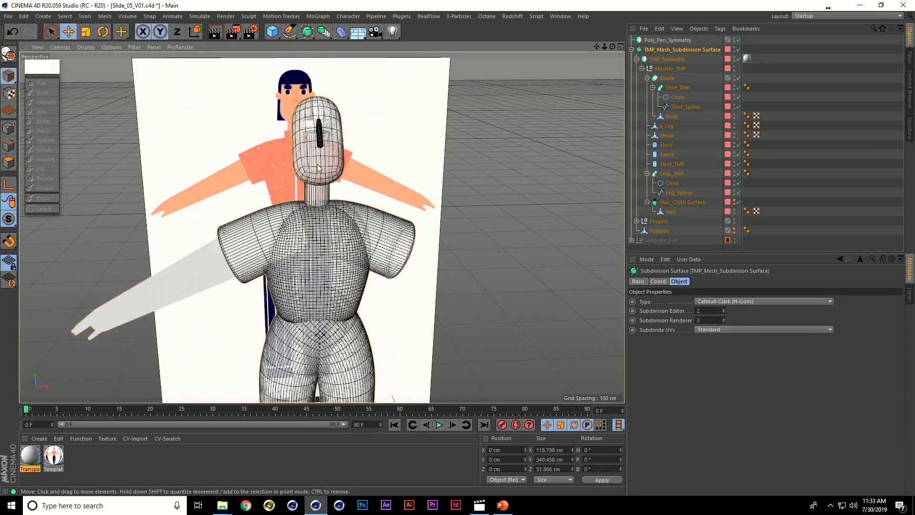
pyautogui.keyDown('alt'); pyautogui.moveTo(321, 225); pyautogui.dragTo(379, 217); pyautogui.keyUp('alt')
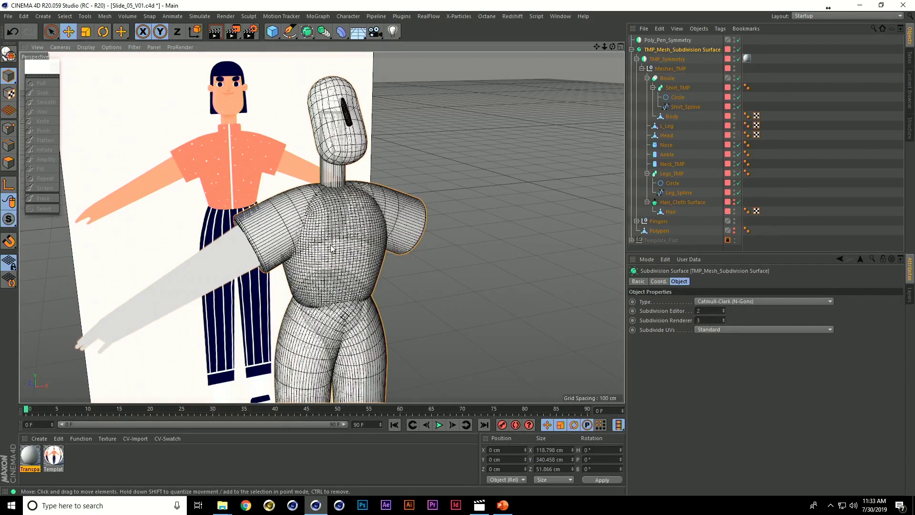
# - Inspect how the shirt is built by selecting the Boole, its Shirt_TMP sweep and the Shirt_Spline in turn
pyautogui.click(668, 78)
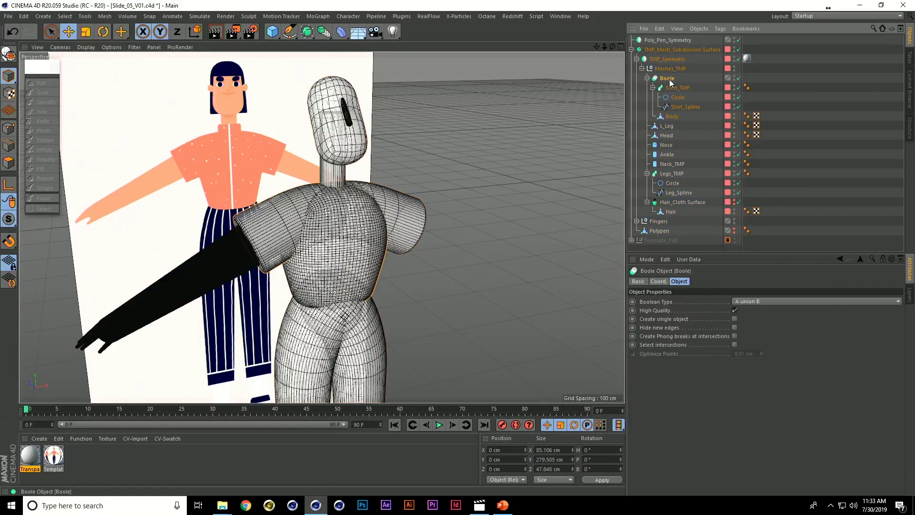
pyautogui.scroll(6, 430, 210)
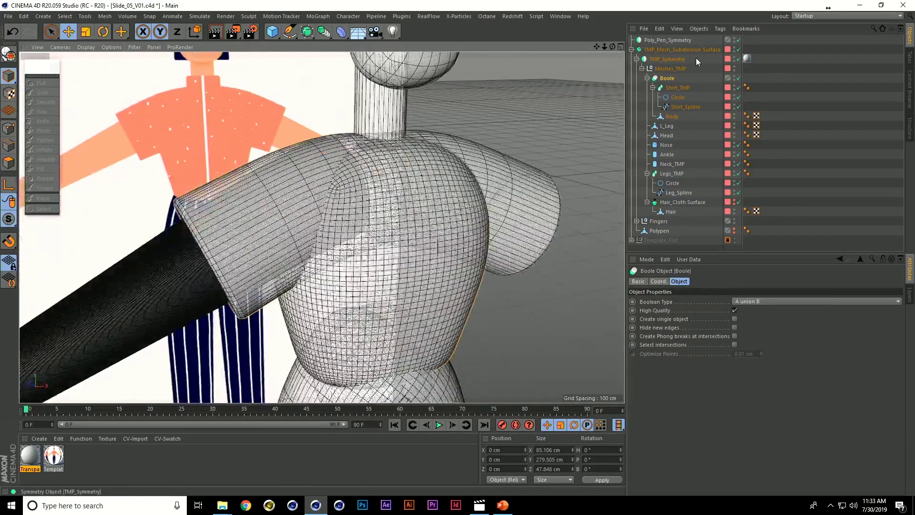
pyautogui.click(681, 90)
pyautogui.keyDown('alt'); pyautogui.moveTo(477, 203); pyautogui.dragTo(440, 207); pyautogui.keyUp('alt')
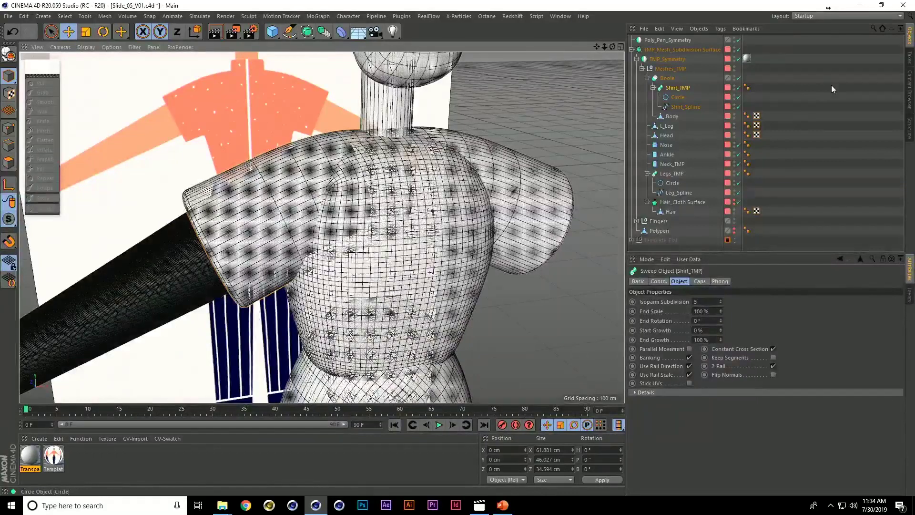
pyautogui.click(685, 107)
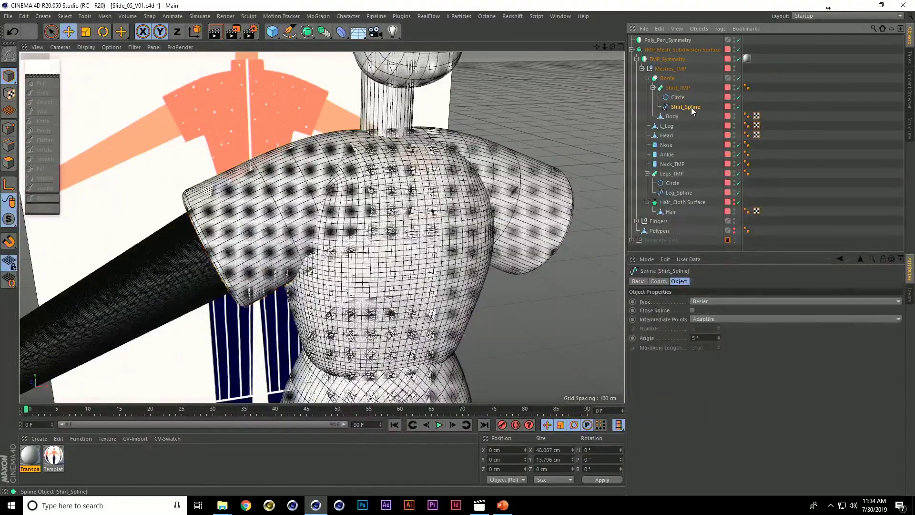
# - Turn the Shirt_TMP sweep off to check what it contributes to the torso, and turn it back on
pyautogui.click(738, 88)
pyautogui.keyDown('alt'); pyautogui.moveTo(469, 190); pyautogui.dragTo(580, 230); pyautogui.keyUp('alt')
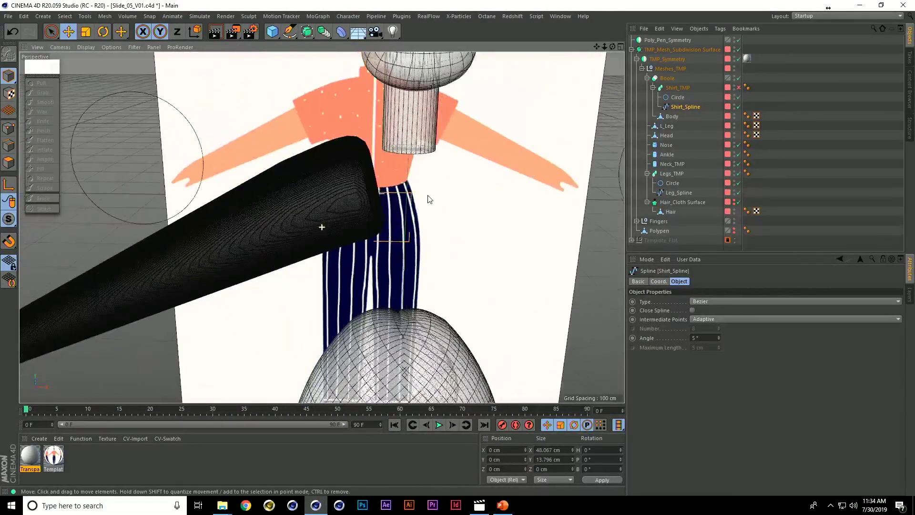
pyautogui.keyDown('alt'); pyautogui.moveTo(498, 206); pyautogui.dragTo(434, 178, button='middle'); pyautogui.keyUp('alt')
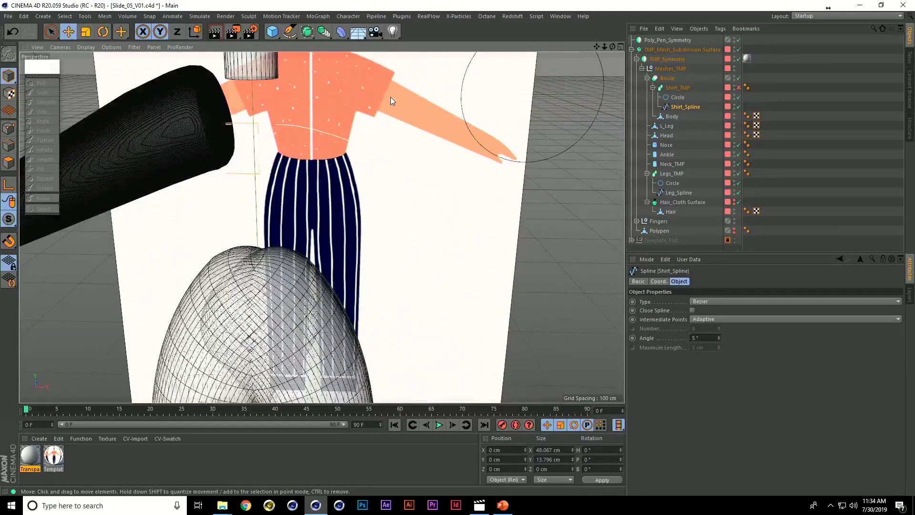
pyautogui.click(738, 87)
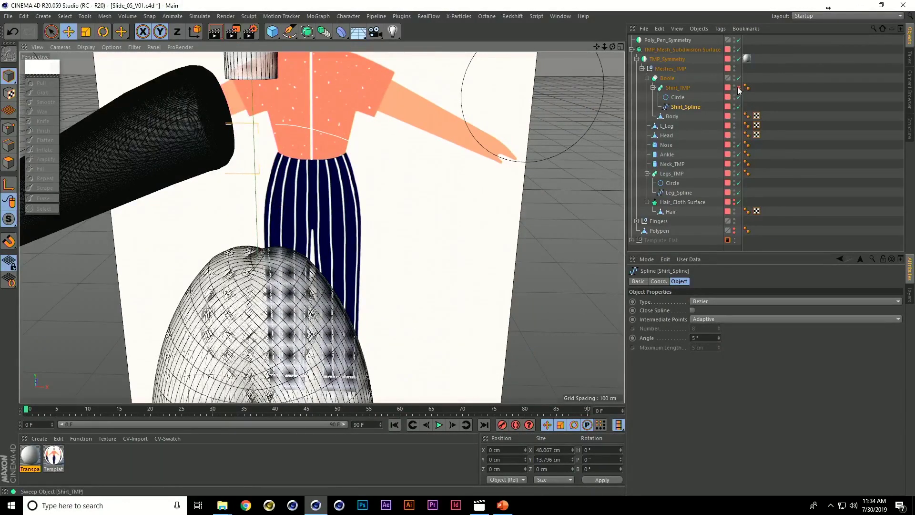
pyautogui.keyDown('alt'); pyautogui.moveTo(352, 177); pyautogui.dragTo(424, 223, button='middle'); pyautogui.keyUp('alt')
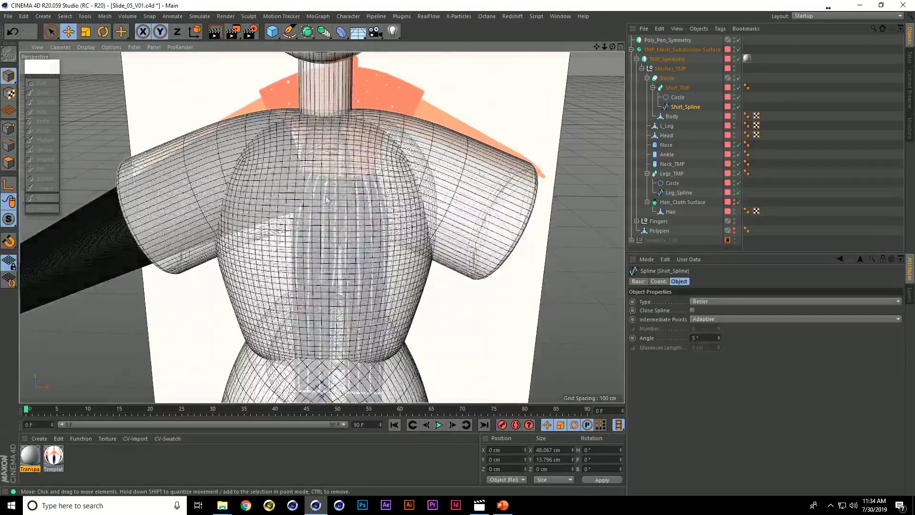
# - Examine the shirt and torso shape against the side reference in the perspective and Right views
pyautogui.keyDown('alt'); pyautogui.moveTo(320, 196); pyautogui.dragTo(312, 172); pyautogui.keyUp('alt')
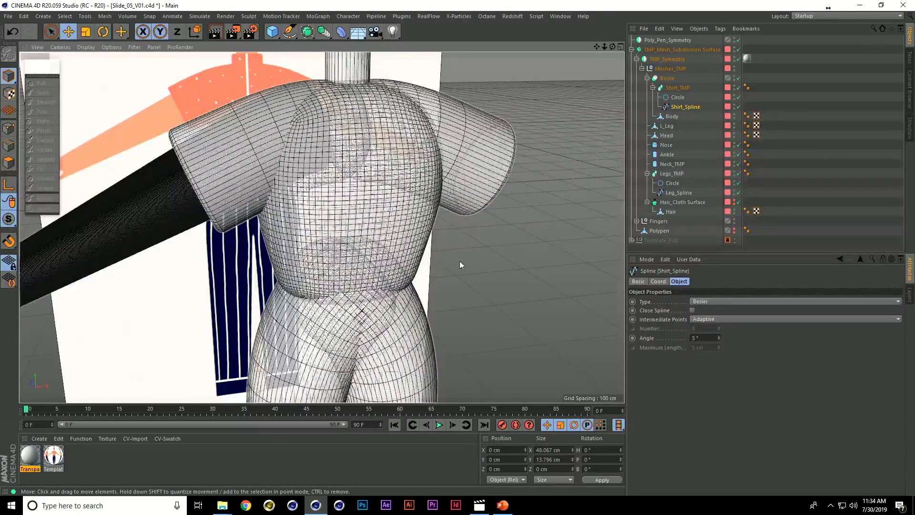
pyautogui.keyDown('alt'); pyautogui.moveTo(382, 229); pyautogui.dragTo(179, 216); pyautogui.keyUp('alt')
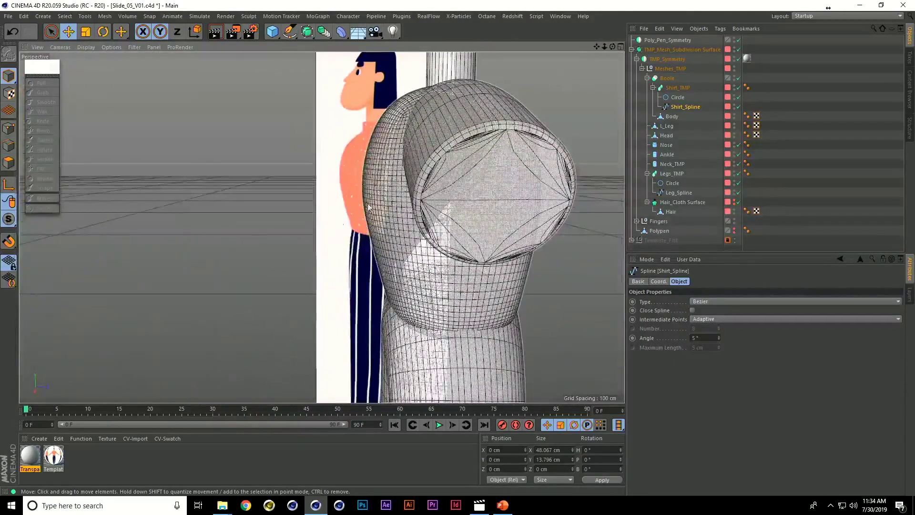
pyautogui.middleClick(392, 209)
pyautogui.scroll(7, 199, 270)
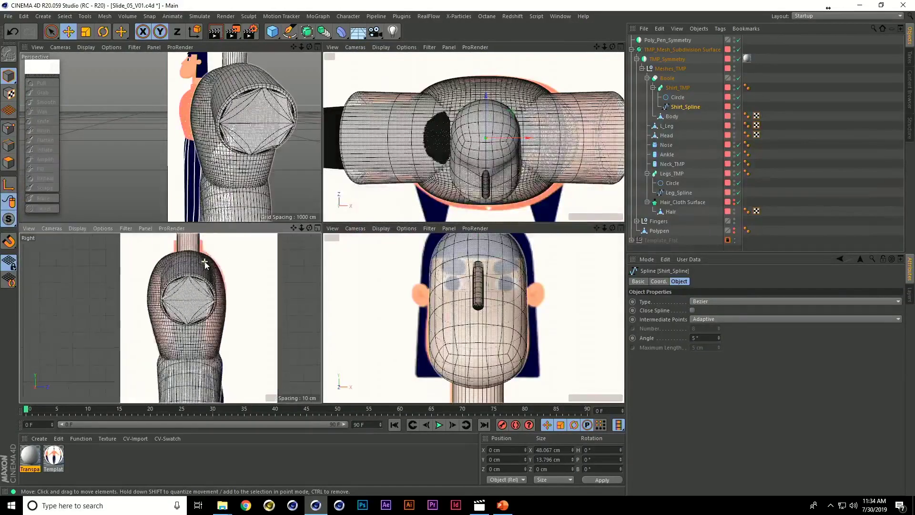
pyautogui.keyDown('alt'); pyautogui.moveTo(216, 279); pyautogui.dragTo(218, 293, button='middle'); pyautogui.keyUp('alt')
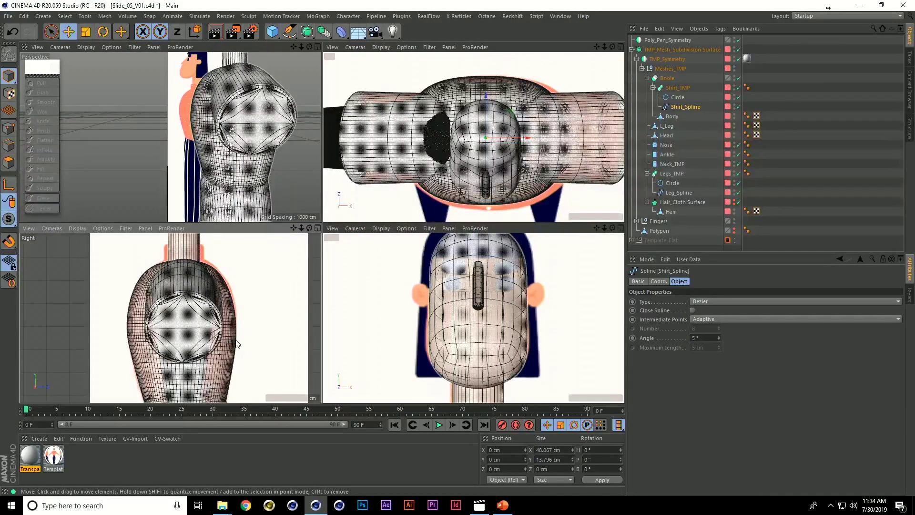
pyautogui.keyDown('alt'); pyautogui.moveTo(187, 377); pyautogui.dragTo(186, 332, button='middle'); pyautogui.keyUp('alt')
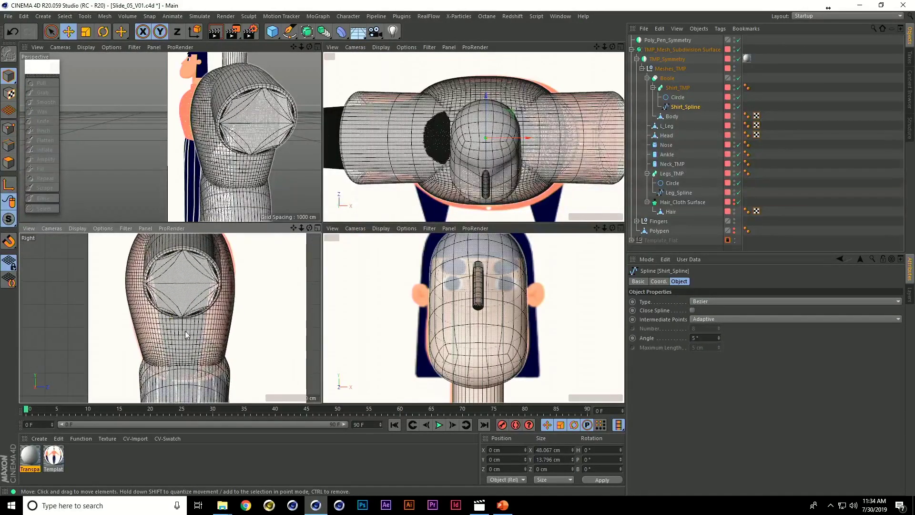
pyautogui.middleClick(186, 127)
pyautogui.scroll(-4, 358, 243)
pyautogui.keyDown('alt'); pyautogui.moveTo(358, 244); pyautogui.dragTo(613, 267); pyautogui.keyUp('alt')
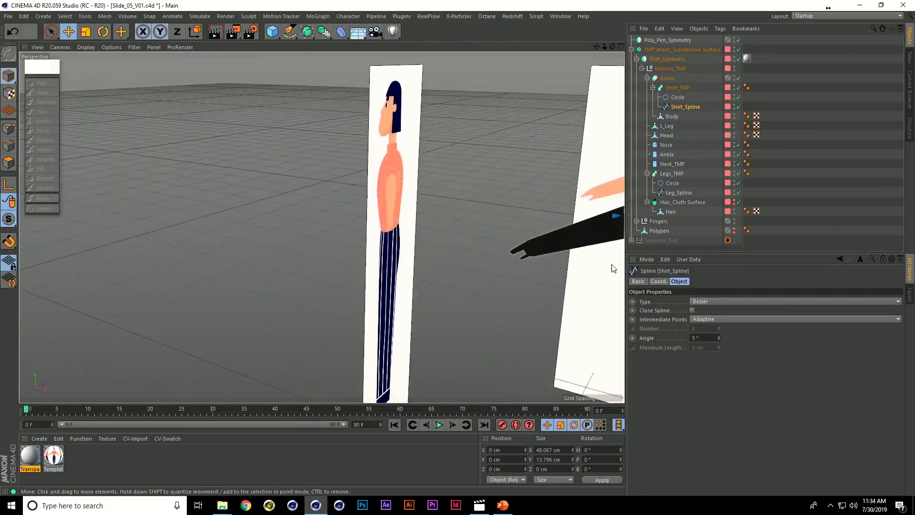
# - Select the Volume Mesher that forms the character's arm and examine the arm, sleeve and hand mesh from several angles
pyautogui.keyDown('alt'); pyautogui.moveTo(613, 267); pyautogui.dragTo(349, 217, button='middle'); pyautogui.keyUp('alt')
pyautogui.keyDown('alt'); pyautogui.moveTo(349, 218); pyautogui.dragTo(394, 281); pyautogui.keyUp('alt')
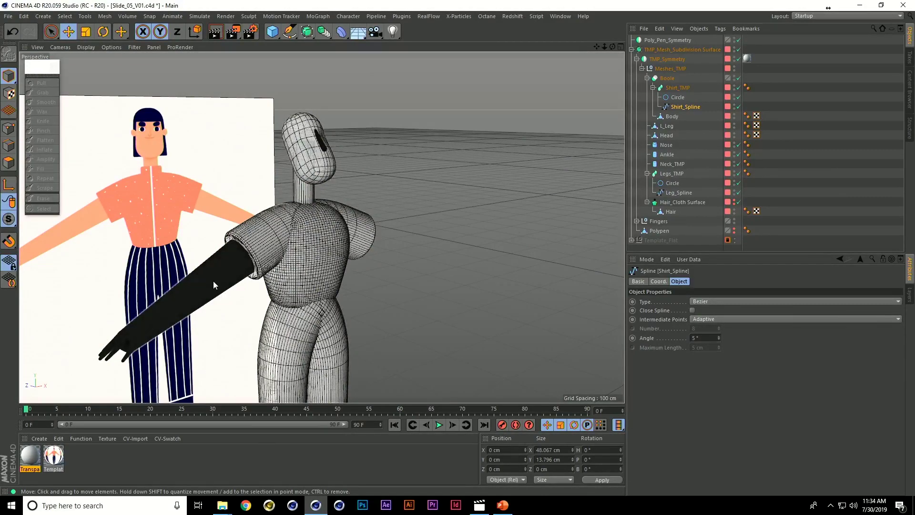
pyautogui.scroll(8, 222, 307)
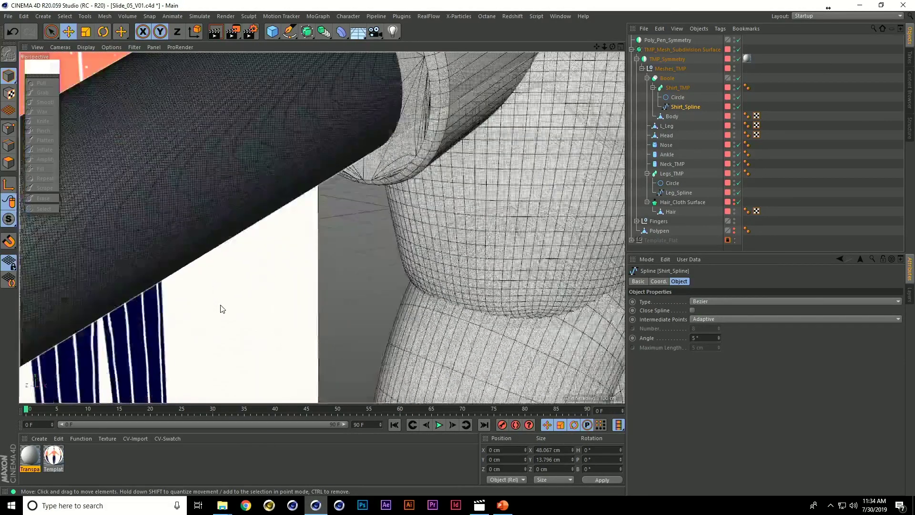
pyautogui.scroll(-8, 222, 306)
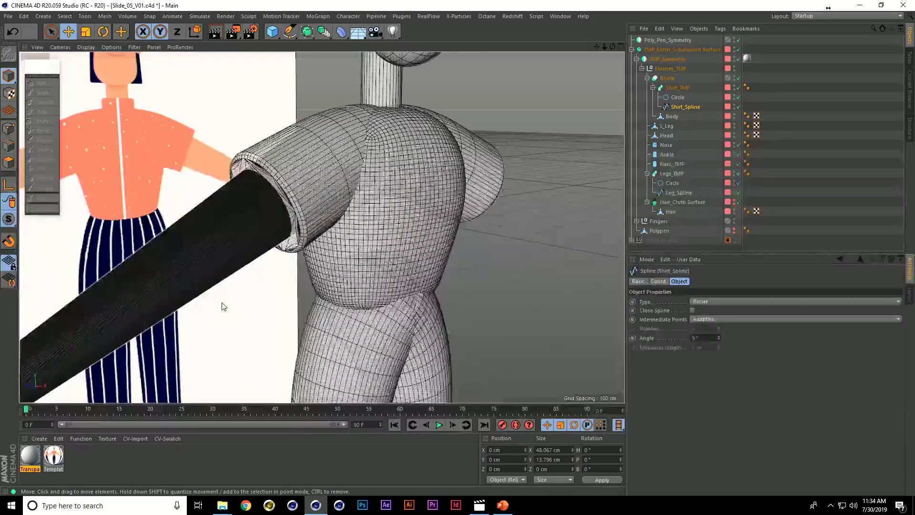
pyautogui.click(207, 275)
pyautogui.keyDown('alt'); pyautogui.moveTo(206, 275); pyautogui.dragTo(405, 265); pyautogui.keyUp('alt')
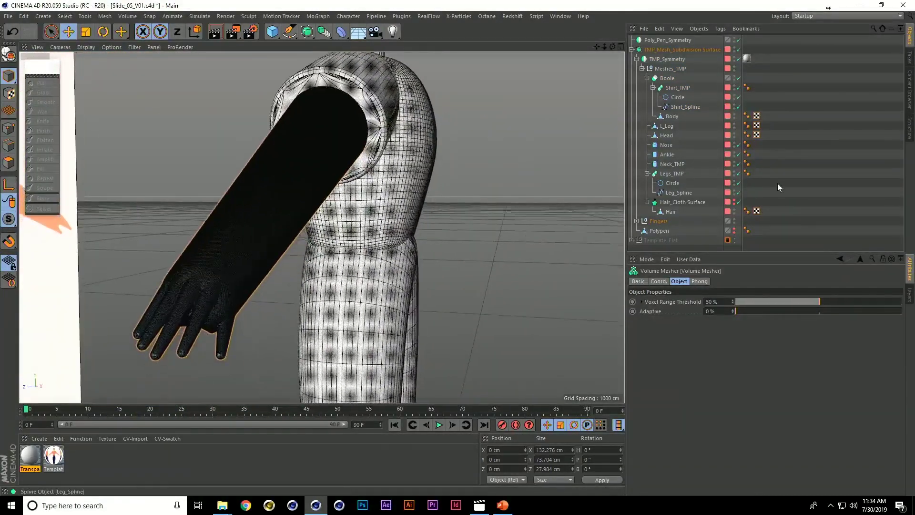
# - Inspect the parts inside the Fingers group by selecting Finger_04, Finger_03, Cube and the Arms_TMP sweep in turn
pyautogui.click(637, 221)
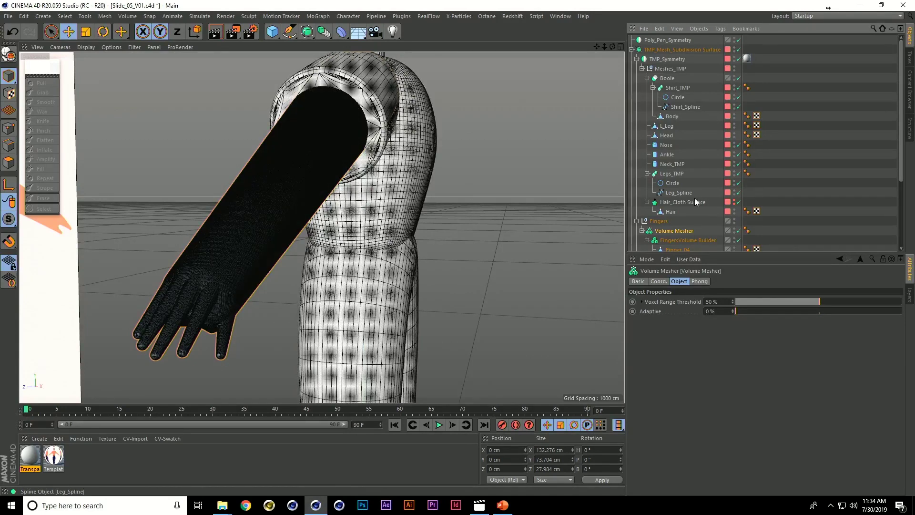
pyautogui.scroll(-5, 694, 198)
pyautogui.click(673, 153)
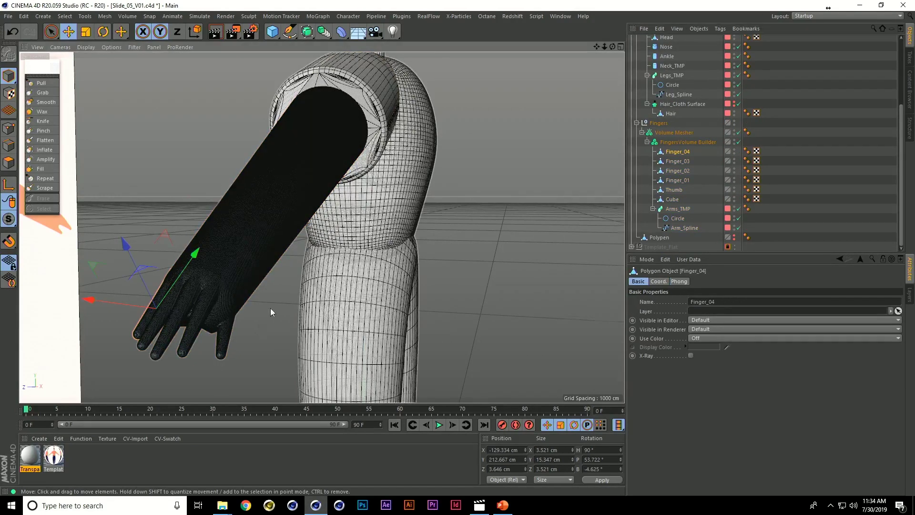
pyautogui.keyDown('alt'); pyautogui.moveTo(270, 308); pyautogui.dragTo(286, 288, button='middle'); pyautogui.keyUp('alt')
pyautogui.keyDown('alt'); pyautogui.moveTo(286, 288); pyautogui.dragTo(336, 287); pyautogui.keyUp('alt')
pyautogui.scroll(3, 336, 287)
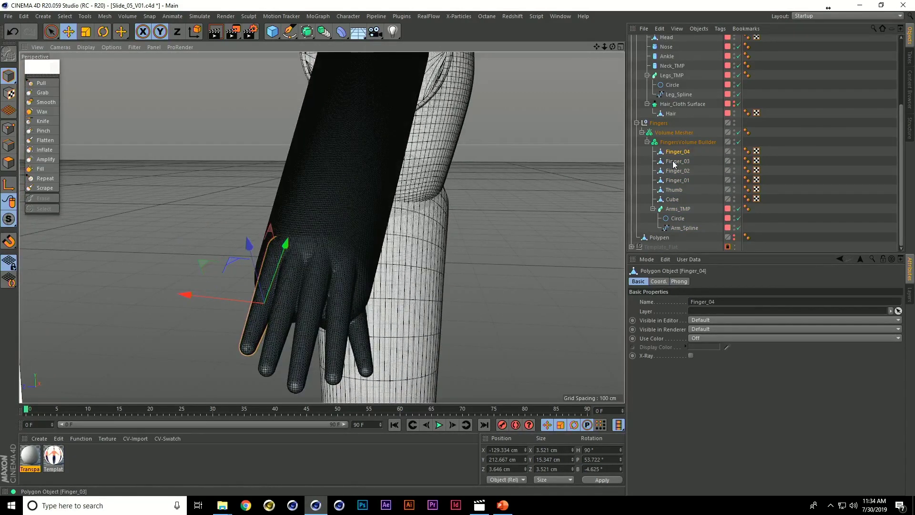
pyautogui.click(677, 172)
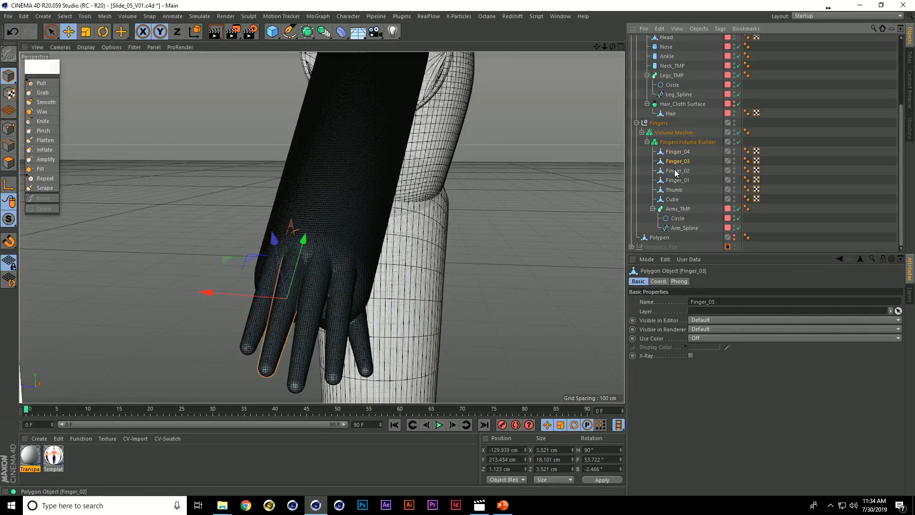
pyautogui.click(678, 210)
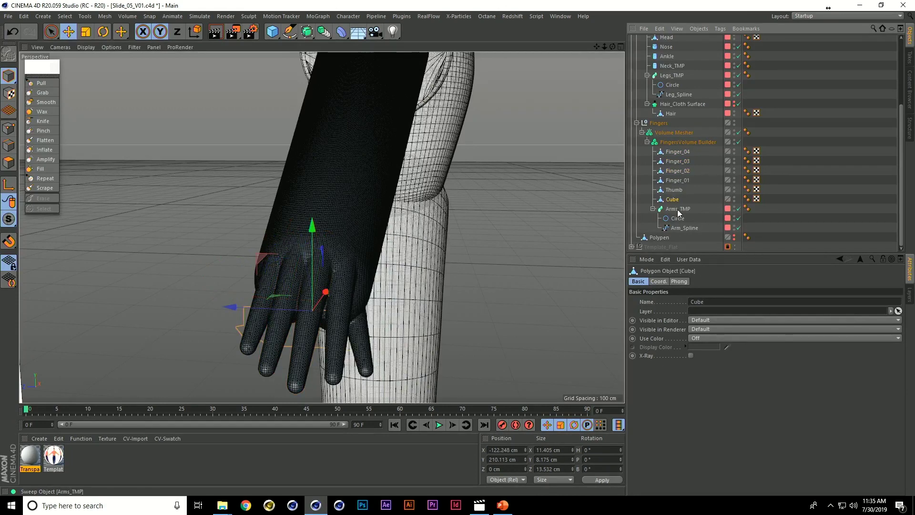
# - Turn off the Volume Mesher and FingersVolume Builder and examine the separate fingers, cube and arm sweep underneath
pyautogui.keyDown('alt'); pyautogui.moveTo(305, 229); pyautogui.dragTo(172, 235); pyautogui.keyUp('alt')
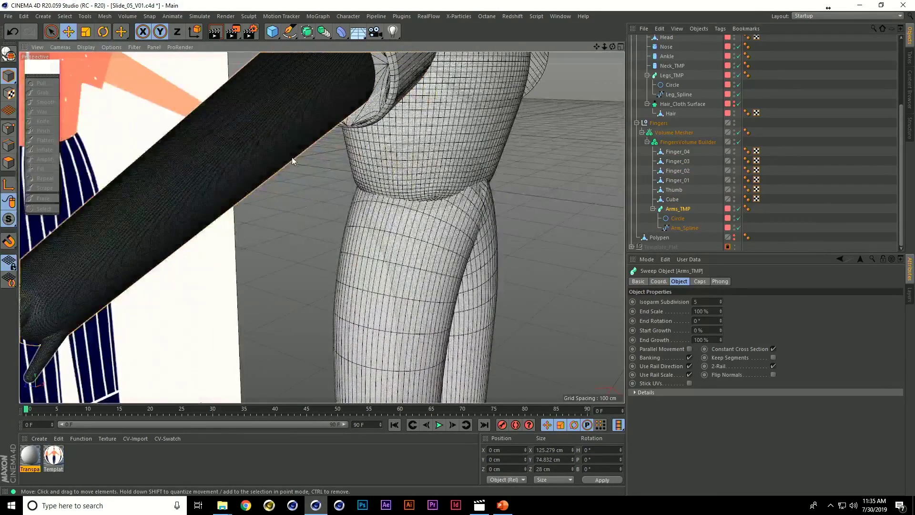
pyautogui.keyDown('alt'); pyautogui.moveTo(292, 157); pyautogui.dragTo(336, 160); pyautogui.keyUp('alt')
pyautogui.moveTo(739, 142); pyautogui.dragTo(739, 133)
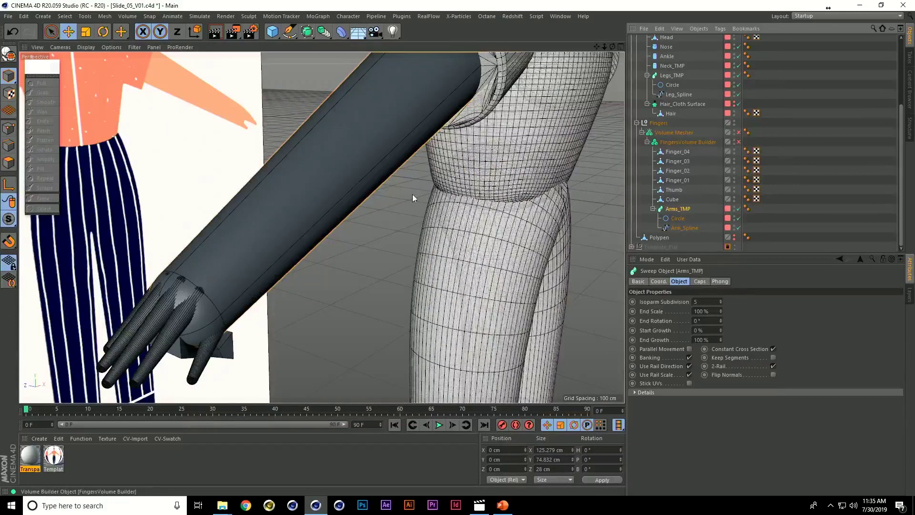
pyautogui.keyDown('alt'); pyautogui.moveTo(360, 206); pyautogui.dragTo(393, 187, button='middle'); pyautogui.keyUp('alt')
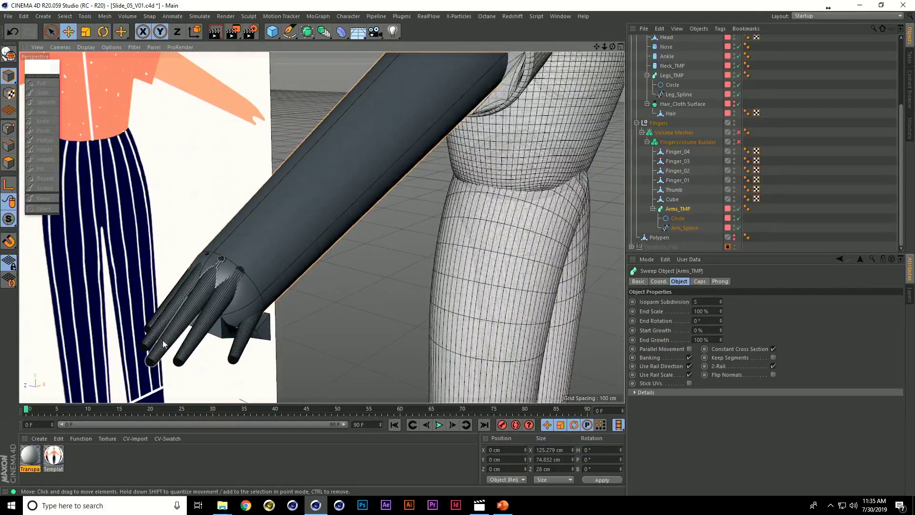
pyautogui.keyDown('alt'); pyautogui.moveTo(309, 179); pyautogui.dragTo(315, 207, button='middle'); pyautogui.keyUp('alt')
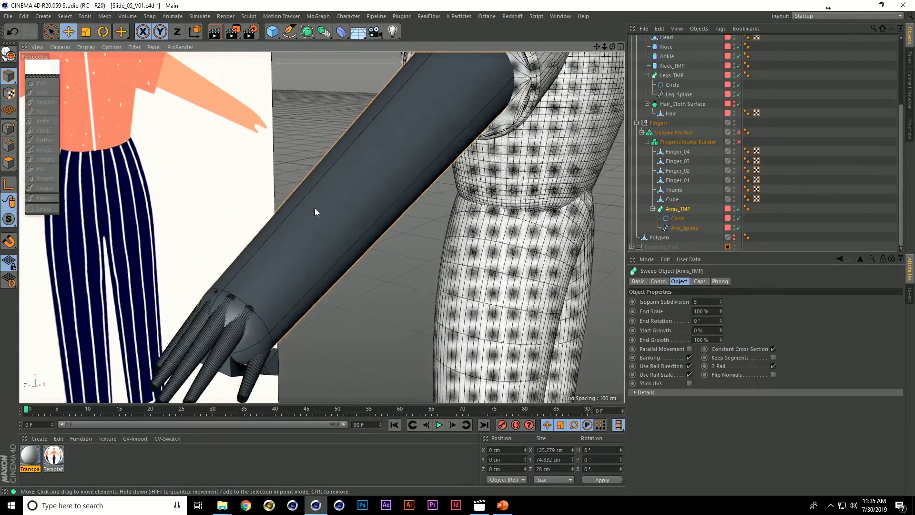
pyautogui.scroll(-5, 317, 207)
pyautogui.scroll(2, 290, 270)
pyautogui.scroll(2, 410, 261)
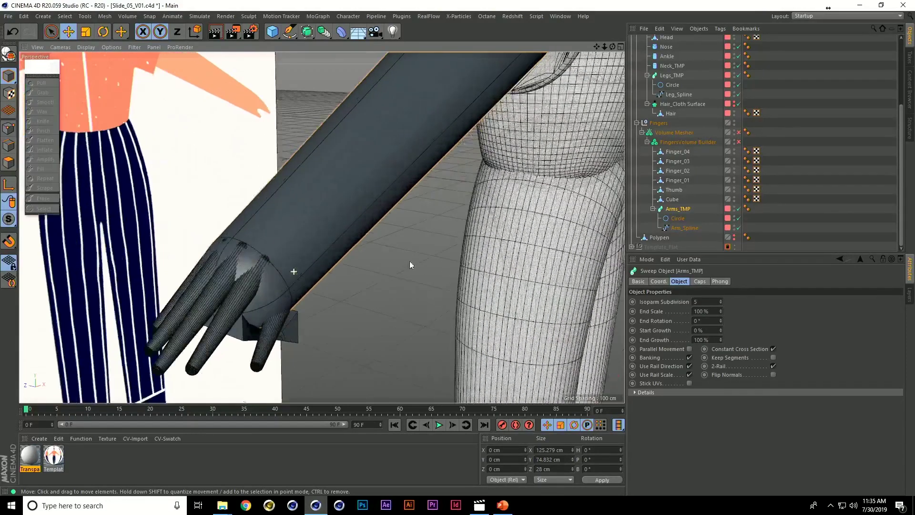
# - Turn the FingersVolume Builder back on, select its subtracted Cube entry and examine the hollow it cuts in the palm
pyautogui.click(738, 142)
pyautogui.click(703, 142)
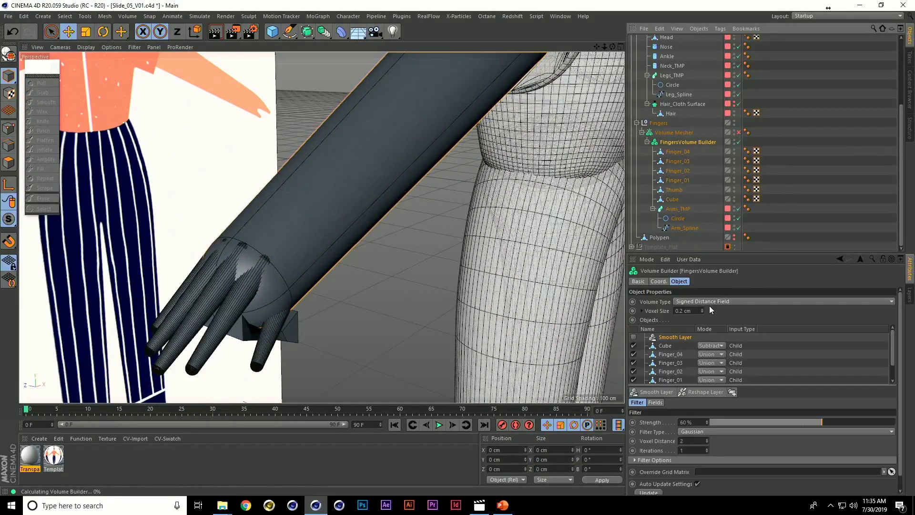
pyautogui.click(668, 350)
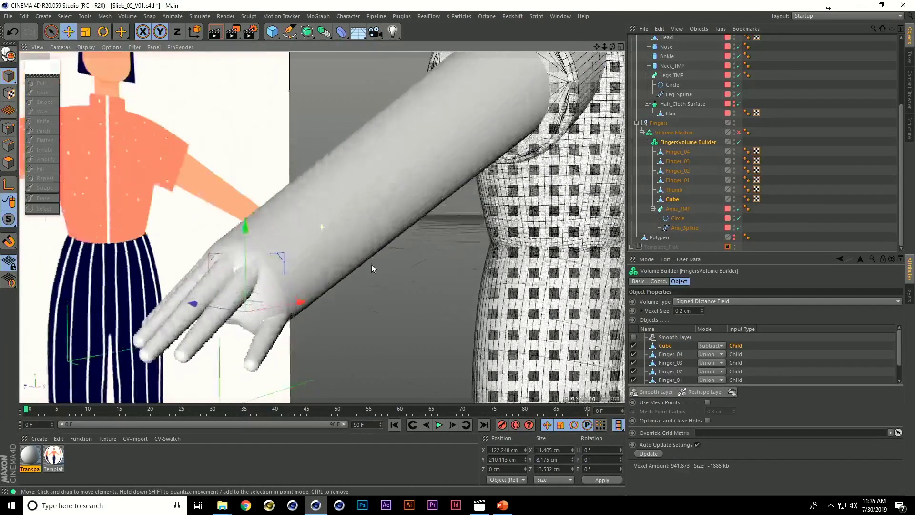
pyautogui.keyDown('alt'); pyautogui.moveTo(371, 264); pyautogui.dragTo(436, 138); pyautogui.keyUp('alt')
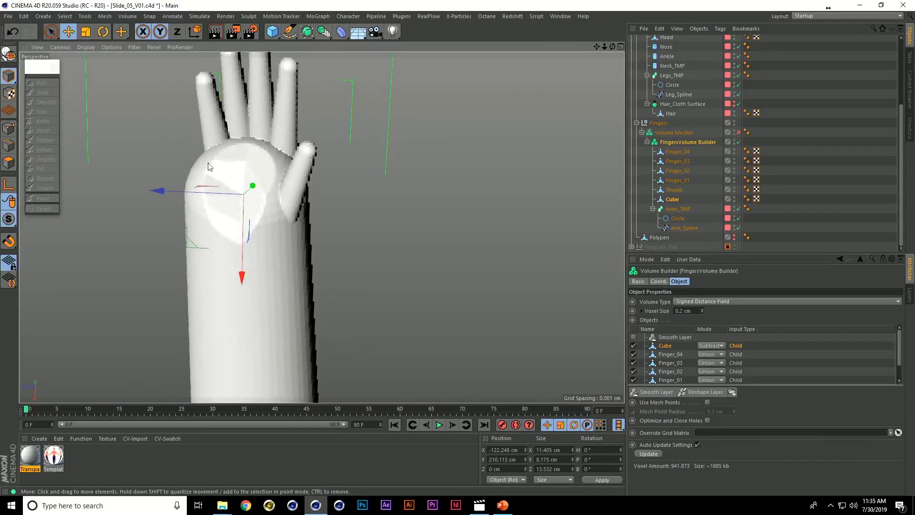
pyautogui.keyDown('alt'); pyautogui.moveTo(210, 166); pyautogui.dragTo(309, 224, button='right'); pyautogui.keyUp('alt')
pyautogui.keyDown('alt'); pyautogui.moveTo(309, 224); pyautogui.dragTo(314, 227, button='middle'); pyautogui.keyUp('alt')
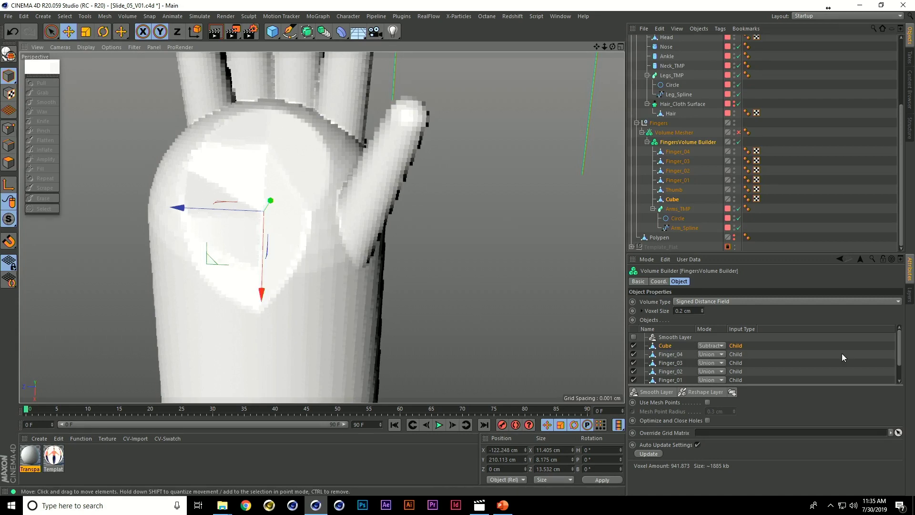
# - Turn the Volume Mesher back on and examine the dense mesh on the palm and thumb
pyautogui.click(739, 132)
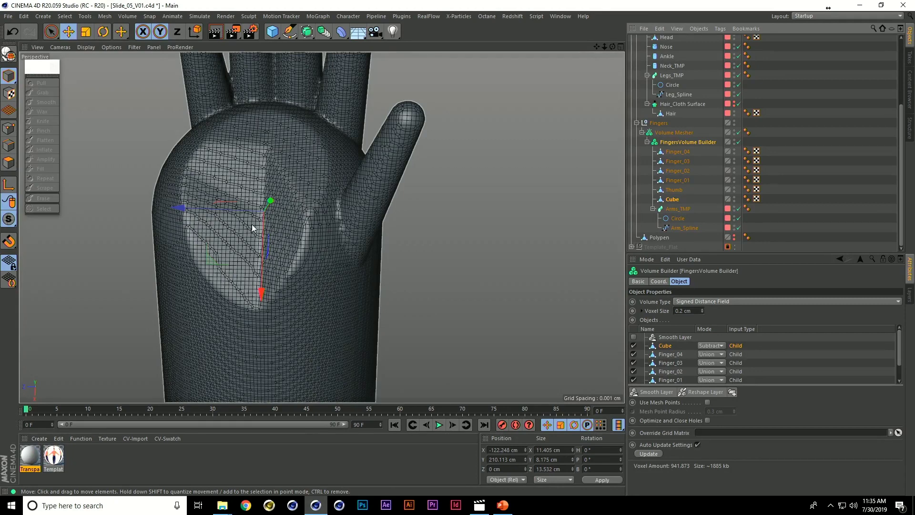
pyautogui.moveTo(317, 248)
pyautogui.keyDown('alt'); pyautogui.mouseDown()
pyautogui.moveTo(320, 286)
pyautogui.moveTo(316, 248)
pyautogui.mouseUp(); pyautogui.keyUp('alt')
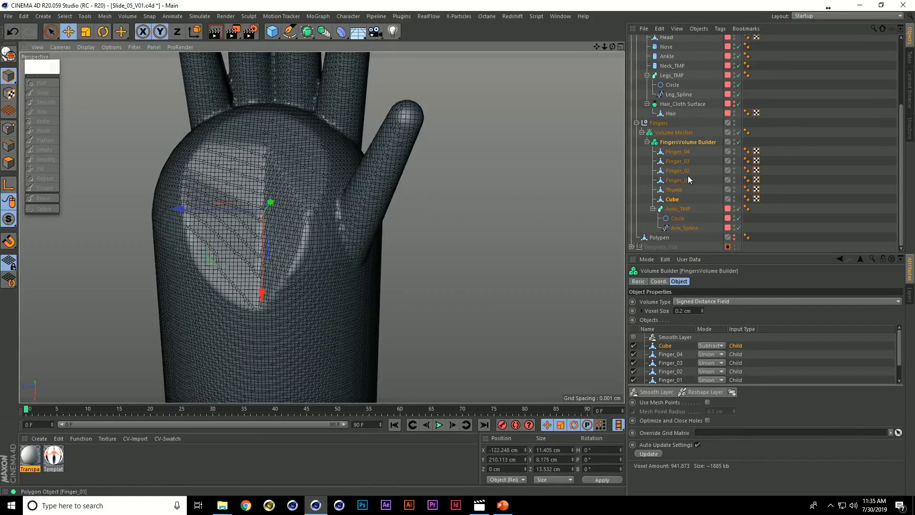
pyautogui.keyDown('alt'); pyautogui.moveTo(367, 185); pyautogui.dragTo(409, 184); pyautogui.keyUp('alt')
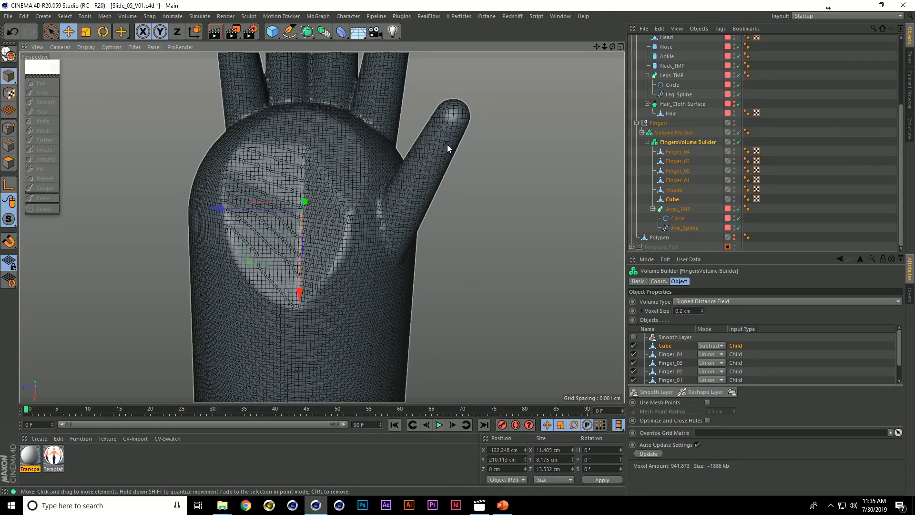
pyautogui.scroll(4, 655, 80)
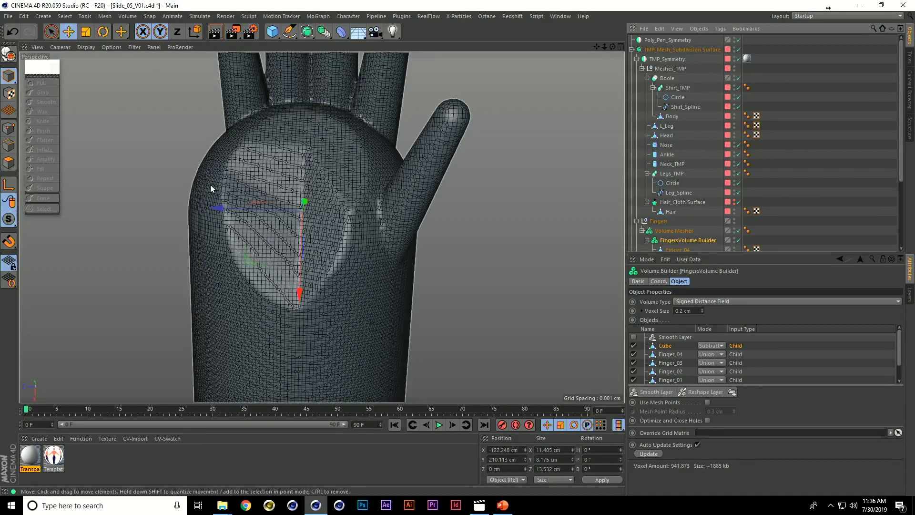
# - Activate the Polygon Pen and enable snapping with Polygon Snap for drawing on the hand's surface
pyautogui.press('m')
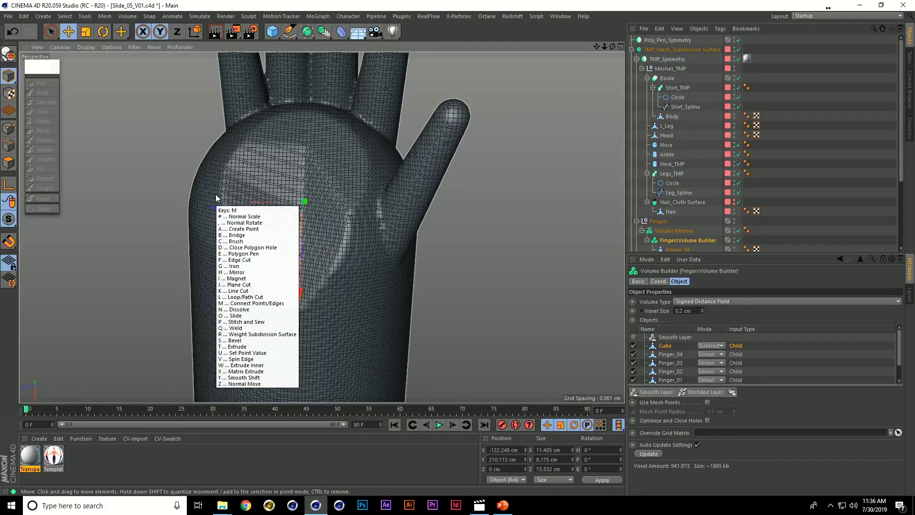
pyautogui.press('e')
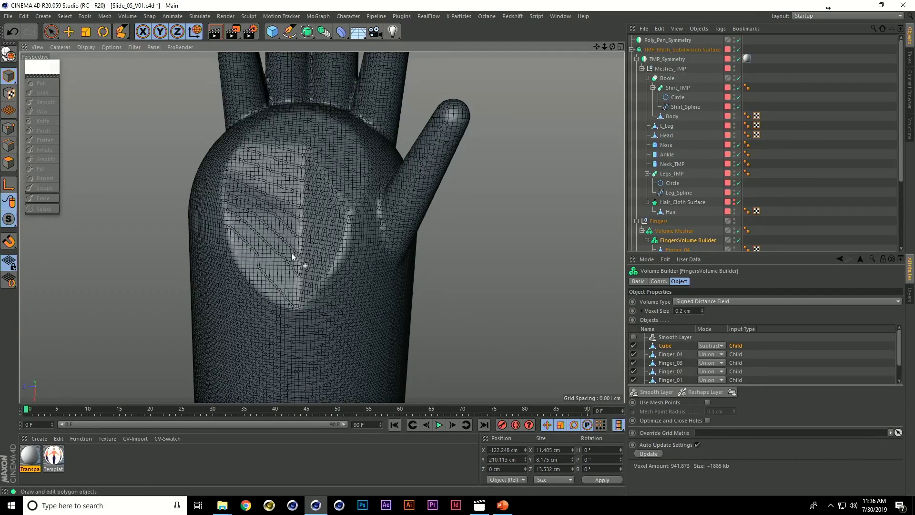
pyautogui.click(12, 242)
pyautogui.click(50, 164)
pyautogui.click(12, 242)
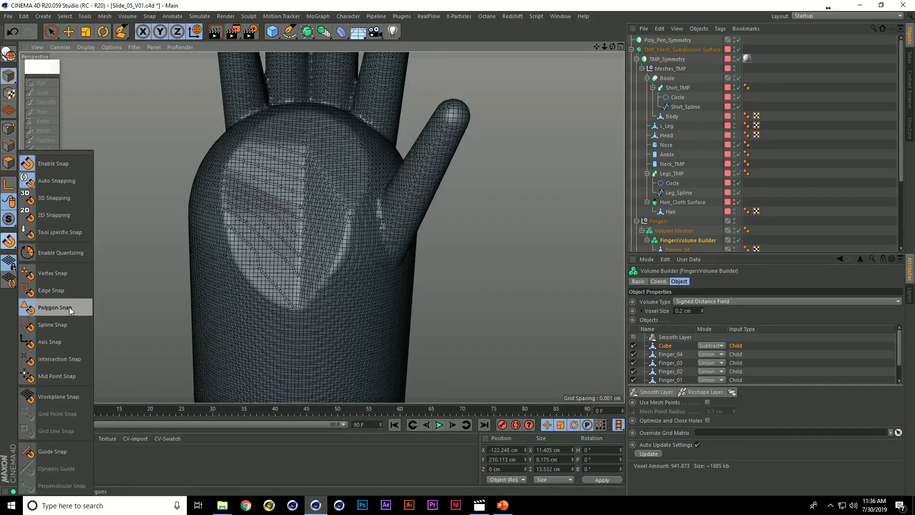
pyautogui.click(108, 284)
# - Draw a first four-sided polygon on the palm surface, near the middle of the hollow
pyautogui.keyDown('alt'); pyautogui.moveTo(318, 216); pyautogui.dragTo(327, 238, button='middle'); pyautogui.keyUp('alt')
pyautogui.click(320, 201)
pyautogui.click(339, 217)
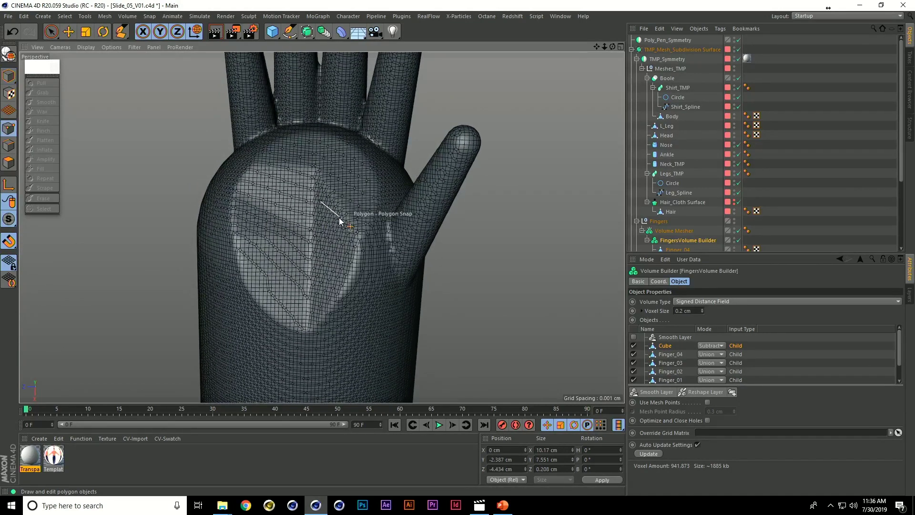
pyautogui.click(320, 247)
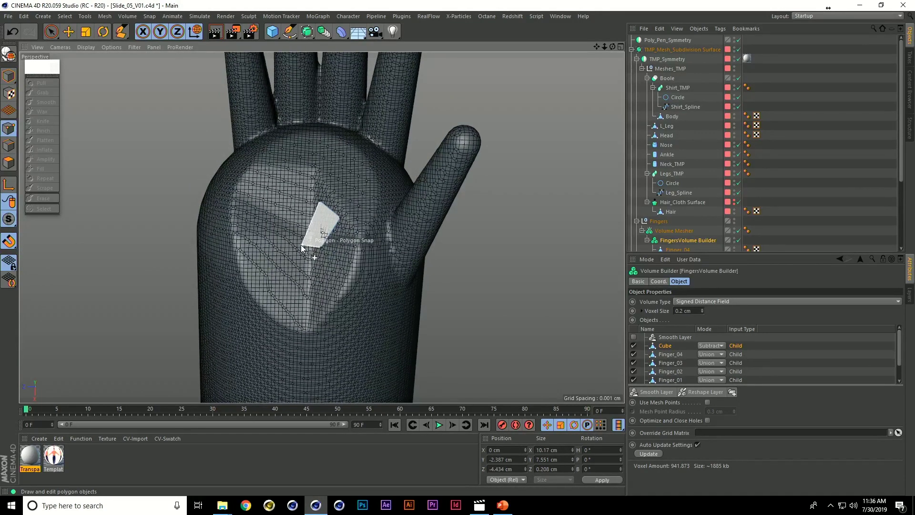
pyautogui.click(319, 201)
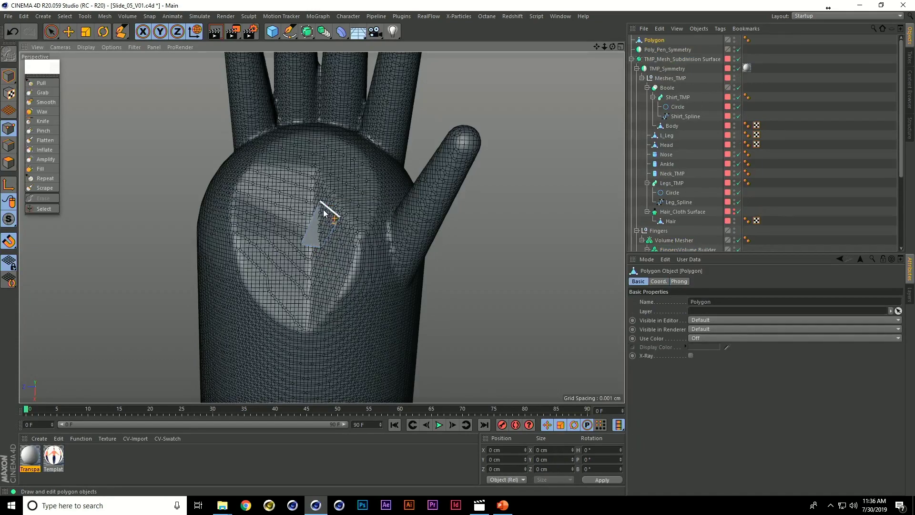
# - Draw a second four-sided polygon on the palm, continuing from the lower edge of the first one
pyautogui.keyDown('alt'); pyautogui.moveTo(334, 224); pyautogui.dragTo(337, 245); pyautogui.keyUp('alt')
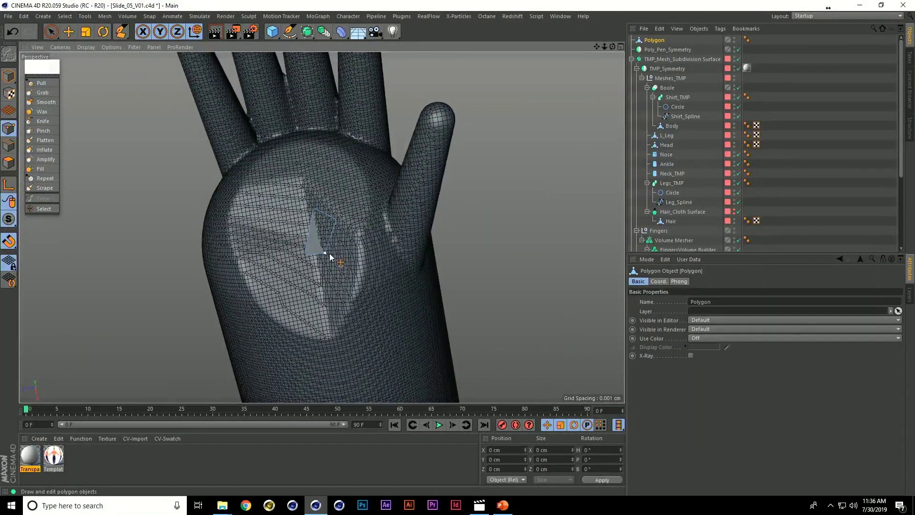
pyautogui.click(330, 293)
pyautogui.click(307, 293)
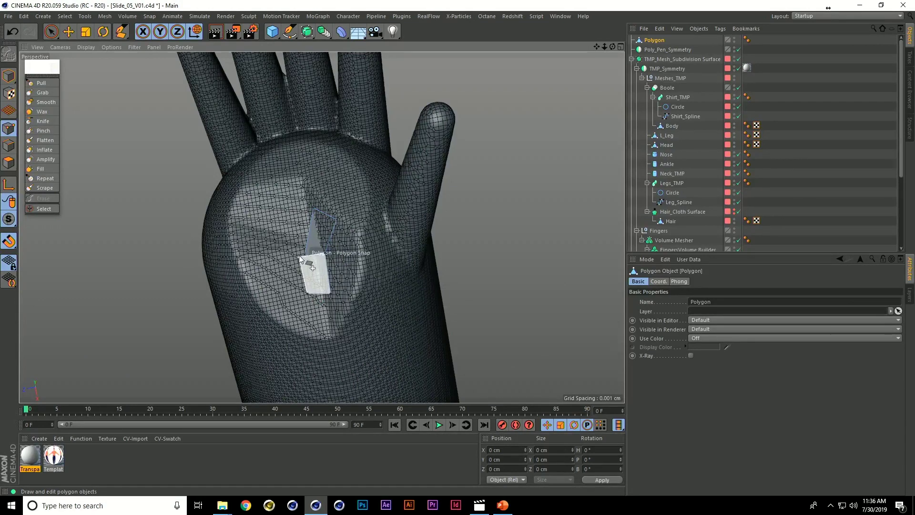
pyautogui.doubleClick(304, 254)
# - Remove the partly buried upper polygon and extrude a replacement towards the fingers from the remaining polygon's upper edge
pyautogui.scroll(5, 335, 270)
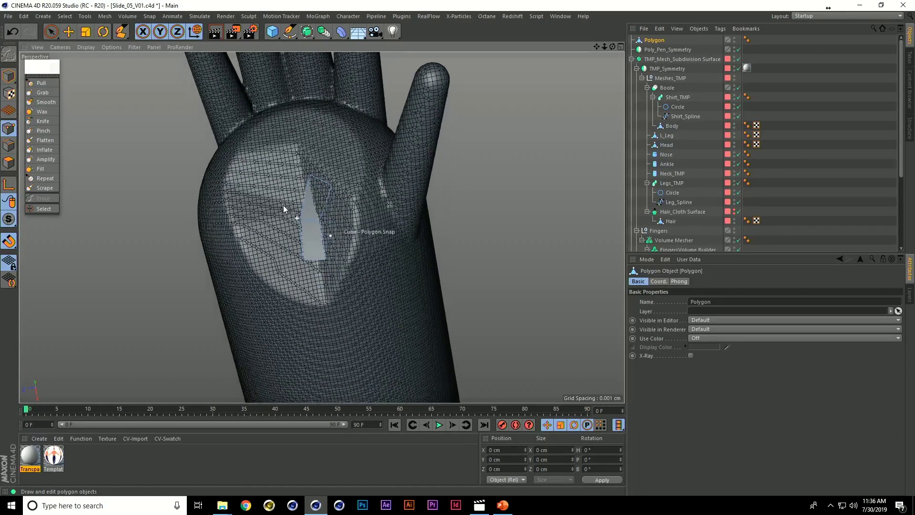
pyautogui.keyDown('alt'); pyautogui.moveTo(410, 292); pyautogui.dragTo(356, 267, button='middle'); pyautogui.keyUp('alt')
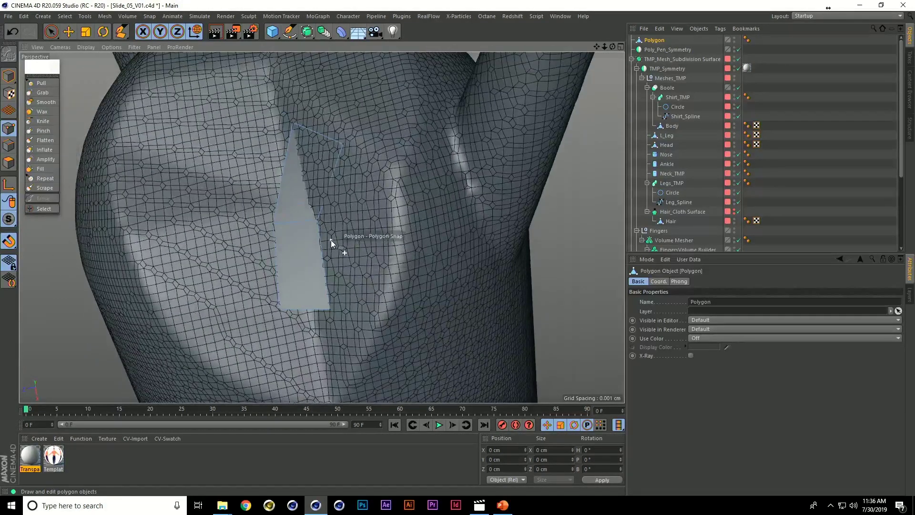
pyautogui.click(318, 219)
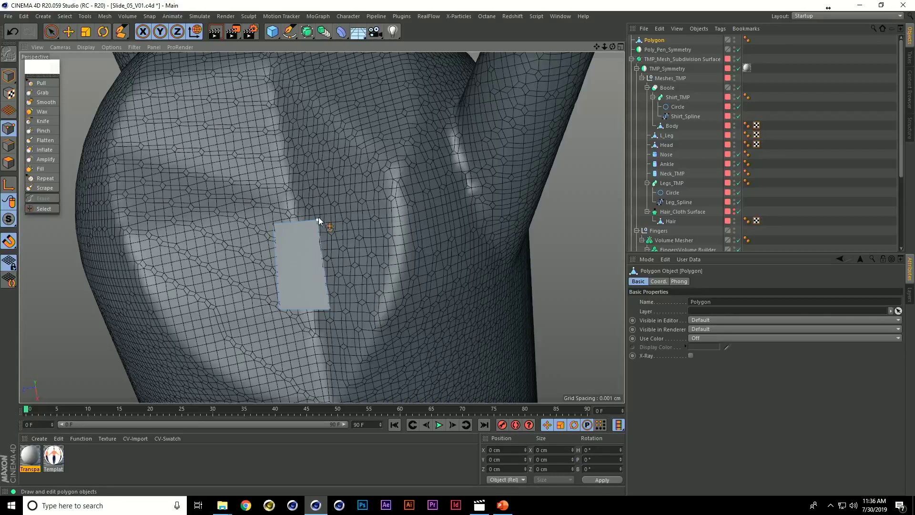
pyautogui.keyDown('ctrl'); pyautogui.moveTo(301, 221); pyautogui.dragTo(279, 157); pyautogui.keyUp('ctrl')
pyautogui.moveTo(325, 140); pyautogui.dragTo(386, 270)
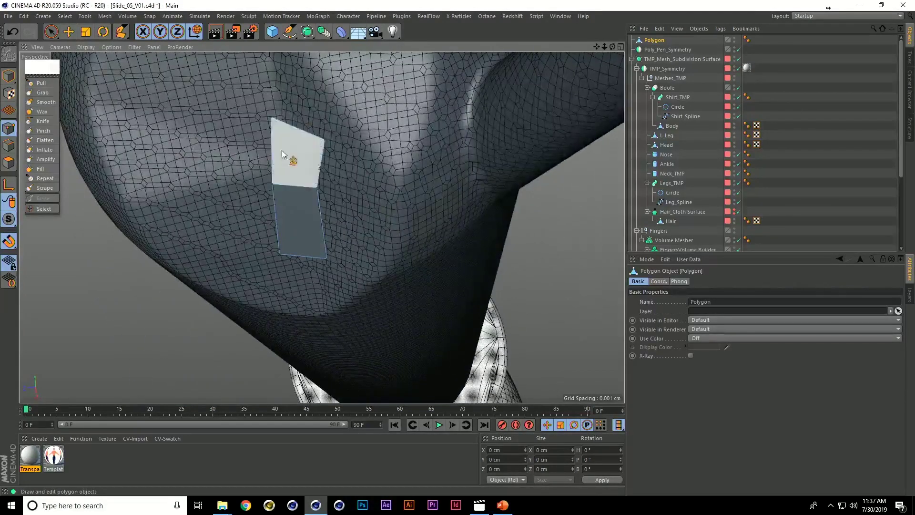
pyautogui.keyDown('alt'); pyautogui.moveTo(385, 211); pyautogui.dragTo(328, 313); pyautogui.keyUp('alt')
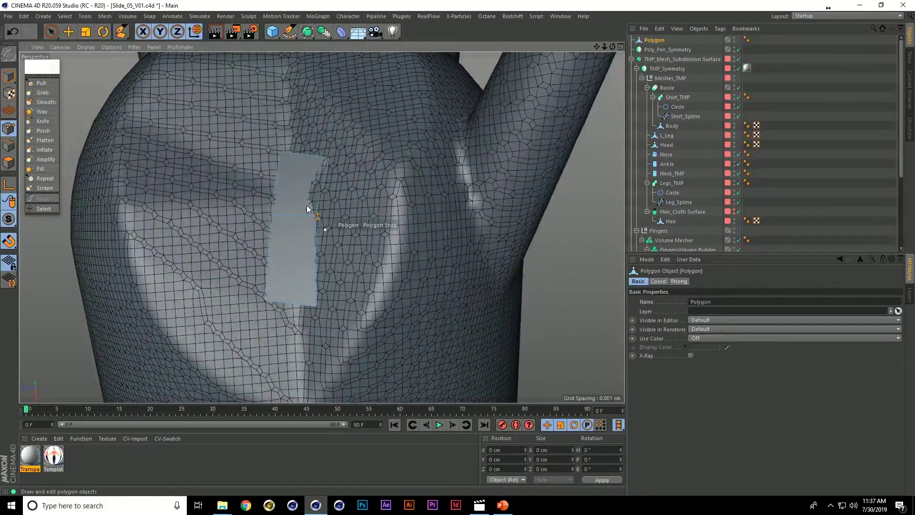
# - Try to round off the lower edge of the palm strip with a semicircular arc, and undo it
pyautogui.moveTo(316, 213); pyautogui.dragTo(317, 231)
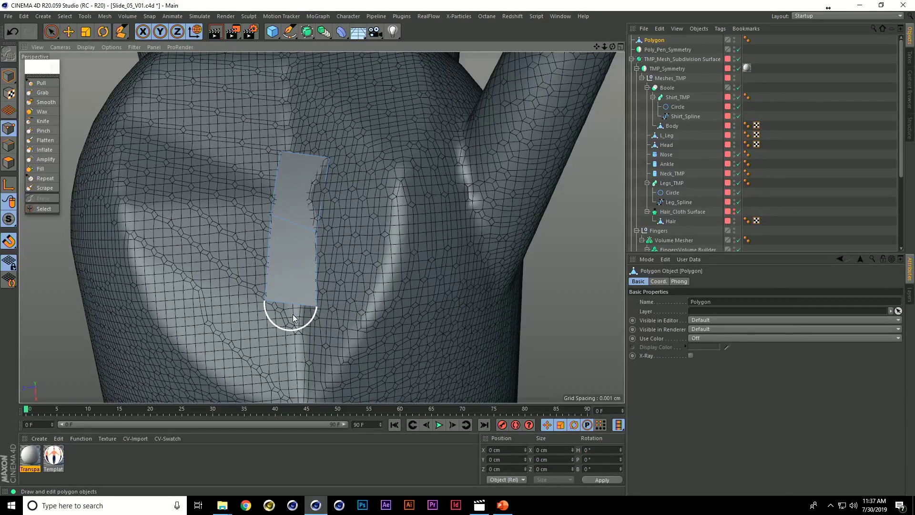
pyautogui.keyDown('ctrl'); pyautogui.keyDown('shift'); pyautogui.moveTo(294, 314); pyautogui.dragTo(304, 309); pyautogui.keyUp('shift'); pyautogui.keyUp('ctrl')
pyautogui.moveTo(271, 353); pyautogui.dragTo(361, 410)
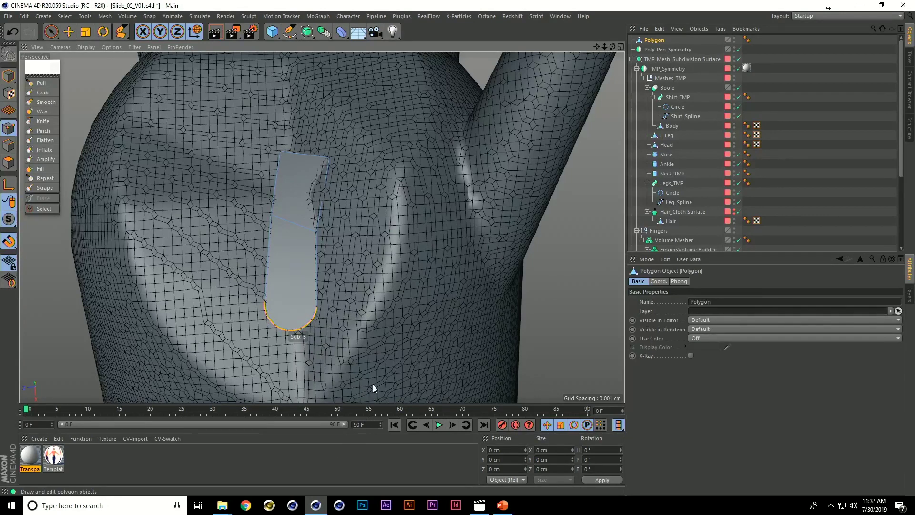
pyautogui.moveTo(367, 324); pyautogui.dragTo(338, 306)
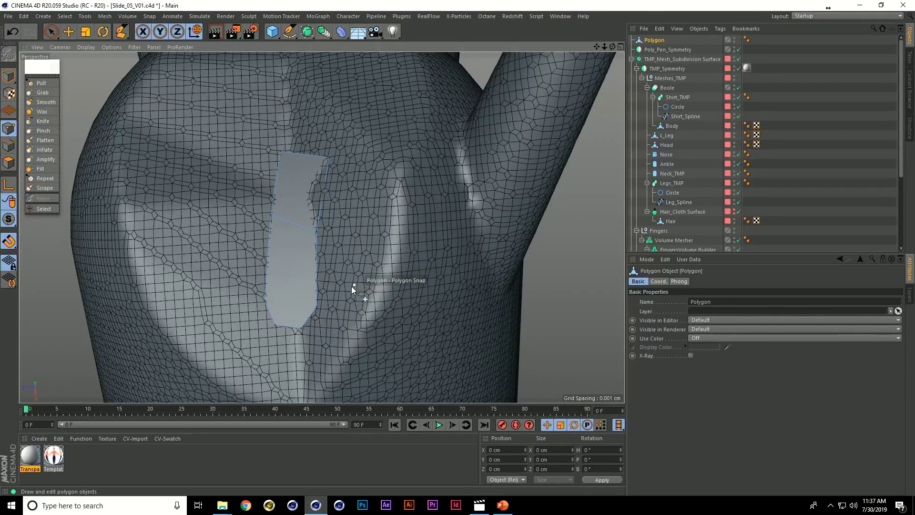
pyautogui.hotkey('ctrl', 'z')
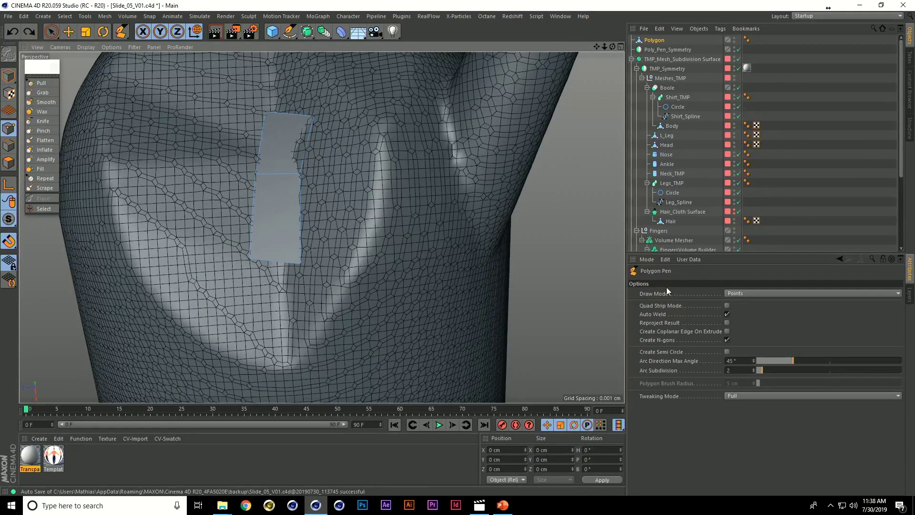
# - Shift one end of the edge shared by the two palm polygons slightly towards the wrist
pyautogui.moveTo(300, 174); pyautogui.dragTo(303, 181)
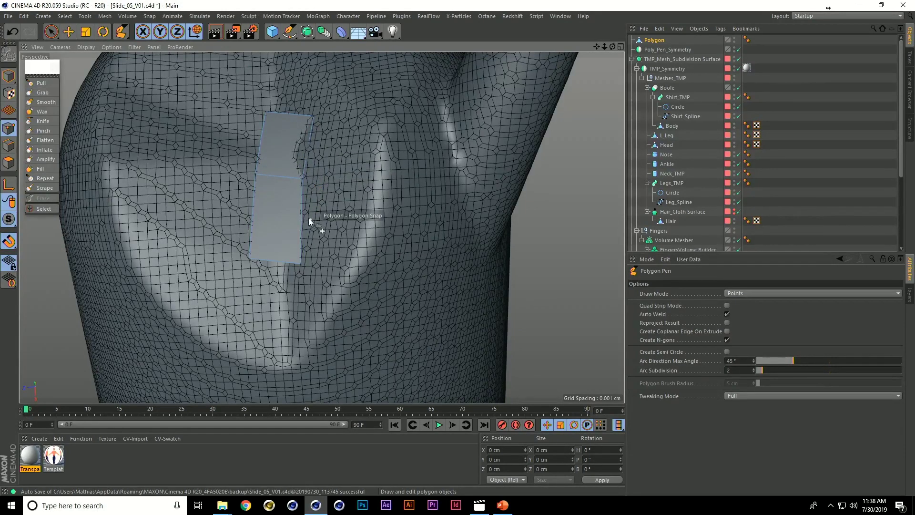
# - Try extruding the upper palm polygon away from the hand's surface, inspect it from several angles, and undo it
pyautogui.keyDown('alt'); pyautogui.moveTo(327, 219); pyautogui.dragTo(329, 140); pyautogui.keyUp('alt')
pyautogui.scroll(2, 294, 186)
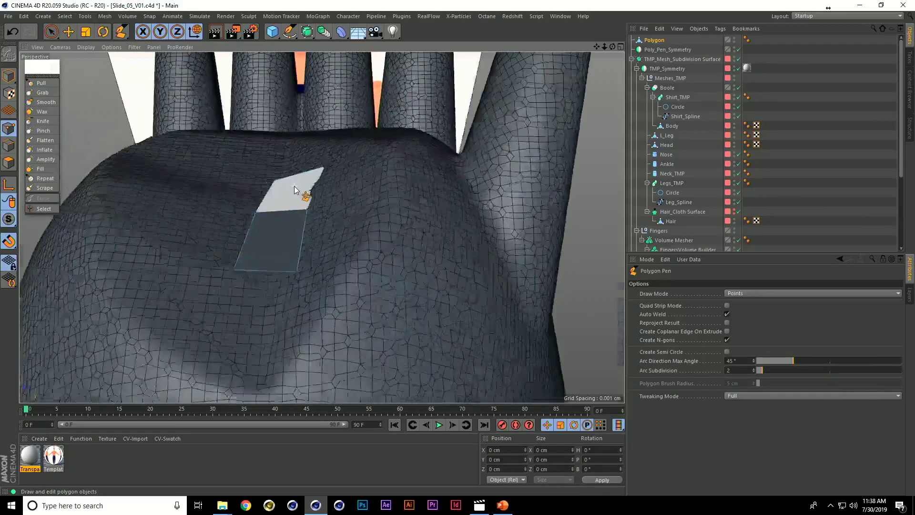
pyautogui.moveTo(294, 186)
pyautogui.keyDown('alt'); pyautogui.mouseDown()
pyautogui.moveTo(294, 198)
pyautogui.moveTo(291, 152)
pyautogui.moveTo(381, 323)
pyautogui.moveTo(136, 46)
pyautogui.moveTo(170, 106)
pyautogui.moveTo(162, 69)
pyautogui.mouseUp(); pyautogui.keyUp('alt')
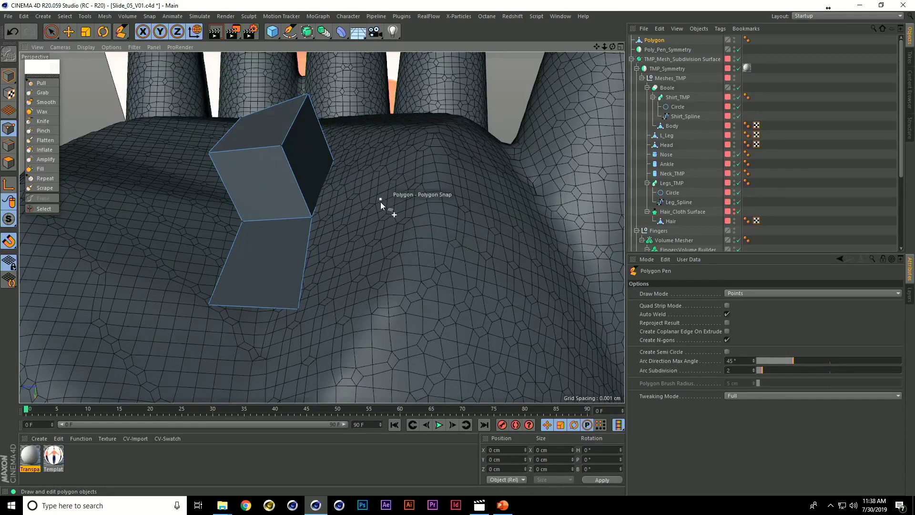
pyautogui.keyDown('alt'); pyautogui.moveTo(427, 238); pyautogui.dragTo(473, 261, button='middle'); pyautogui.keyUp('alt')
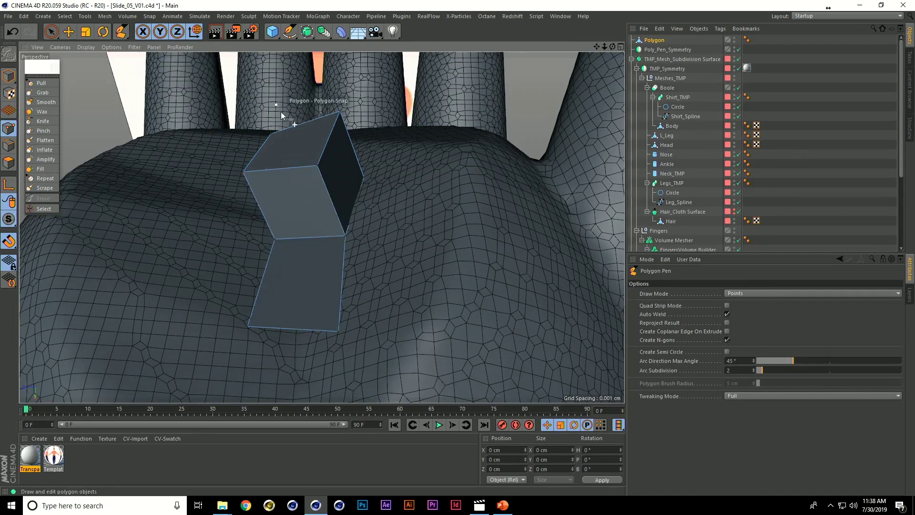
pyautogui.keyDown('alt'); pyautogui.moveTo(345, 233); pyautogui.dragTo(280, 181); pyautogui.keyUp('alt')
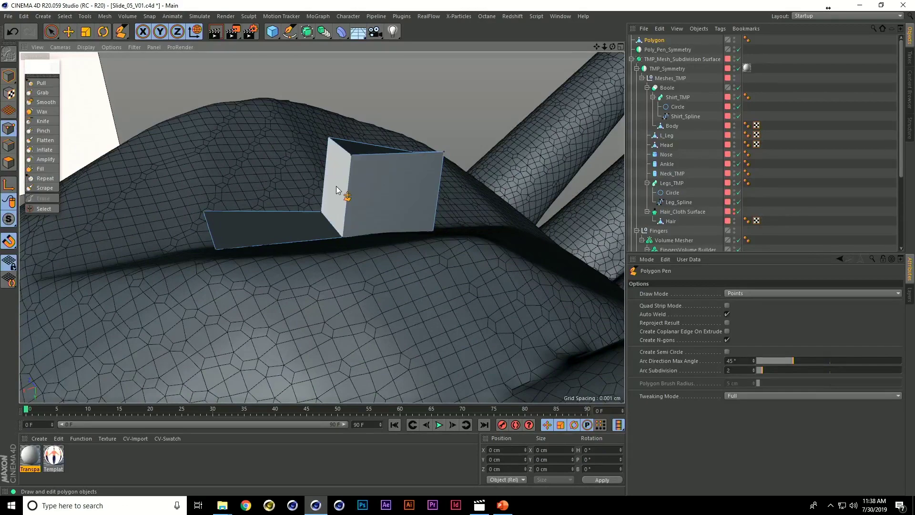
pyautogui.keyDown('alt'); pyautogui.moveTo(428, 304); pyautogui.dragTo(411, 278); pyautogui.keyUp('alt')
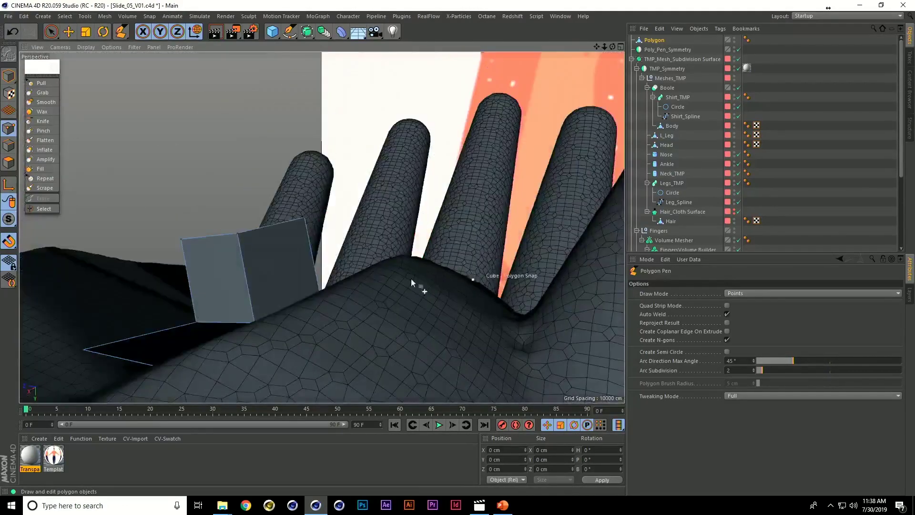
pyautogui.keyDown('alt'); pyautogui.moveTo(321, 227); pyautogui.dragTo(436, 325); pyautogui.keyUp('alt')
pyautogui.hotkey('ctrl', 'z')
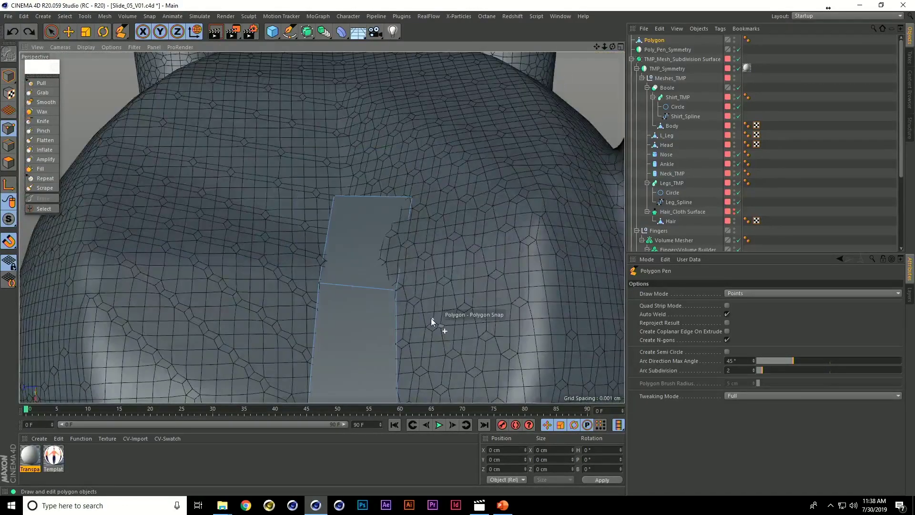
# - Frame the character's head and make the Polygon object a child of Poly_Pen_Symmetry
pyautogui.scroll(-6, 443, 190)
pyautogui.keyDown('alt'); pyautogui.moveTo(458, 192); pyautogui.dragTo(480, 240); pyautogui.keyUp('alt')
pyautogui.keyDown('alt'); pyautogui.moveTo(322, 227); pyautogui.dragTo(367, 254); pyautogui.keyUp('alt')
pyautogui.scroll(-4, 368, 255)
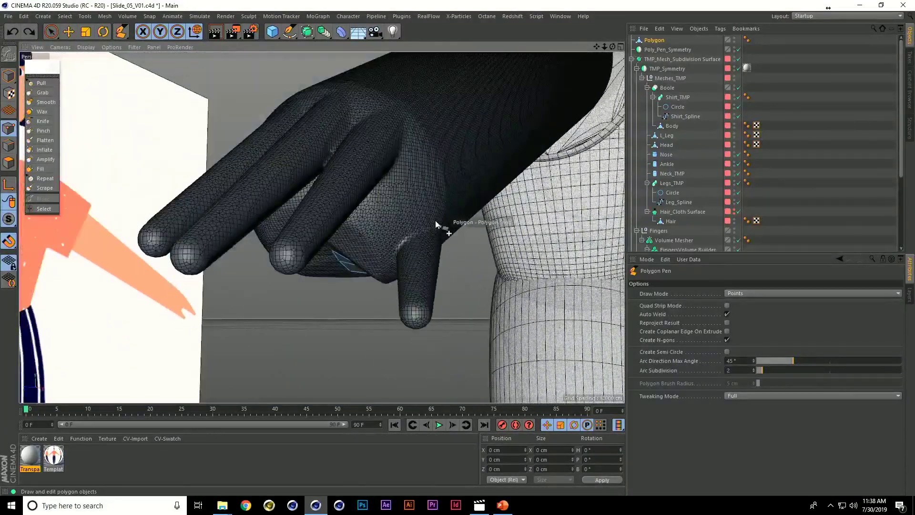
pyautogui.scroll(-3, 471, 161)
pyautogui.scroll(-2, 471, 161)
pyautogui.keyDown('alt'); pyautogui.moveTo(471, 161); pyautogui.dragTo(300, 375, button='middle'); pyautogui.keyUp('alt')
pyautogui.scroll(-3, 375, 290)
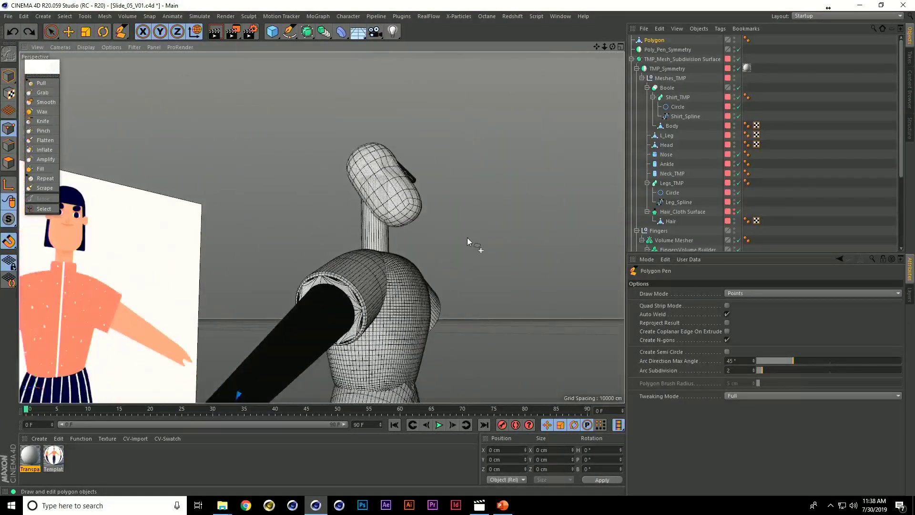
pyautogui.keyDown('alt'); pyautogui.moveTo(469, 241); pyautogui.dragTo(405, 270); pyautogui.keyUp('alt')
pyautogui.keyDown('alt'); pyautogui.moveTo(405, 266); pyautogui.dragTo(427, 262, button='middle'); pyautogui.keyUp('alt')
pyautogui.scroll(6, 402, 227)
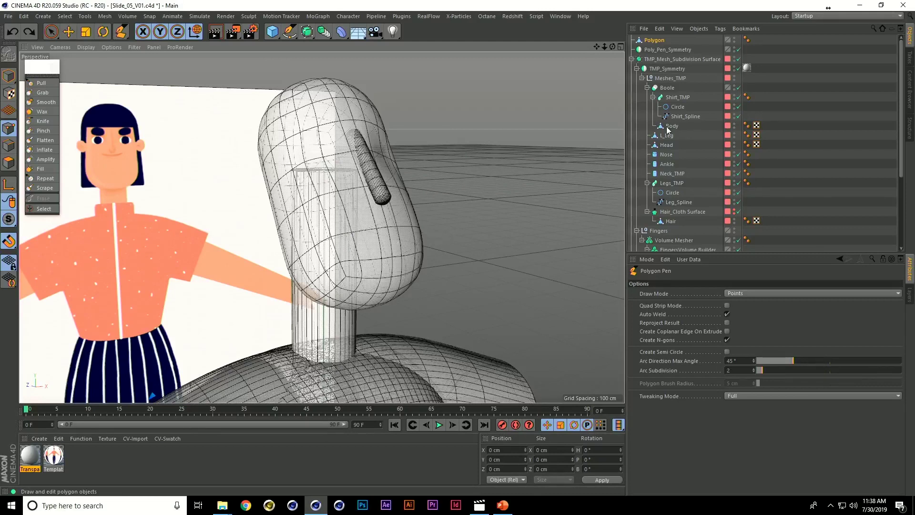
pyautogui.click(668, 50)
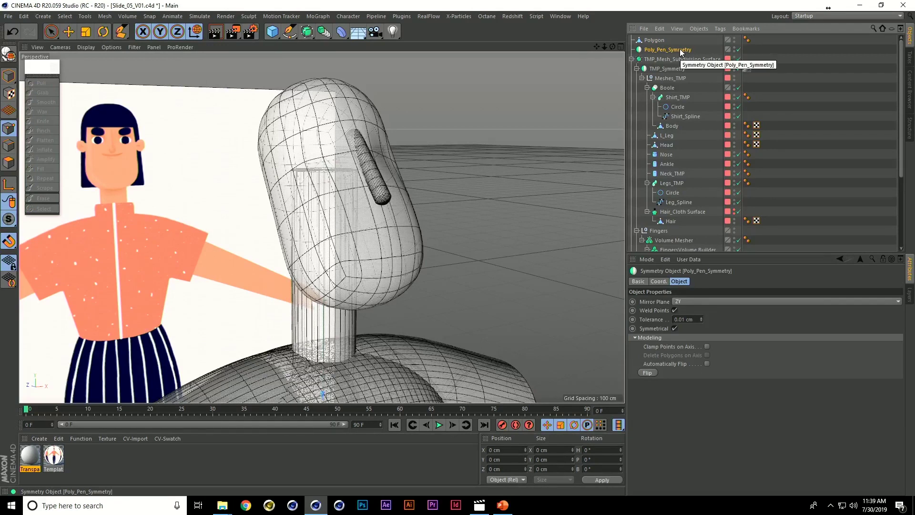
pyautogui.click(656, 41)
pyautogui.moveTo(656, 41); pyautogui.dragTo(667, 50)
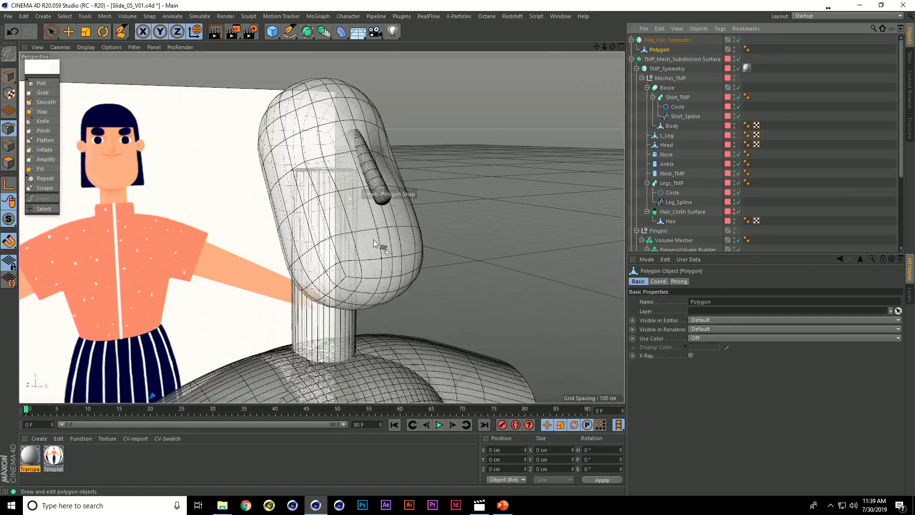
# - Draw a four-sided polygon on the head's surface beside the nose, along the upper edge of the eye area
pyautogui.scroll(-3, 420, 302)
pyautogui.scroll(-3, 420, 302)
pyautogui.keyDown('alt'); pyautogui.moveTo(420, 302); pyautogui.dragTo(419, 146, button='middle'); pyautogui.keyUp('alt')
pyautogui.scroll(-3, 422, 155)
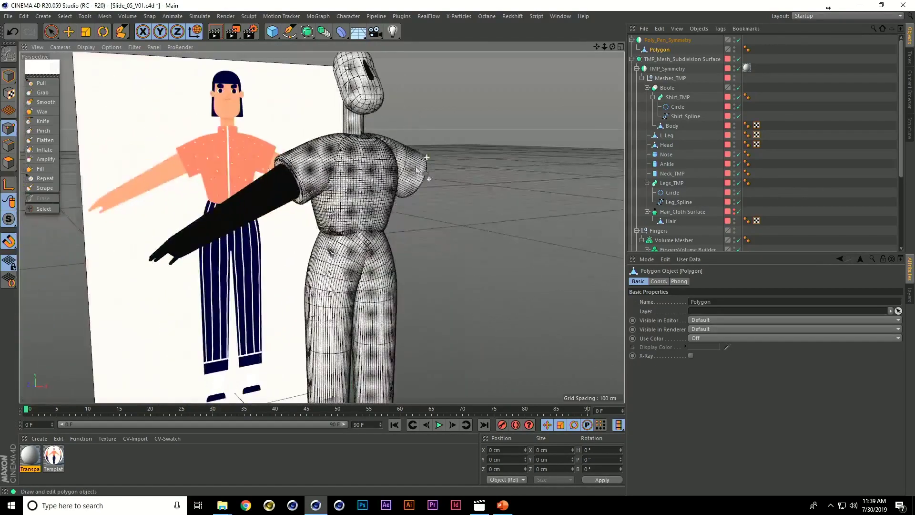
pyautogui.keyDown('alt'); pyautogui.moveTo(359, 210); pyautogui.dragTo(389, 143); pyautogui.keyUp('alt')
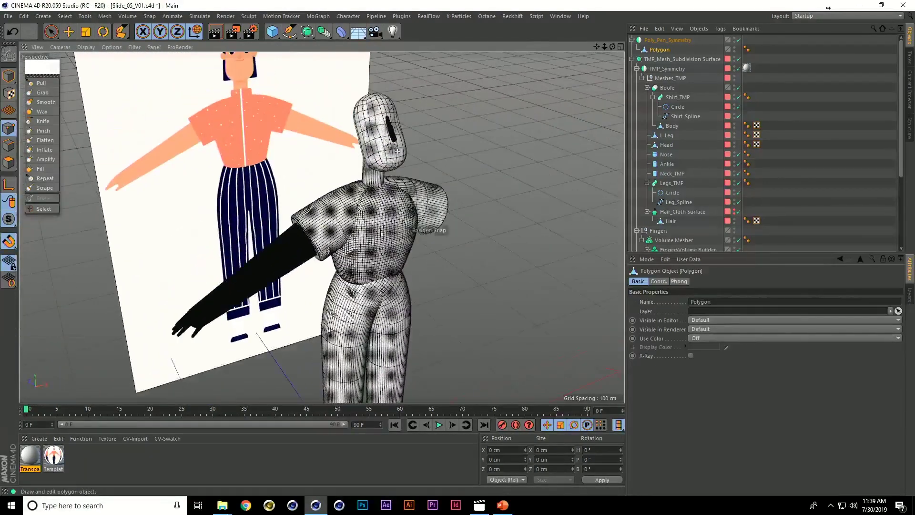
pyautogui.scroll(5, 381, 143)
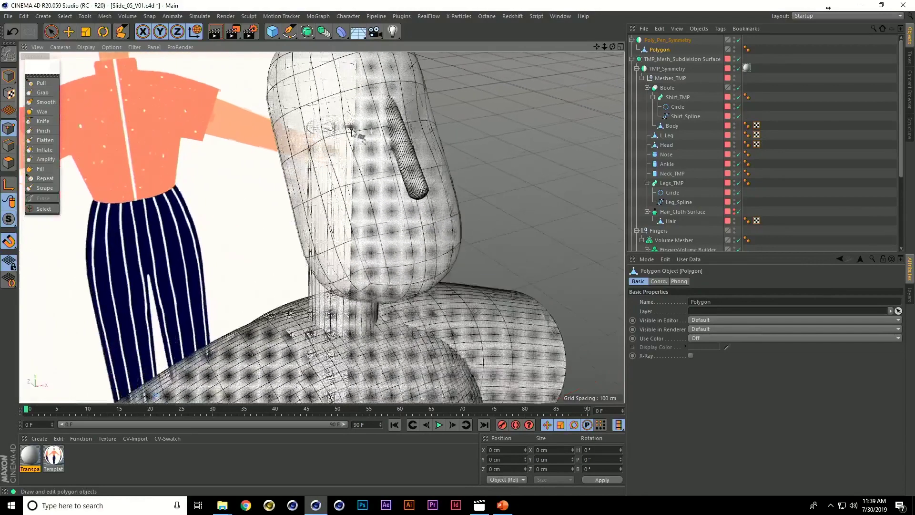
pyautogui.scroll(3, 345, 186)
pyautogui.keyDown('alt'); pyautogui.moveTo(345, 186); pyautogui.dragTo(356, 174); pyautogui.keyUp('alt')
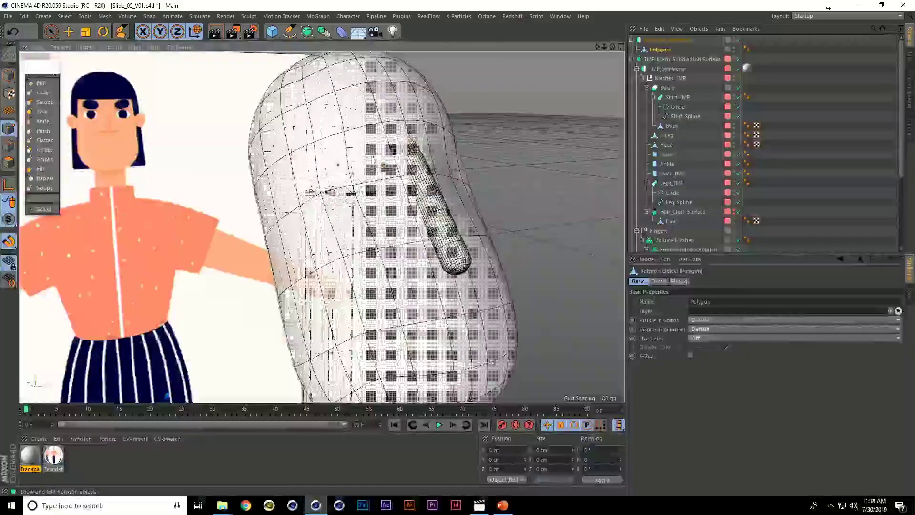
pyautogui.click(372, 181)
pyautogui.click(342, 187)
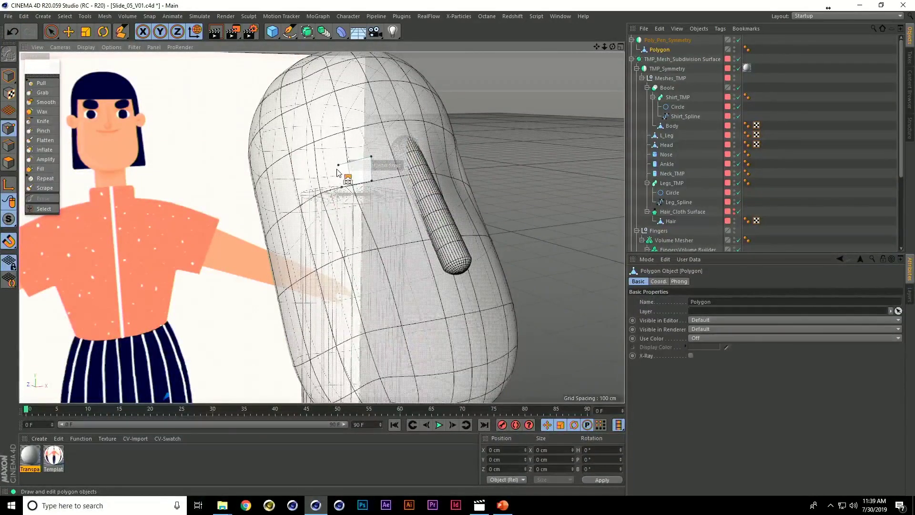
pyautogui.click(338, 166)
pyautogui.click(338, 165)
pyautogui.click(338, 165)
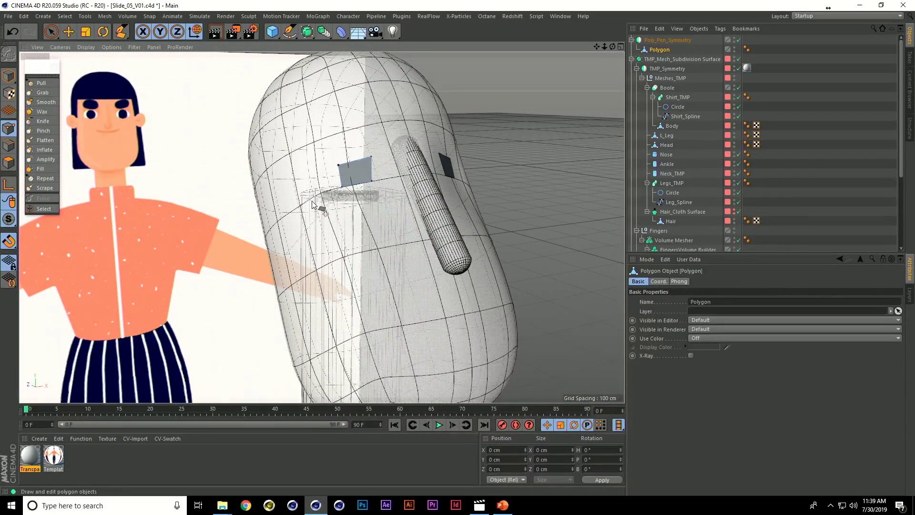
# - Draw two more four-sided polygons that continue the eye loop around the outer corner and down below the eye
pyautogui.click(312, 200)
pyautogui.click(340, 197)
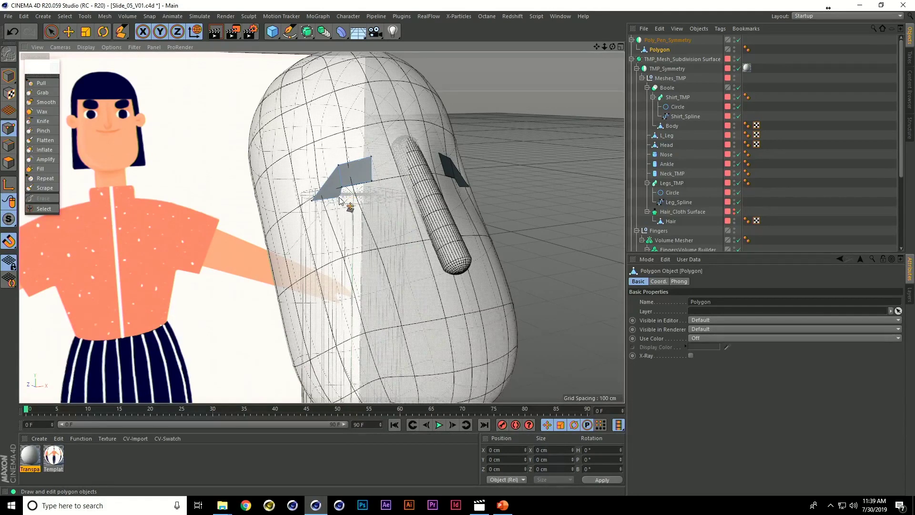
pyautogui.click(346, 202)
pyautogui.click(340, 220)
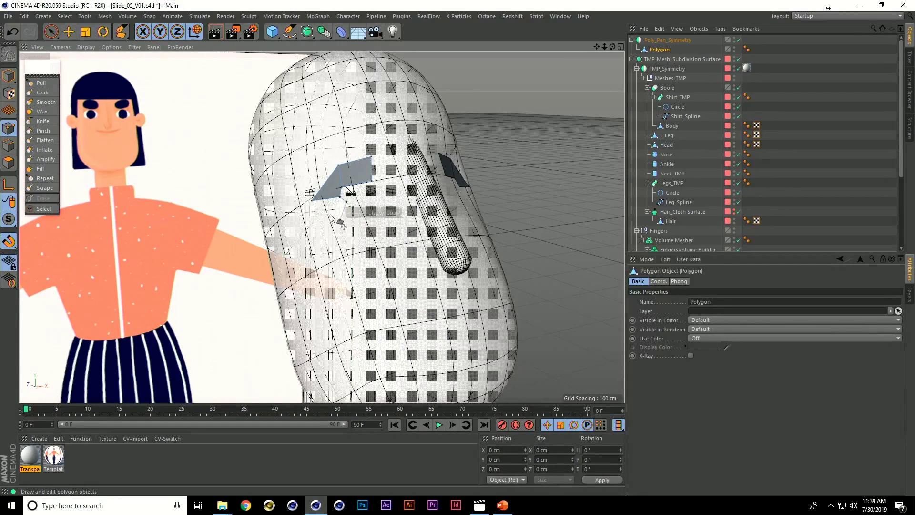
pyautogui.click(312, 200)
pyautogui.click(312, 200)
# - Check the eye strip against the front reference, move its outer upper corner outwards, and shorten the strip's end nearest the nose
pyautogui.middleClick(361, 219)
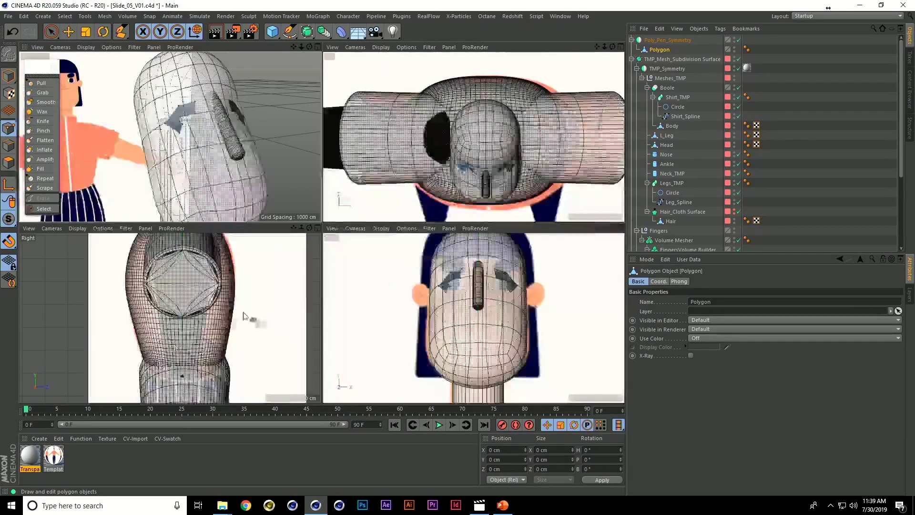
pyautogui.scroll(5, 508, 308)
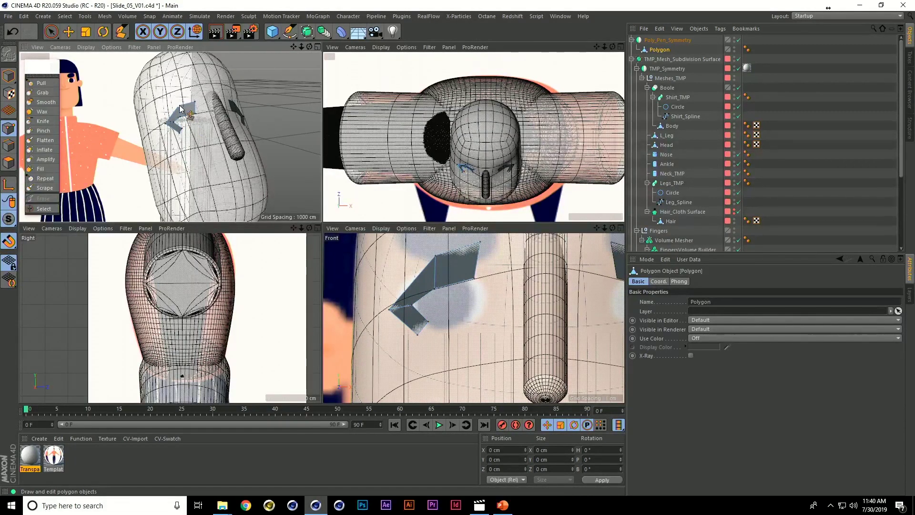
pyautogui.moveTo(172, 113); pyautogui.dragTo(171, 111)
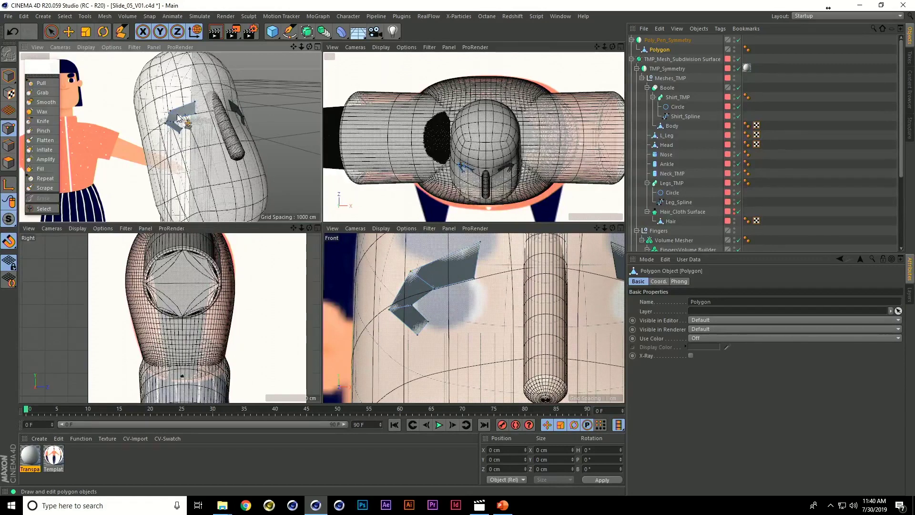
pyautogui.middleClick(180, 119)
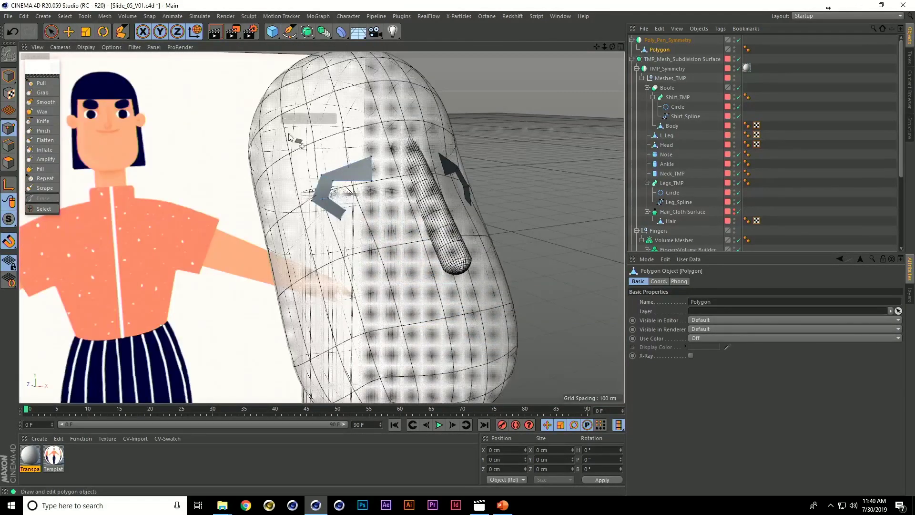
pyautogui.moveTo(371, 180); pyautogui.dragTo(321, 170)
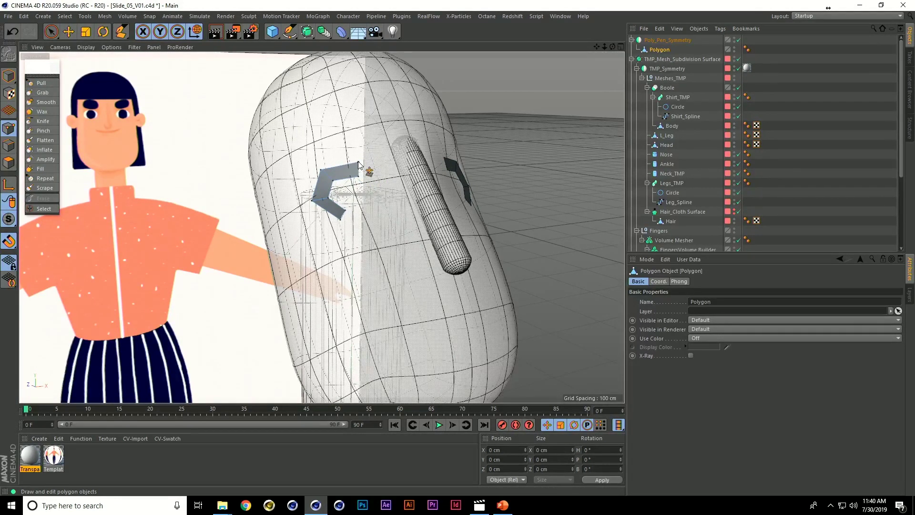
# - Draw two more polygons that continue the eye loop around the inner corner next to the nose, and adjust their shared corner
pyautogui.click(359, 162)
pyautogui.click(384, 173)
pyautogui.click(367, 185)
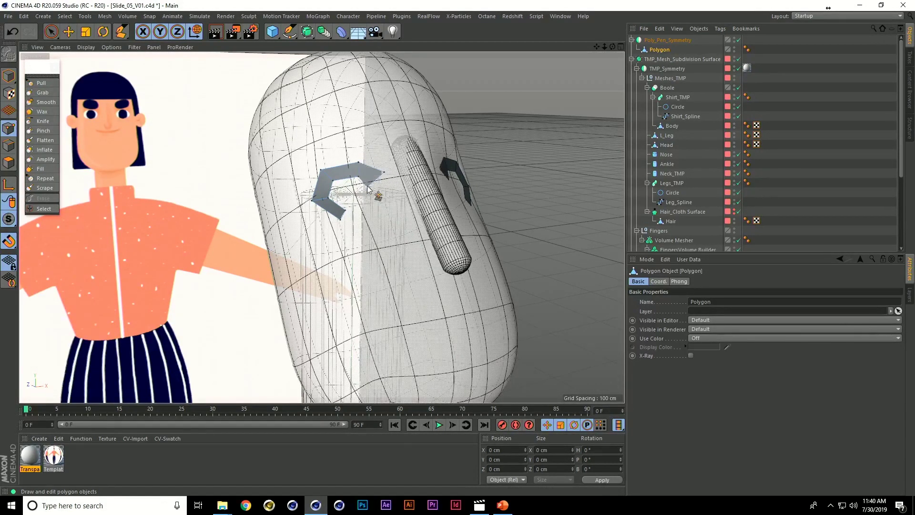
pyautogui.click(382, 211)
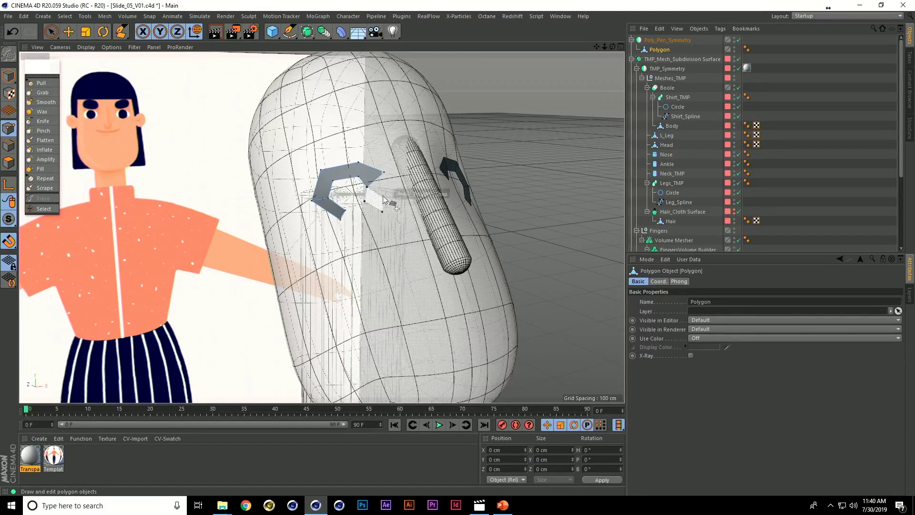
pyautogui.click(384, 172)
pyautogui.moveTo(384, 172); pyautogui.dragTo(391, 181)
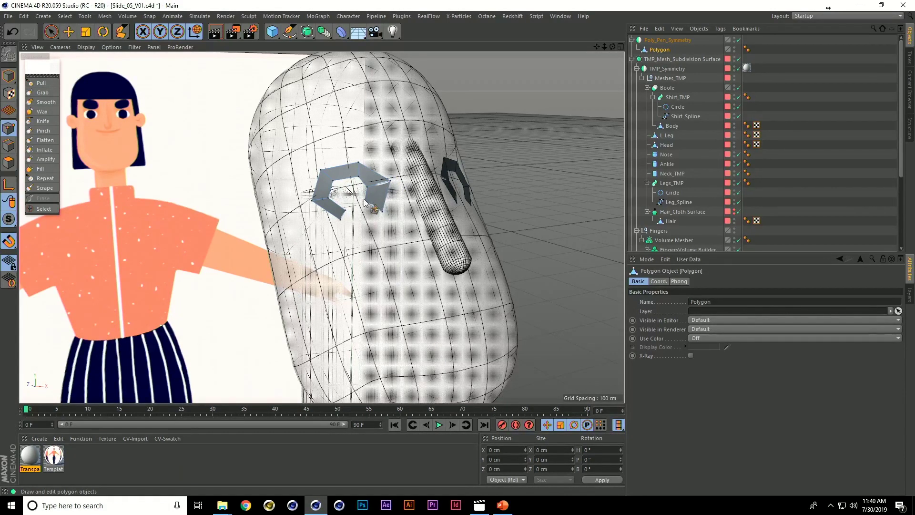
# - Bridge the remaining gap along the lower side of the eye loop, and remove the polygon filling its opening
pyautogui.click(346, 212)
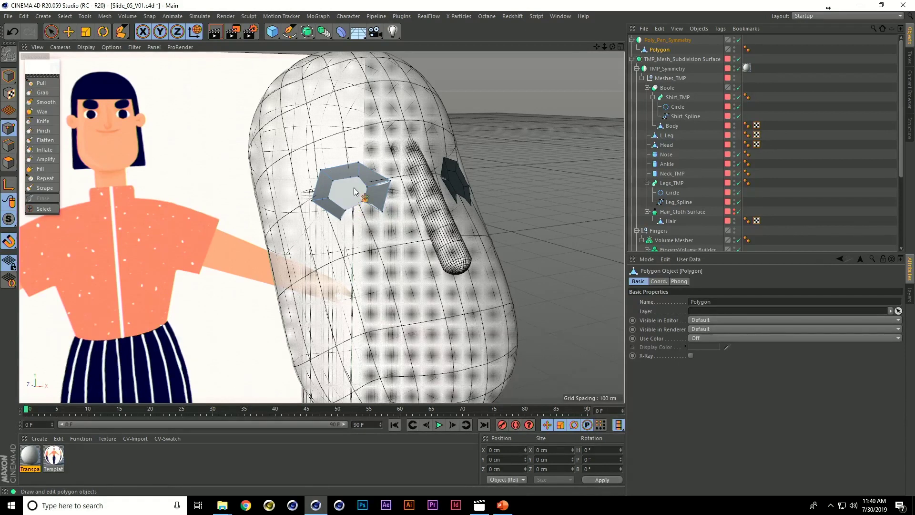
pyautogui.click(343, 188)
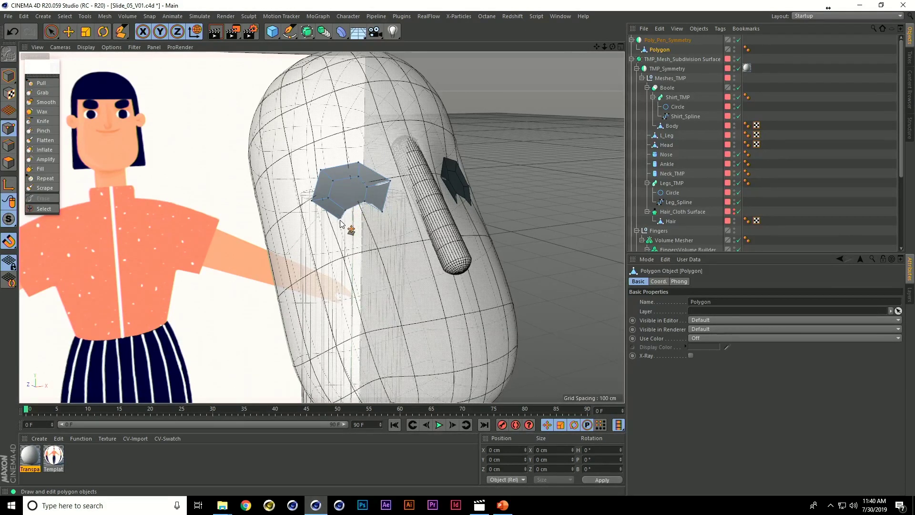
pyautogui.moveTo(344, 209); pyautogui.dragTo(341, 204)
pyautogui.keyDown('ctrl'); pyautogui.click(346, 195); pyautogui.keyUp('ctrl')
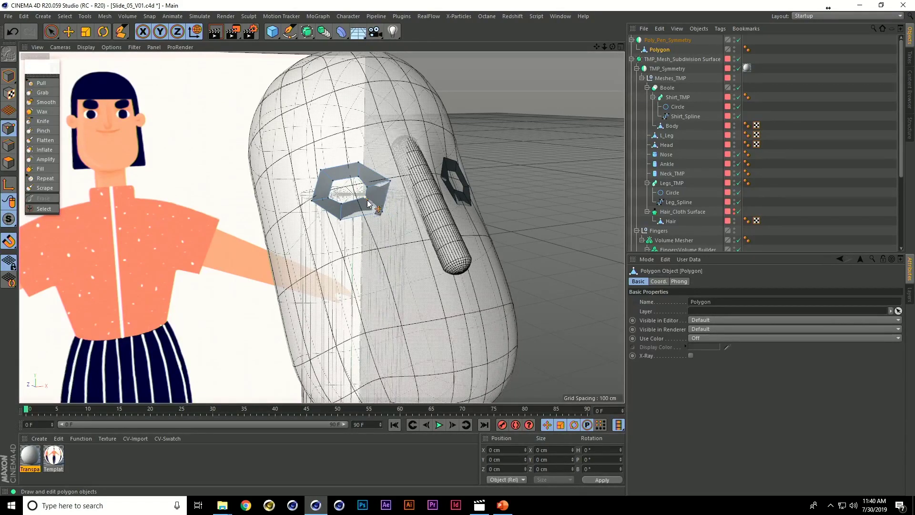
# - Draw a four-sided polygon on the head surface below the nose as the middle of the upper lip
pyautogui.keyDown('alt'); pyautogui.moveTo(397, 213); pyautogui.dragTo(379, 253); pyautogui.keyUp('alt')
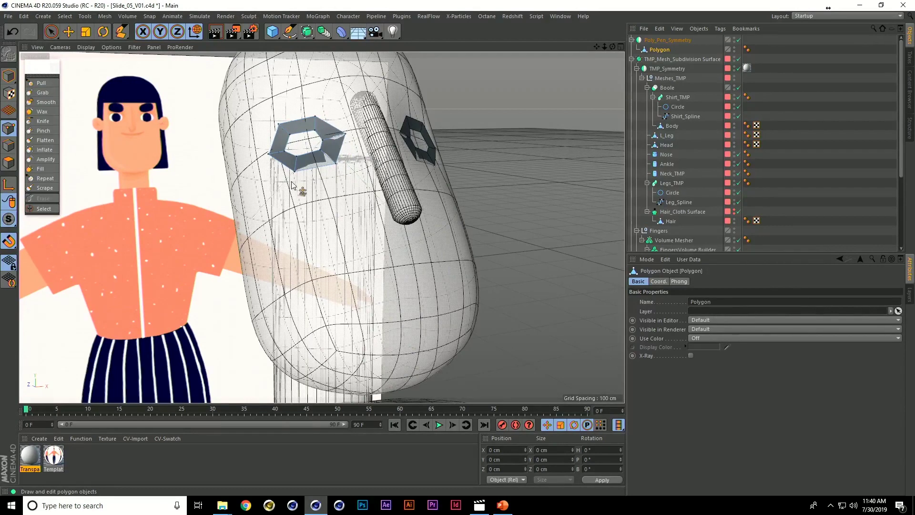
pyautogui.click(384, 240)
pyautogui.click(385, 256)
pyautogui.click(408, 257)
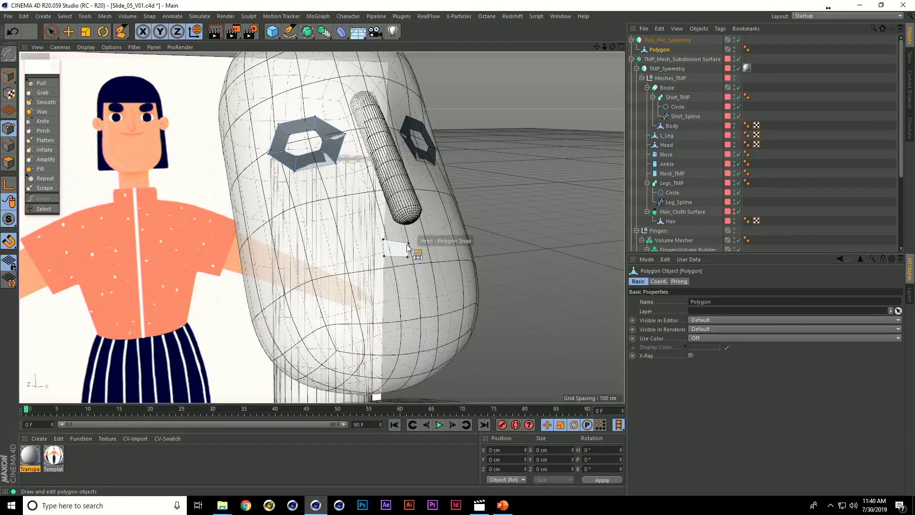
pyautogui.click(409, 243)
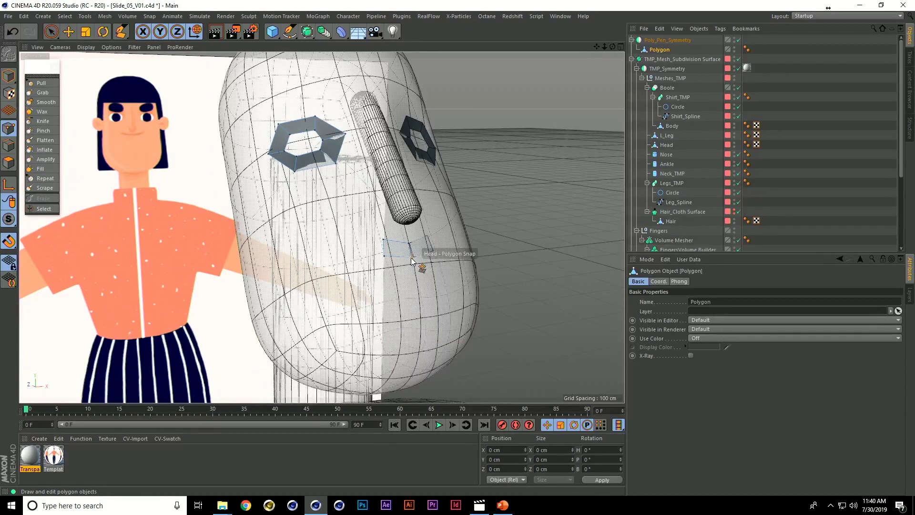
pyautogui.click(413, 258)
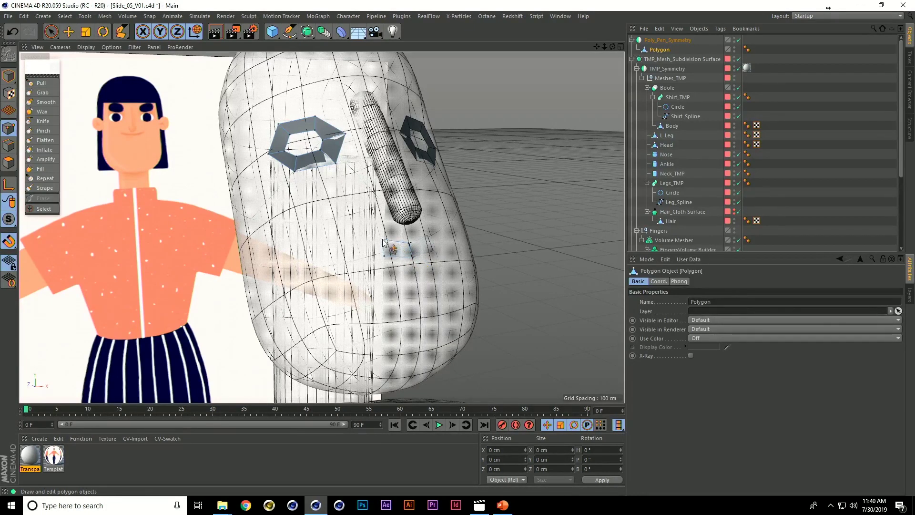
# - Extend the upper lip with a longer four-sided polygon running from the middle piece towards the corner of the mouth
pyautogui.click(383, 241)
pyautogui.click(336, 227)
pyautogui.click(335, 248)
pyautogui.click(382, 257)
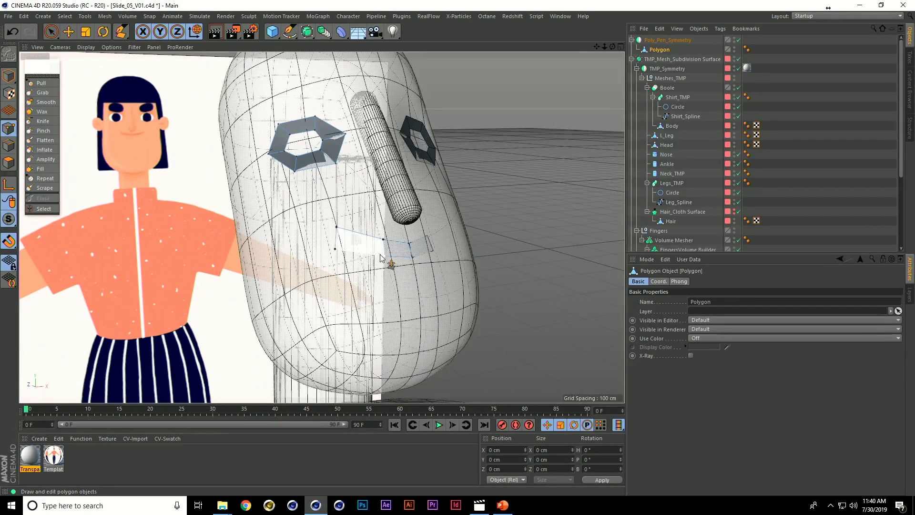
pyautogui.click(382, 256)
# - Draw two polygons that turn the mouth loop around its corner, and adjust their inner corner point
pyautogui.click(336, 228)
pyautogui.click(304, 238)
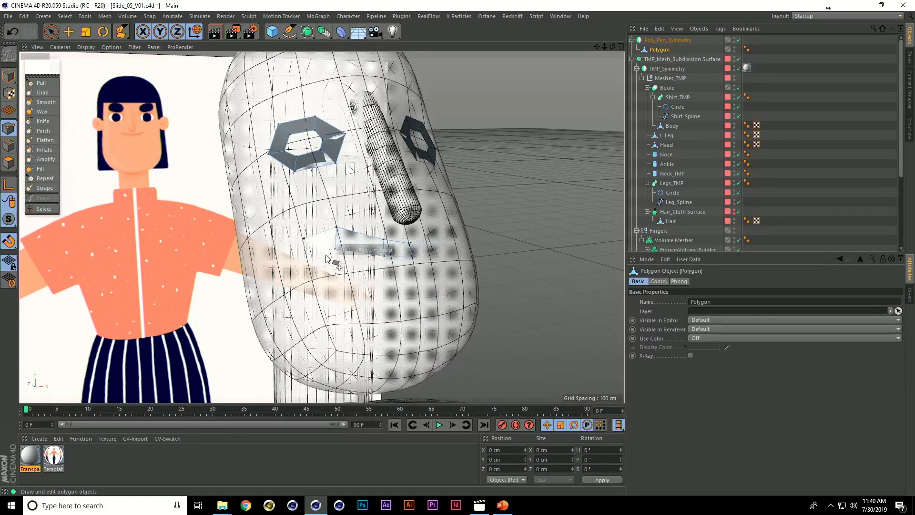
pyautogui.click(322, 257)
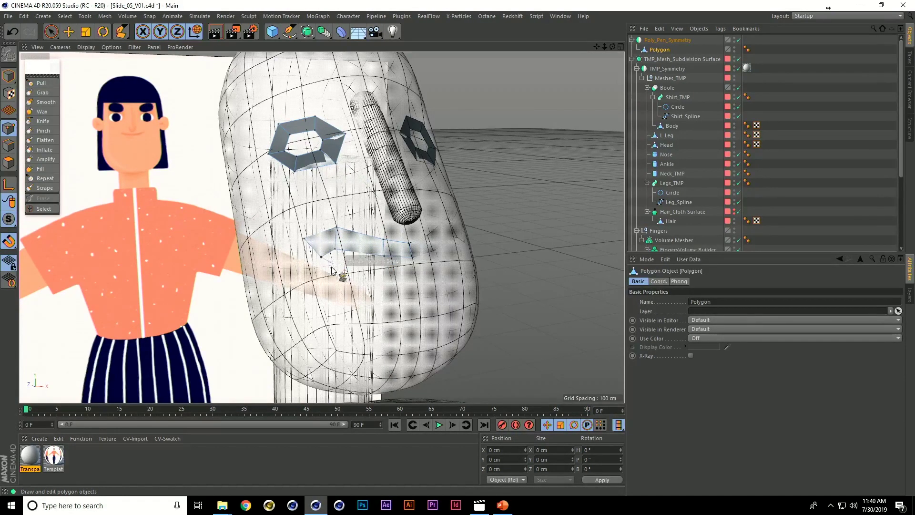
pyautogui.click(333, 264)
pyautogui.click(328, 272)
pyautogui.moveTo(324, 258); pyautogui.dragTo(326, 253)
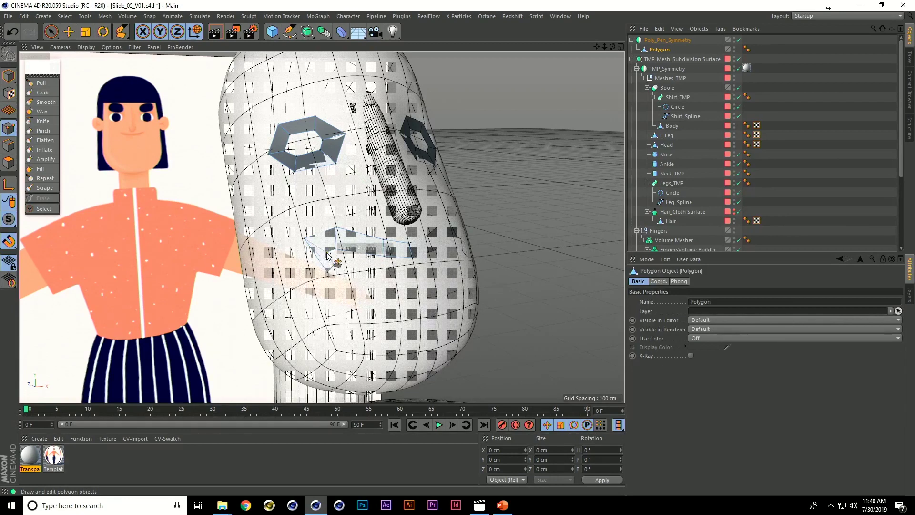
# - Draw the lower lip polygons from the mouth corner to the centre, and move the mouth corner points inwards
pyautogui.click(334, 264)
pyautogui.click(386, 270)
pyautogui.click(387, 287)
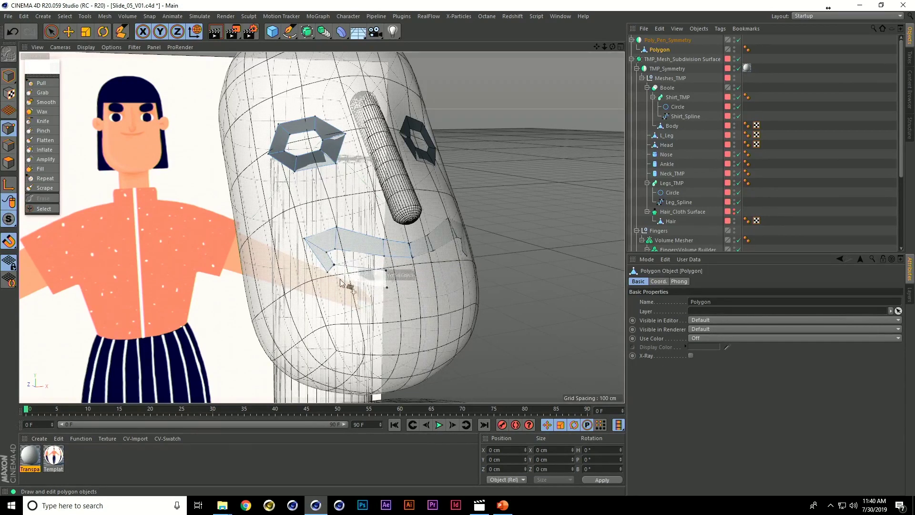
pyautogui.click(328, 273)
pyautogui.click(334, 264)
pyautogui.moveTo(334, 265); pyautogui.dragTo(312, 240)
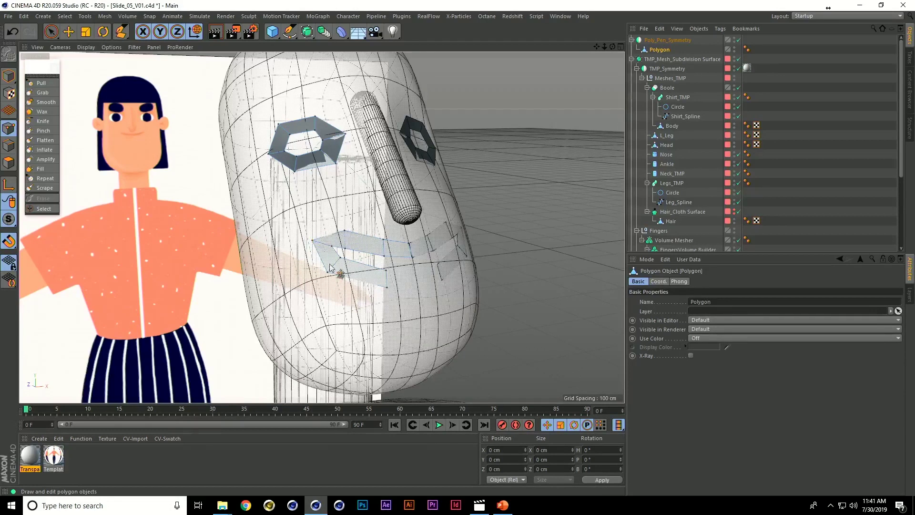
pyautogui.click(415, 269)
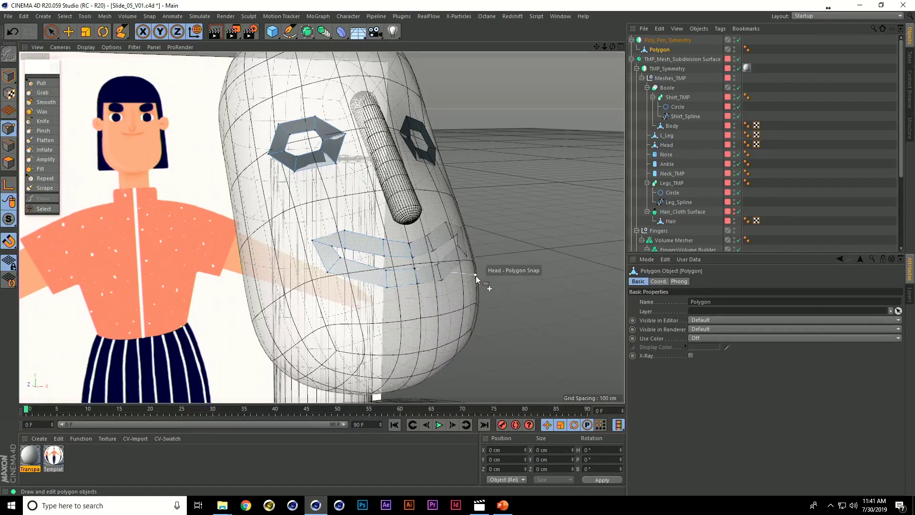
# - Draw a polygon that connects the middle of the upper lip to the underside of the nose tip
pyautogui.scroll(5, 416, 223)
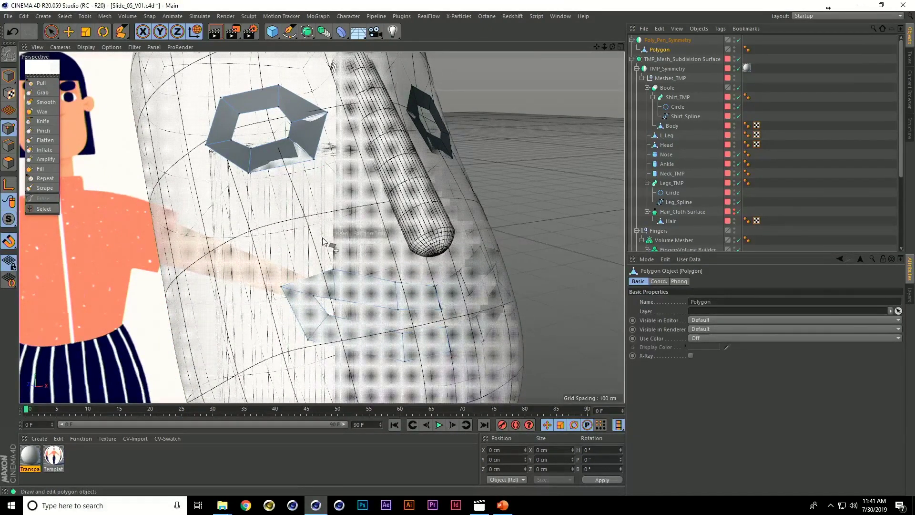
pyautogui.scroll(-3, 372, 236)
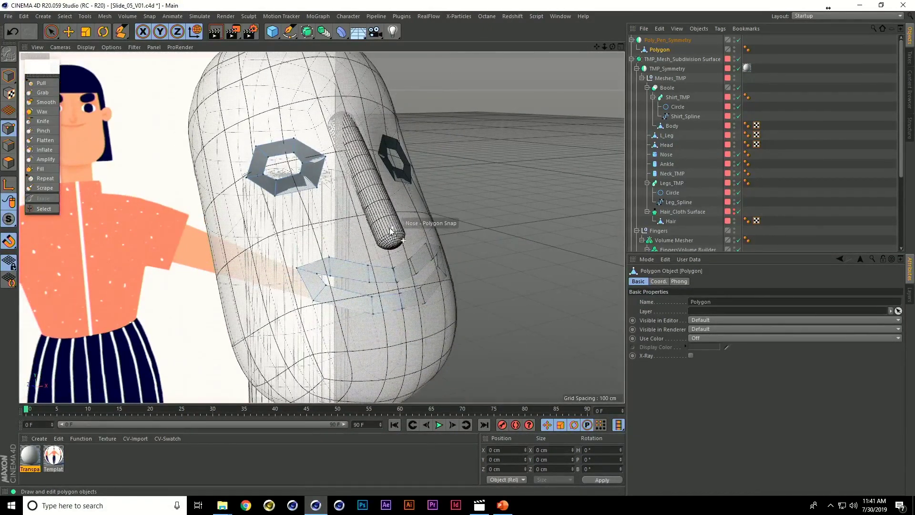
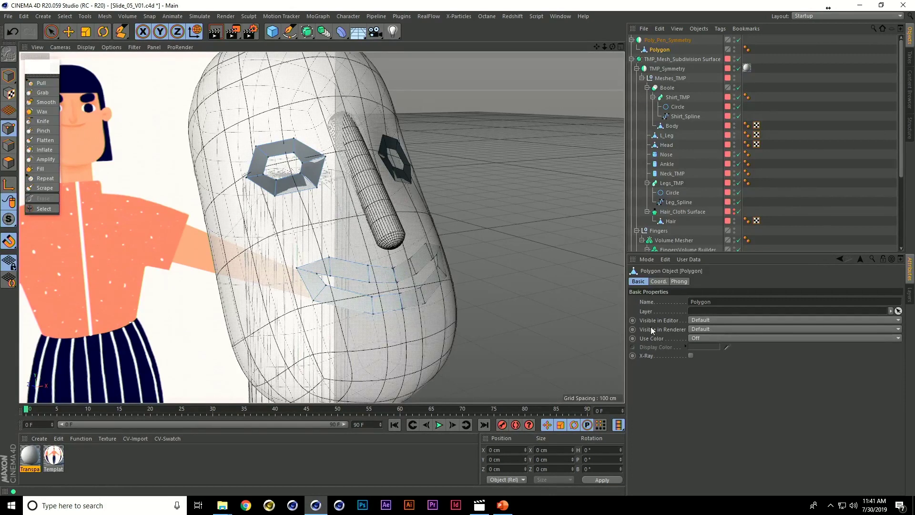
pyautogui.scroll(3, 329, 172)
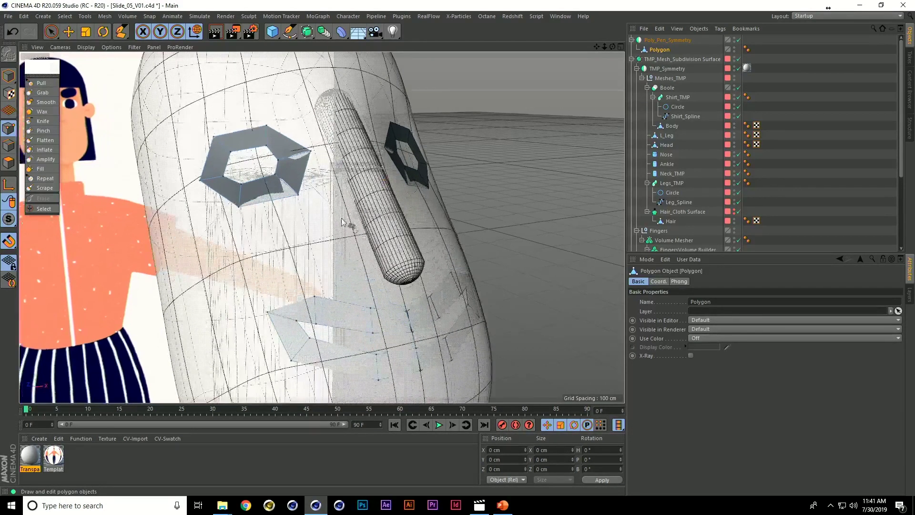
pyautogui.keyDown('alt'); pyautogui.moveTo(401, 284); pyautogui.dragTo(407, 326); pyautogui.keyUp('alt')
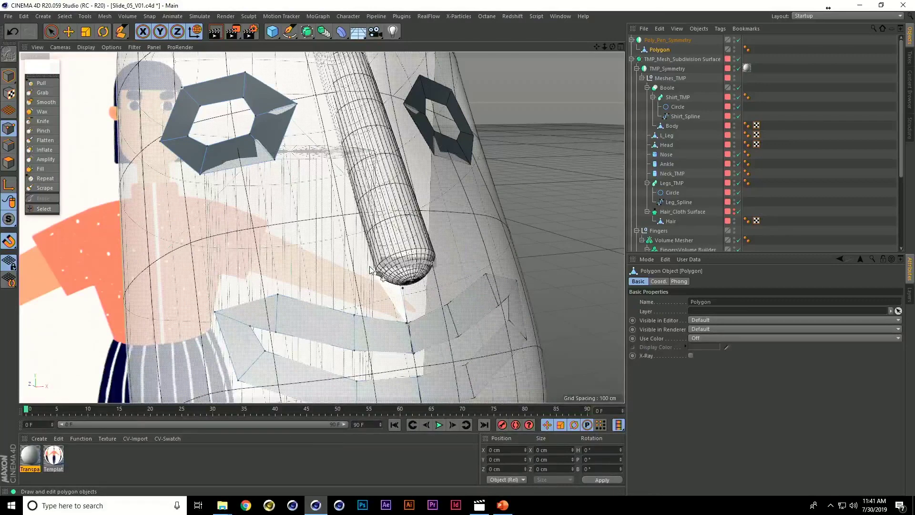
pyautogui.click(354, 317)
pyautogui.moveTo(385, 287)
pyautogui.keyDown('alt'); pyautogui.mouseDown()
pyautogui.moveTo(413, 307)
pyautogui.moveTo(384, 287)
pyautogui.mouseUp(); pyautogui.keyUp('alt')
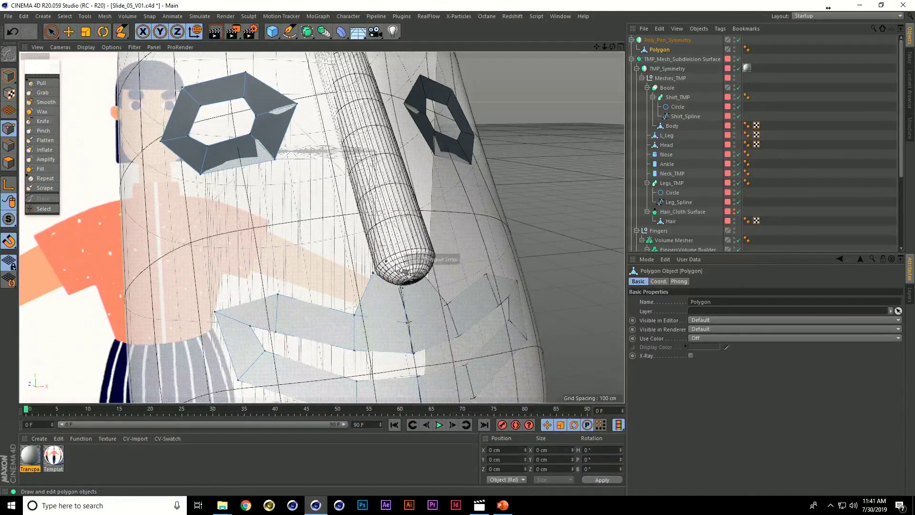
# - Draw a narrow polygon that runs from the upper lip and nose tip up along the side of the nose
pyautogui.keyDown('alt'); pyautogui.moveTo(413, 291); pyautogui.dragTo(463, 313); pyautogui.keyUp('alt')
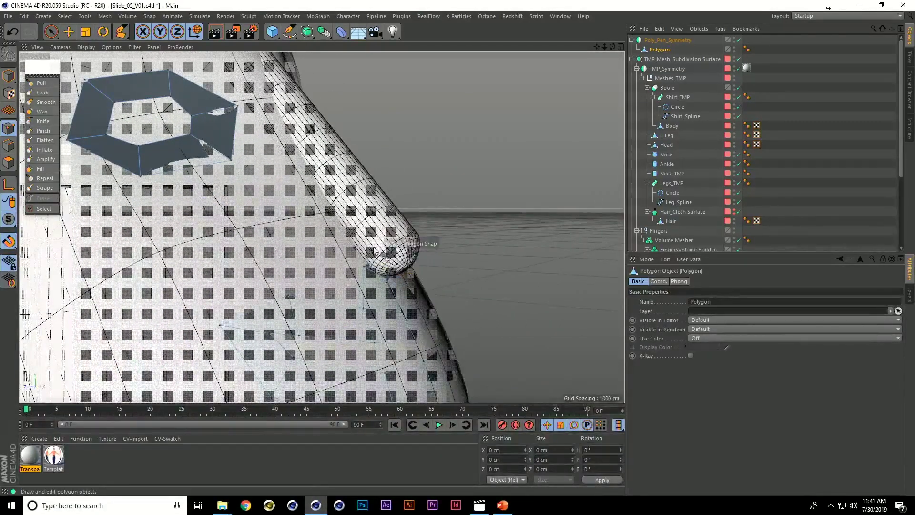
pyautogui.keyDown('alt'); pyautogui.moveTo(394, 275); pyautogui.dragTo(457, 244); pyautogui.keyUp('alt')
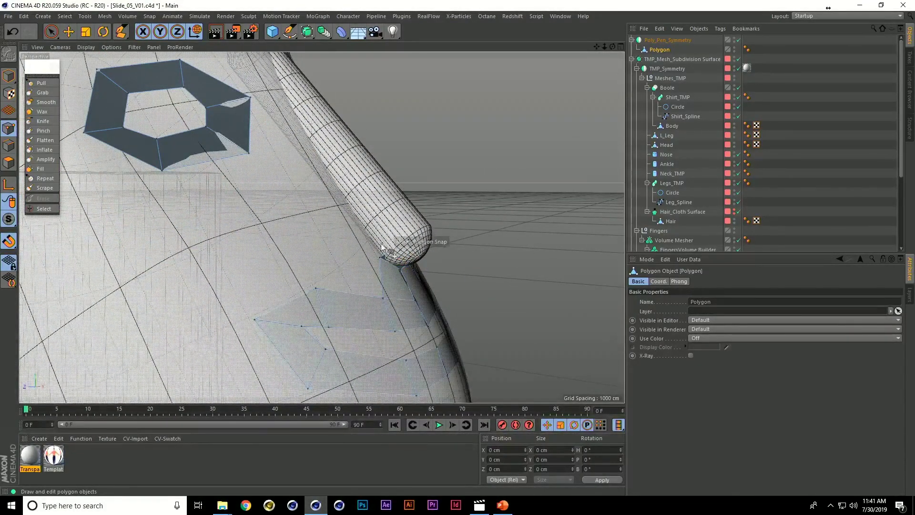
pyautogui.keyDown('alt'); pyautogui.moveTo(439, 271); pyautogui.dragTo(390, 254); pyautogui.keyUp('alt')
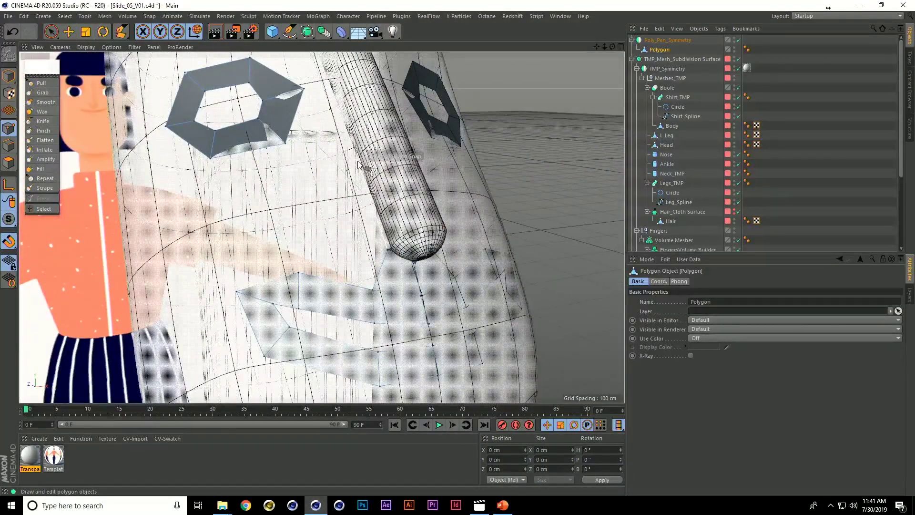
pyautogui.click(335, 163)
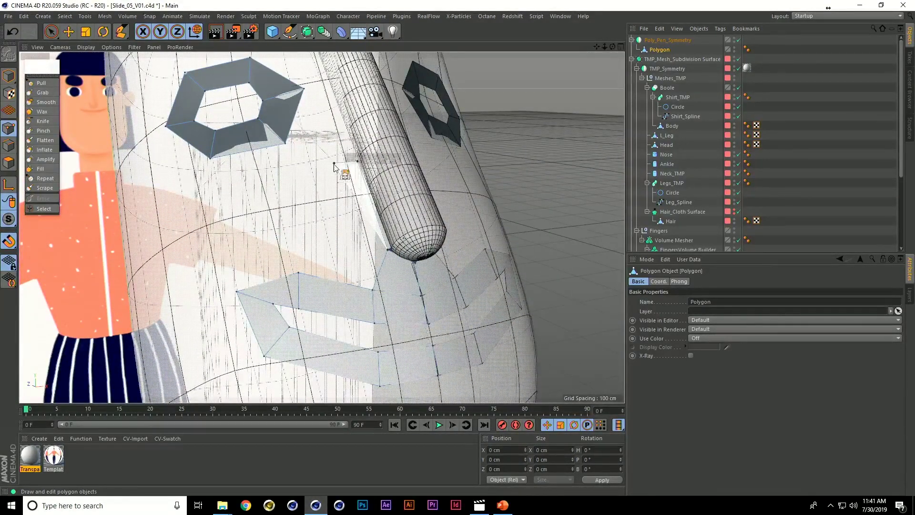
pyautogui.click(373, 289)
pyautogui.keyDown('alt'); pyautogui.moveTo(372, 290); pyautogui.dragTo(360, 359, button='middle'); pyautogui.keyUp('alt')
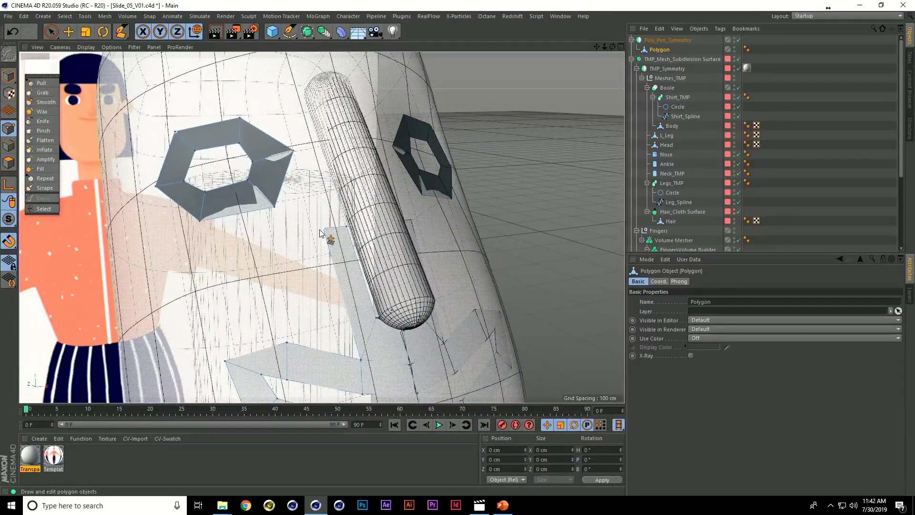
# - Bridge the strip beside the nose up to the inner corner of the eye loop with a polygon
pyautogui.click(294, 151)
pyautogui.click(323, 146)
pyautogui.doubleClick(347, 226)
# - Fill the area between the eye loop's inner upper edge and the nose bridge with polygons reaching up to the brow
pyautogui.keyDown('alt'); pyautogui.moveTo(353, 196); pyautogui.dragTo(318, 286); pyautogui.keyUp('alt')
pyautogui.click(322, 207)
pyautogui.click(299, 143)
pyautogui.doubleClick(239, 175)
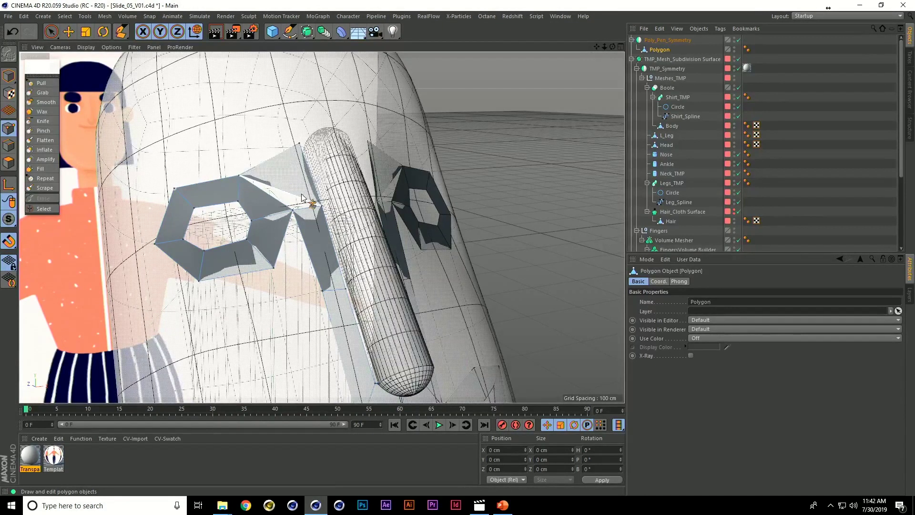
pyautogui.click(239, 176)
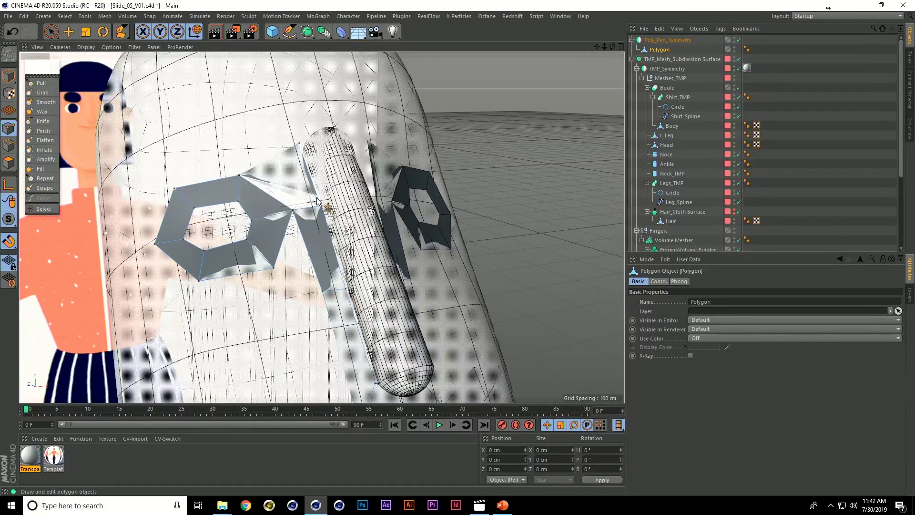
pyautogui.doubleClick(295, 209)
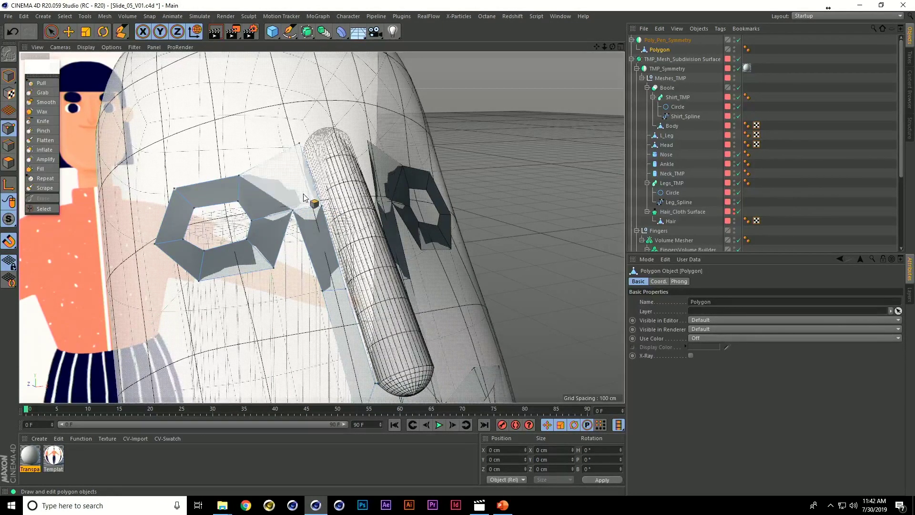
# - Draw a polygon above the eye loop along the brow, and move its upper corner points outwards
pyautogui.keyDown('alt'); pyautogui.moveTo(365, 246); pyautogui.dragTo(357, 187); pyautogui.keyUp('alt')
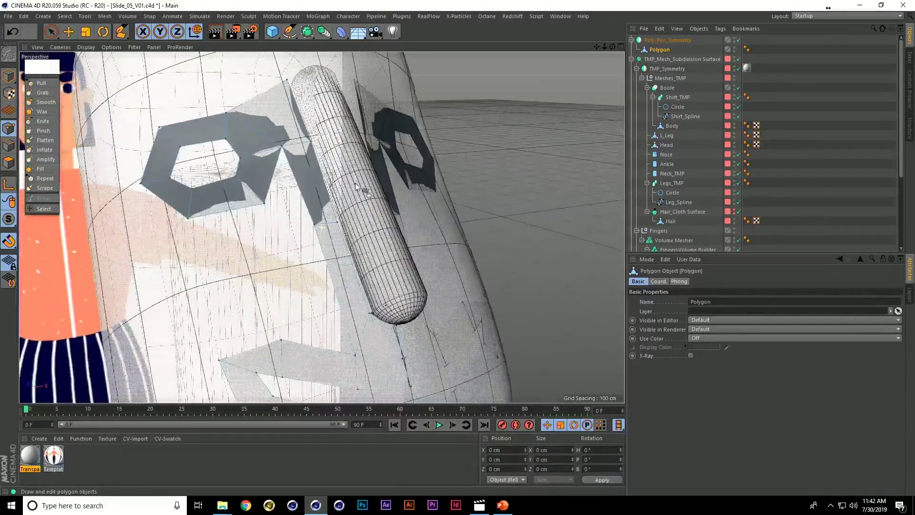
pyautogui.keyDown('alt'); pyautogui.moveTo(333, 132); pyautogui.dragTo(388, 191); pyautogui.keyUp('alt')
pyautogui.click(380, 178)
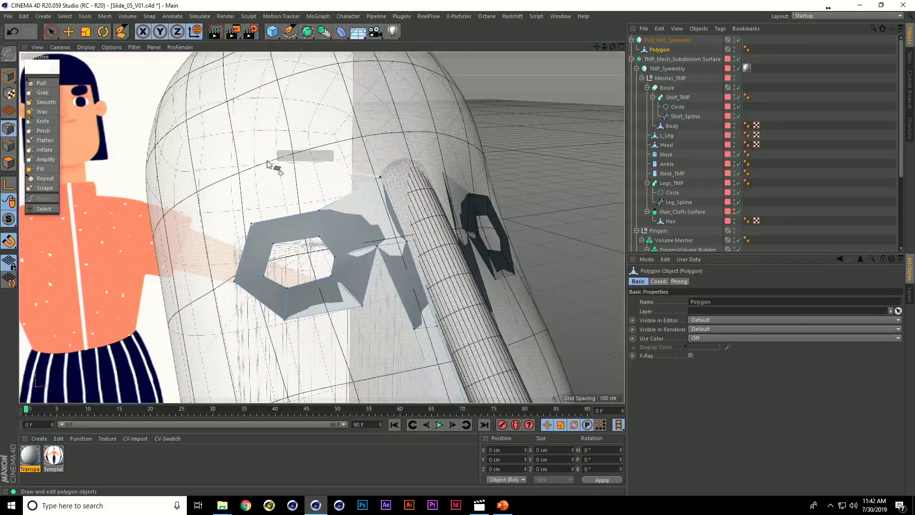
pyautogui.click(252, 223)
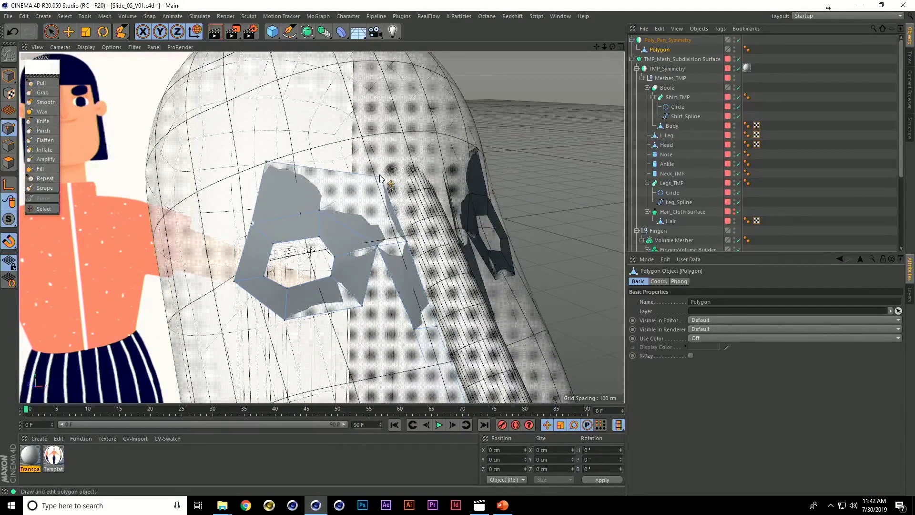
pyautogui.click(368, 164)
pyautogui.moveTo(330, 211); pyautogui.dragTo(402, 199)
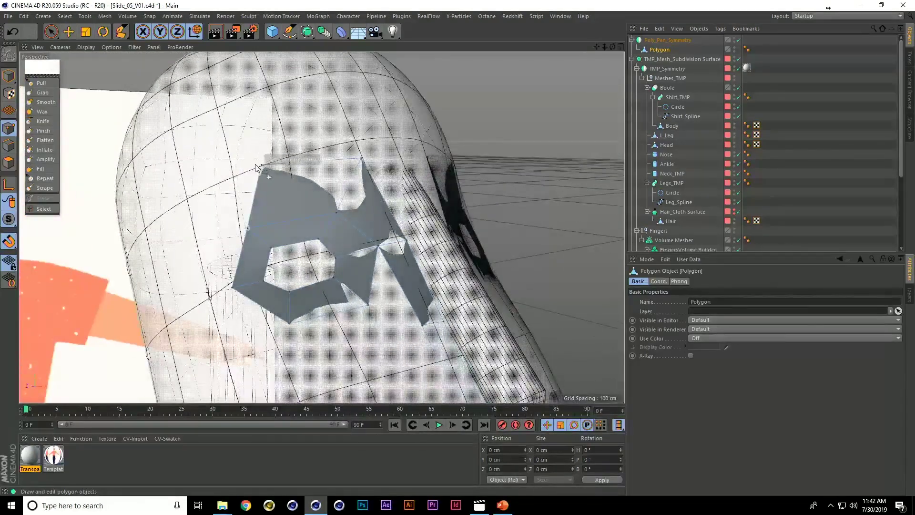
pyautogui.moveTo(265, 167); pyautogui.dragTo(233, 178)
# - Draw polygons around the outer side of the eye loop from the brow down to the upper cheek
pyautogui.keyDown('alt'); pyautogui.moveTo(287, 231); pyautogui.dragTo(224, 175); pyautogui.keyUp('alt')
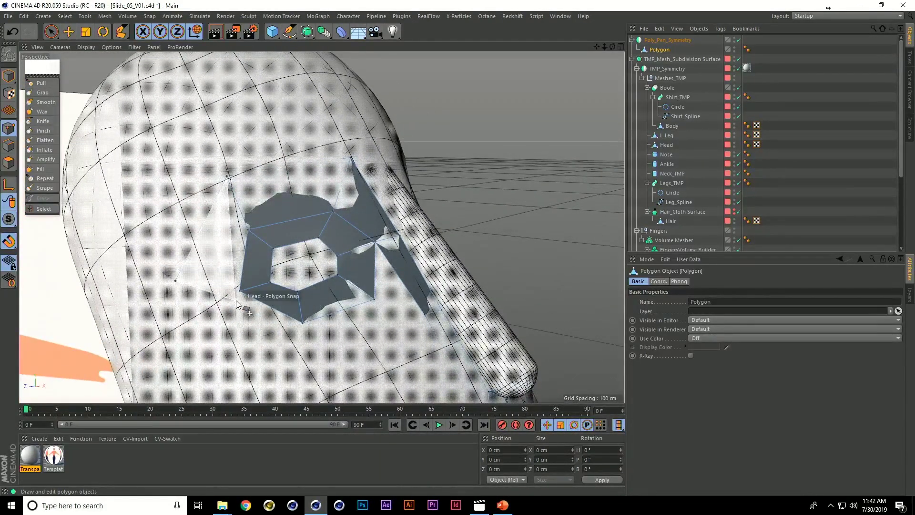
pyautogui.keyDown('alt'); pyautogui.moveTo(241, 302); pyautogui.dragTo(270, 229); pyautogui.keyUp('alt')
pyautogui.click(176, 191)
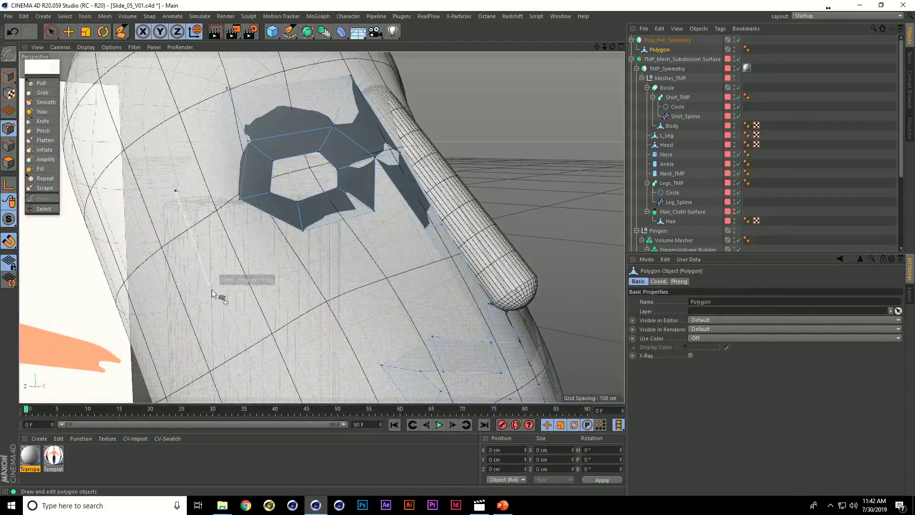
pyautogui.click(224, 303)
pyautogui.keyDown('alt'); pyautogui.moveTo(306, 241); pyautogui.dragTo(324, 178); pyautogui.keyUp('alt')
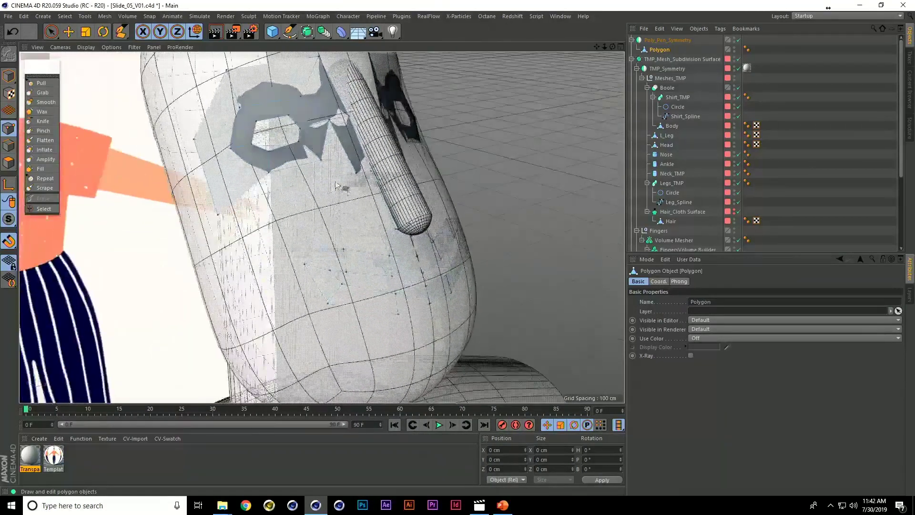
# - Fill the cheek between the lower eye loop and the strip beside the nose with polygons
pyautogui.click(338, 195)
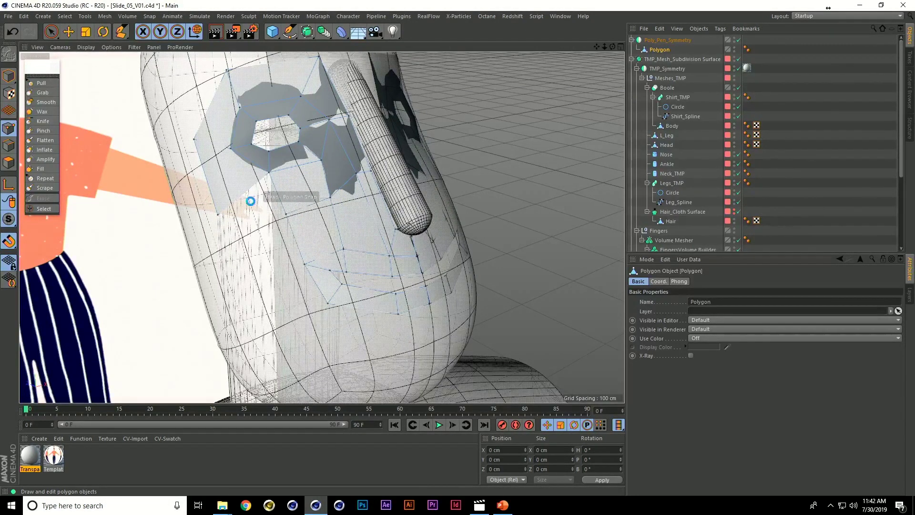
pyautogui.click(230, 245)
pyautogui.doubleClick(286, 215)
# - Draw polygons from the lower cheek around the mouth loop's corner and below the lower lip to the chin's centre line
pyautogui.keyDown('alt'); pyautogui.moveTo(285, 232); pyautogui.dragTo(287, 261); pyautogui.keyUp('alt')
pyautogui.click(223, 252)
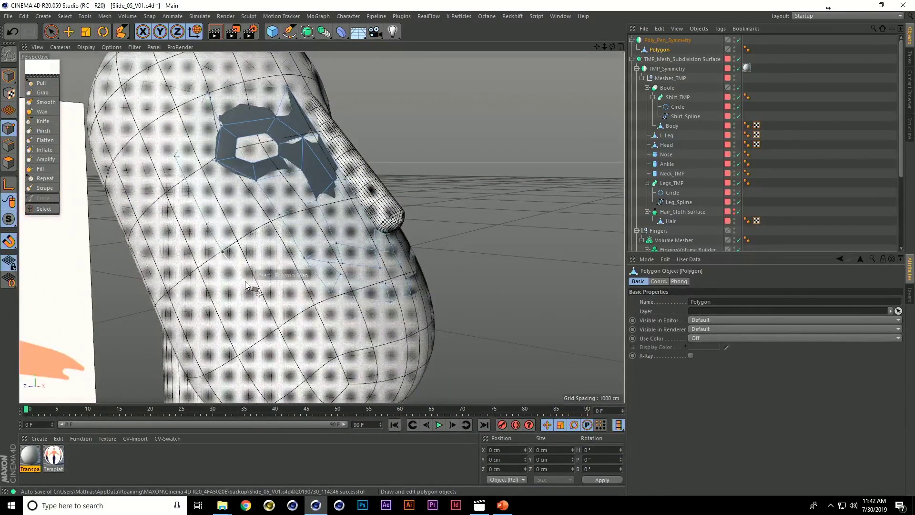
pyautogui.click(245, 283)
pyautogui.click(290, 327)
pyautogui.doubleClick(331, 293)
pyautogui.keyDown('alt'); pyautogui.moveTo(390, 307); pyautogui.dragTo(245, 247); pyautogui.keyUp('alt')
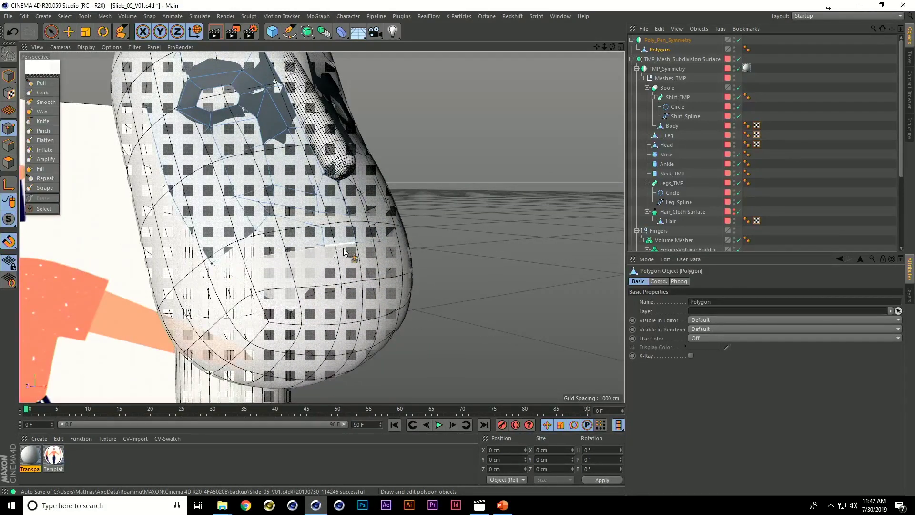
pyautogui.doubleClick(323, 246)
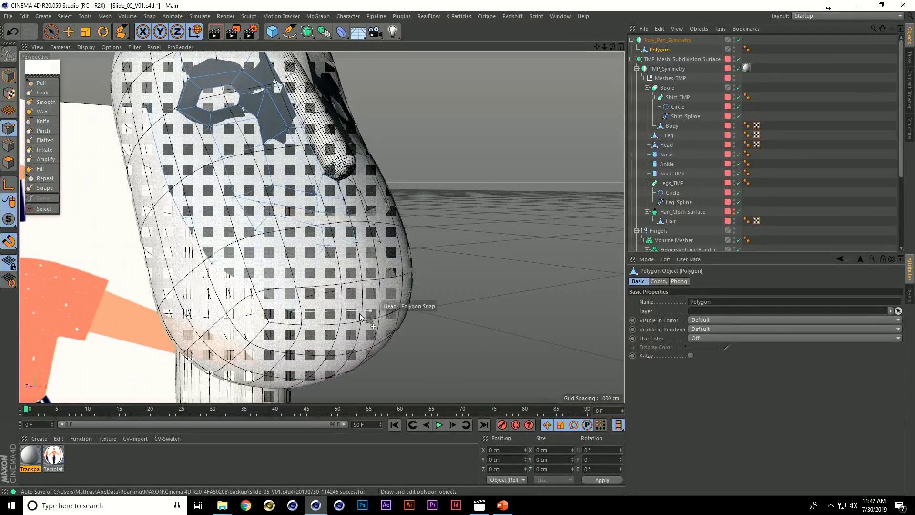
pyautogui.keyDown('alt'); pyautogui.moveTo(364, 256); pyautogui.dragTo(263, 317); pyautogui.keyUp('alt')
# - Fill the nose bridge with polygons between the inner brow polygons, the top of the nose and the centre line
pyautogui.keyDown('alt'); pyautogui.moveTo(366, 199); pyautogui.dragTo(351, 264, button='middle'); pyautogui.keyUp('alt')
pyautogui.keyDown('alt'); pyautogui.moveTo(352, 264); pyautogui.dragTo(335, 154); pyautogui.keyUp('alt')
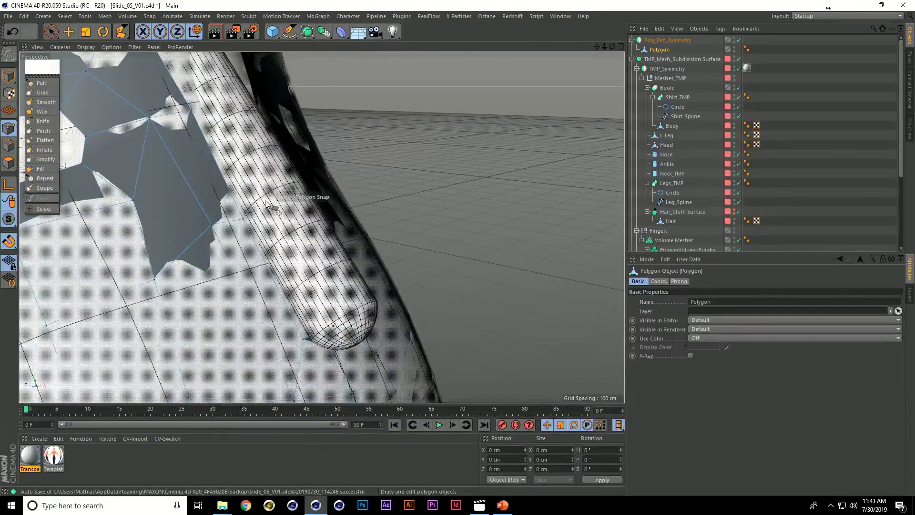
pyautogui.keyDown('alt'); pyautogui.moveTo(267, 198); pyautogui.dragTo(323, 329); pyautogui.keyUp('alt')
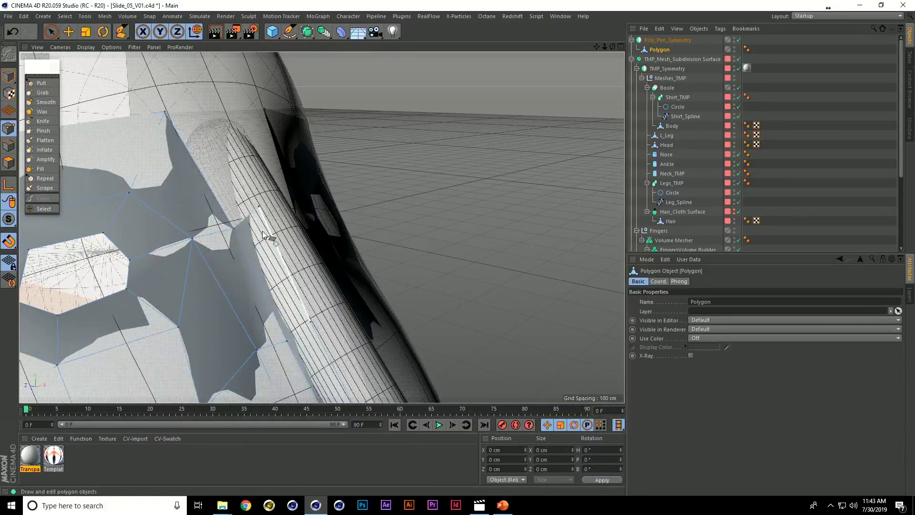
pyautogui.keyDown('alt'); pyautogui.moveTo(266, 235); pyautogui.dragTo(270, 265, button='middle'); pyautogui.keyUp('alt')
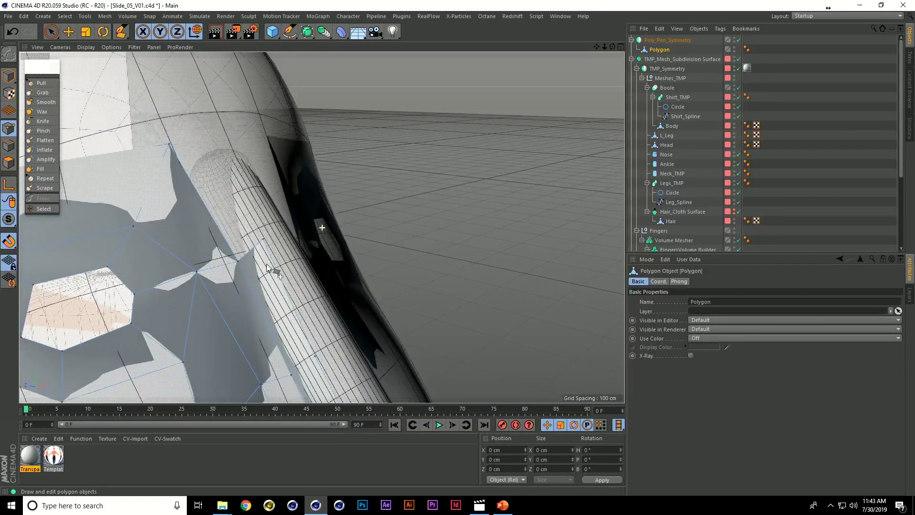
pyautogui.click(216, 130)
pyautogui.click(170, 144)
pyautogui.scroll(-2, 294, 270)
pyautogui.keyDown('alt'); pyautogui.moveTo(294, 270); pyautogui.dragTo(281, 208, button='middle'); pyautogui.keyUp('alt')
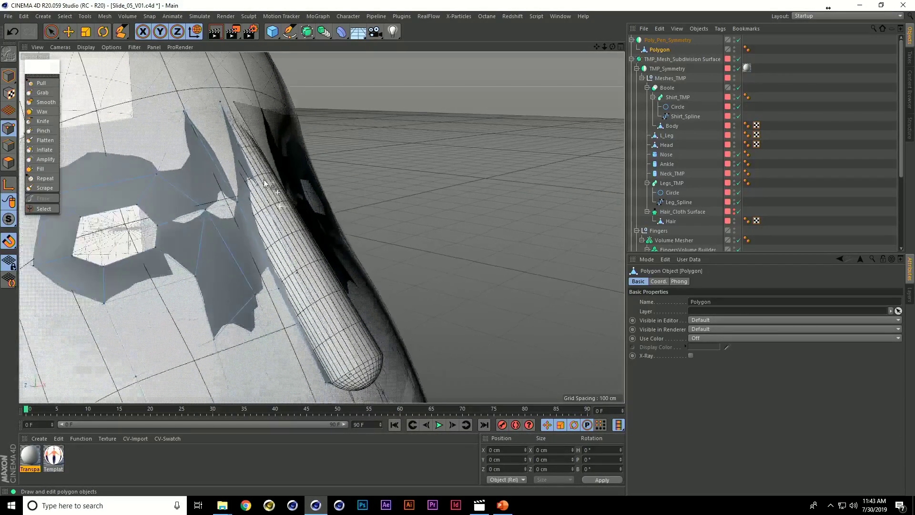
pyautogui.moveTo(220, 99); pyautogui.dragTo(275, 190)
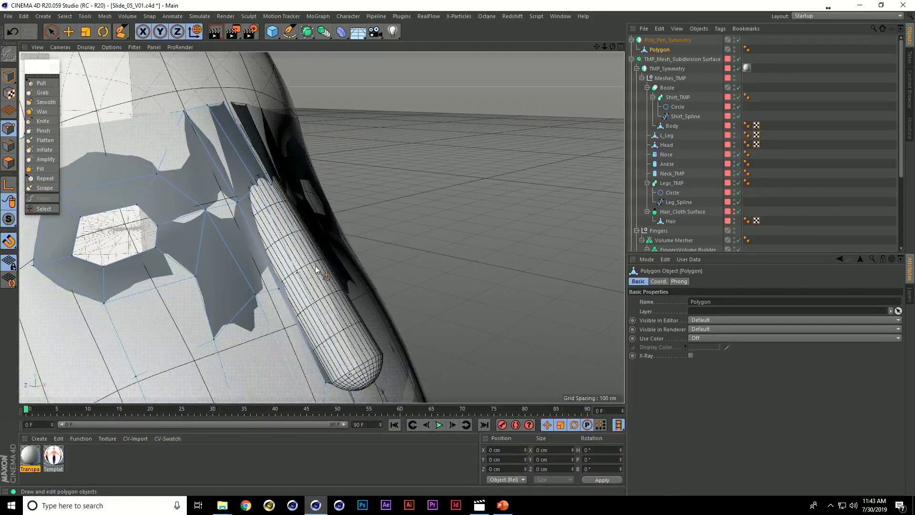
# - Insert a loop cut with Loop/Path Cut through the cheek polygons between the eye loop and the mouth loop
pyautogui.keyDown('alt'); pyautogui.moveTo(376, 370); pyautogui.dragTo(355, 272); pyautogui.keyUp('alt')
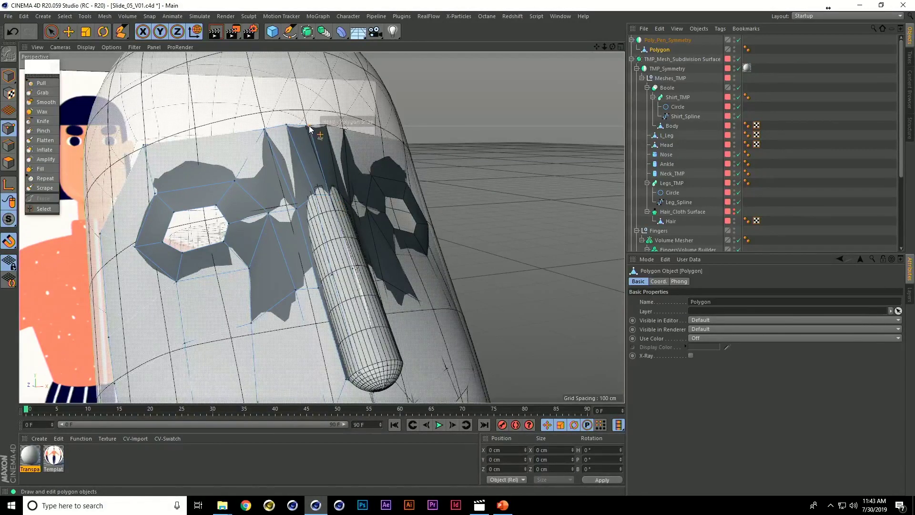
pyautogui.scroll(-5, 363, 310)
pyautogui.keyDown('alt'); pyautogui.moveTo(352, 300); pyautogui.dragTo(348, 150); pyautogui.keyUp('alt')
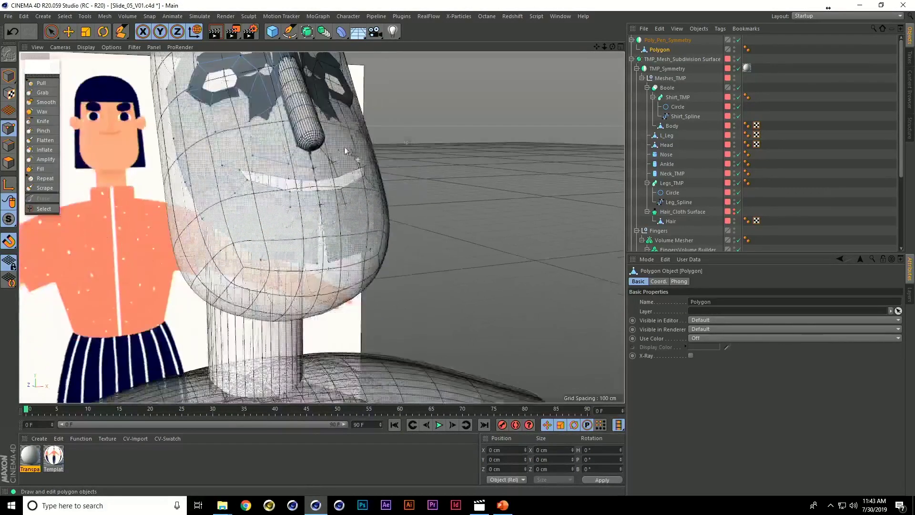
pyautogui.keyDown('alt'); pyautogui.moveTo(313, 358); pyautogui.dragTo(288, 375); pyautogui.keyUp('alt')
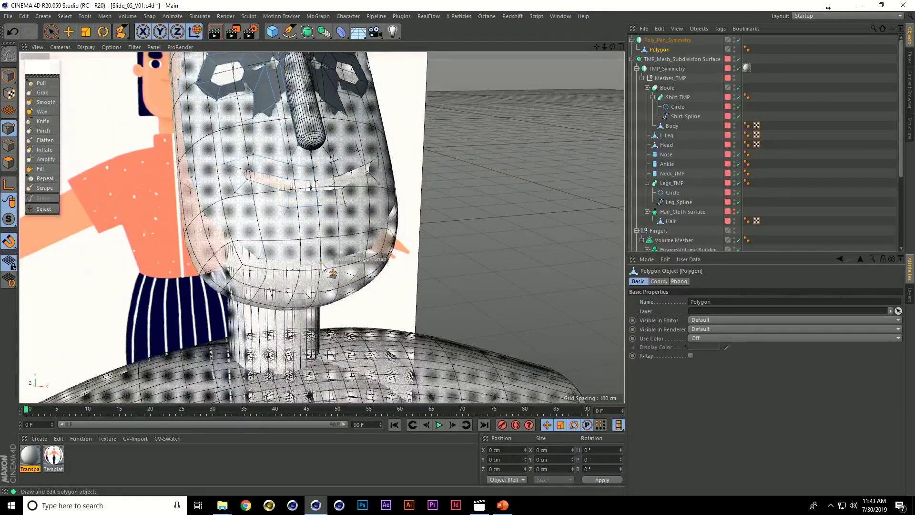
pyautogui.keyDown('alt'); pyautogui.moveTo(321, 265); pyautogui.dragTo(368, 299); pyautogui.keyUp('alt')
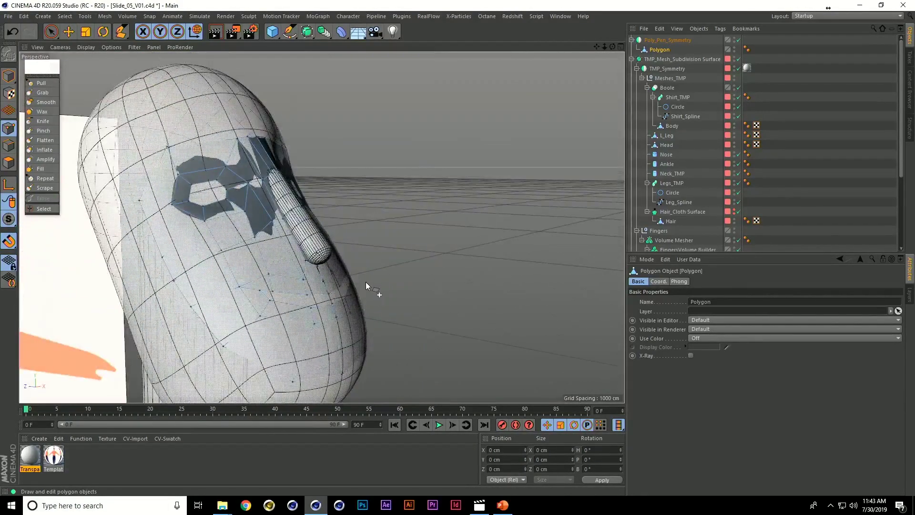
pyautogui.moveTo(263, 270)
pyautogui.keyDown('alt'); pyautogui.mouseDown()
pyautogui.moveTo(272, 276)
pyautogui.moveTo(256, 275)
pyautogui.mouseUp(); pyautogui.keyUp('alt')
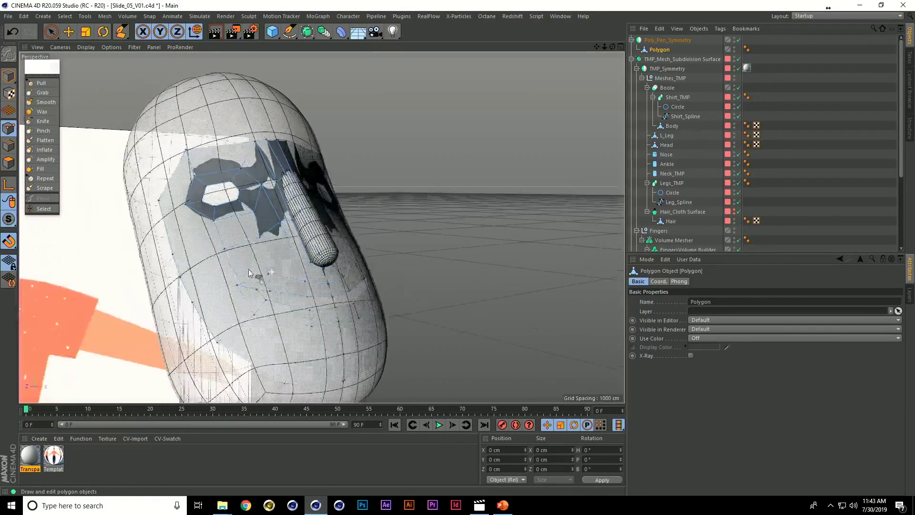
pyautogui.press('m')
pyautogui.press('l')
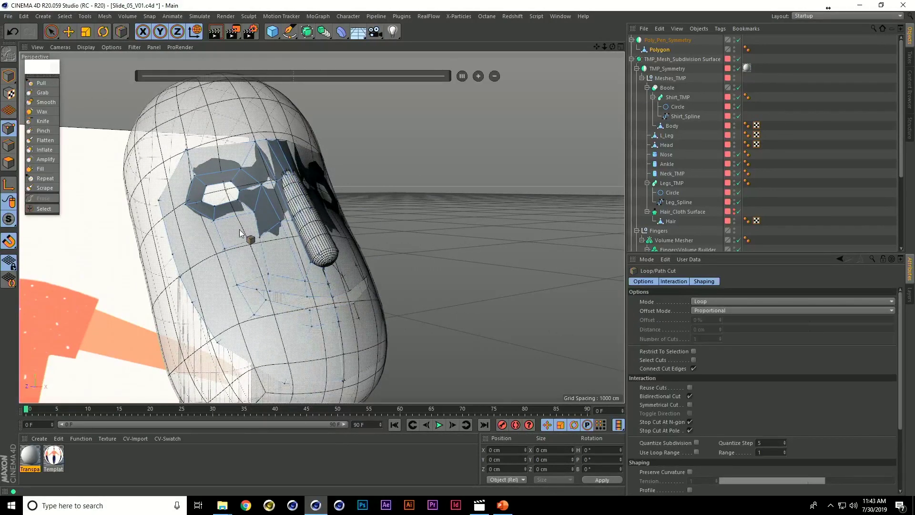
pyautogui.click(243, 250)
pyautogui.keyDown('alt'); pyautogui.moveTo(244, 252); pyautogui.dragTo(242, 298); pyautogui.keyUp('alt')
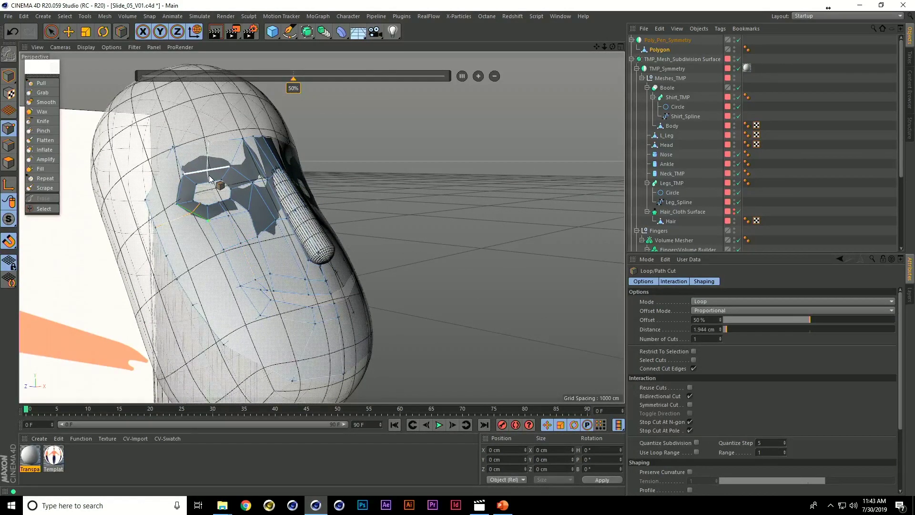
# - Return to the Polygon Pen and move the mouth loop's outer points outwards around its corner and below the lower lip
pyautogui.scroll(3, 258, 216)
pyautogui.keyDown('alt'); pyautogui.moveTo(341, 309); pyautogui.dragTo(328, 171); pyautogui.keyUp('alt')
pyautogui.keyDown('alt'); pyautogui.moveTo(342, 242); pyautogui.dragTo(345, 215); pyautogui.keyUp('alt')
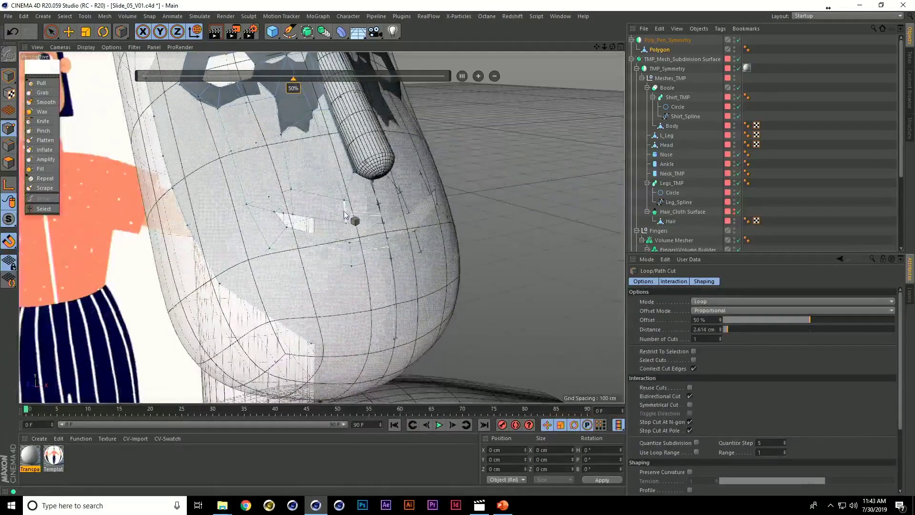
pyautogui.rightClick(244, 163)
pyautogui.click(268, 187)
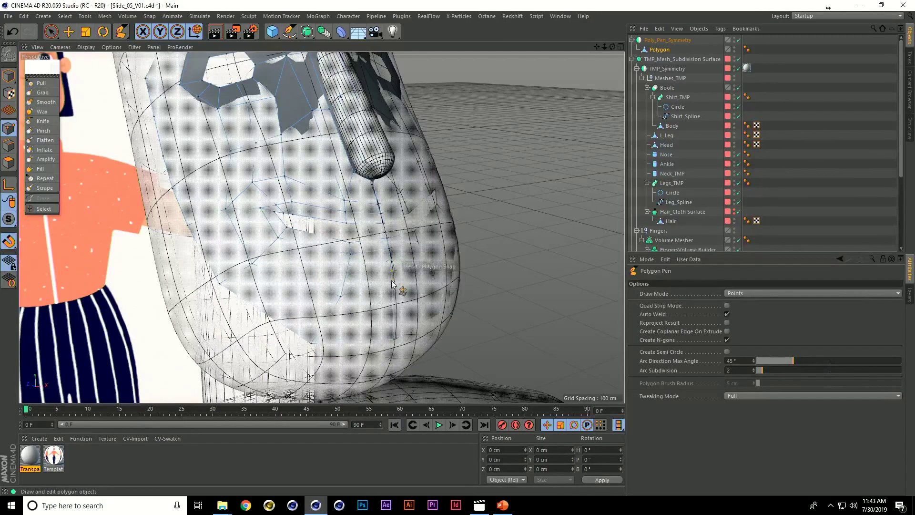
# - Refine the mesh around the eye loop by adjusting its outer points and connecting its upper rim to the brow with an edge
pyautogui.keyDown('alt'); pyautogui.moveTo(381, 285); pyautogui.dragTo(255, 228); pyautogui.keyUp('alt')
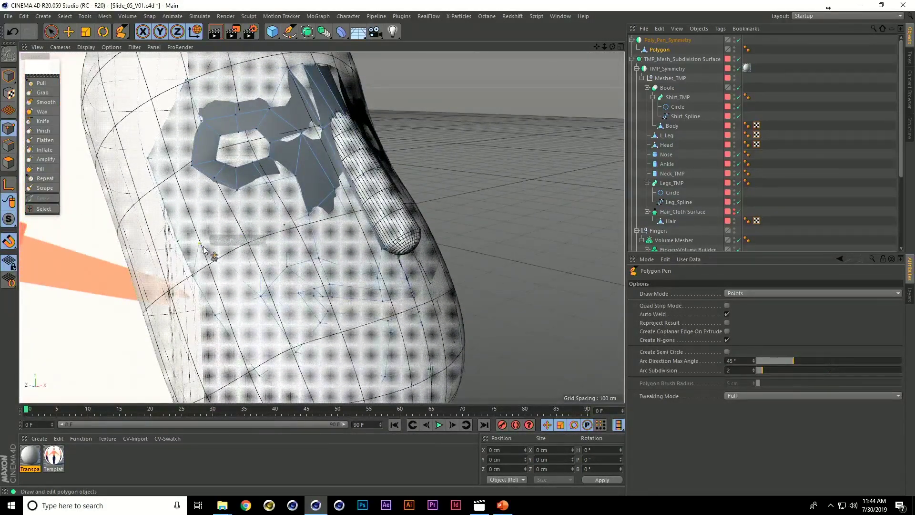
pyautogui.scroll(-5, 202, 231)
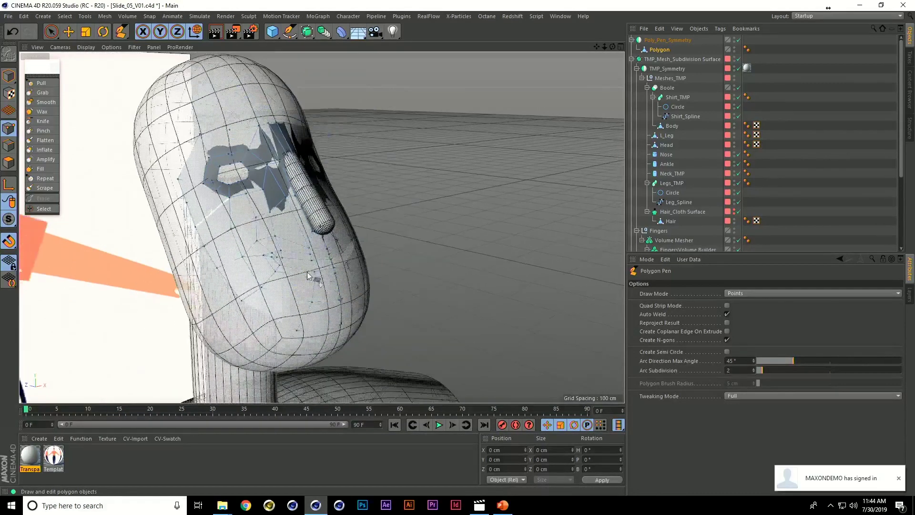
pyautogui.keyDown('alt'); pyautogui.moveTo(306, 272); pyautogui.dragTo(335, 278); pyautogui.keyUp('alt')
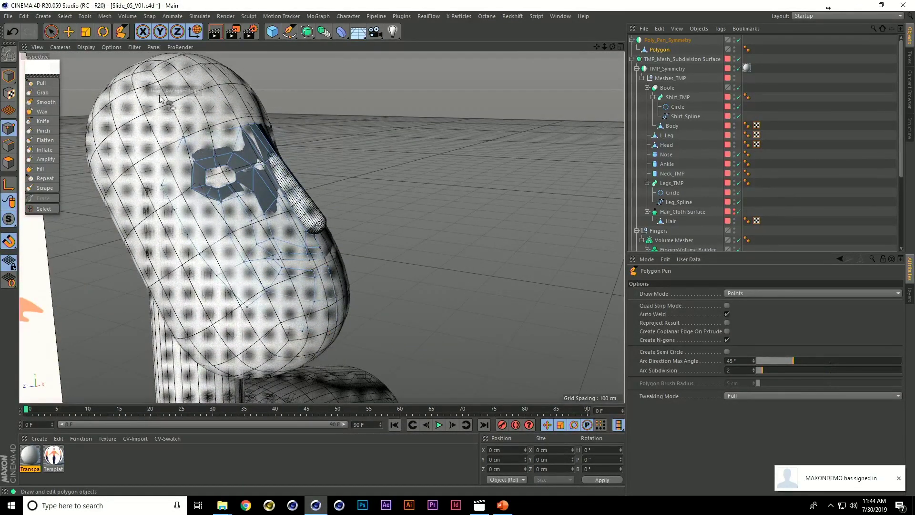
pyautogui.keyDown('alt'); pyautogui.moveTo(160, 71); pyautogui.dragTo(416, 393); pyautogui.keyUp('alt')
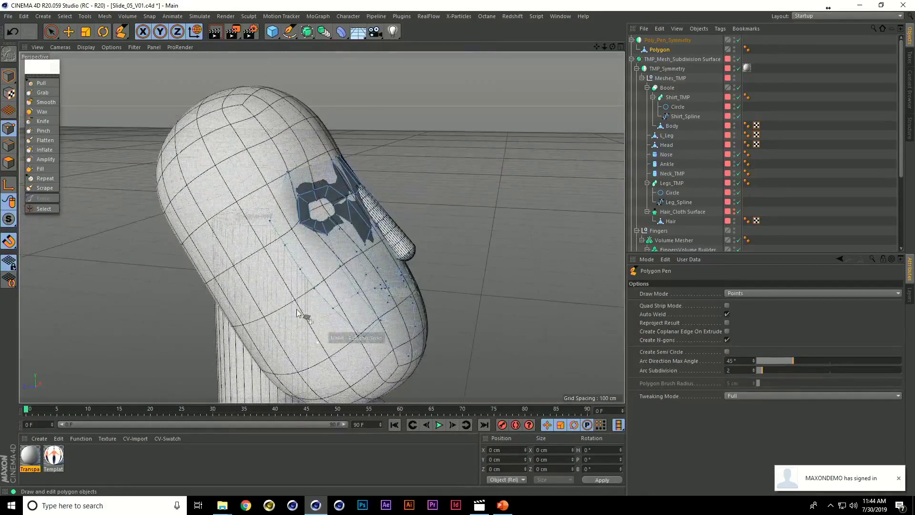
pyautogui.keyDown('alt'); pyautogui.moveTo(240, 204); pyautogui.dragTo(385, 174); pyautogui.keyUp('alt')
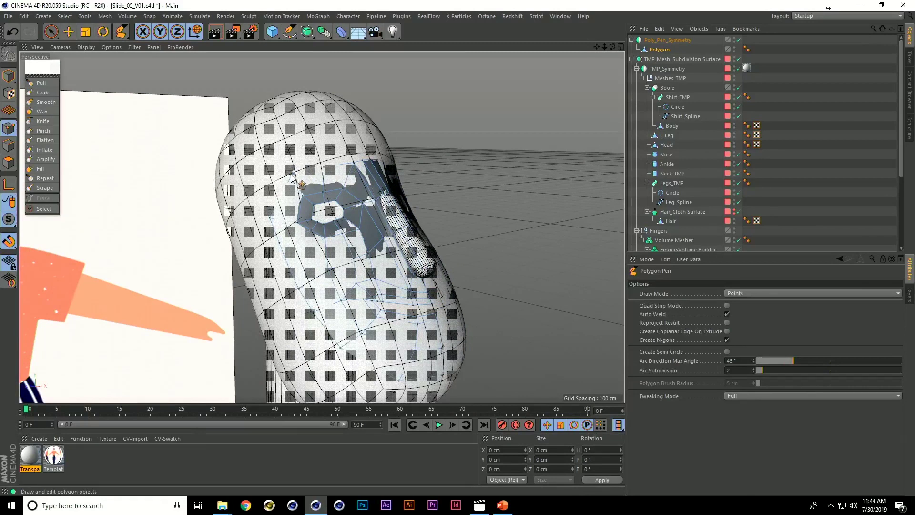
pyautogui.scroll(3, 293, 179)
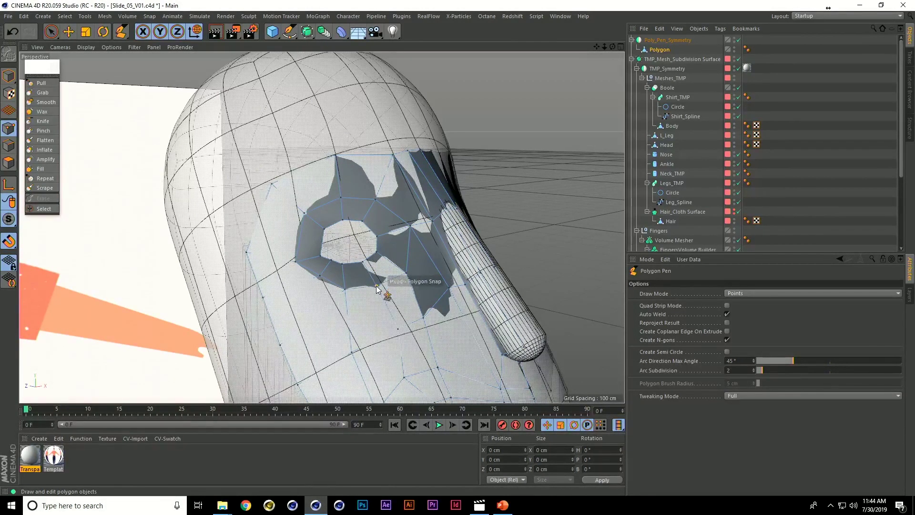
pyautogui.keyDown('alt'); pyautogui.moveTo(436, 306); pyautogui.dragTo(391, 228, button='middle'); pyautogui.keyUp('alt')
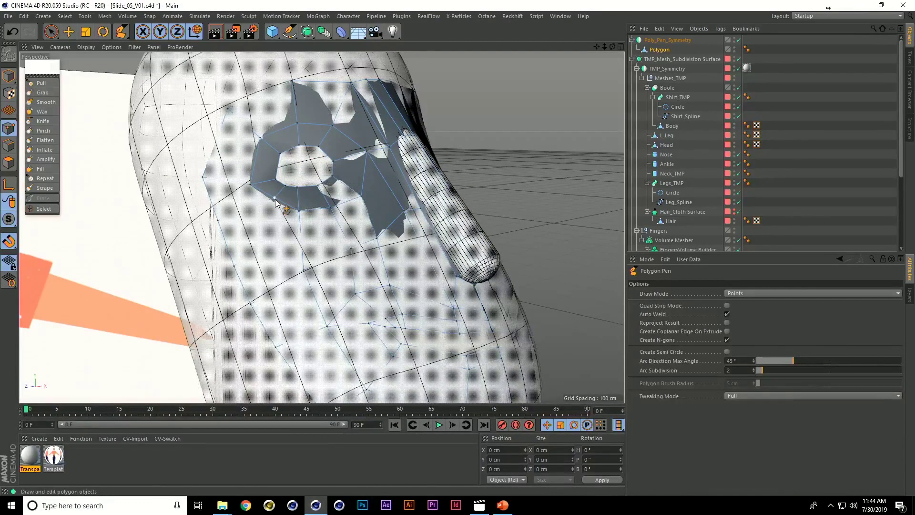
pyautogui.keyDown('alt'); pyautogui.moveTo(445, 258); pyautogui.dragTo(411, 267); pyautogui.keyUp('alt')
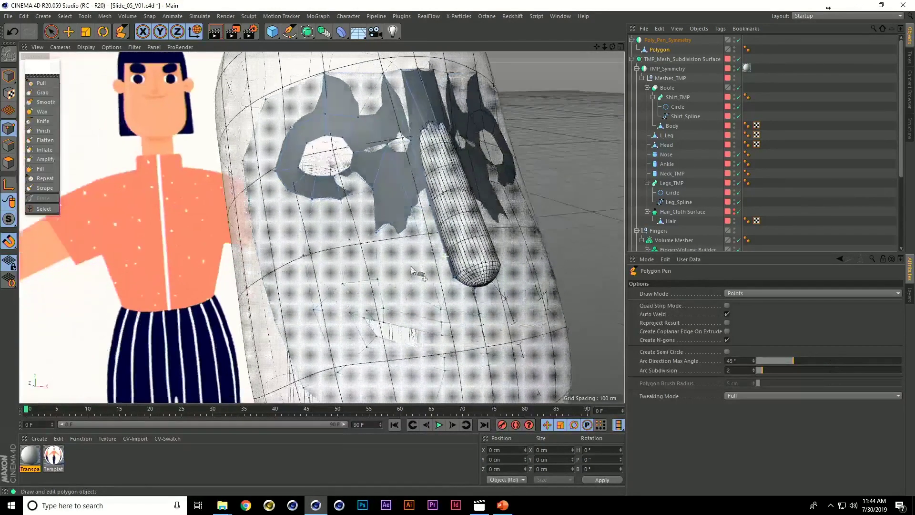
# - Switch to the open document Slide_07_V01.c4d
pyautogui.scroll(-5, 567, 195)
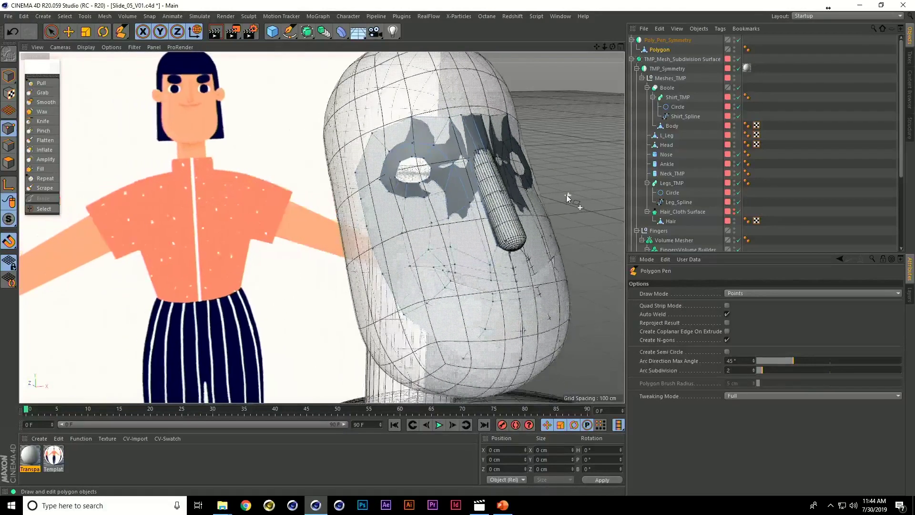
pyautogui.scroll(-3, 567, 196)
pyautogui.keyDown('alt'); pyautogui.moveTo(556, 228); pyautogui.dragTo(403, 201, button='middle'); pyautogui.keyUp('alt')
pyautogui.scroll(-3, 403, 201)
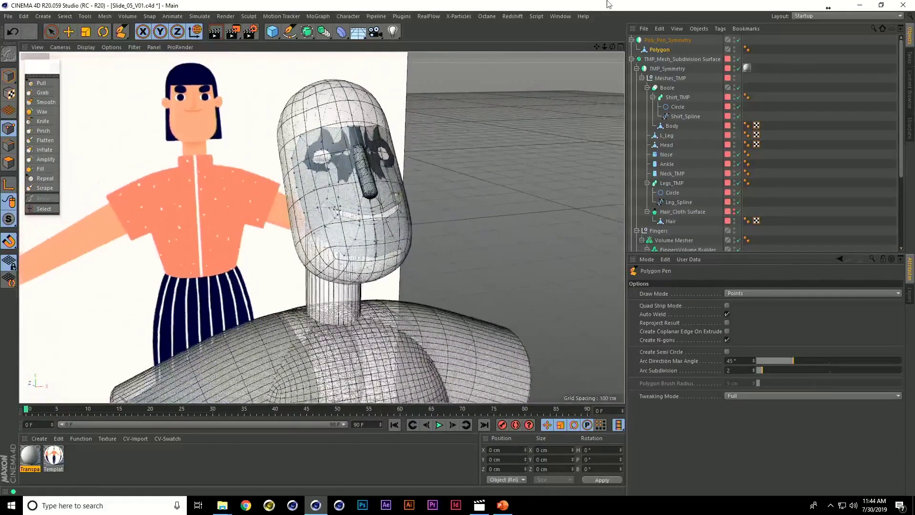
pyautogui.click(566, 19)
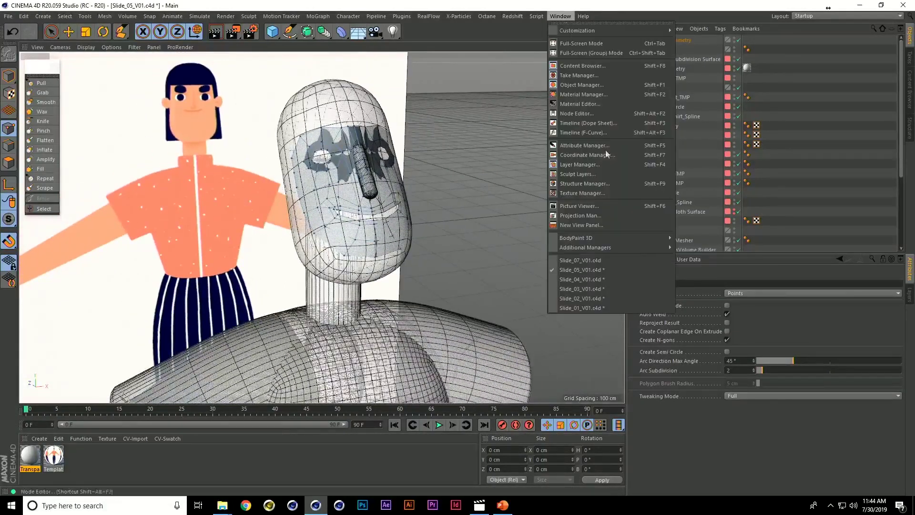
pyautogui.click(612, 262)
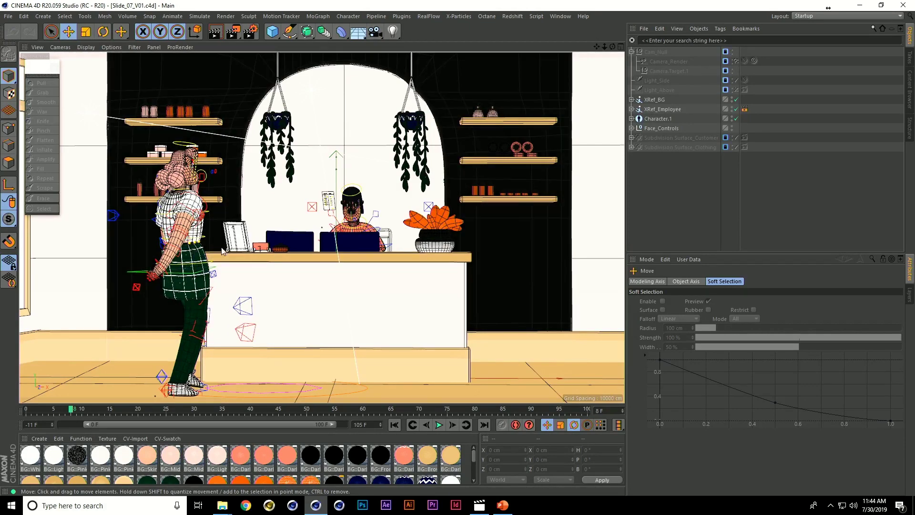
# - Examine the mesh topology around the eyes, nose and mouth of the employee behind the desk in the perspective view
pyautogui.middleClick(371, 223)
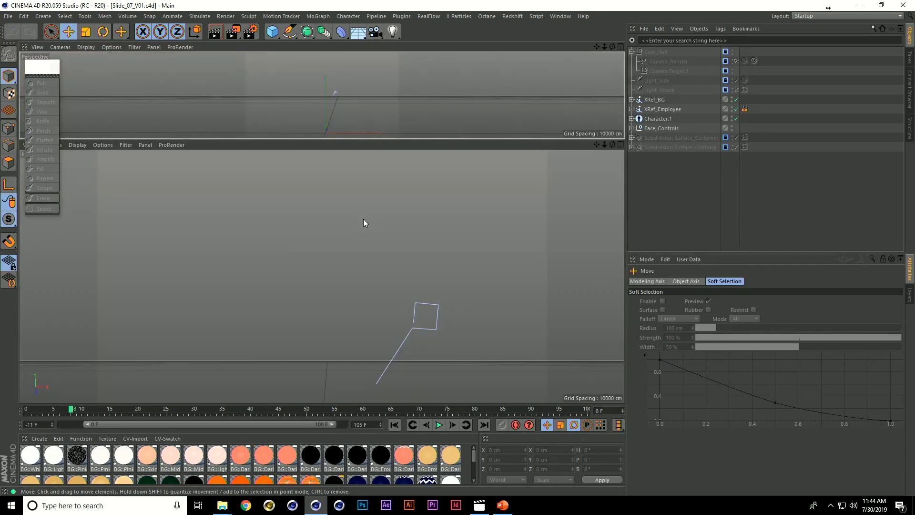
pyautogui.keyDown('alt'); pyautogui.moveTo(273, 297); pyautogui.dragTo(306, 301); pyautogui.keyUp('alt')
pyautogui.keyDown('alt'); pyautogui.moveTo(448, 320); pyautogui.dragTo(294, 252, button='middle'); pyautogui.keyUp('alt')
pyautogui.scroll(4, 260, 242)
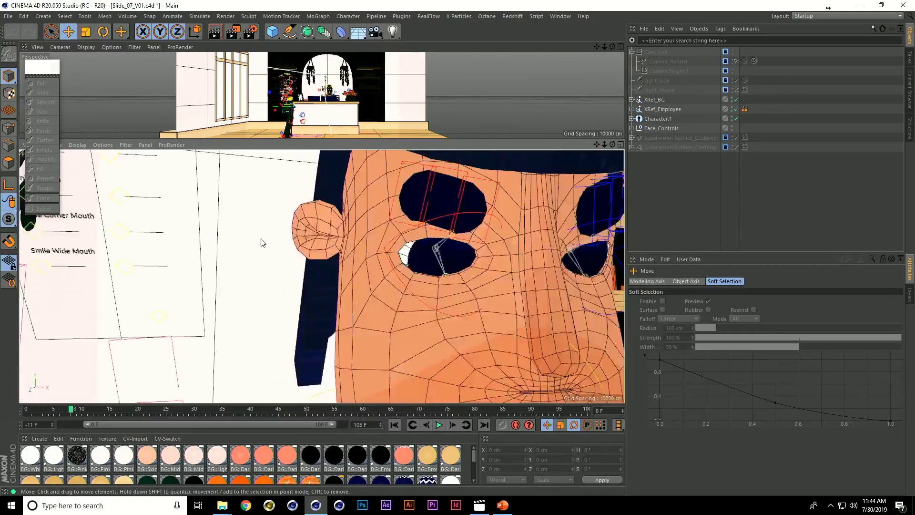
pyautogui.scroll(-2, 259, 241)
# - Lock the background layers such as BG::Foya_Wall, and select the second slider control in the Smaller Mouth row
pyautogui.click(206, 178)
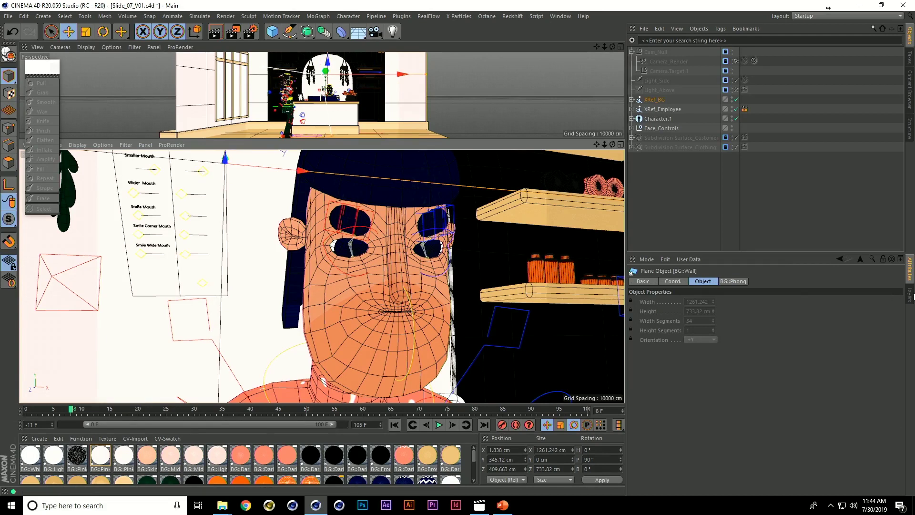
pyautogui.click(909, 296)
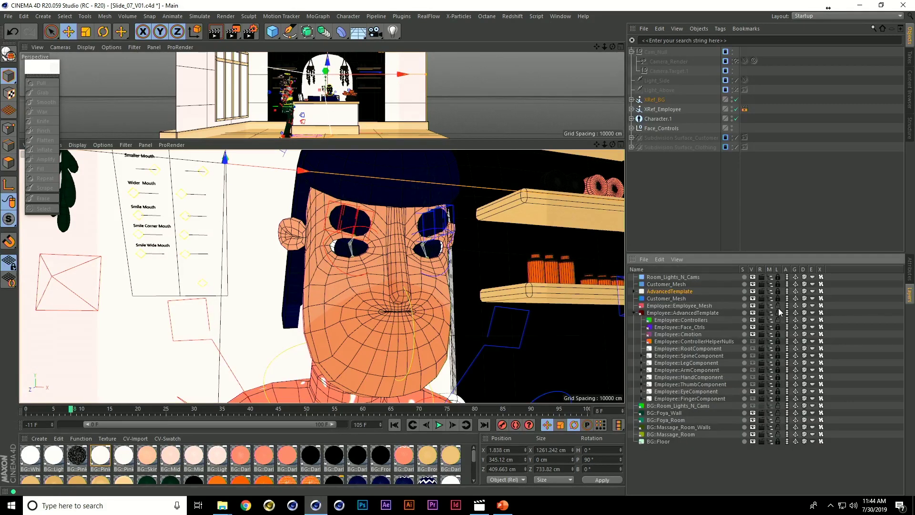
pyautogui.click(777, 413)
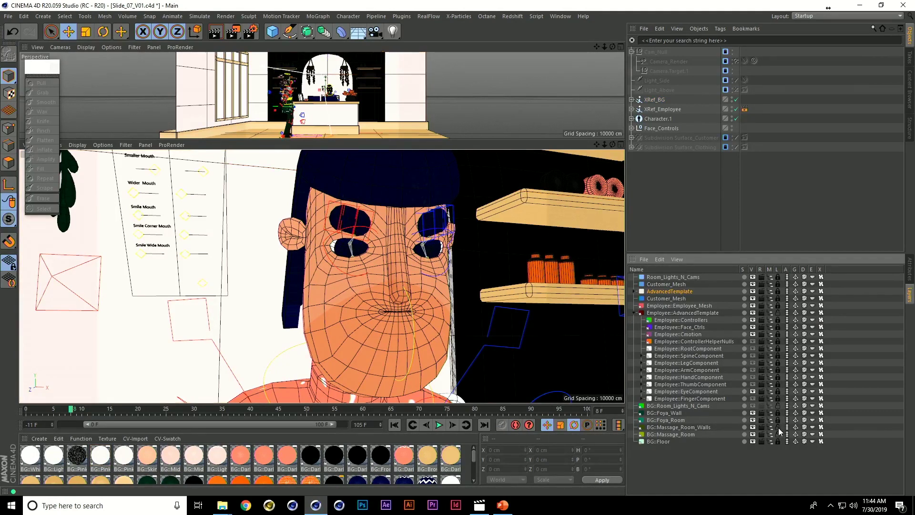
pyautogui.click(204, 171)
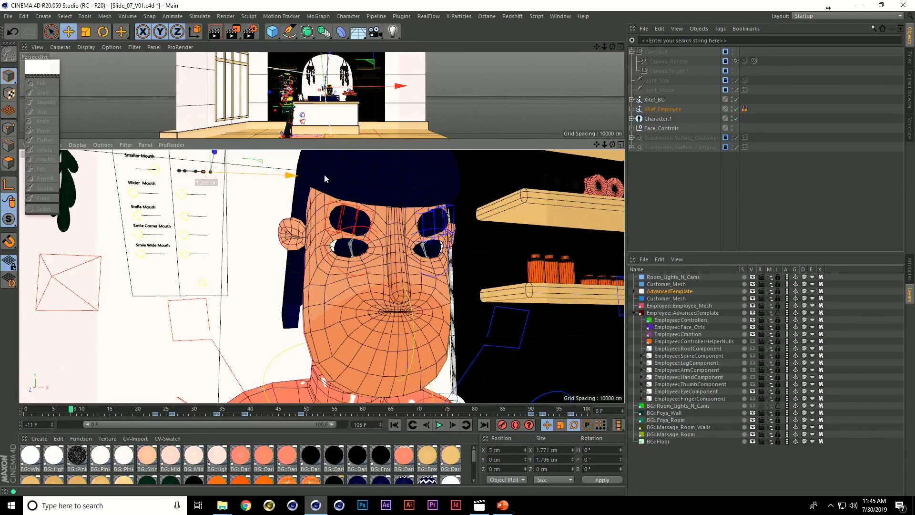
# - Try out the second Smile Mouth slider and the first Smile Wide Mouth slider of the employee's facial controls
pyautogui.moveTo(258, 185); pyautogui.dragTo(218, 223)
pyautogui.click(184, 216)
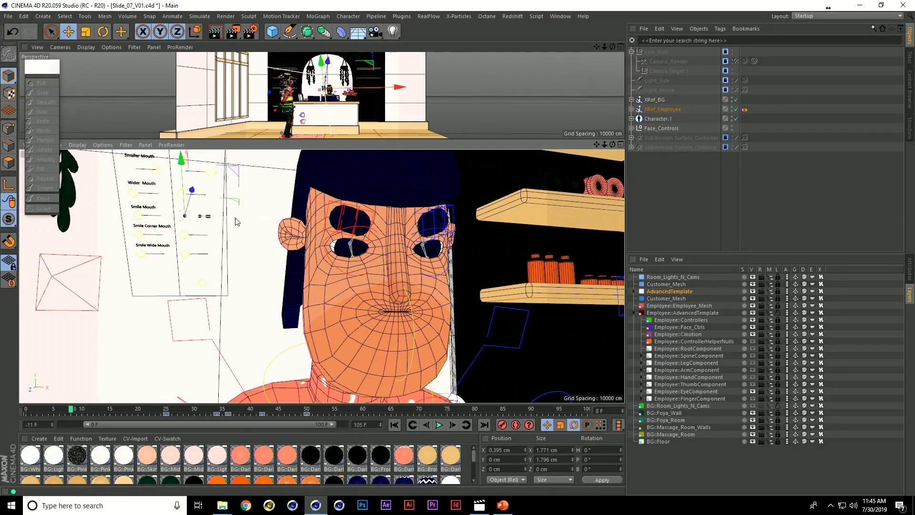
pyautogui.moveTo(189, 211); pyautogui.dragTo(279, 216)
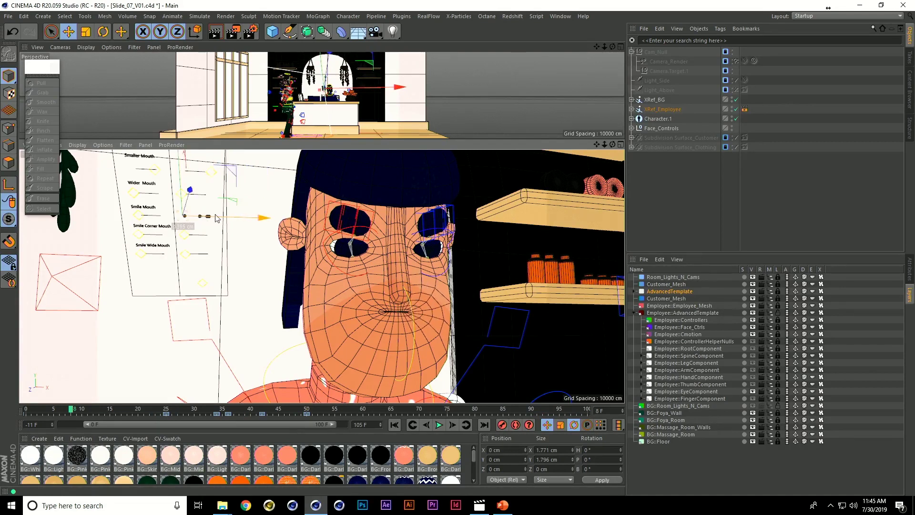
pyautogui.click(141, 253)
pyautogui.moveTo(183, 254)
pyautogui.mouseDown()
pyautogui.moveTo(214, 249)
pyautogui.moveTo(182, 240)
pyautogui.mouseUp()
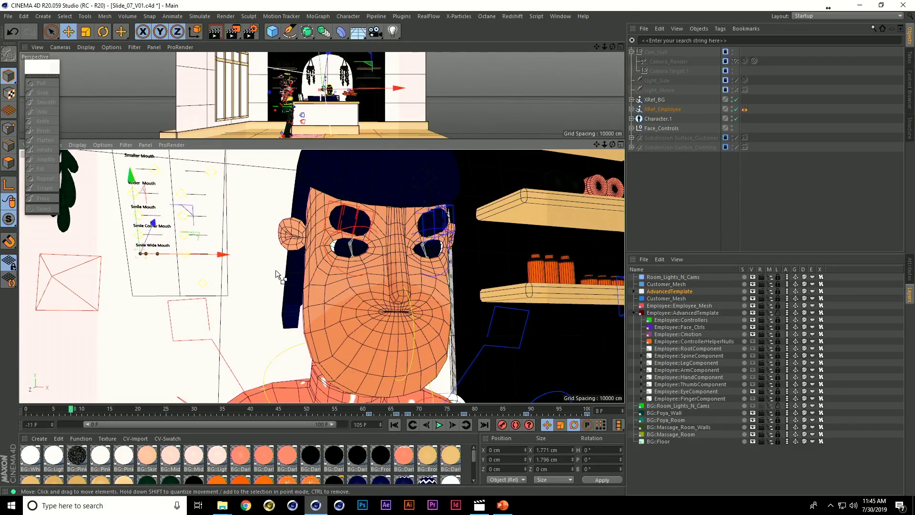
# - Play back the animation in the employee's perspective view, and again in the maximized view of the whole reception desk
pyautogui.keyDown('alt'); pyautogui.moveTo(416, 283); pyautogui.dragTo(462, 273, button='middle'); pyautogui.keyUp('alt')
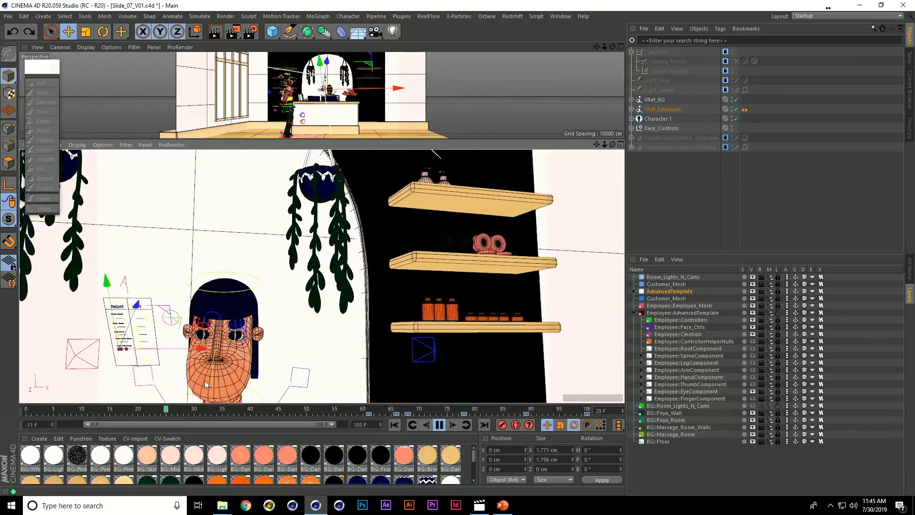
pyautogui.click(439, 428)
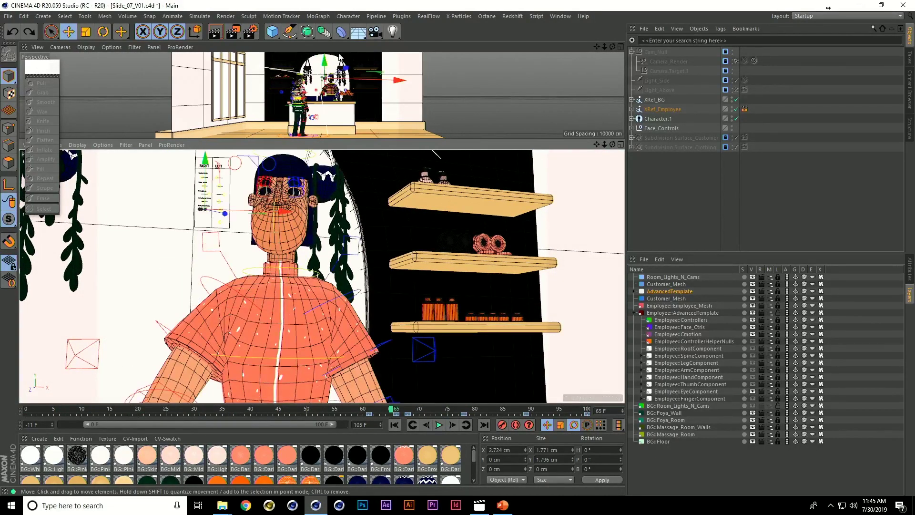
pyautogui.middleClick(357, 114)
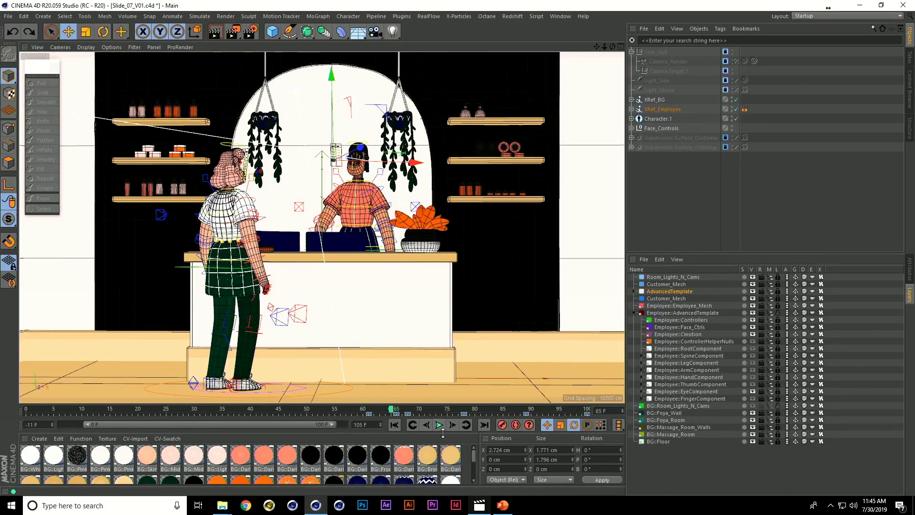
pyautogui.click(439, 428)
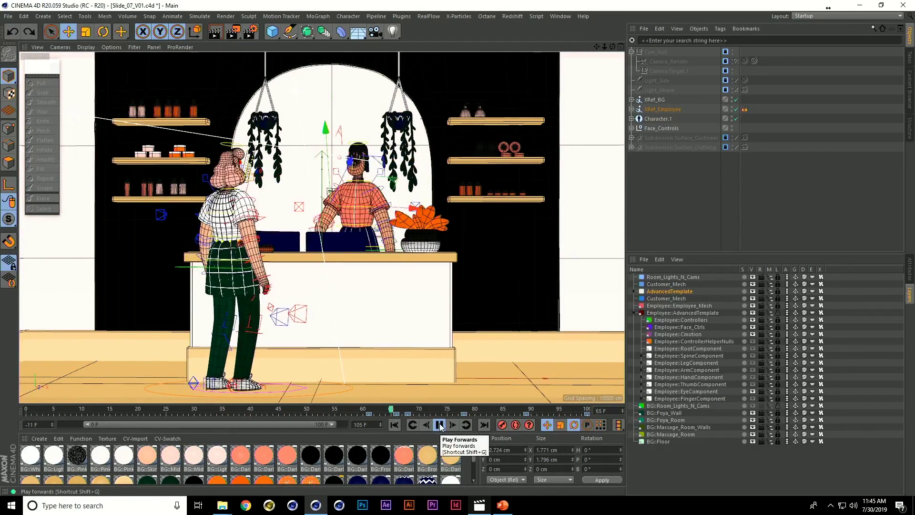
pyautogui.click(440, 425)
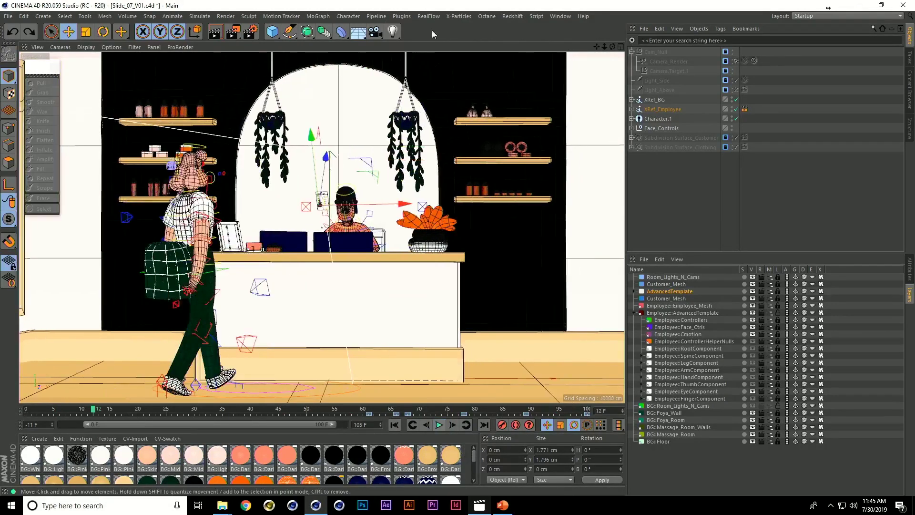